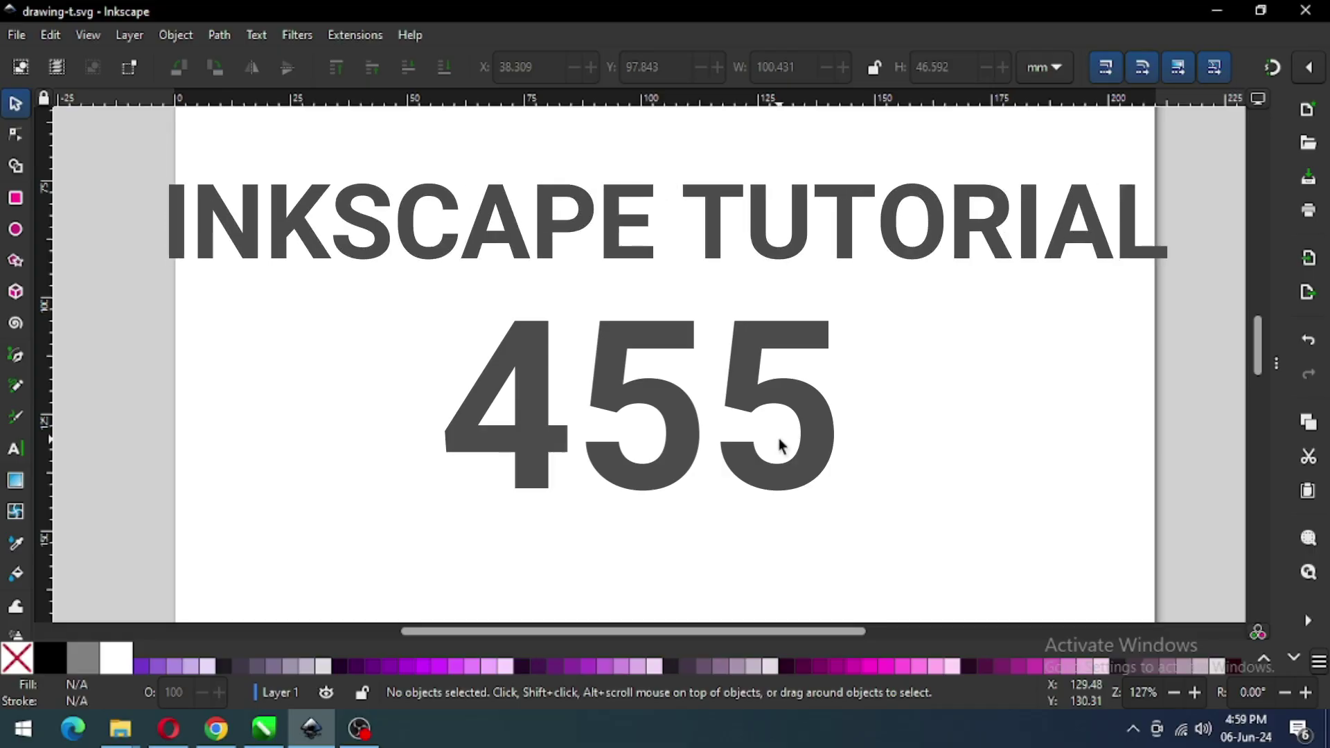
Step: Draw a dark purple circle about 61 mm in diameter near the page centre and convert it to a path
key("e")
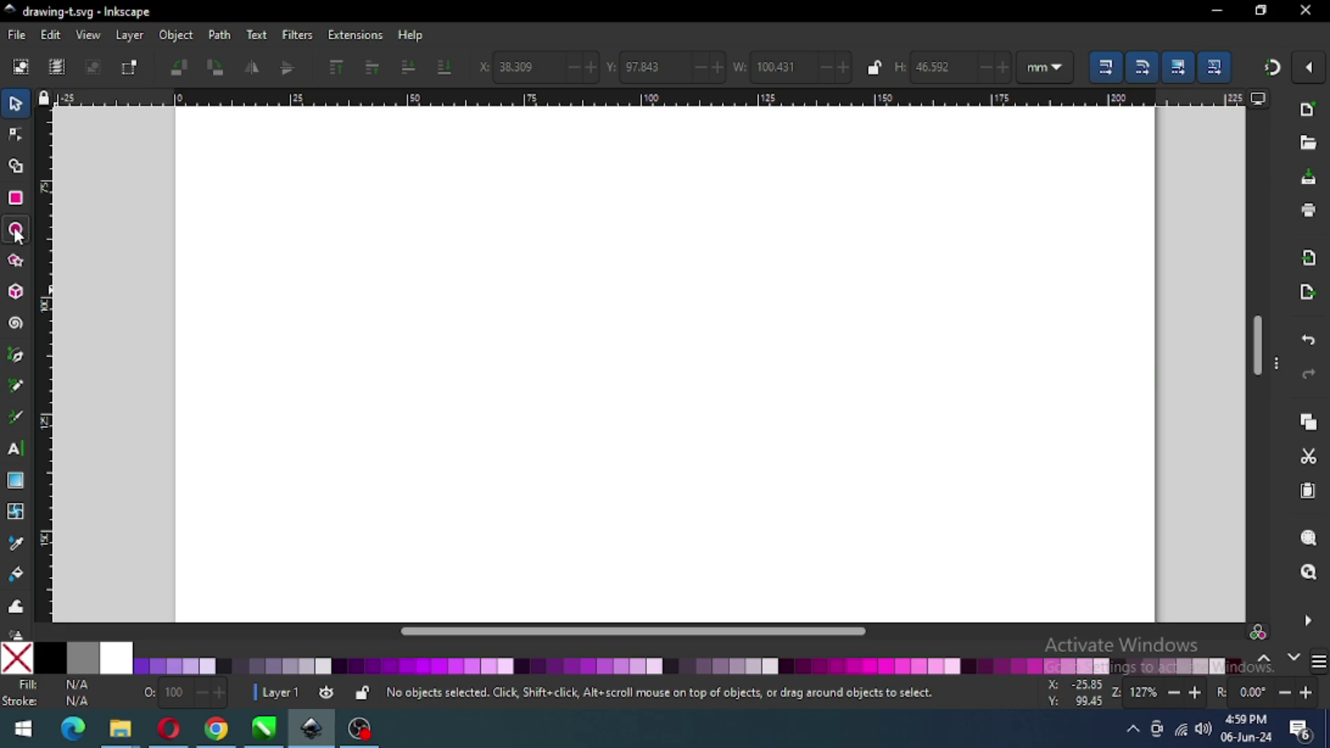
left_click_drag(666, 408, 809, 520)
left_click(16, 109)
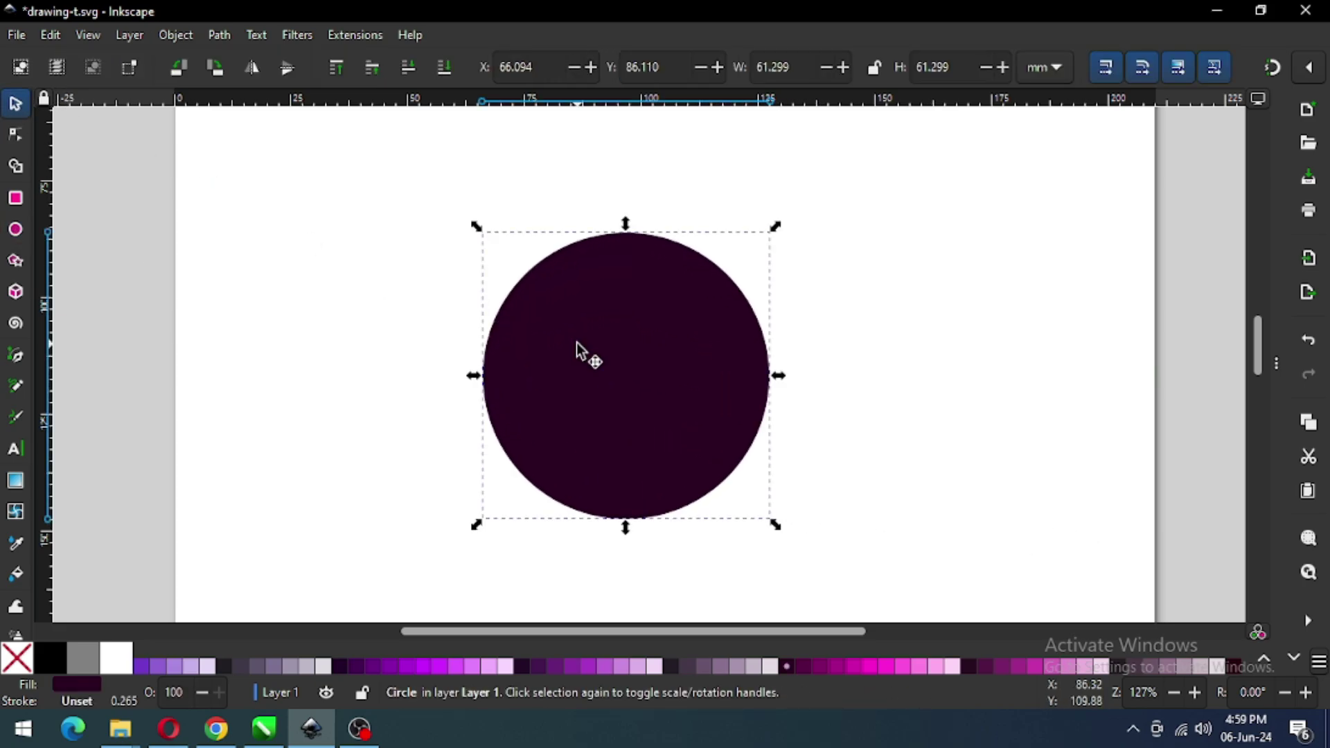
left_click(219, 36)
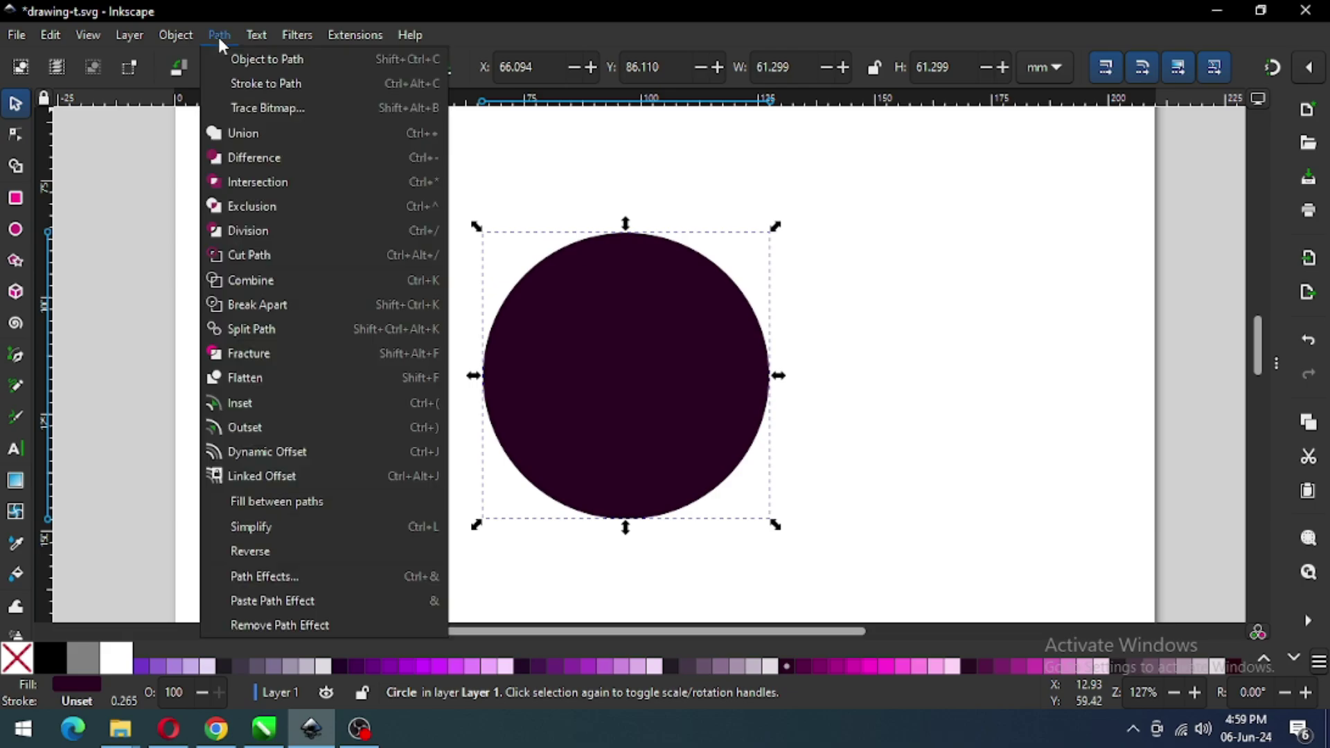
left_click(267, 59)
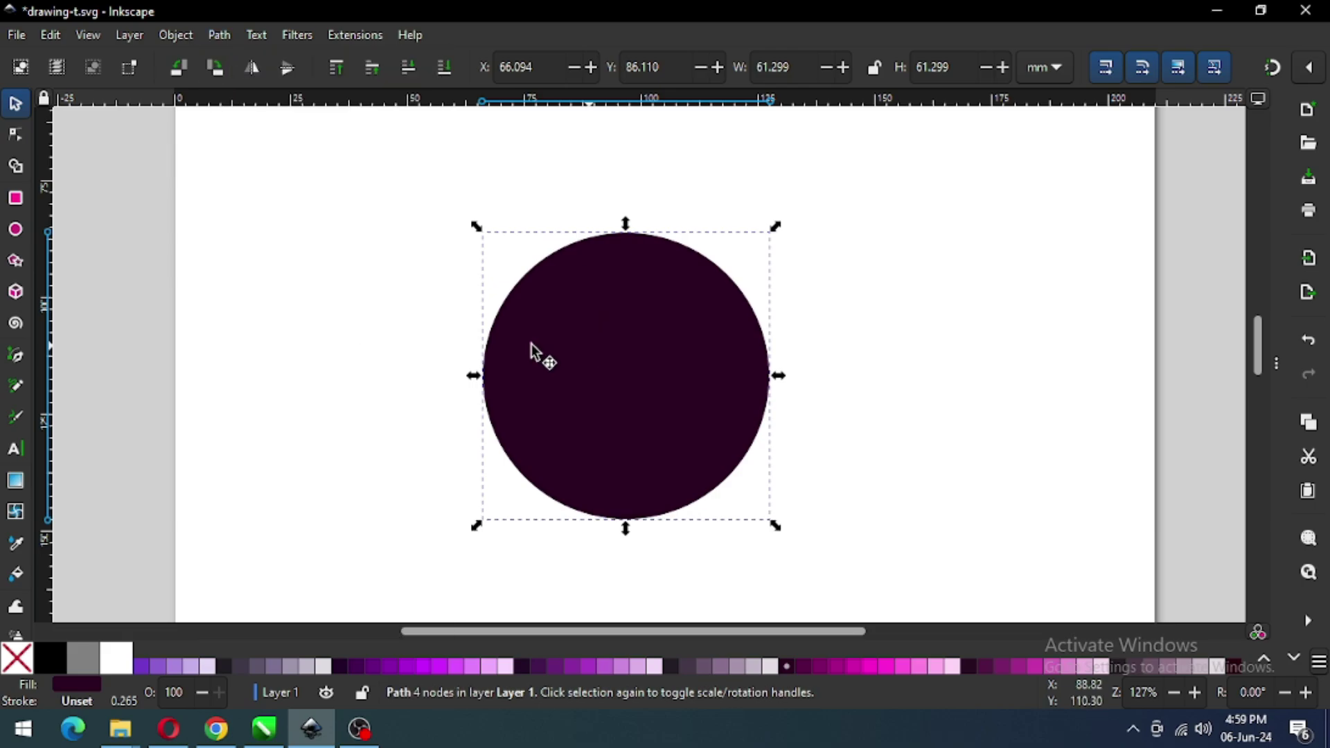
Step: Apply a horizontal linear gradient across the circle and make its end stop opaque dark purple
left_click(16, 480)
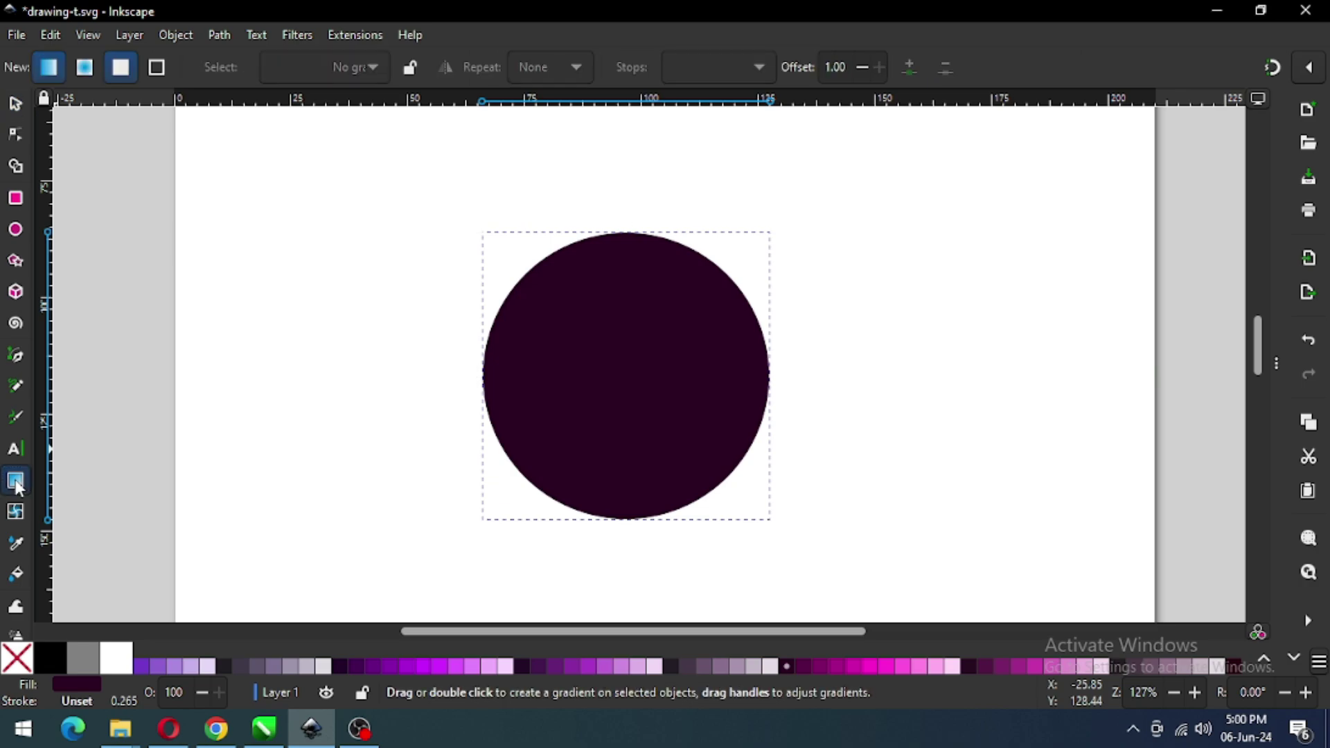
left_click_drag(485, 369, 779, 368)
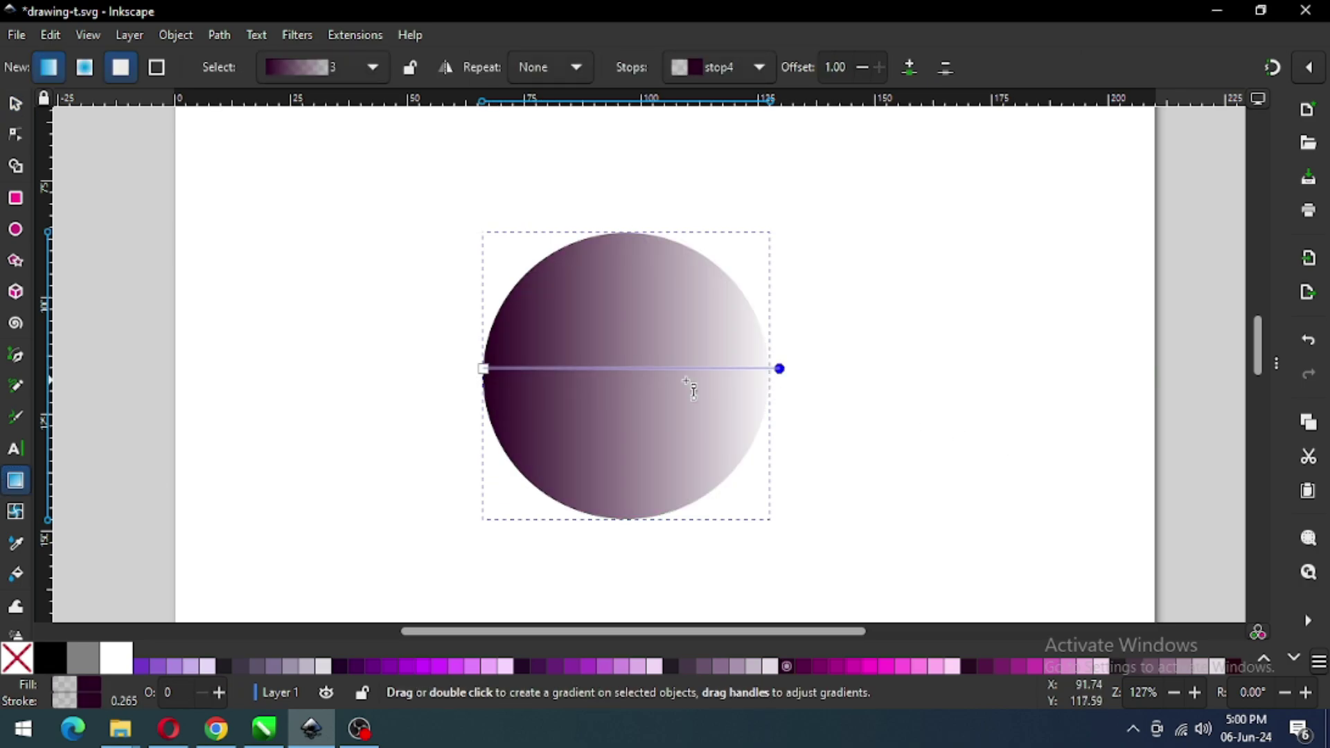
left_click(783, 370)
left_click(786, 666)
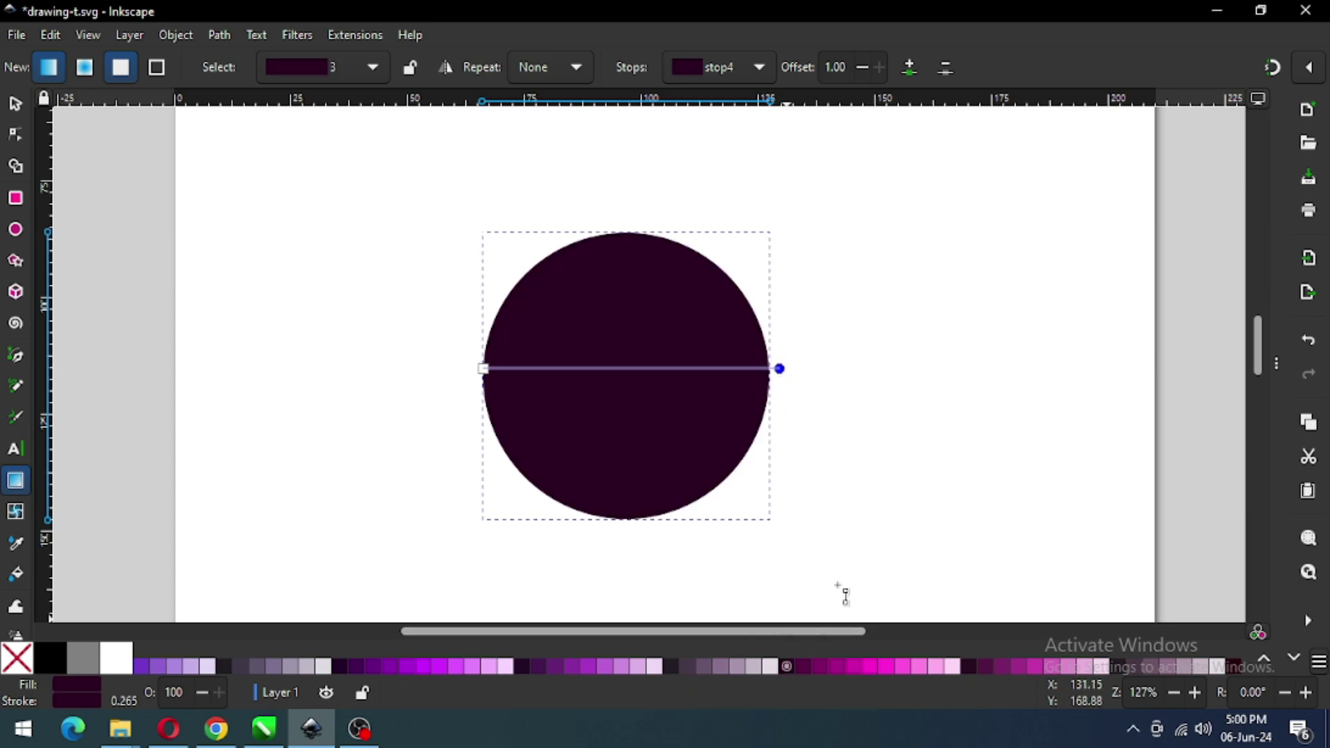
Step: Add a gradient stop near the middle of the circle and colour it dark crimson
double_click(638, 369)
left_click(1295, 662)
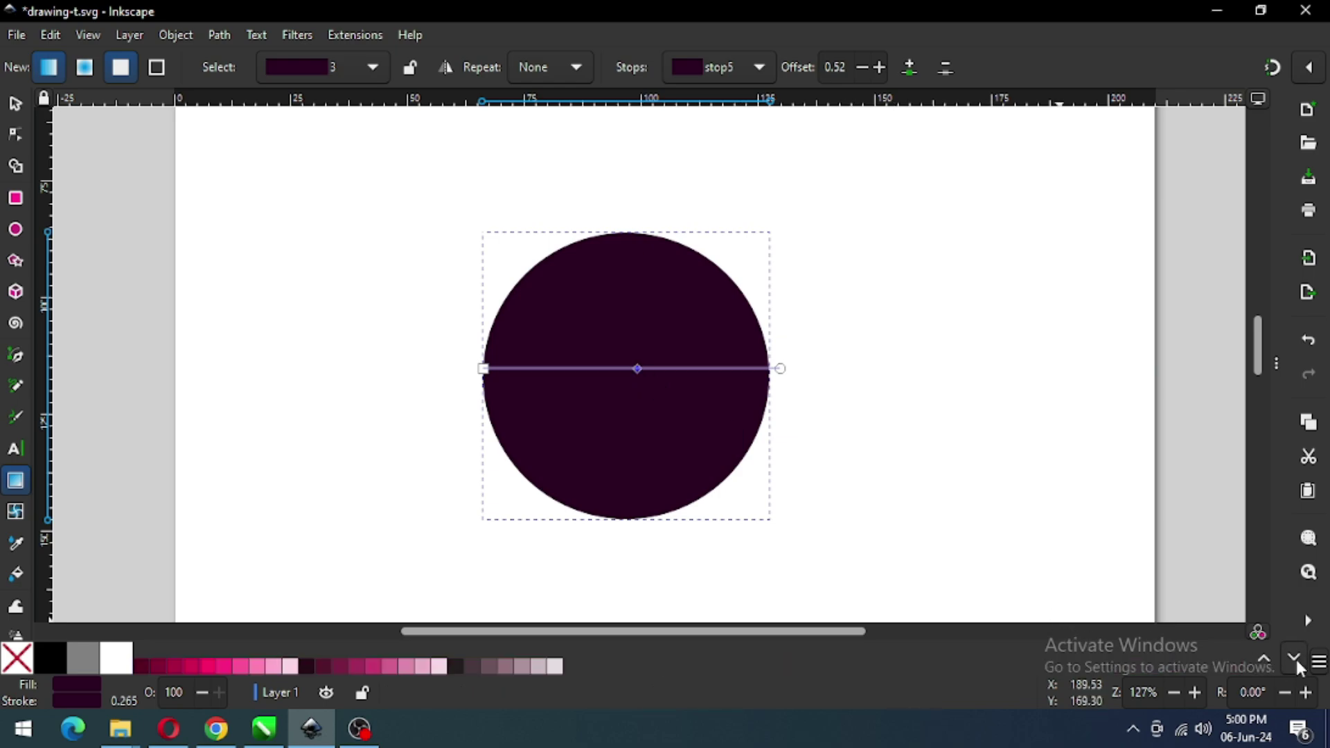
left_click(156, 665)
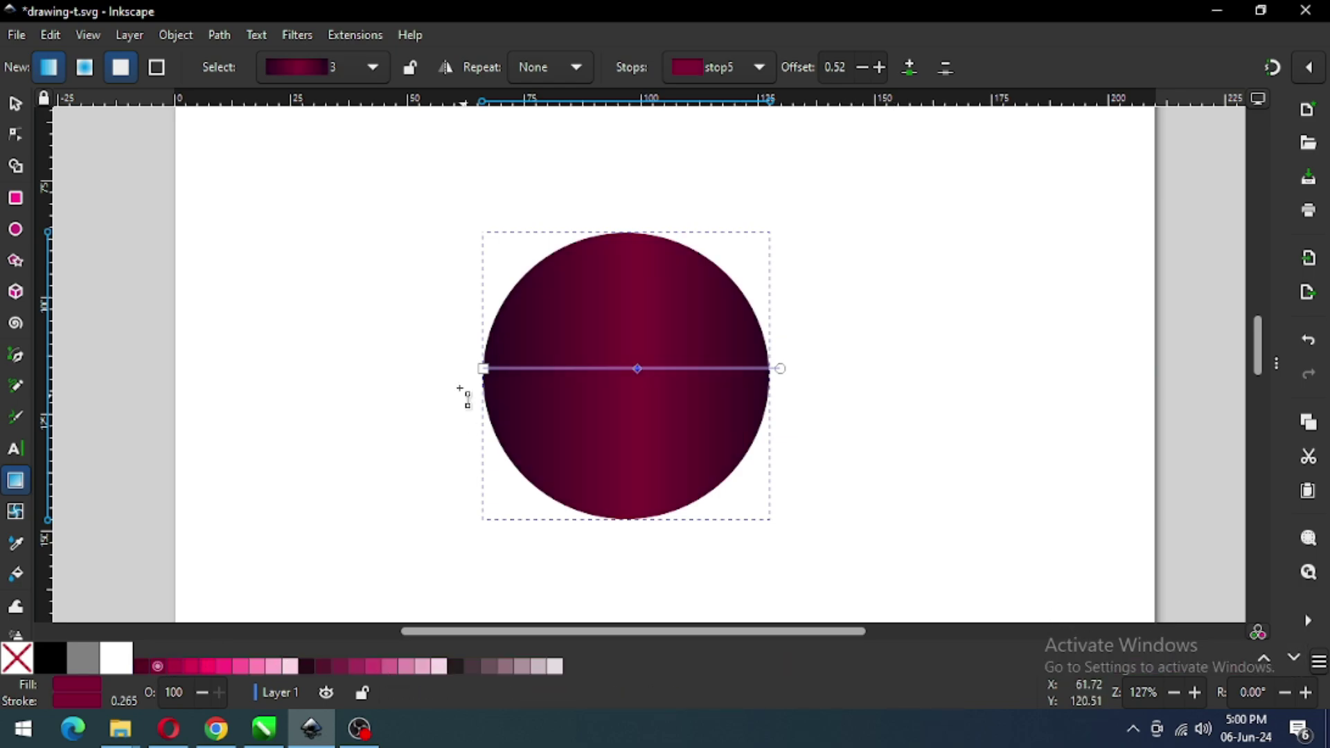
Step: Colour the start stop of the circle's gradient pale cream
left_click(484, 370)
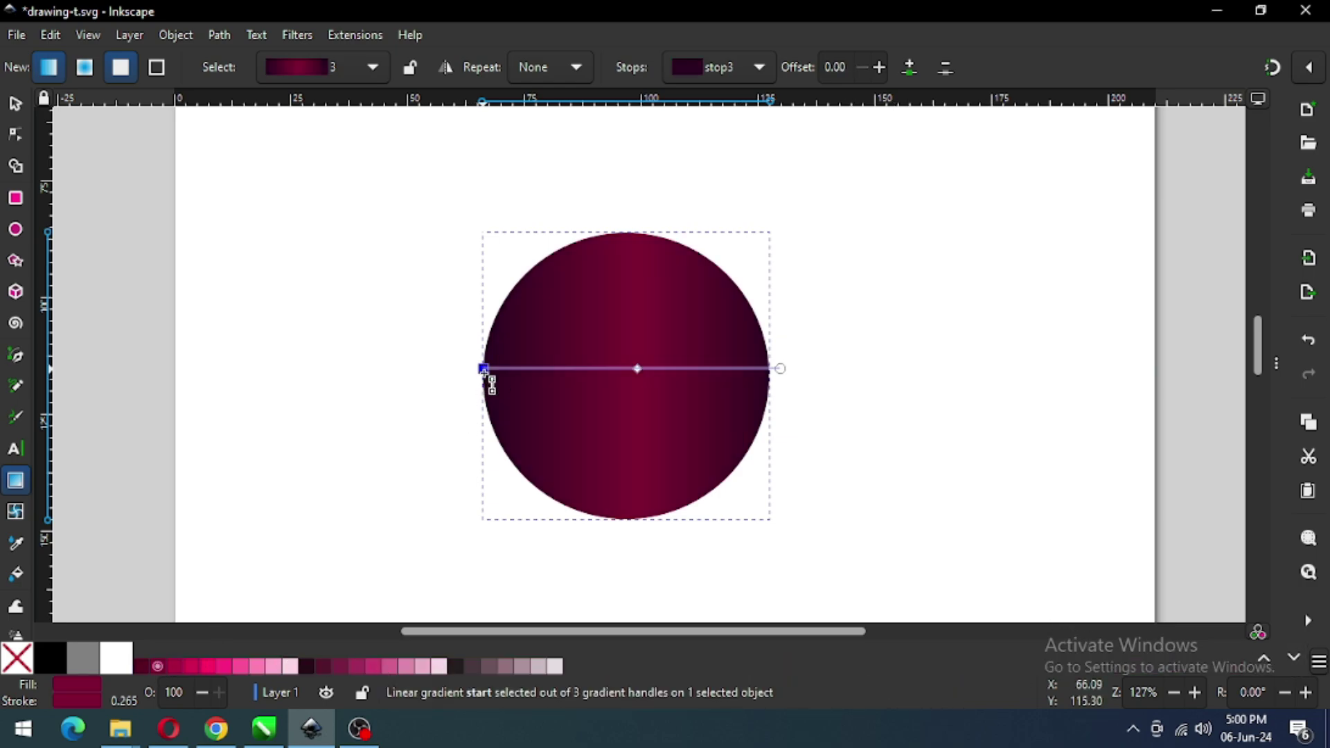
left_click(1265, 662)
left_click(1264, 661)
left_click(1264, 662)
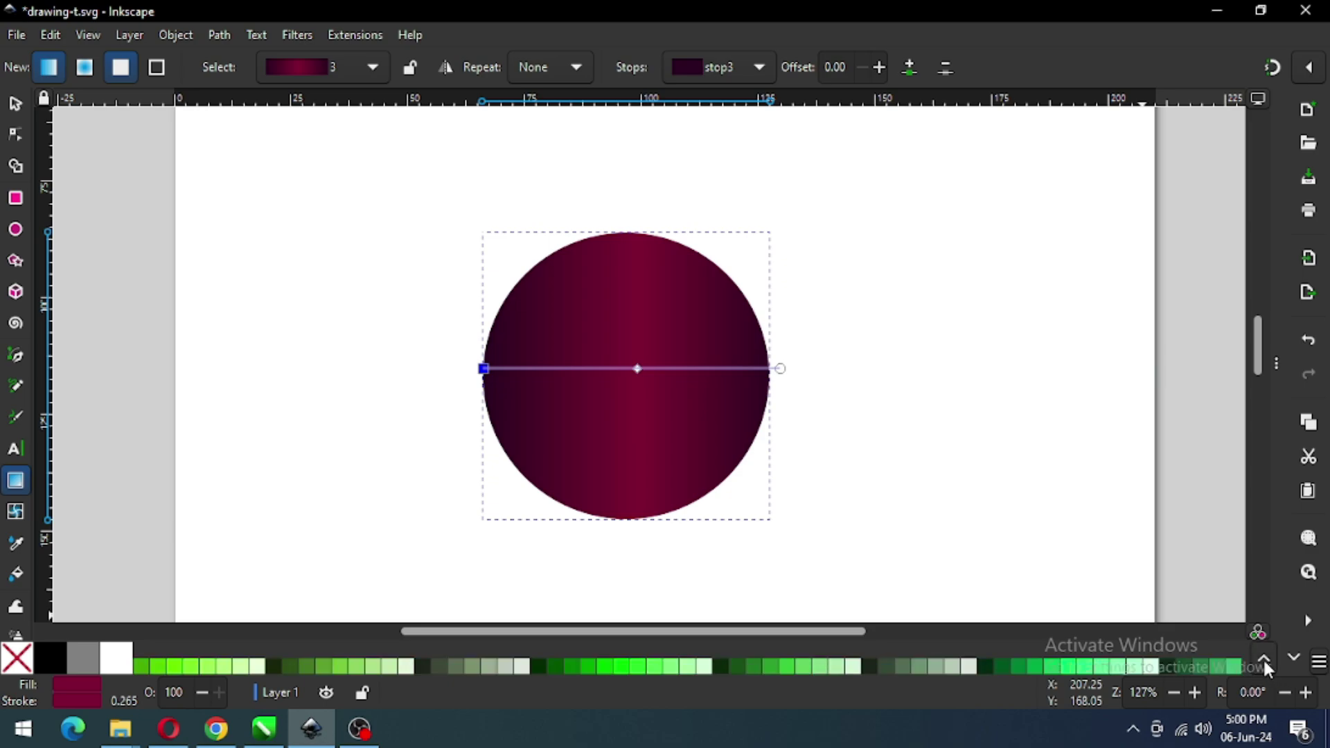
left_click(1264, 662)
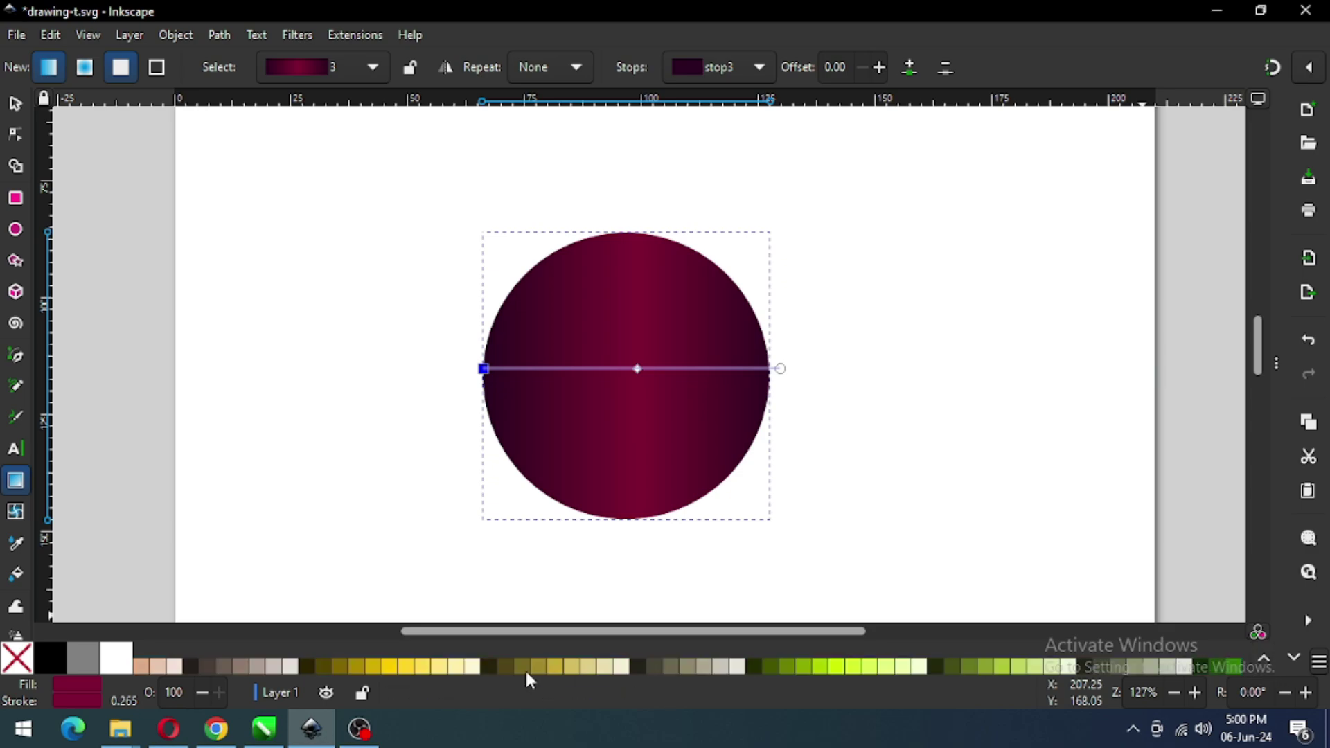
left_click(472, 666)
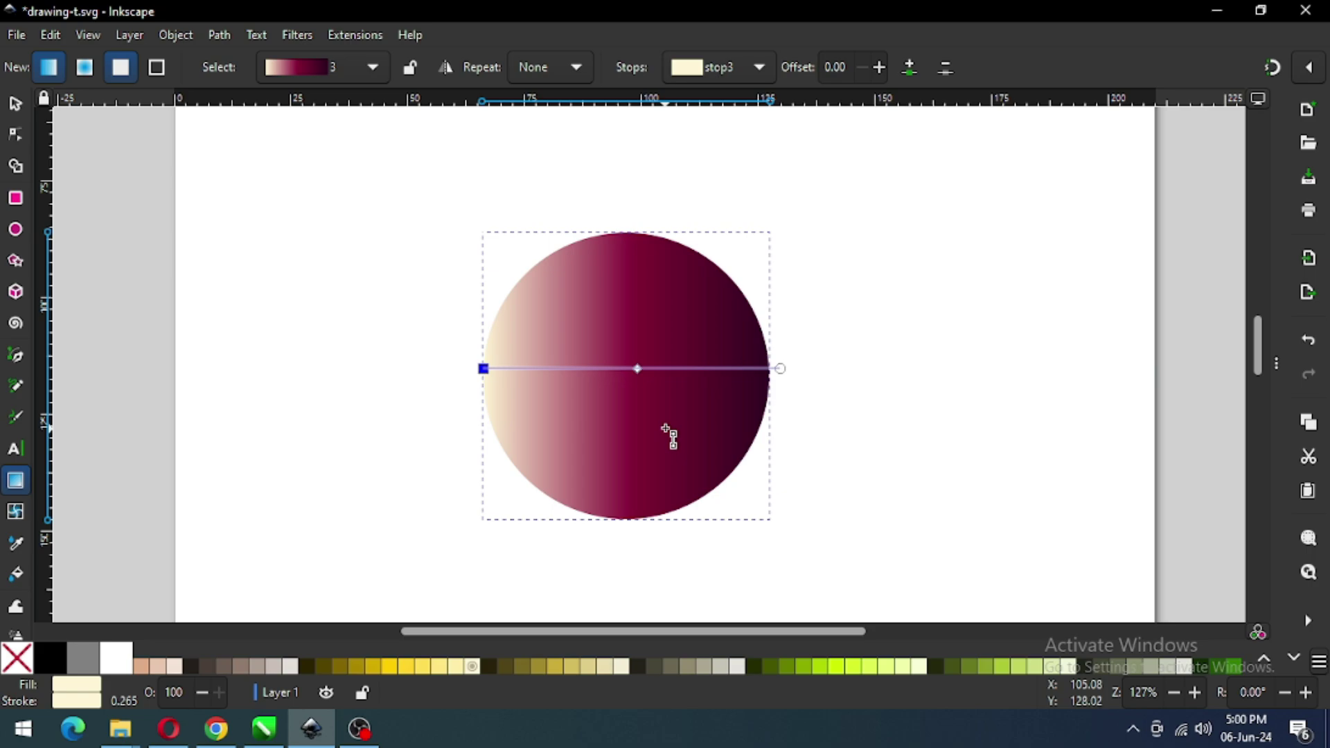
Step: Move the middle gradient stop to offset 0.50 and the end stop onto the circle's edge, and save the drawing
left_click_drag(637, 369, 622, 369)
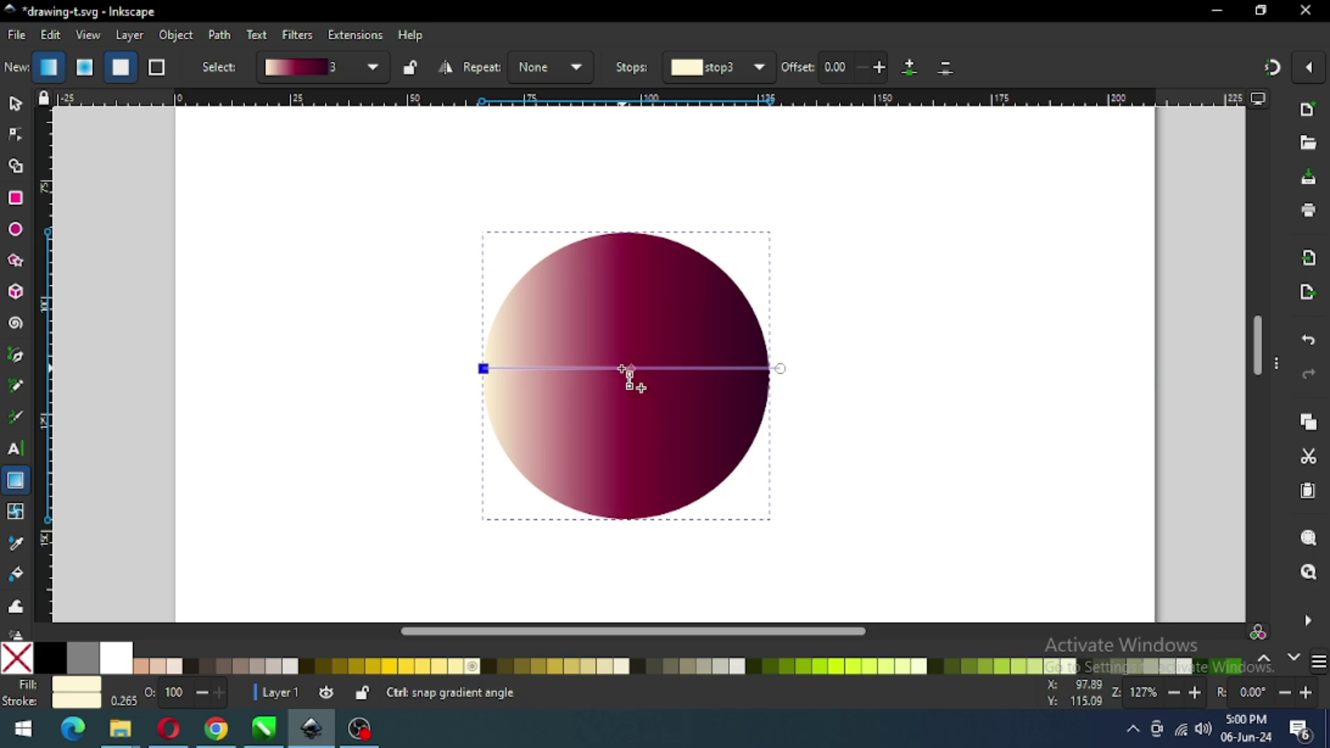
left_click(629, 369)
left_click_drag(791, 379, 777, 380)
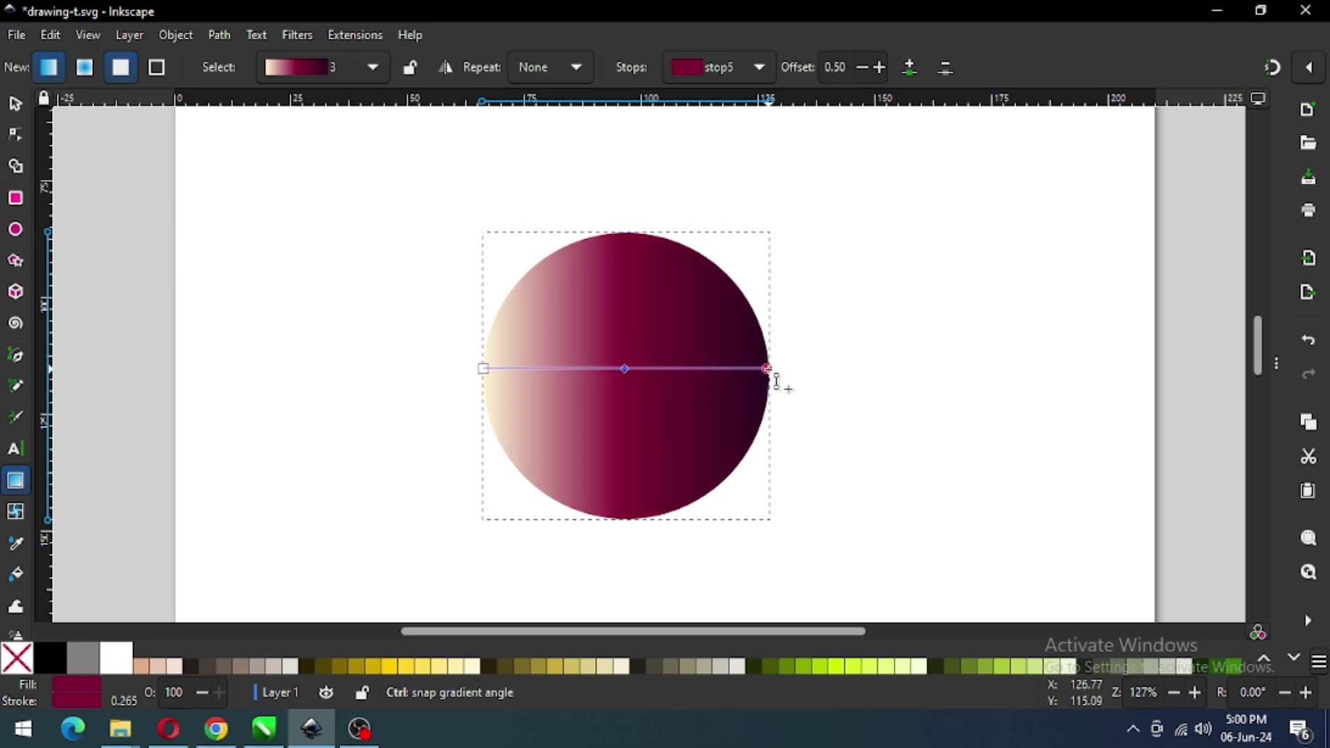
left_click(771, 372)
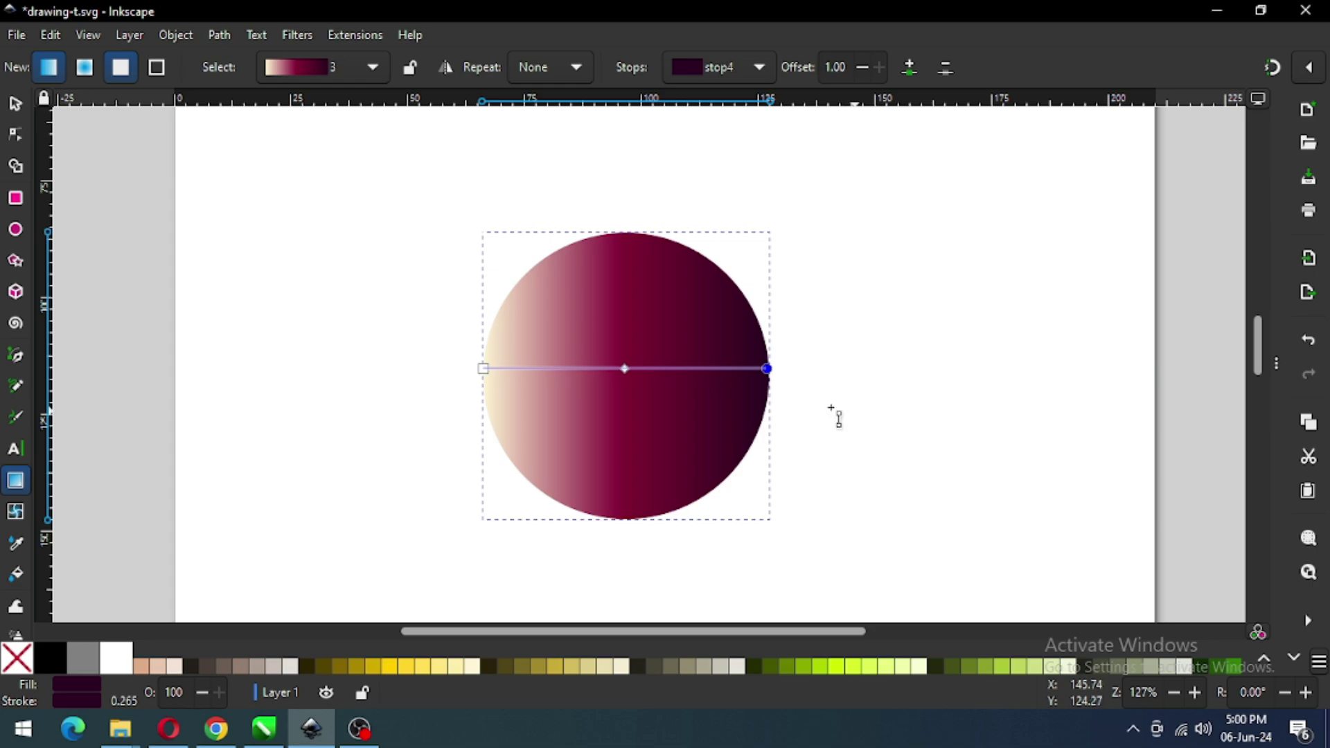
left_click(24, 108)
left_click(886, 343)
key("ctrl+s")
Step: Duplicate the gradient circle and scale the copy about its centre to about 44.6 mm
left_click(671, 392)
right_click(670, 392)
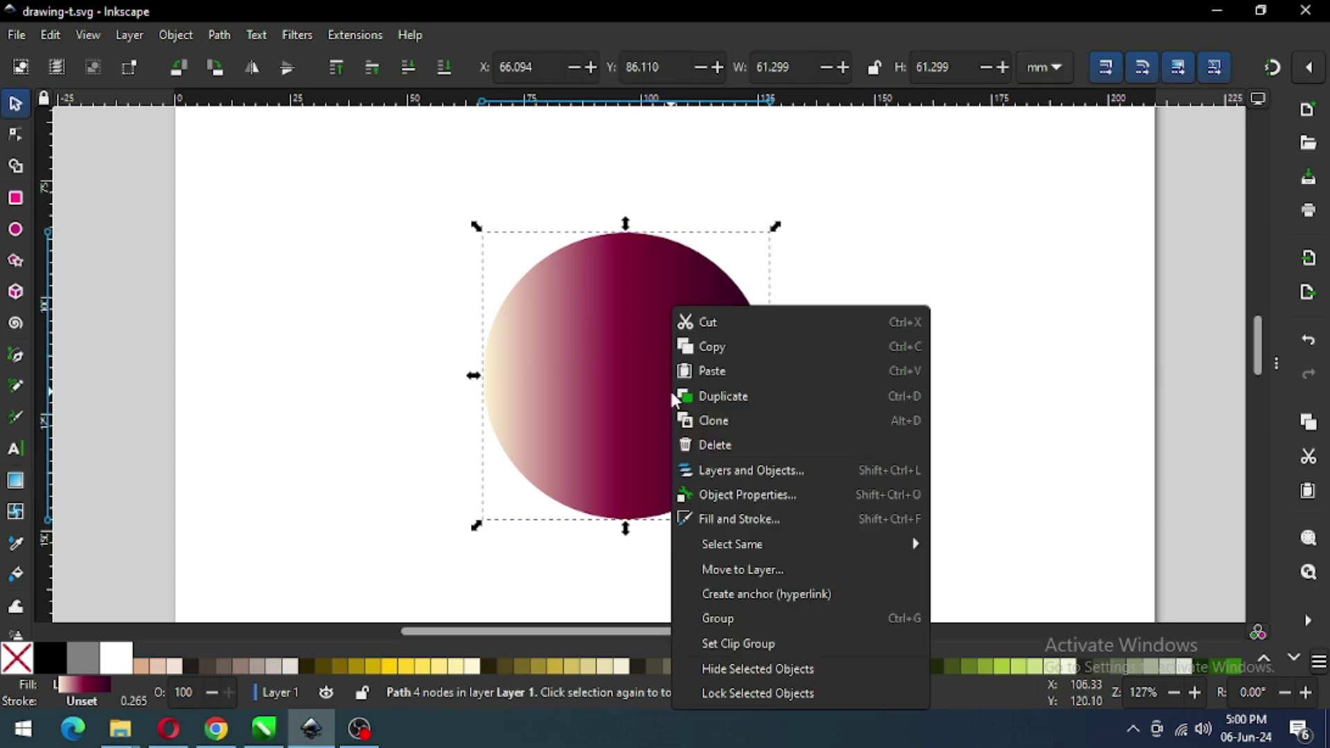
left_click(743, 402)
left_click_drag(776, 527, 727, 469)
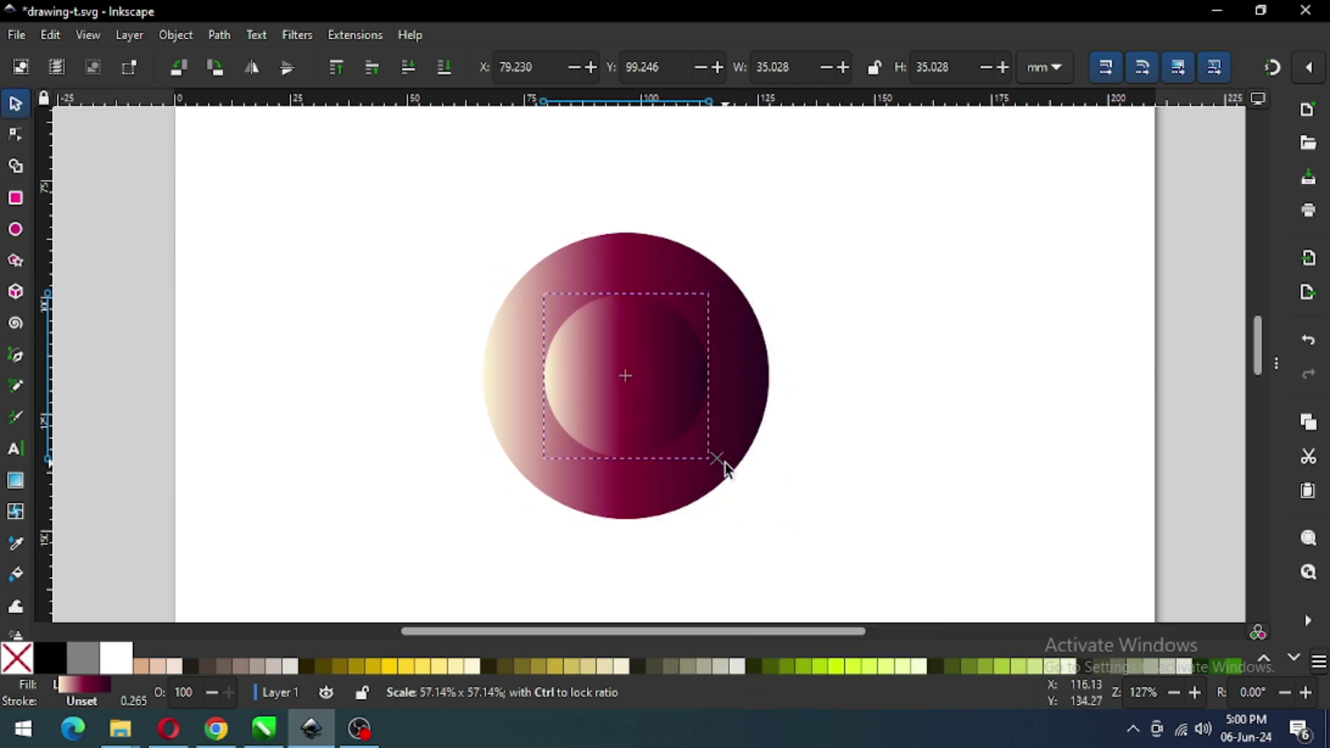
left_click_drag(727, 470, 723, 468)
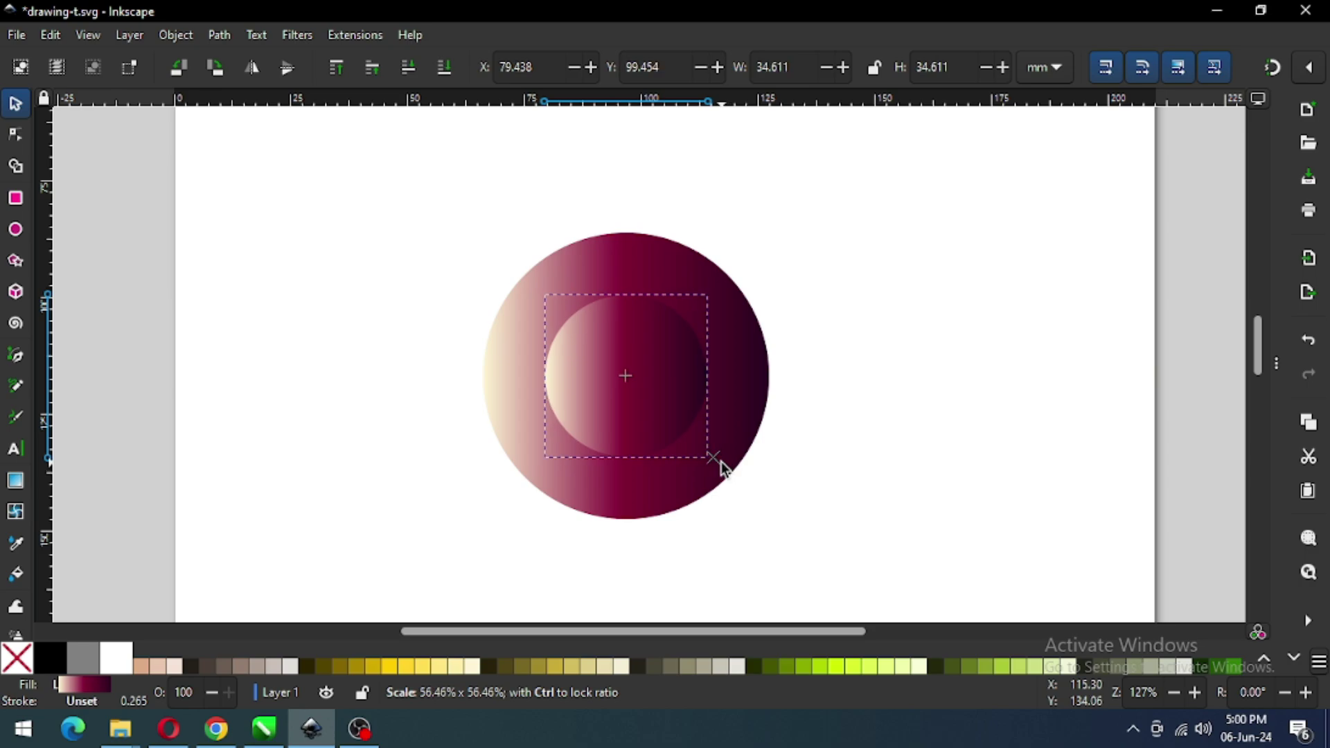
left_click_drag(723, 468, 743, 489)
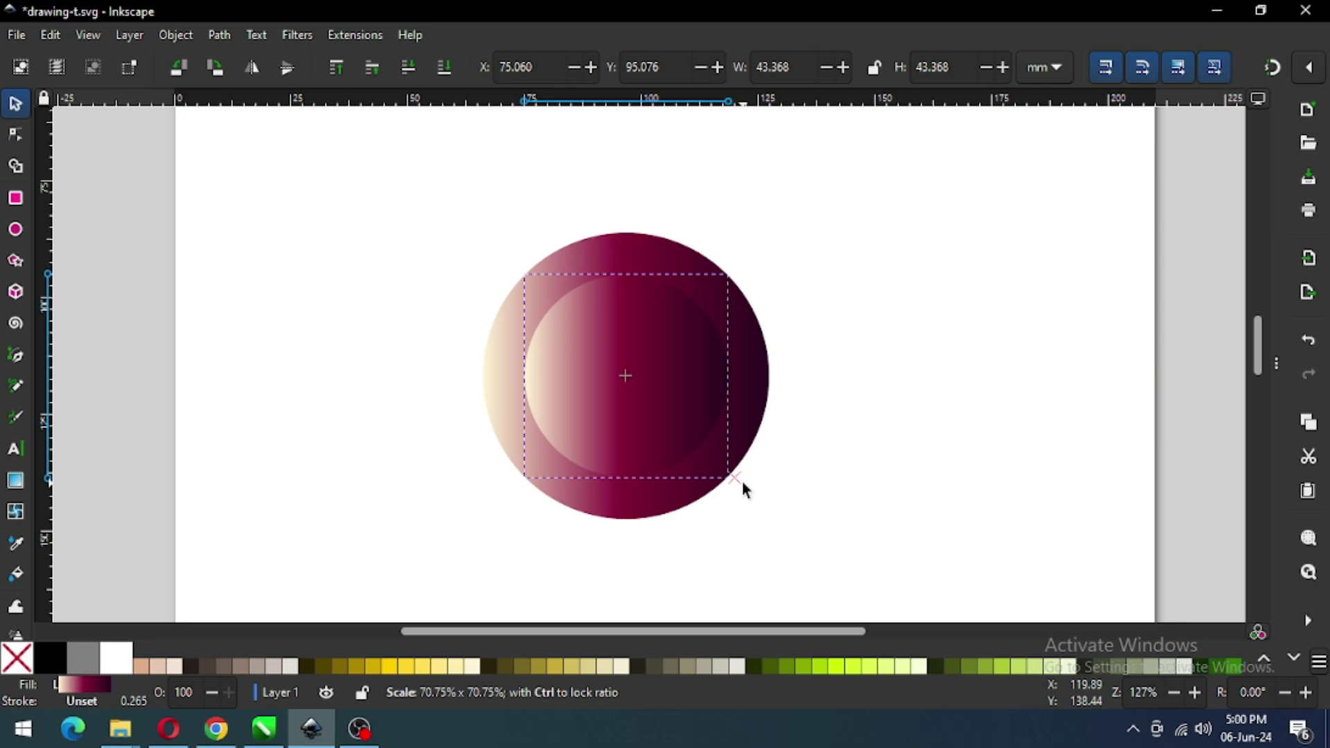
left_click_drag(743, 485, 754, 485)
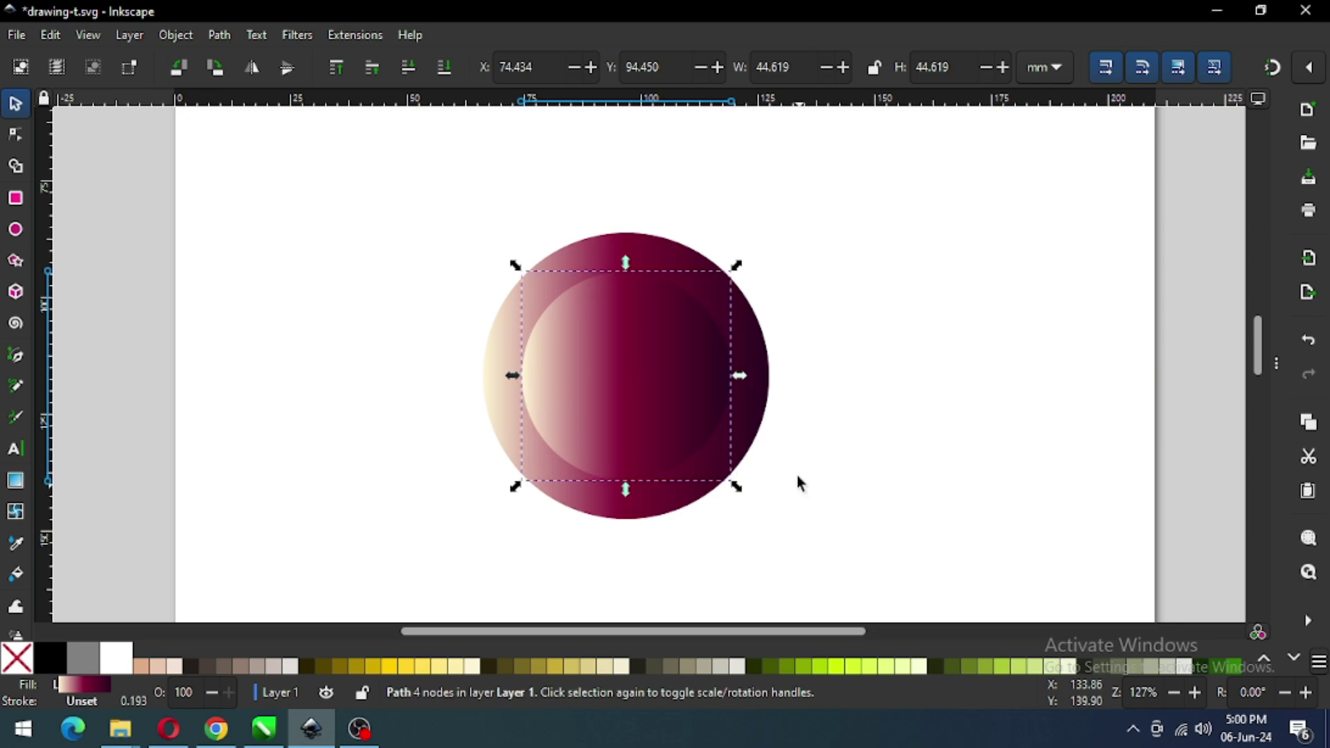
Step: Duplicate the inner circle and subtract the copy from the large circle with Difference
right_click(647, 306)
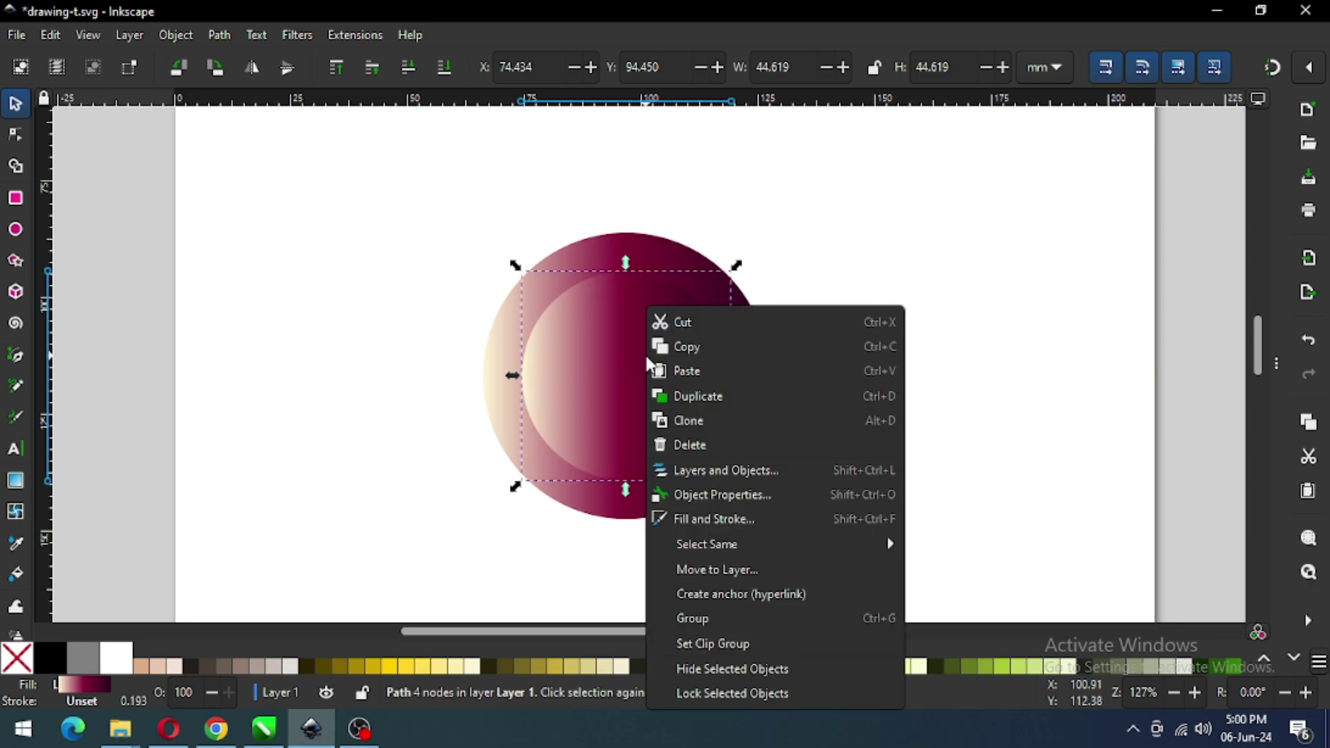
left_click(707, 397)
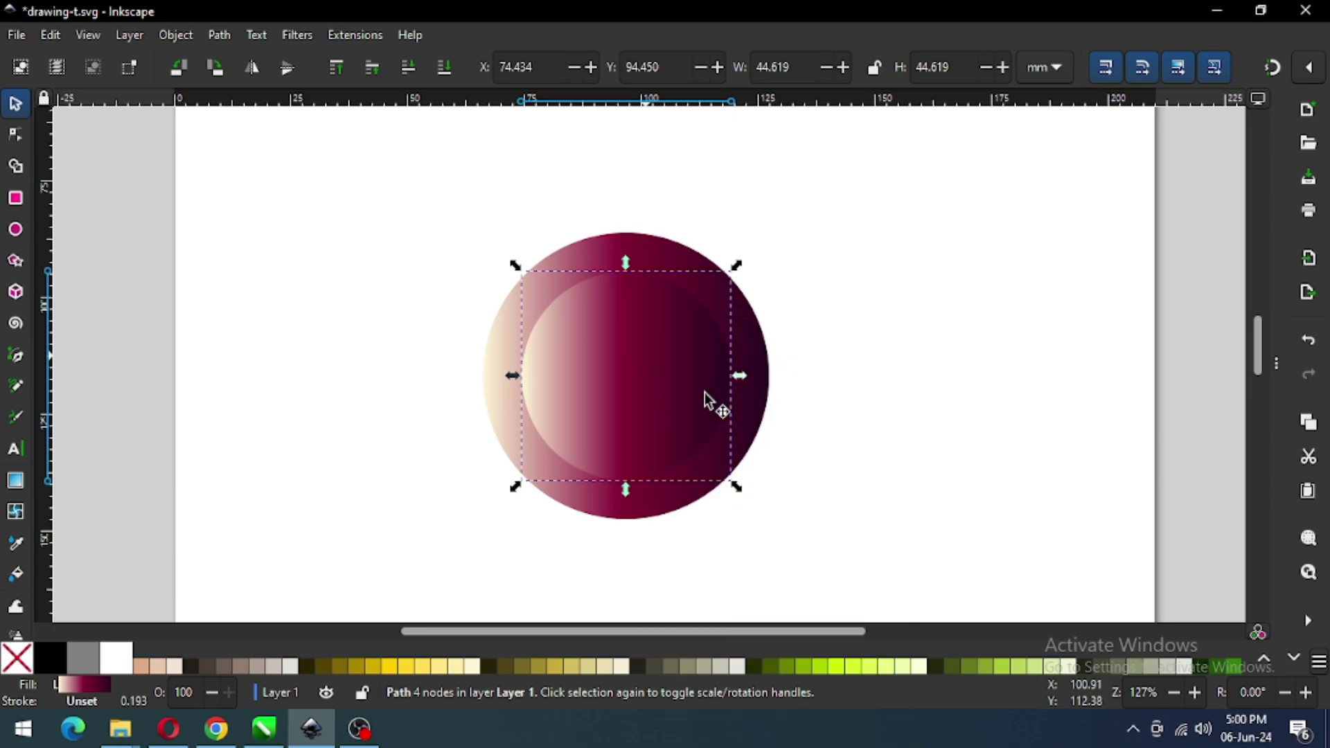
left_click(760, 355, "shift")
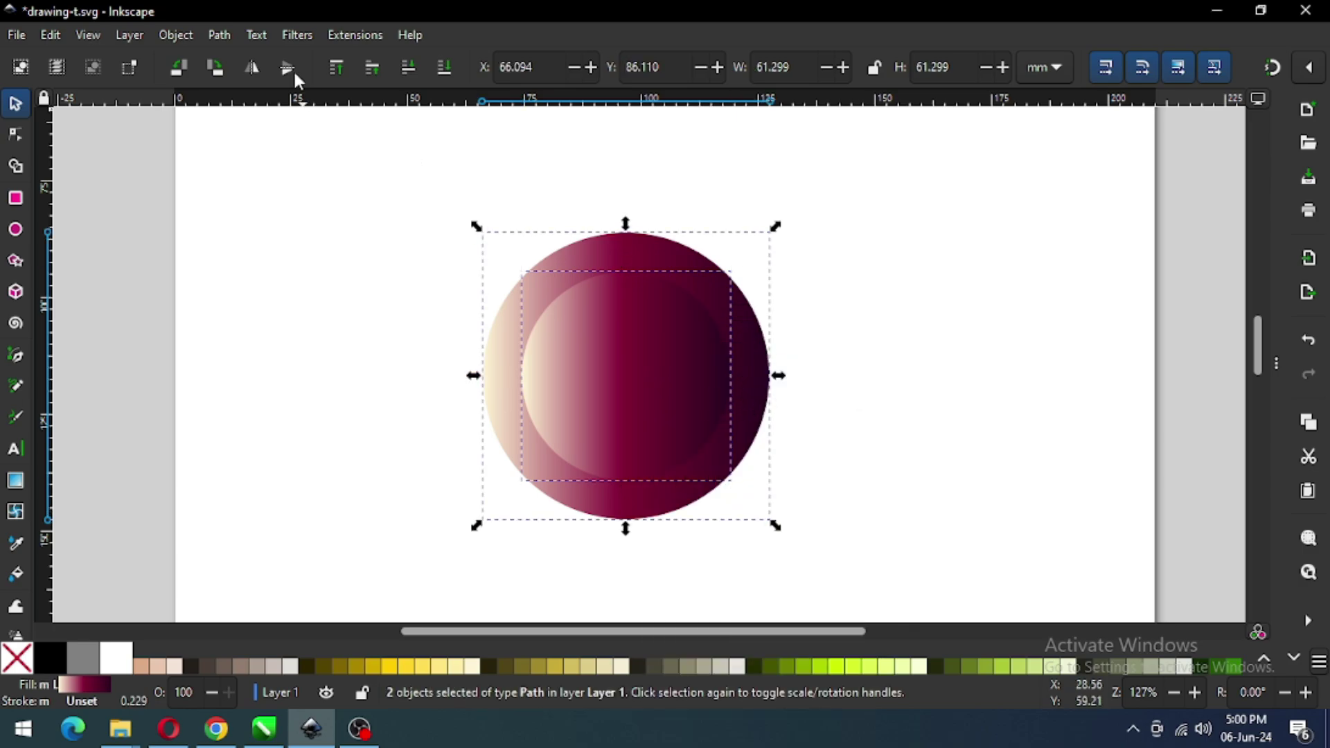
left_click(223, 36)
left_click(239, 154)
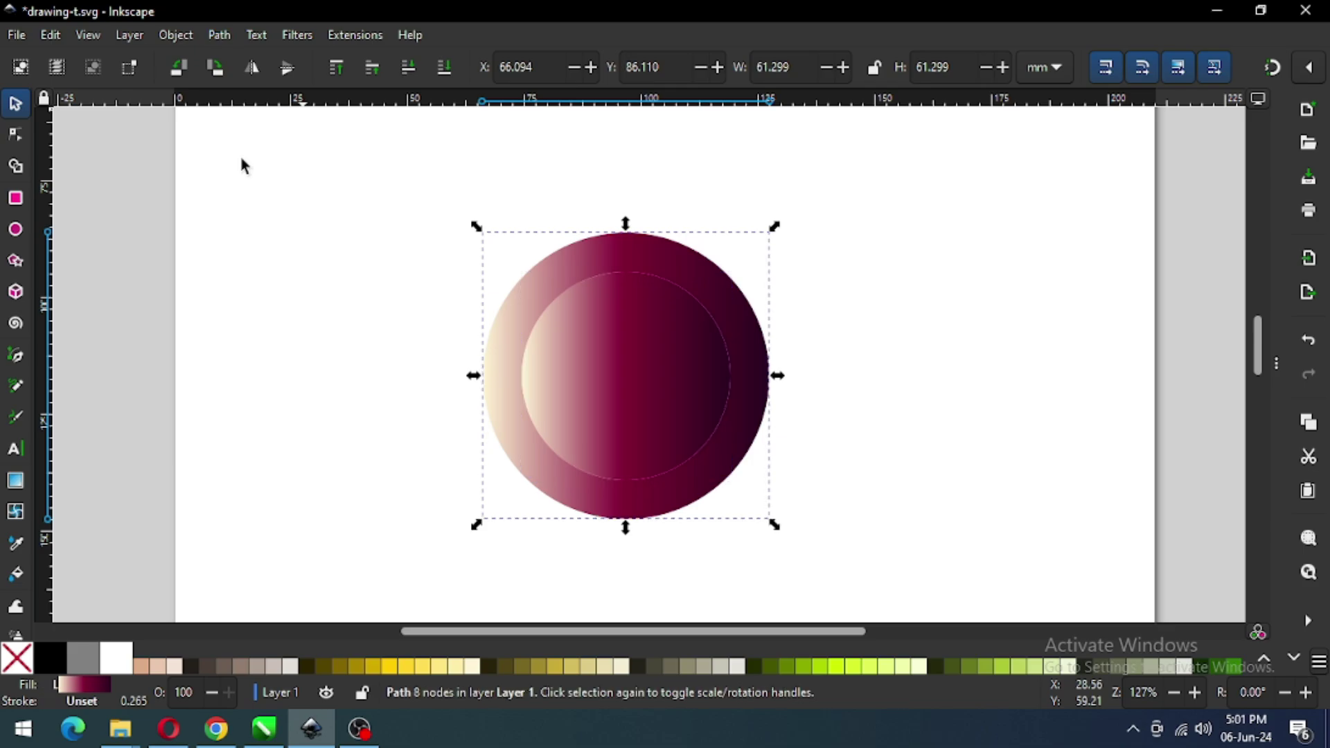
Step: Duplicate the 44.6 mm inner circle and scale the copy about its centre to about 30 mm
left_click(890, 335)
left_click(663, 389)
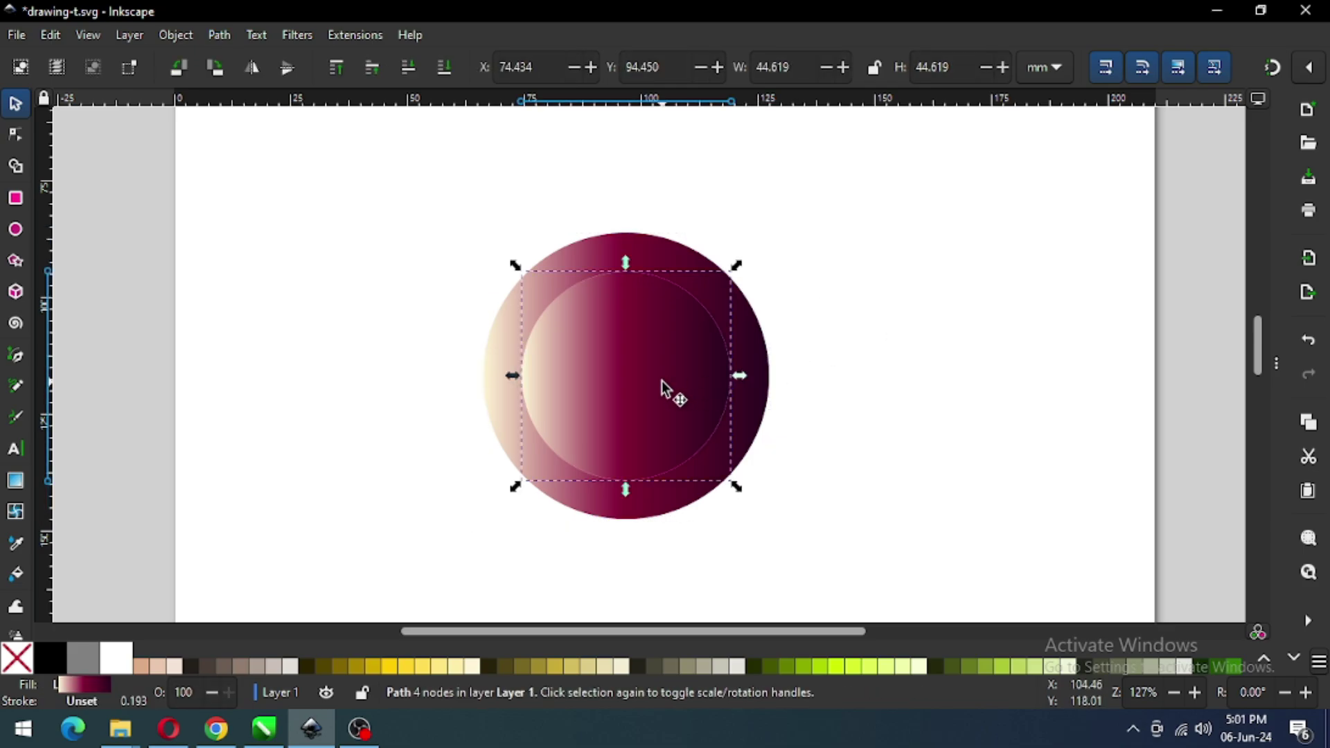
right_click(663, 390)
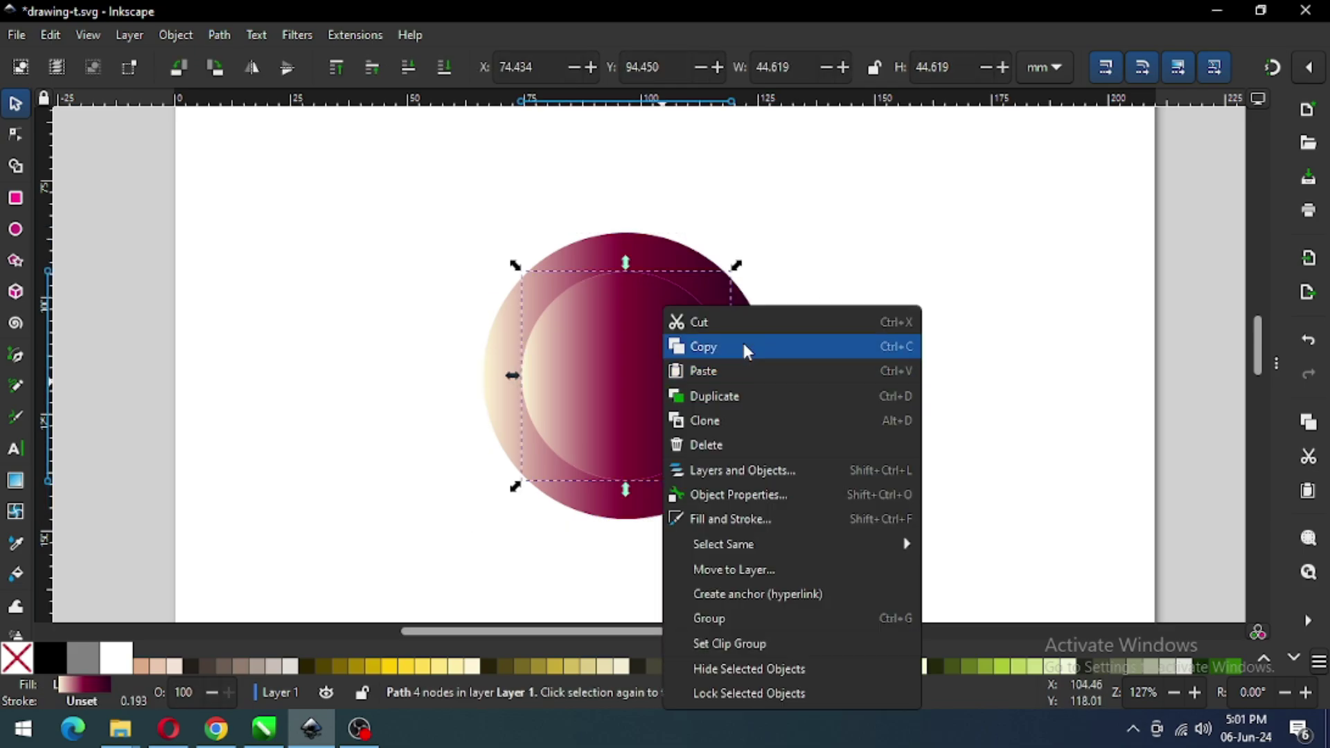
left_click(727, 401)
left_click_drag(739, 490, 708, 459)
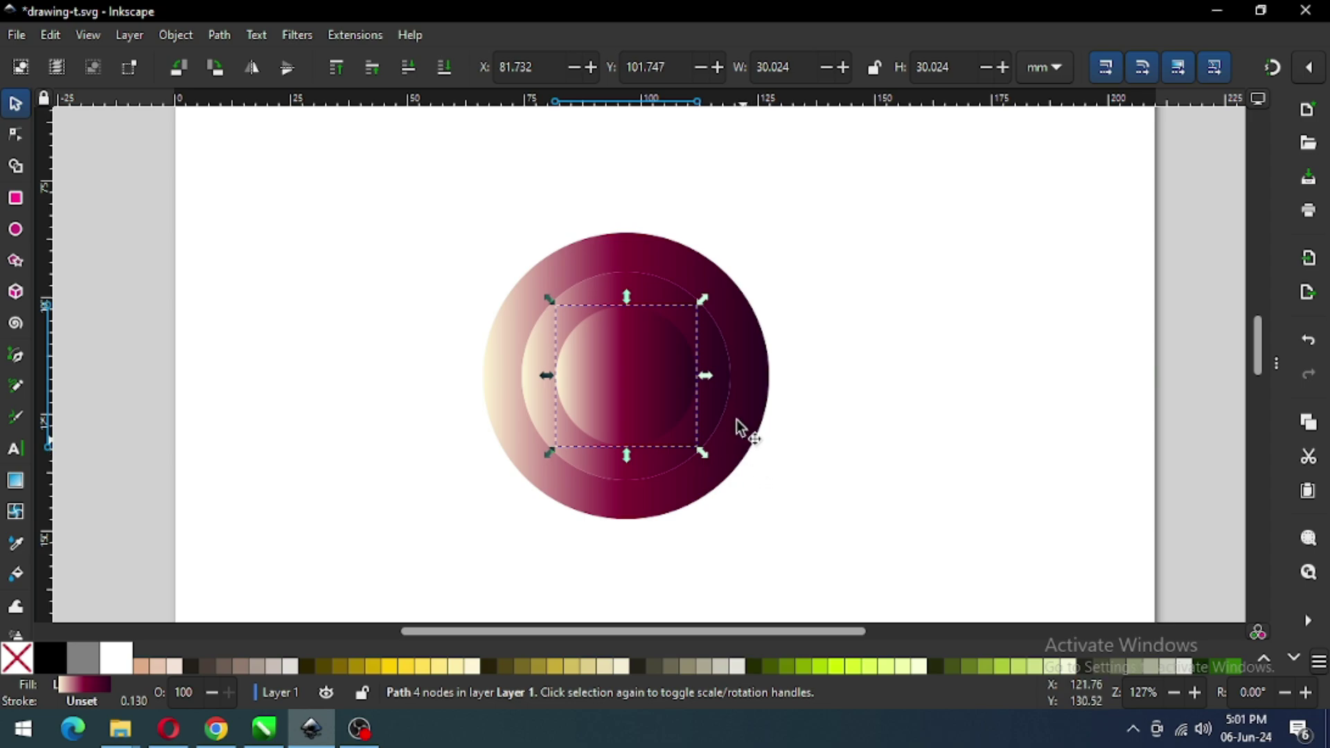
Step: Subtract the smallest circle from the middle circle with Difference to leave an open inner ring
left_click(713, 414, "shift")
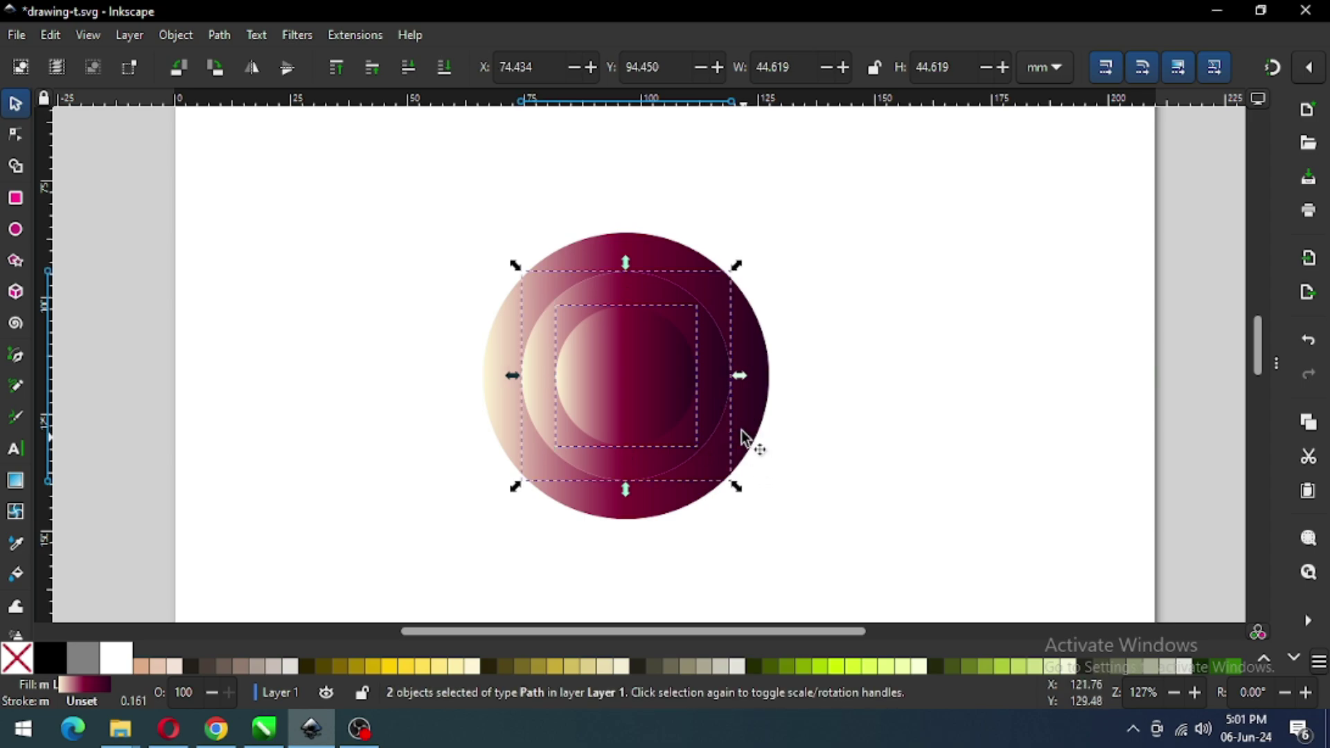
left_click(219, 33)
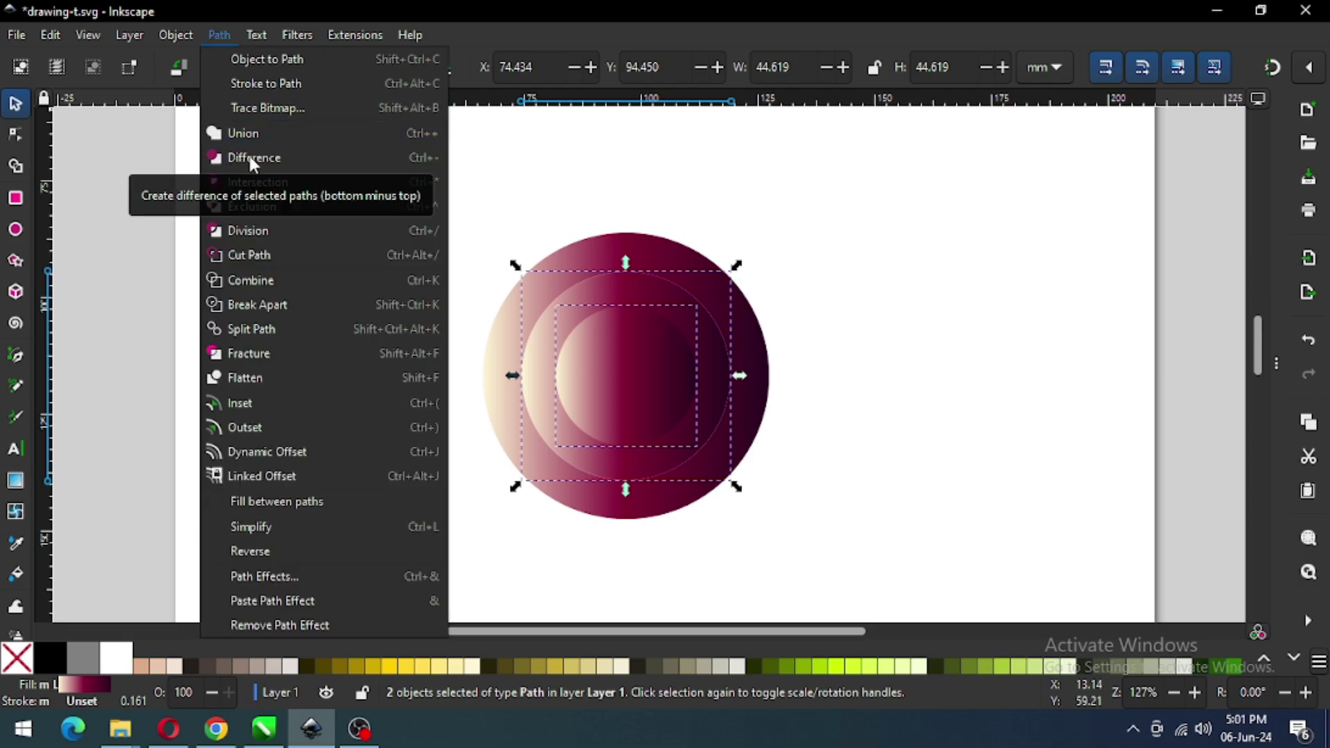
left_click(248, 157)
left_click(894, 309)
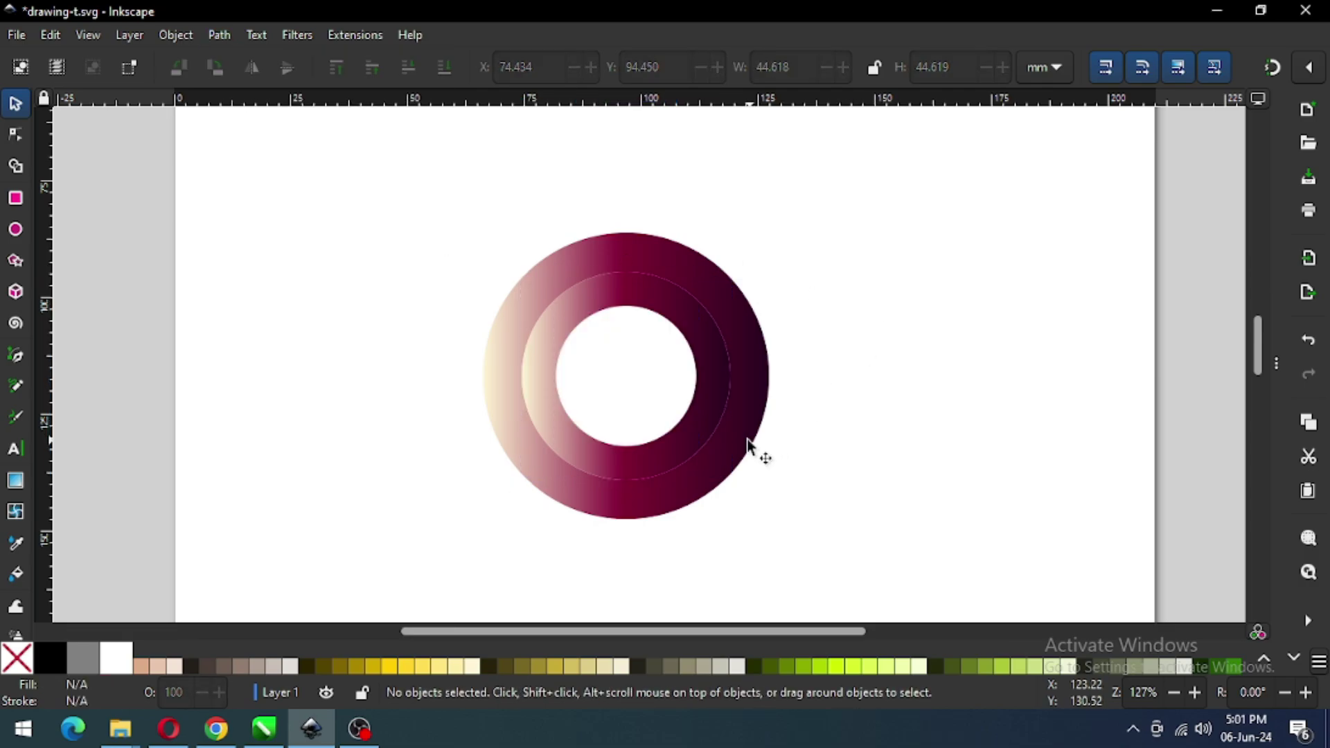
Step: Scale the outer ring down about its centre to about 58.8 mm and save the drawing
left_click(748, 444)
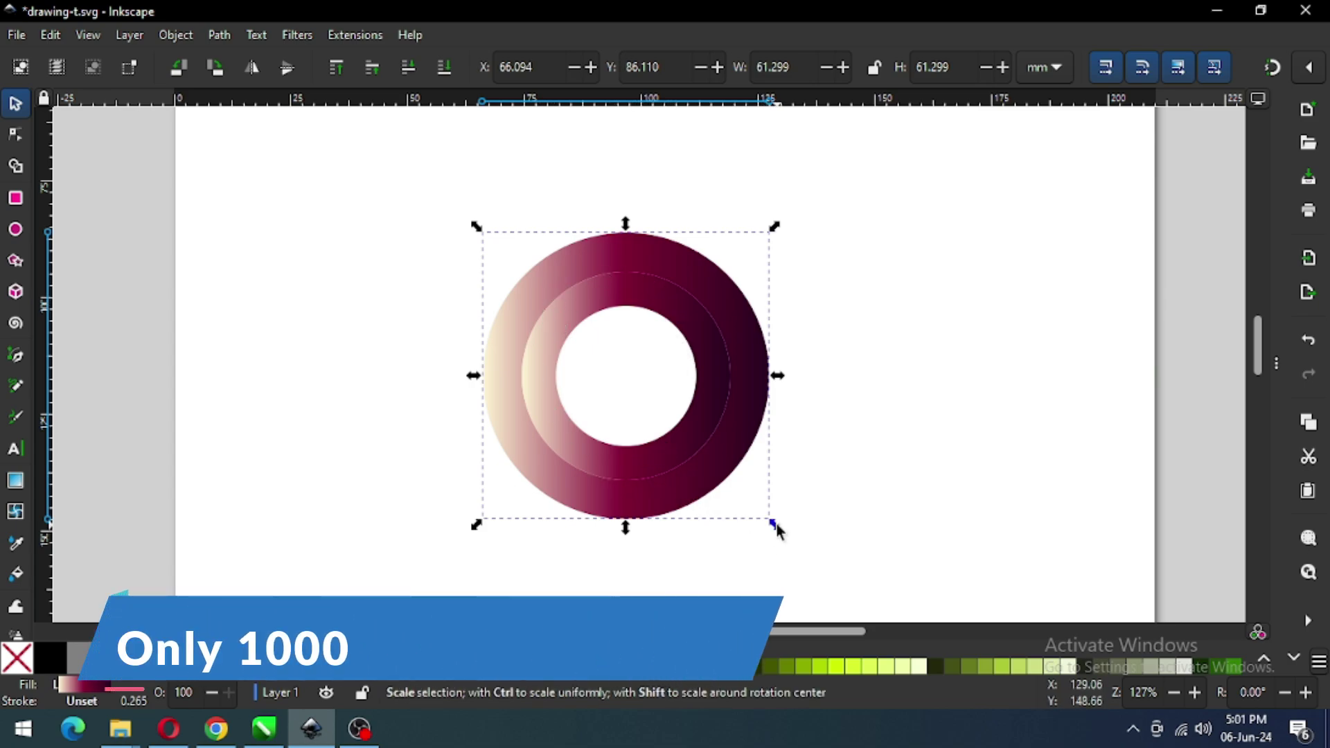
left_click_drag(776, 524, 771, 523)
left_click(866, 452)
key("ctrl+s")
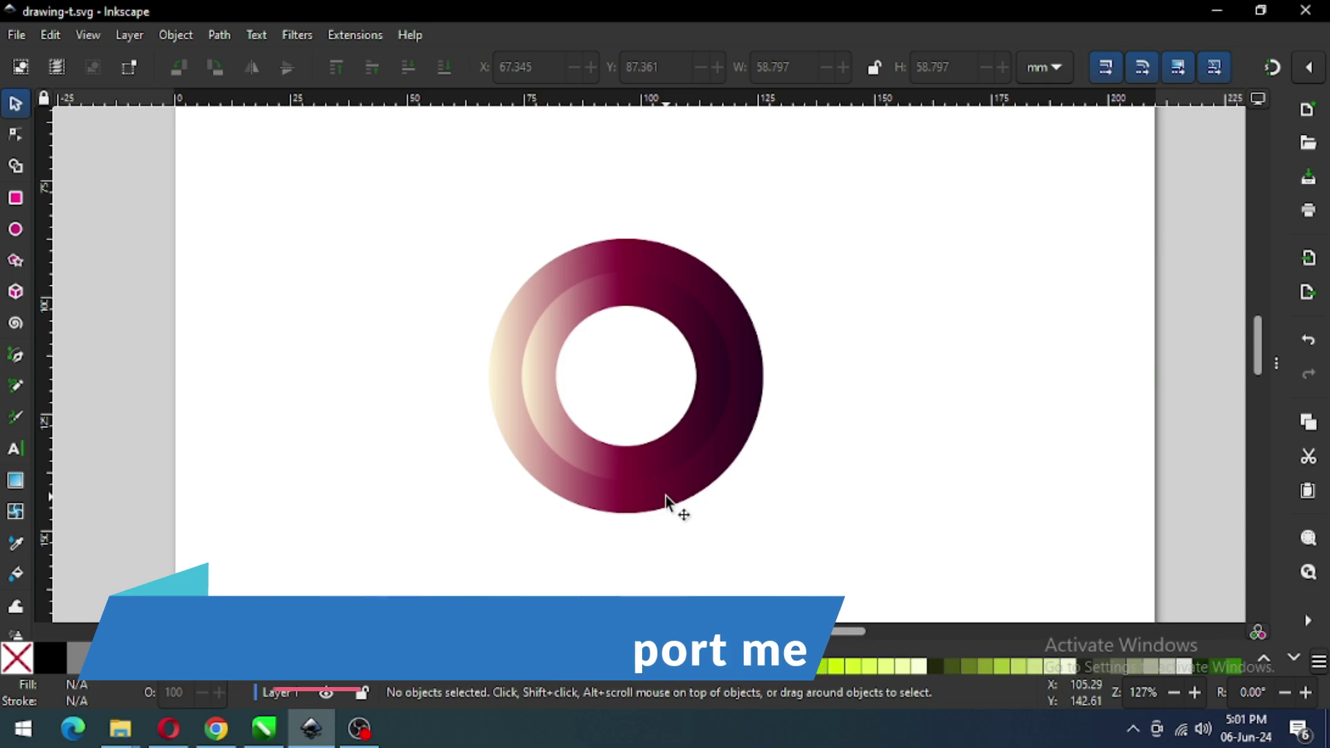
Step: Draw a square about 16.7 mm wide to the right of the rings and fill it with very dark olive brown
left_click(21, 199)
left_click_drag(837, 412, 875, 450)
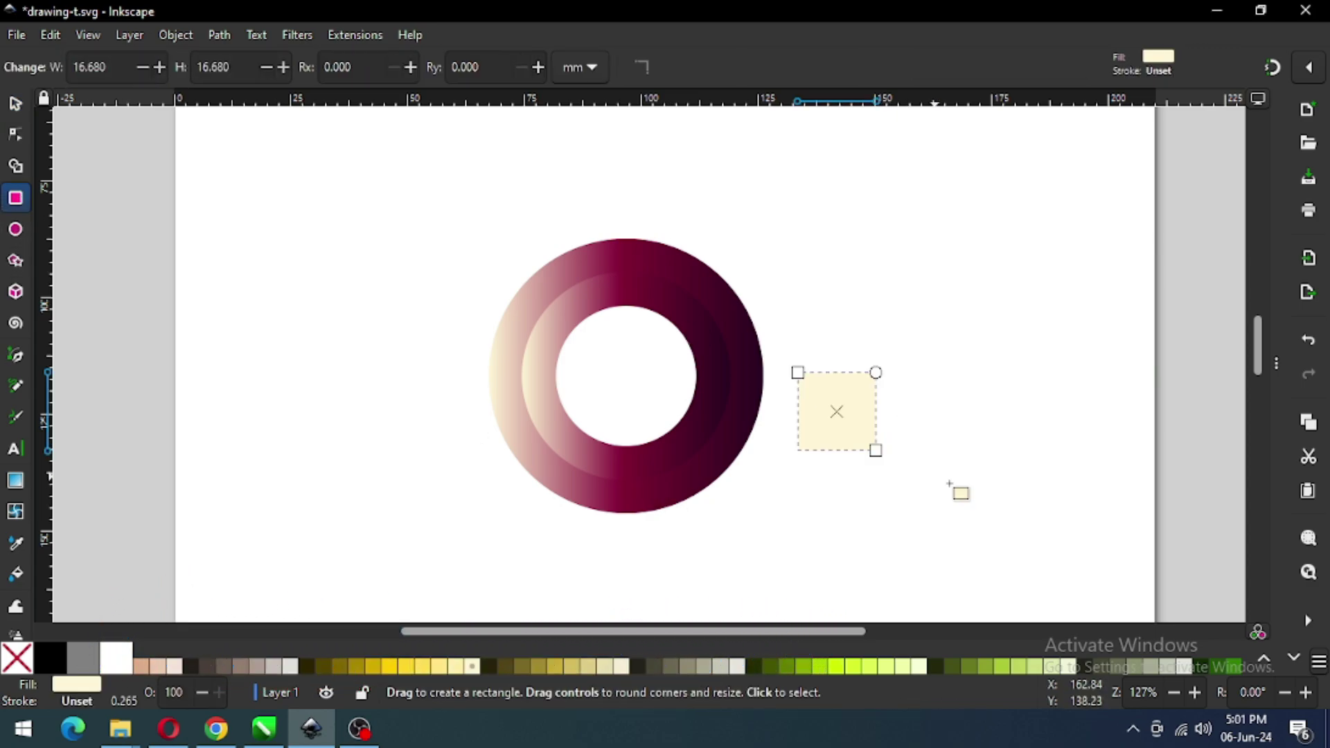
left_click(305, 665)
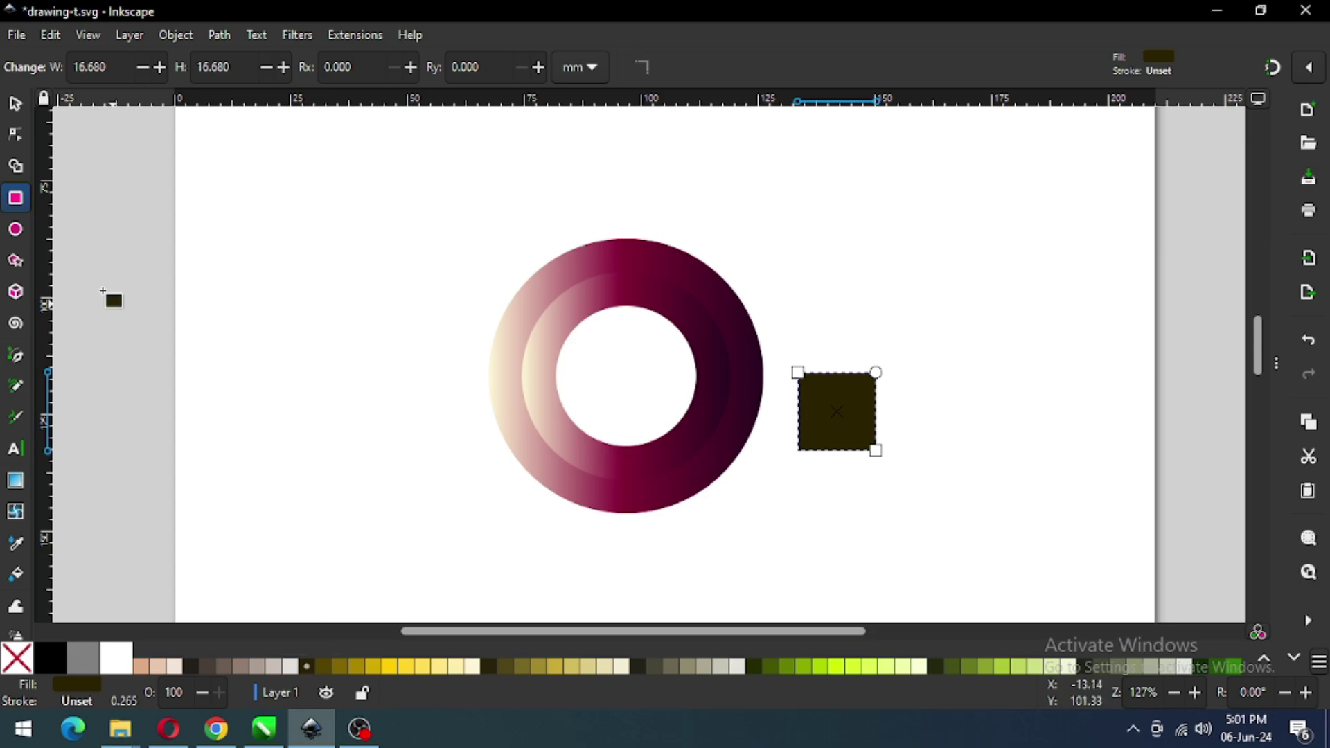
Step: Convert the dark olive square to a path, rotate it into a diamond and move it over the lower part of the rings
left_click(15, 103)
left_click(218, 36)
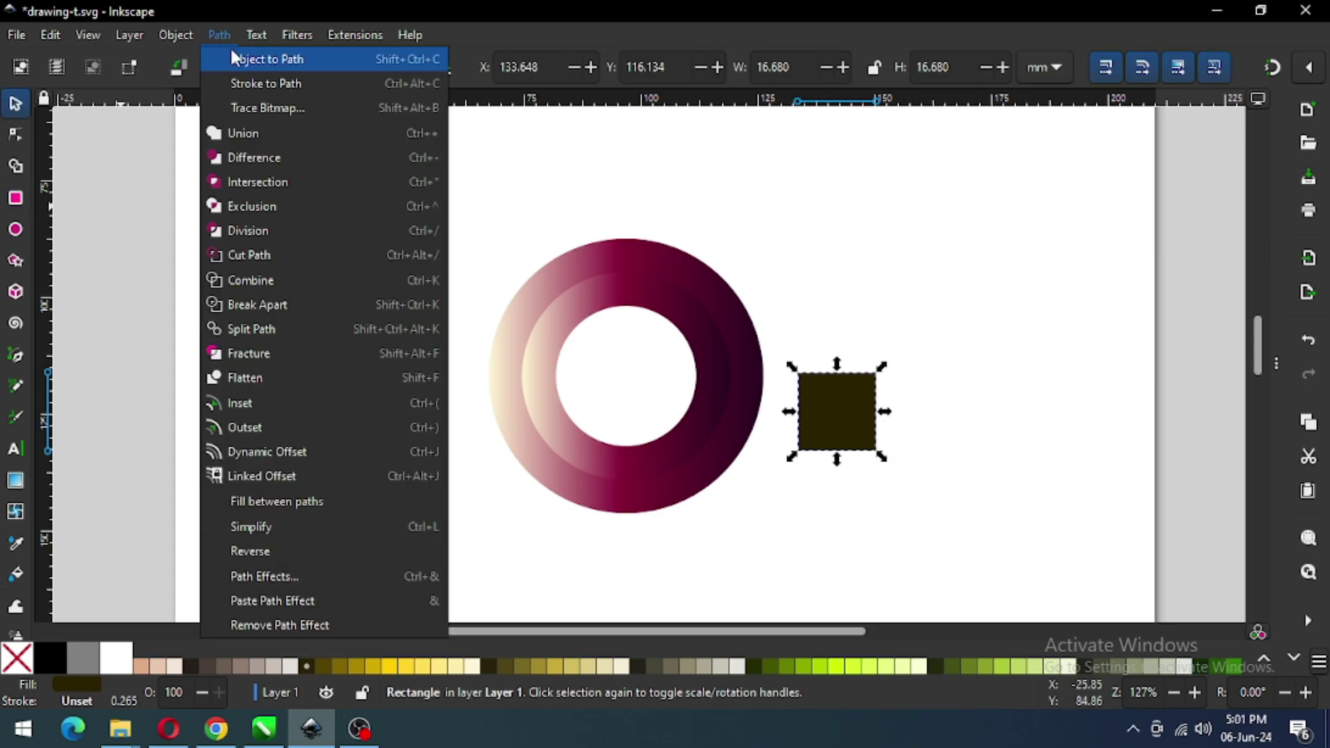
left_click(232, 59)
left_click_drag(883, 365, 854, 353)
left_click(986, 395)
left_click_drag(868, 417, 645, 450)
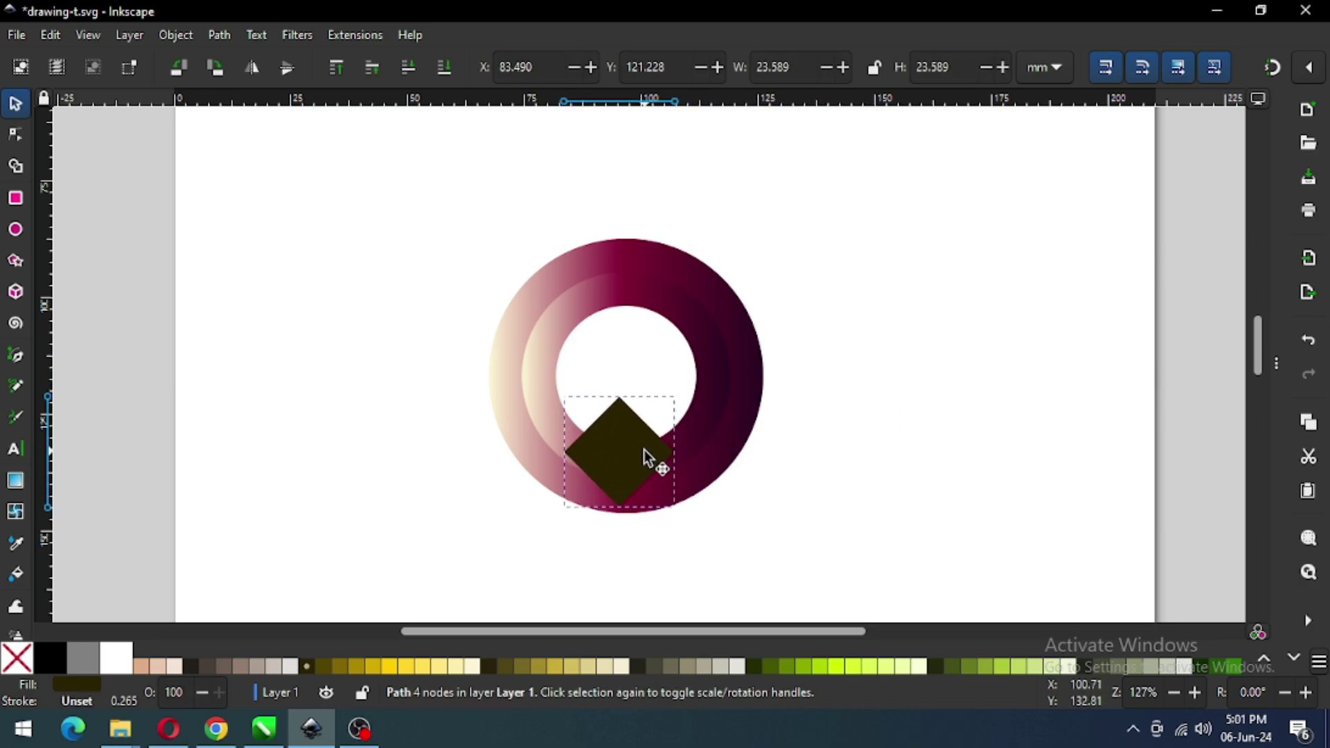
Step: Reshape the diamond by moving its left node to the outer ring's edge, its right node beyond the ring, and its bottom node upward
left_click(23, 136)
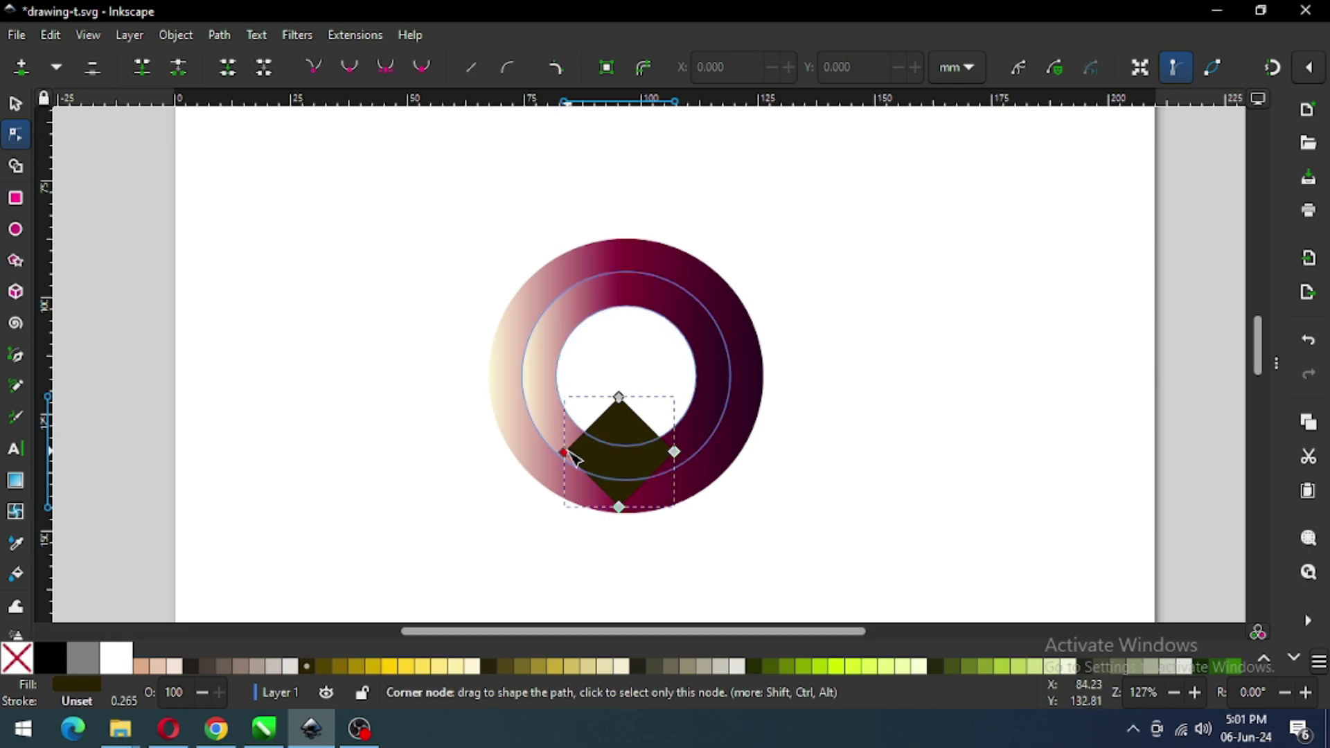
left_click_drag(572, 457, 561, 485)
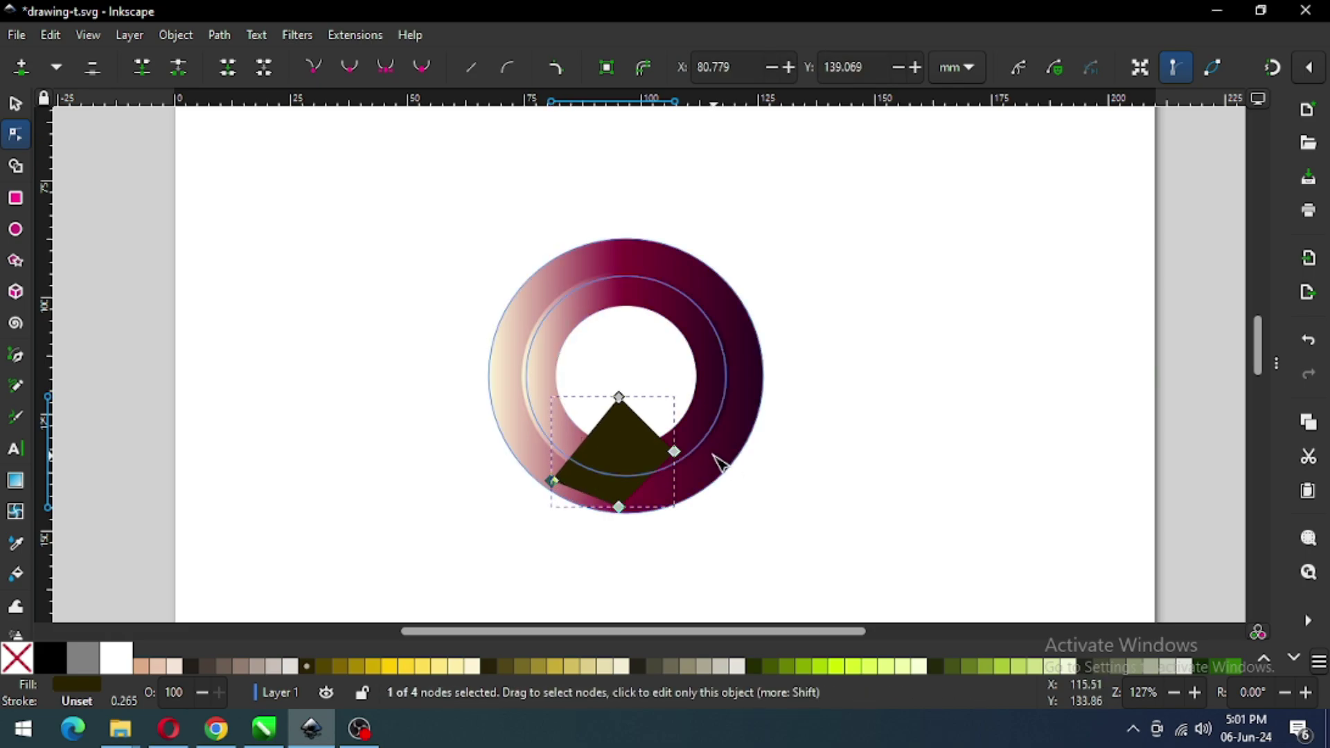
left_click_drag(675, 454, 796, 460)
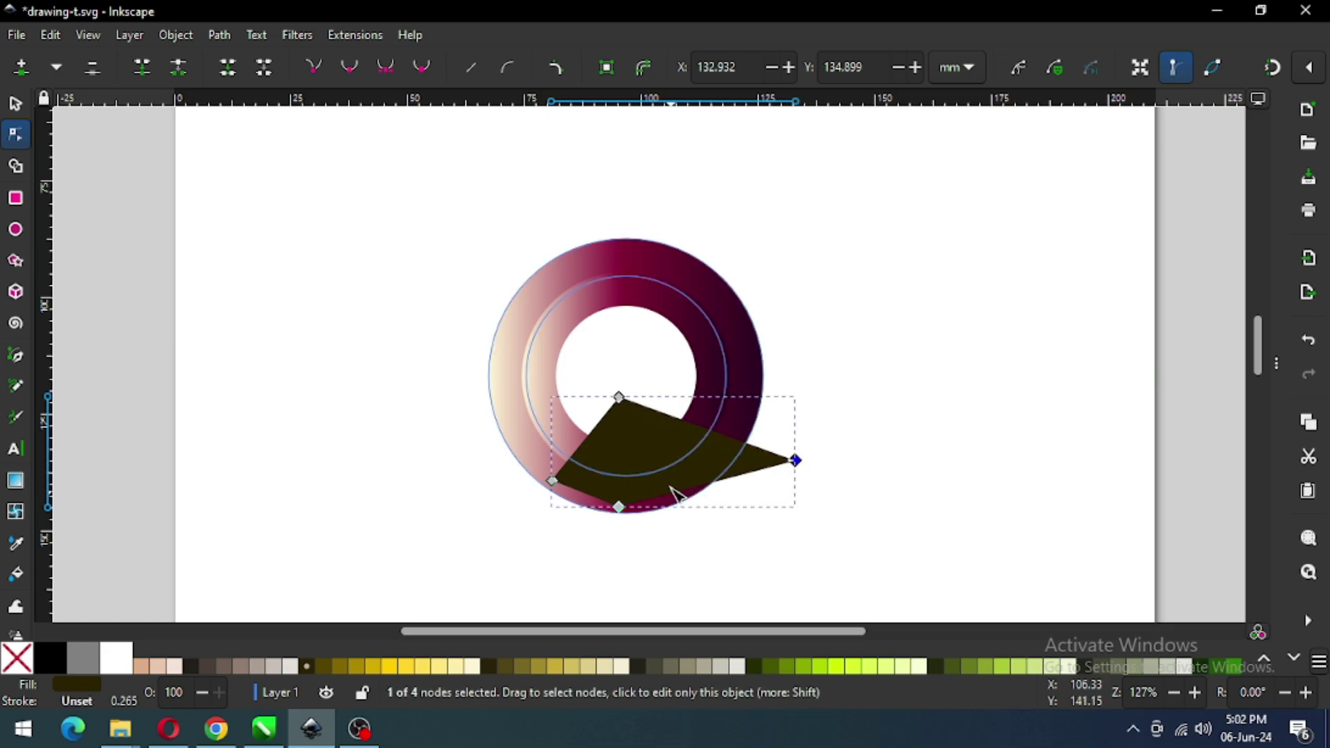
left_click_drag(620, 508, 628, 465)
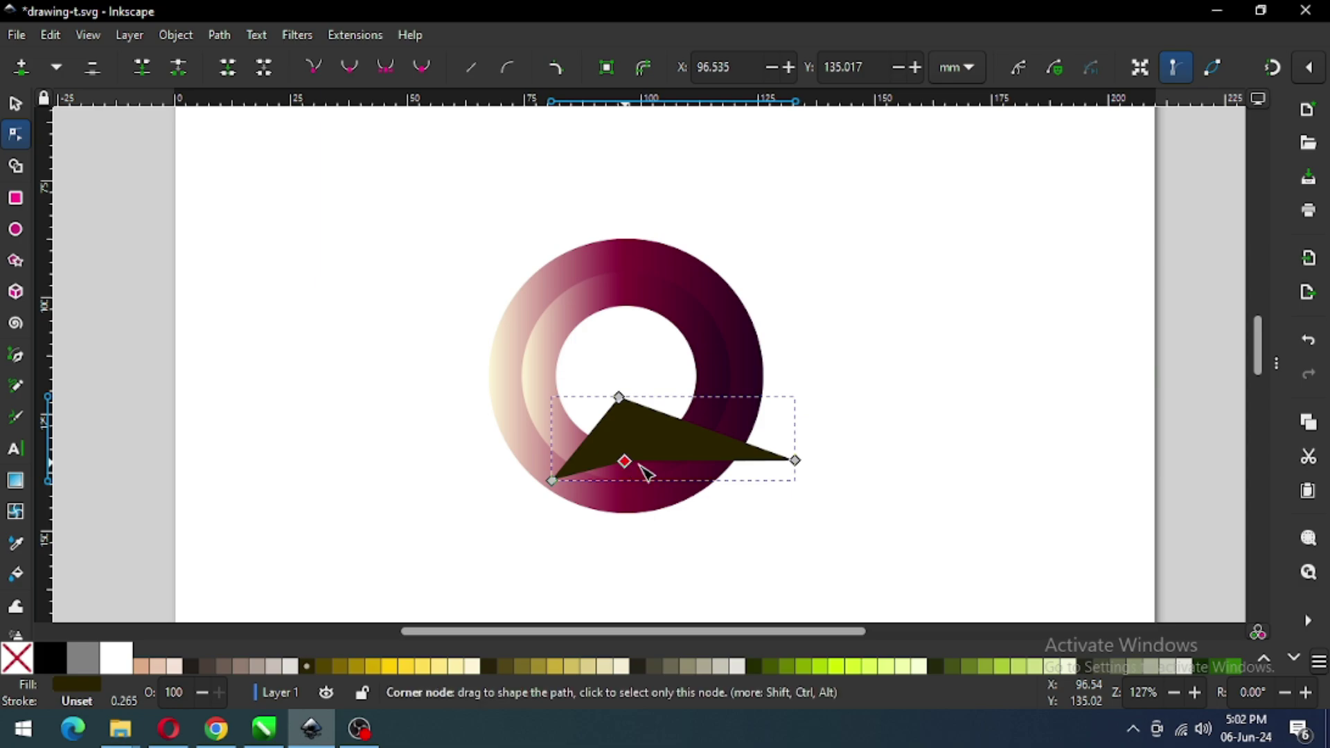
Step: Add a node on the lower and upper edges near the right end, lower both, and pull the right tip slightly inward
left_click(721, 471)
double_click(719, 464)
left_click_drag(718, 464, 721, 509)
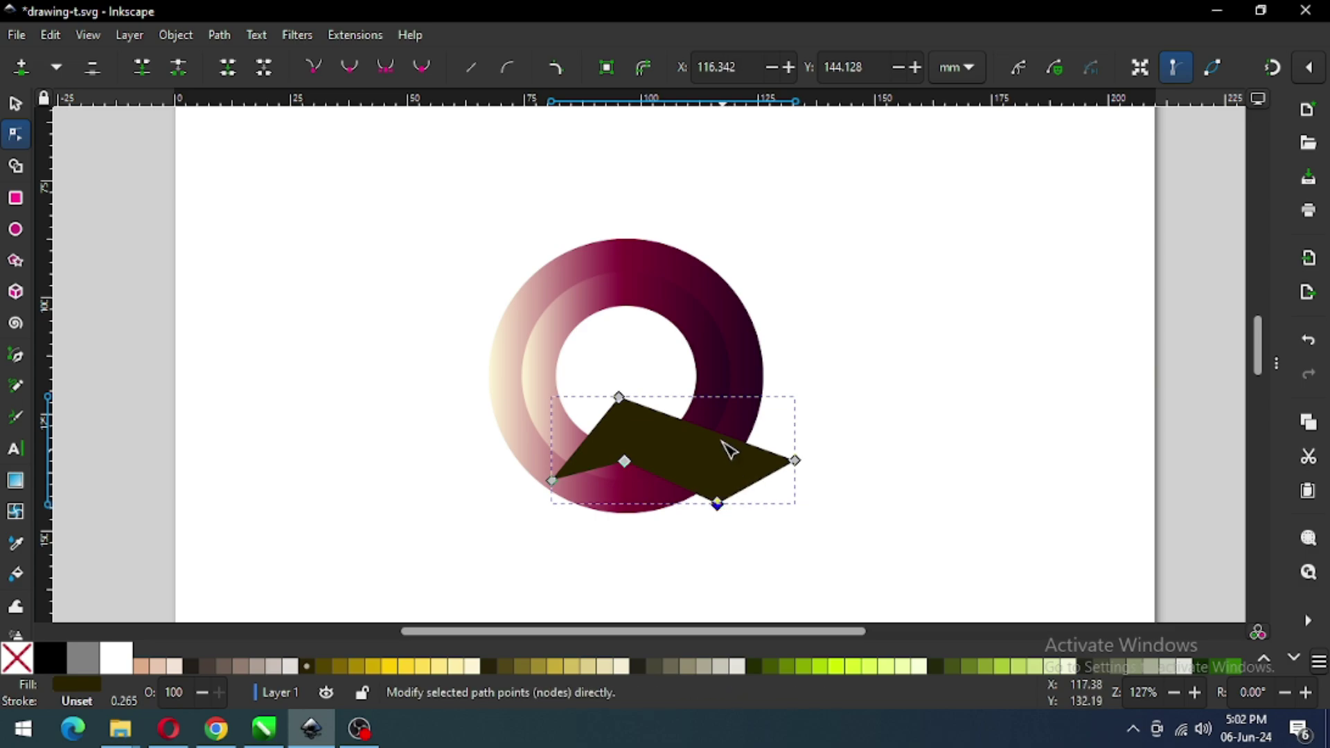
double_click(726, 444)
left_click_drag(725, 444, 721, 467)
left_click_drag(802, 463, 790, 456)
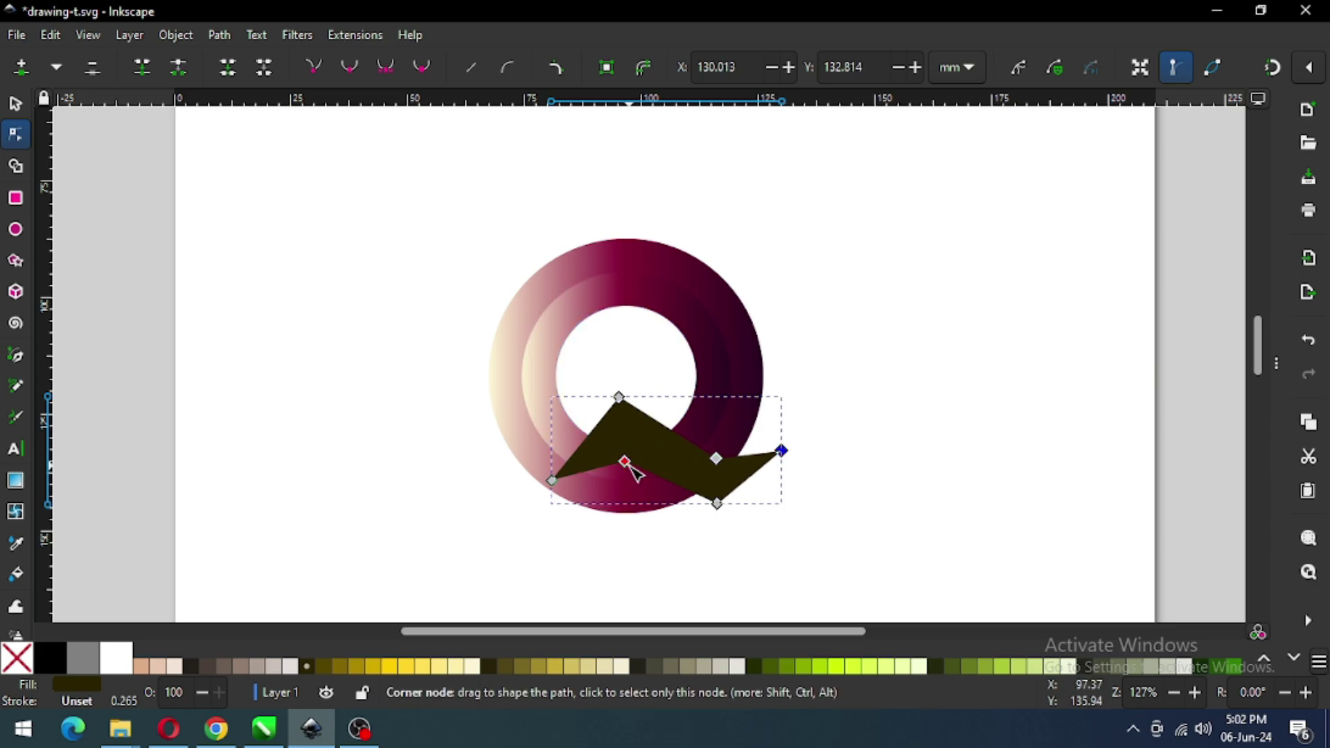
Step: Shift the two left inner nodes leftward and make the four nodes between the end tips smooth
left_click_drag(627, 463, 619, 460)
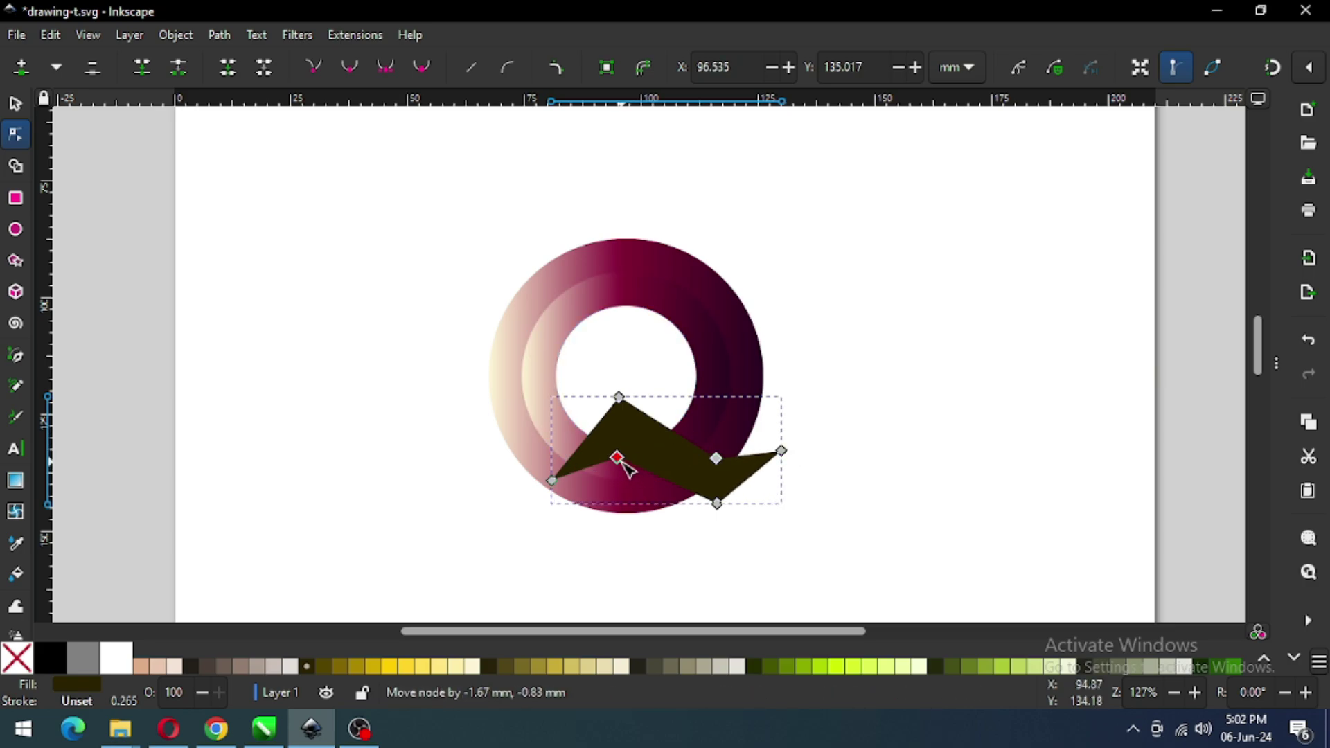
left_click_drag(621, 402, 596, 409)
left_click_drag(747, 384, 582, 523)
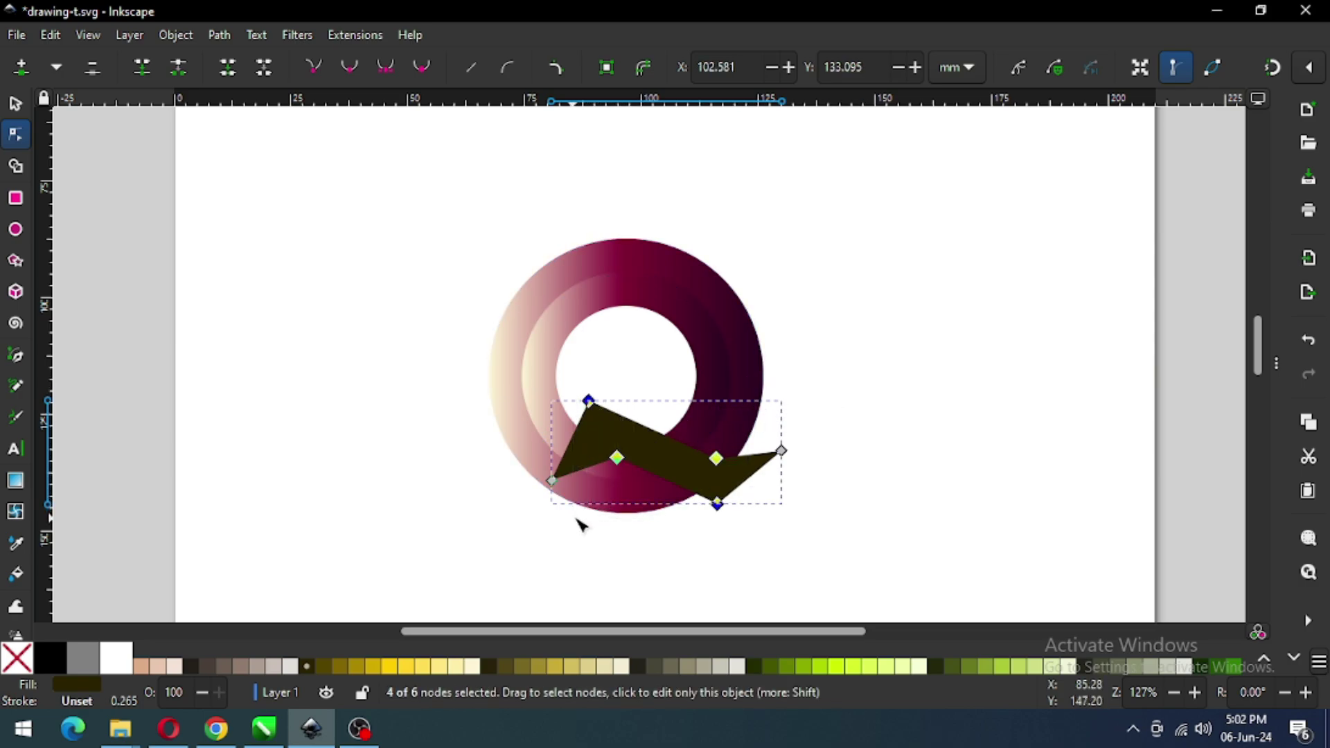
left_click(350, 65)
Step: Adjust the curve handles and the lower-left node to make the wave's upper and lower edges rounder
key("z")
left_click_drag(469, 341, 880, 579)
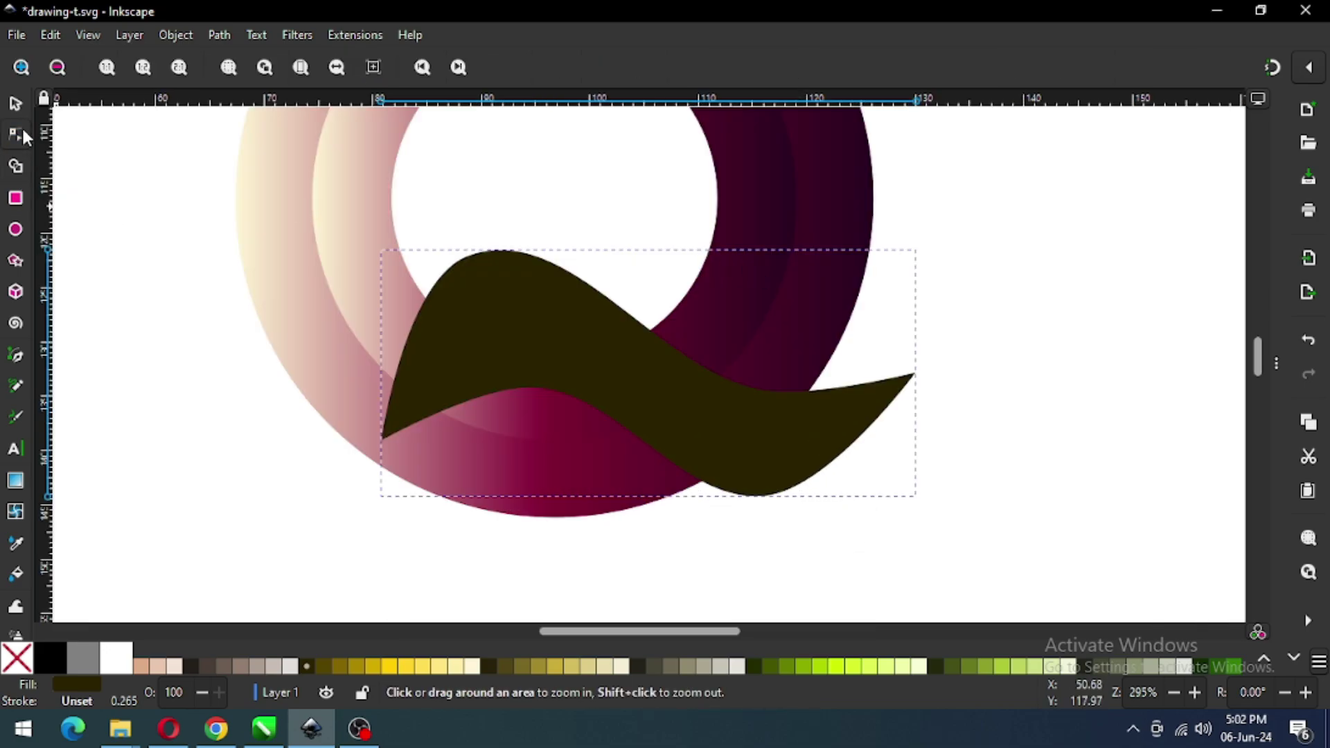
left_click(23, 133)
left_click(469, 256)
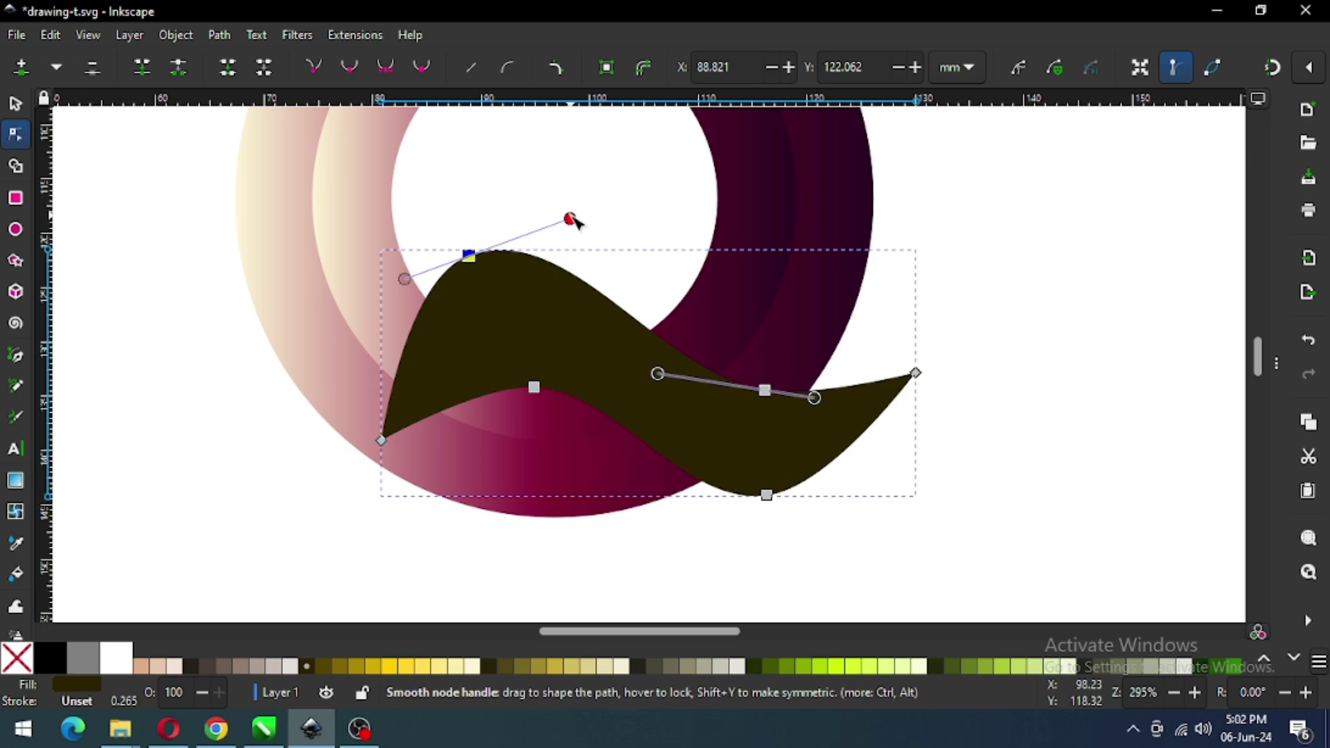
left_click_drag(570, 220, 628, 213)
left_click_drag(657, 374, 649, 408)
left_click_drag(533, 386, 511, 367)
left_click_drag(683, 505, 658, 568)
left_click_drag(825, 470, 879, 435)
Step: Pull out the right tip's curve handles, raise the tip, and reposition neighbouring nodes to form an upturned tail
left_click(915, 373)
left_click_drag(921, 377, 895, 428)
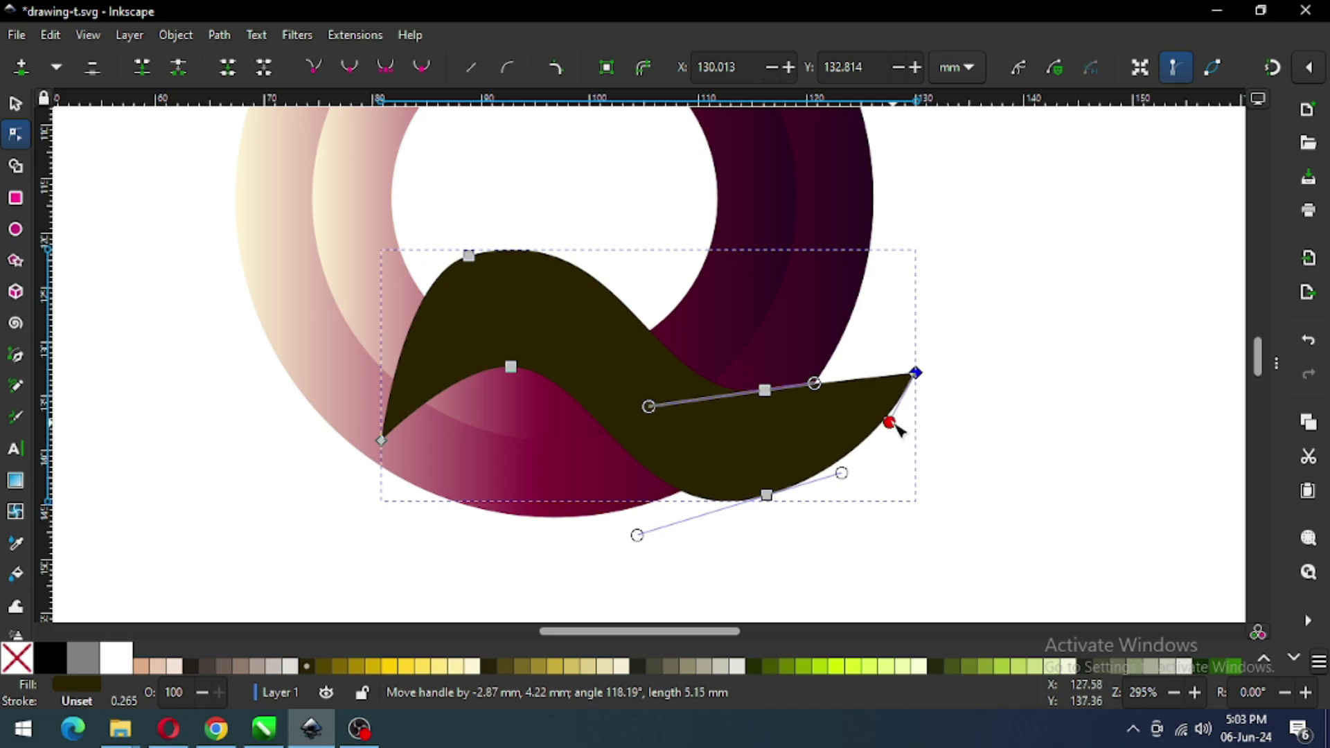
left_click_drag(916, 375, 864, 397)
left_click_drag(765, 391, 749, 388)
left_click_drag(512, 369, 466, 356)
left_click_drag(637, 535, 563, 536)
left_click_drag(753, 392, 754, 401)
left_click_drag(916, 375, 906, 353)
left_click_drag(890, 409, 872, 379)
left_click(1004, 389)
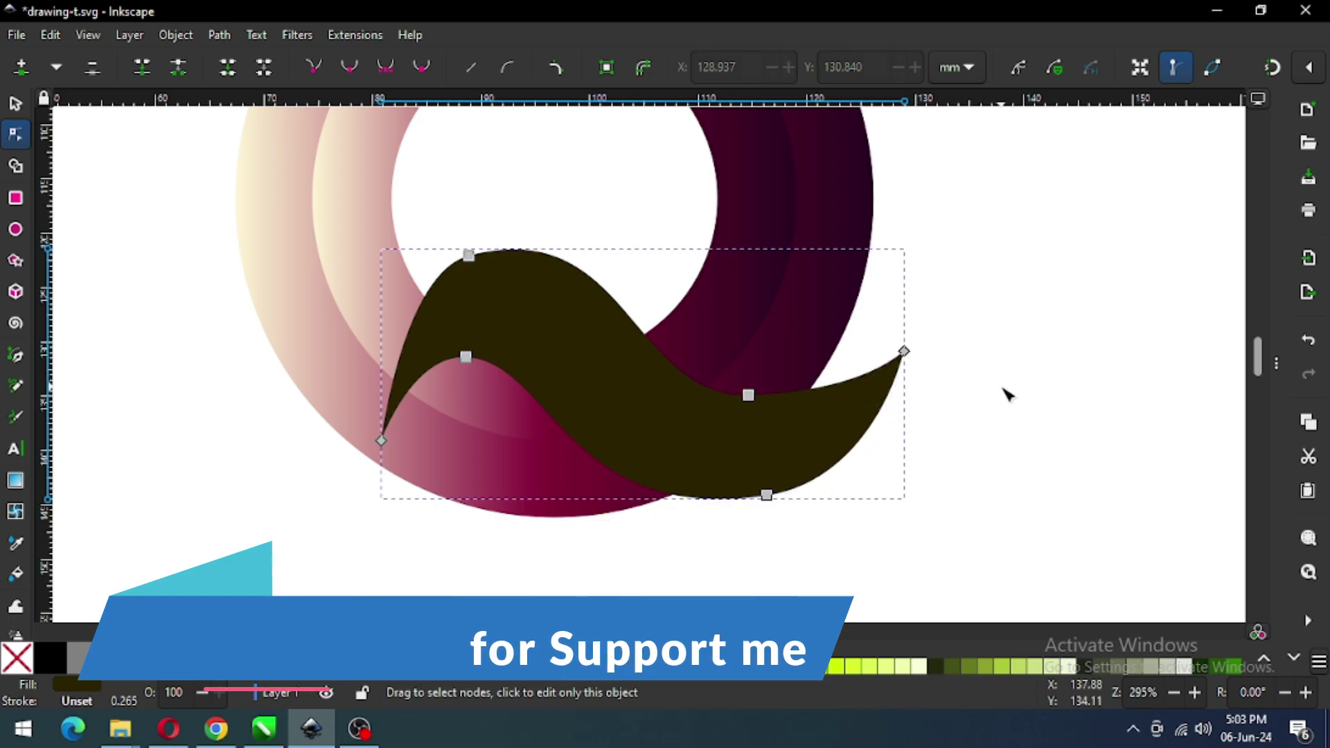
Step: Move the wave's upper-left crest outward, set its left tip on the ring's outer edge, and lower the inner-left node
left_click(469, 255)
left_click_drag(401, 273, 377, 289)
left_click(1010, 239)
left_click(1005, 271)
left_click(496, 270)
left_click_drag(459, 262, 399, 279)
left_click_drag(552, 218, 544, 220)
left_click_drag(466, 357, 452, 353)
left_click_drag(382, 440, 392, 471)
left_click_drag(451, 353, 450, 396)
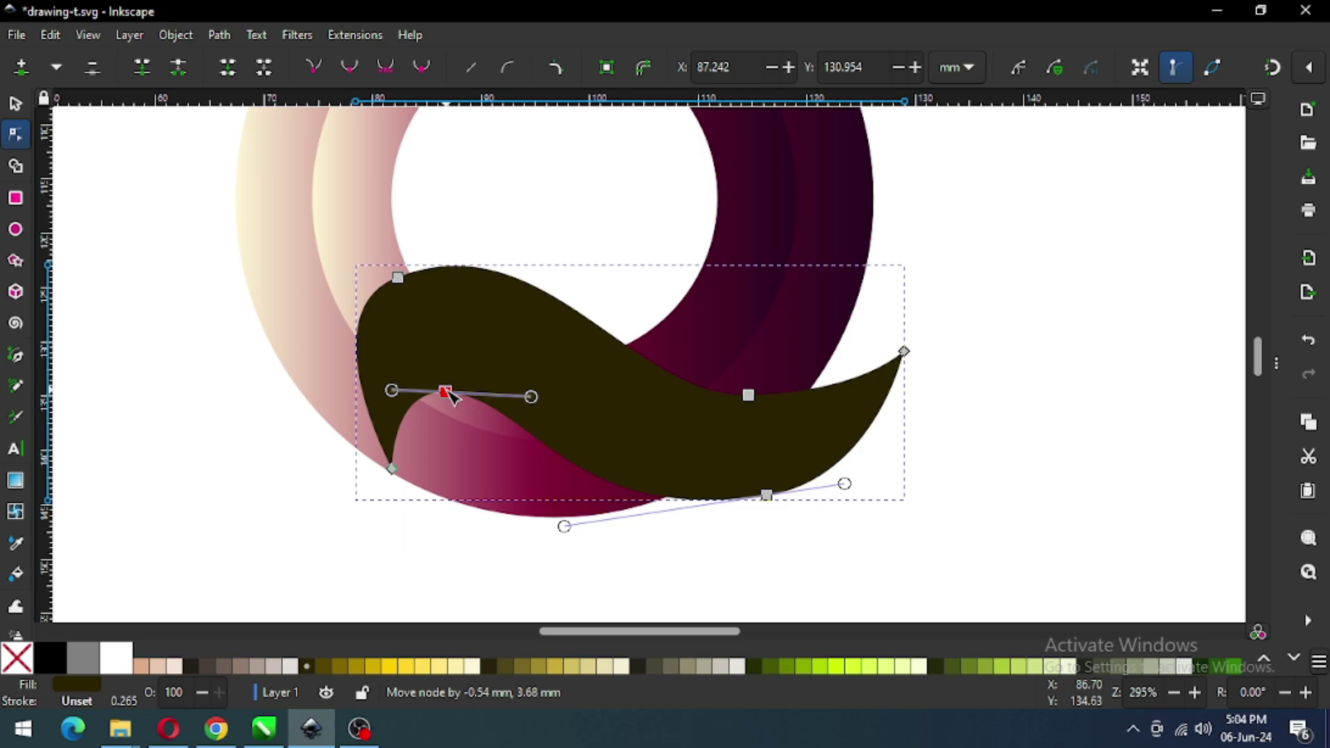
Step: Shorten the upper crest's handle and adjust the adjoining trough handle to smooth the wave's top edge
left_click(995, 395)
left_click(540, 344)
left_click(397, 277)
left_click_drag(543, 216, 498, 242)
left_click_drag(631, 399, 596, 416)
left_click(1050, 305)
left_click(1065, 317)
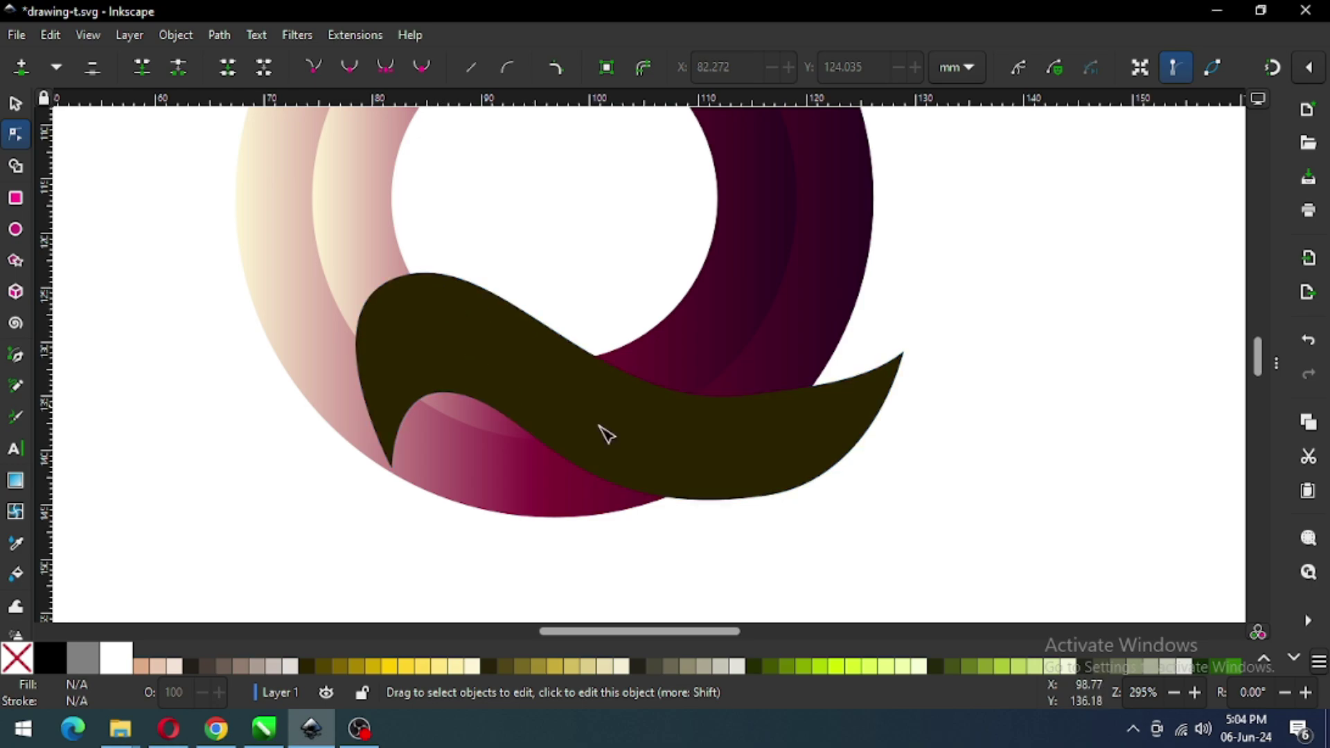
Step: Refine the bottom node's handles and lower the inner-left node slightly to smooth the wave's underside
left_click(838, 444)
left_click(766, 495)
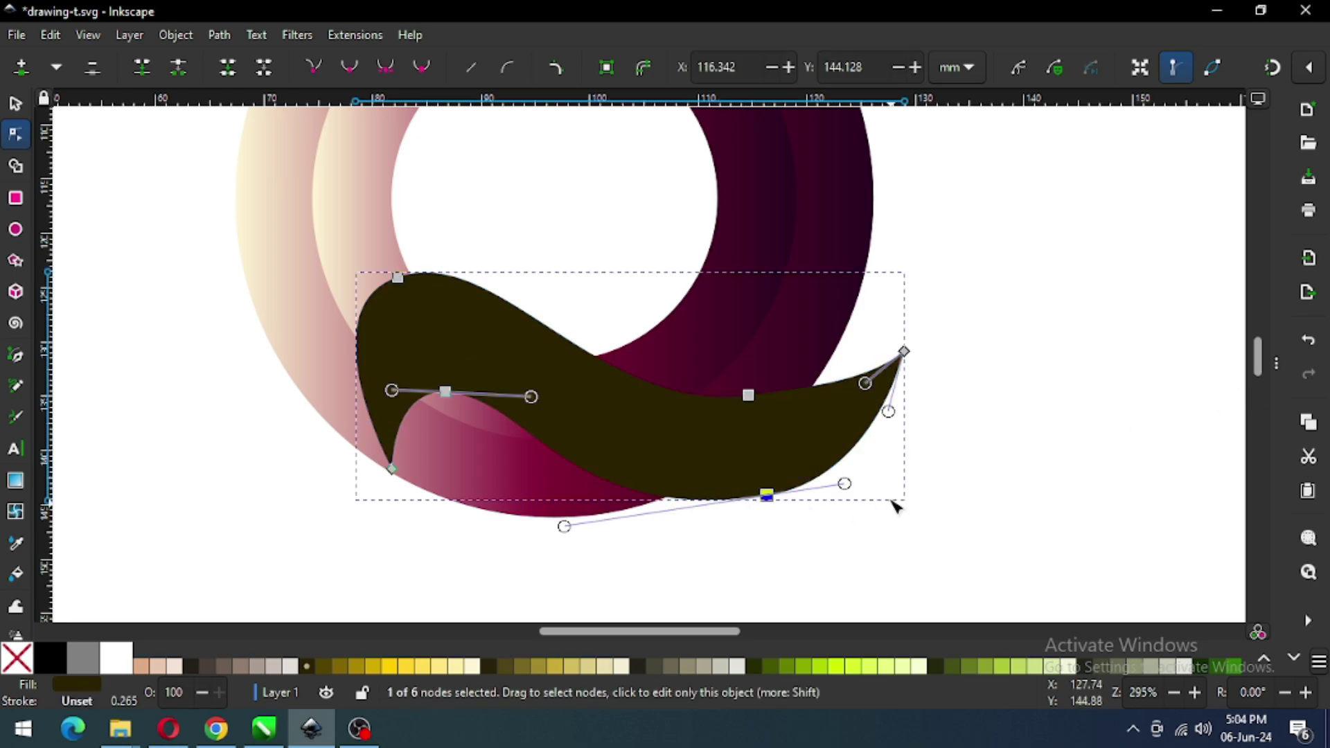
left_click_drag(846, 484, 830, 492)
left_click_drag(582, 533, 610, 527)
left_click(450, 398)
left_click(1075, 425)
Step: Duplicate the dark olive wave and fill the copy with a medium yellow-green
key("Escape")
key("s")
left_click(609, 391)
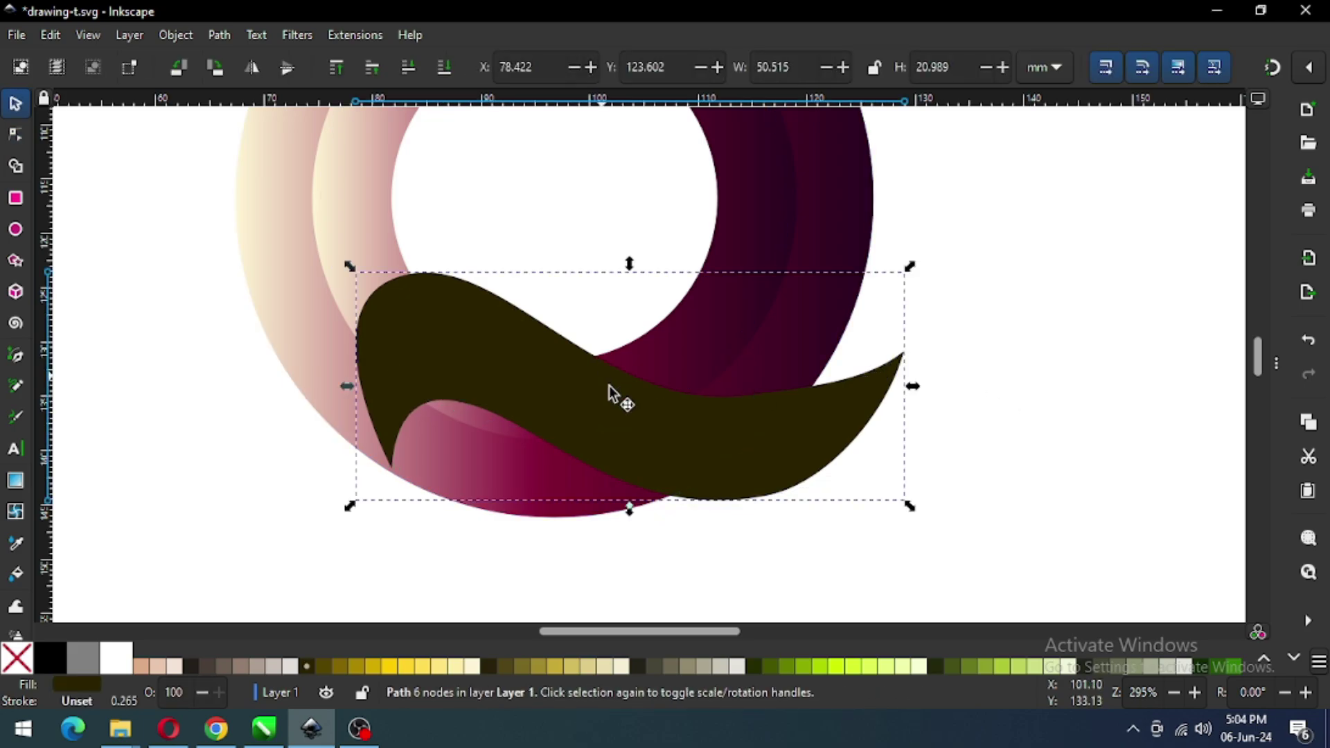
right_click(612, 389)
left_click(688, 395)
left_click(837, 667)
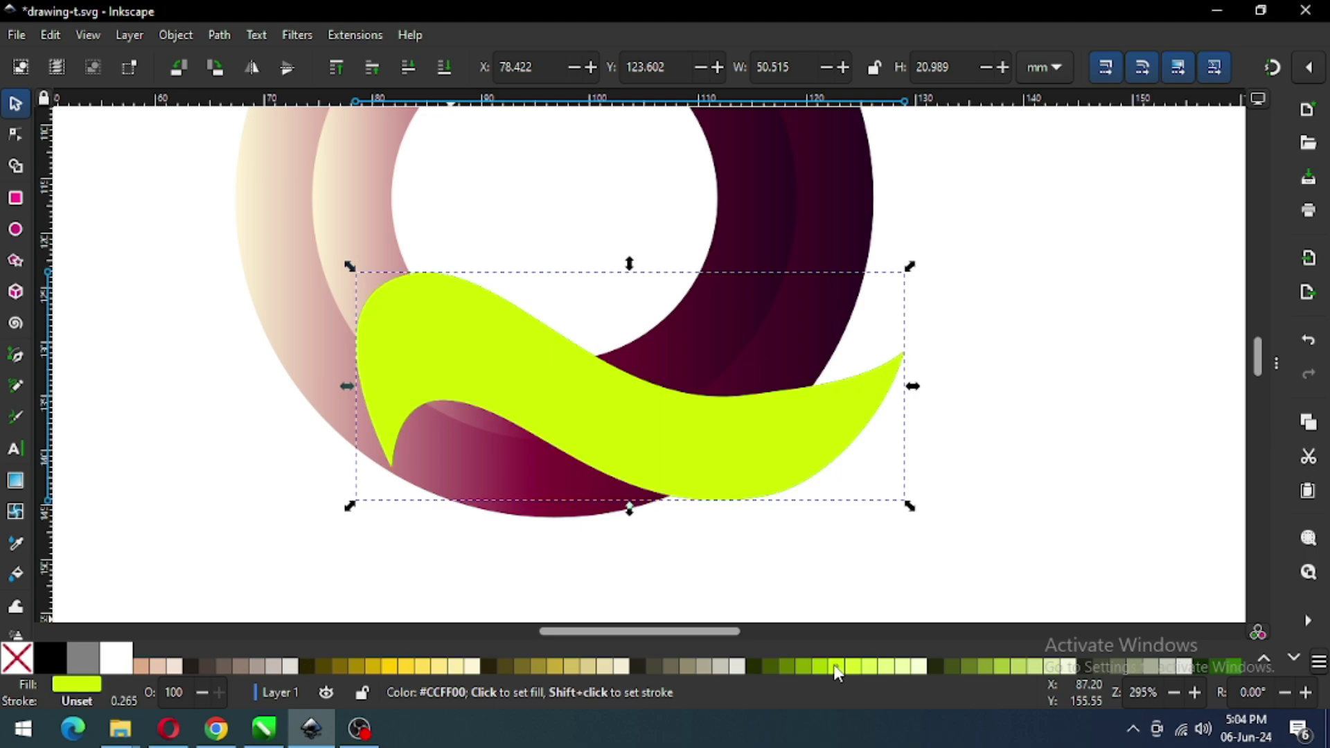
left_click(800, 666)
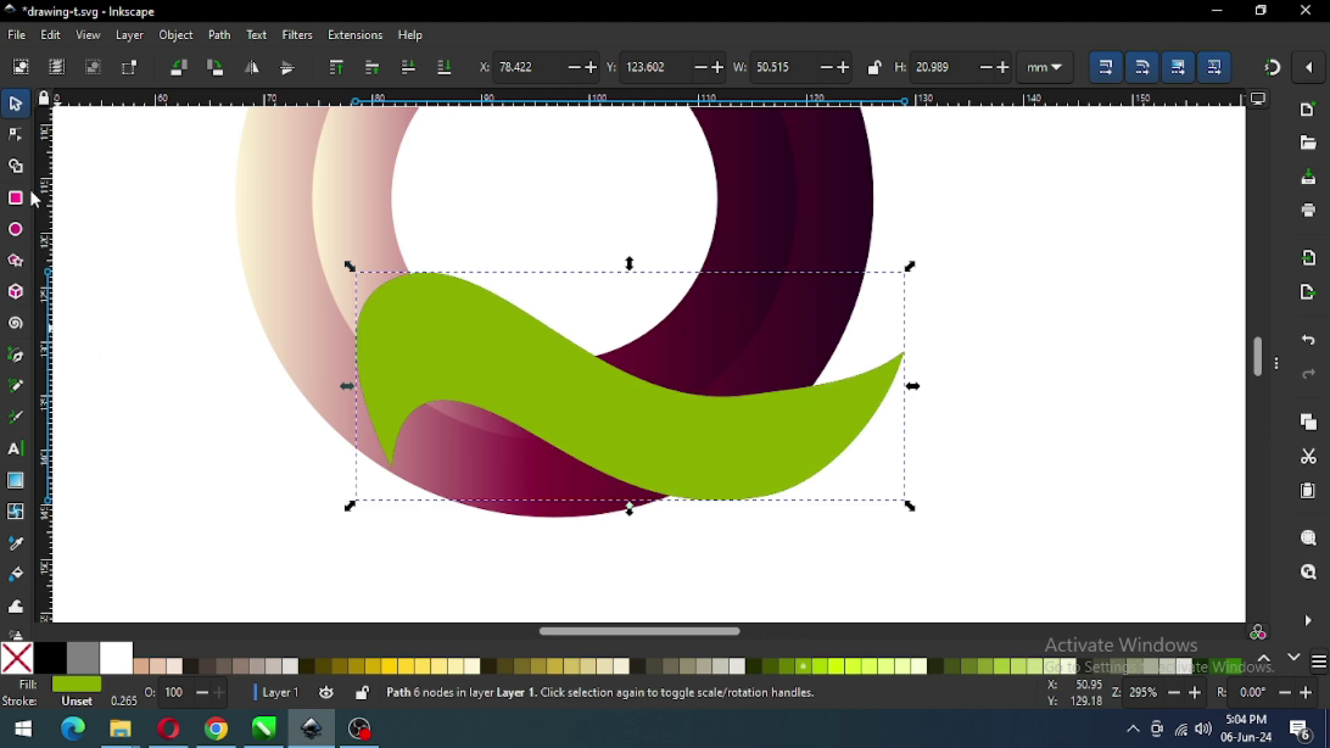
Step: Lower the green wave's top-edge nodes and adjust their handles, narrowing it to expose a dark band above
left_click(15, 136)
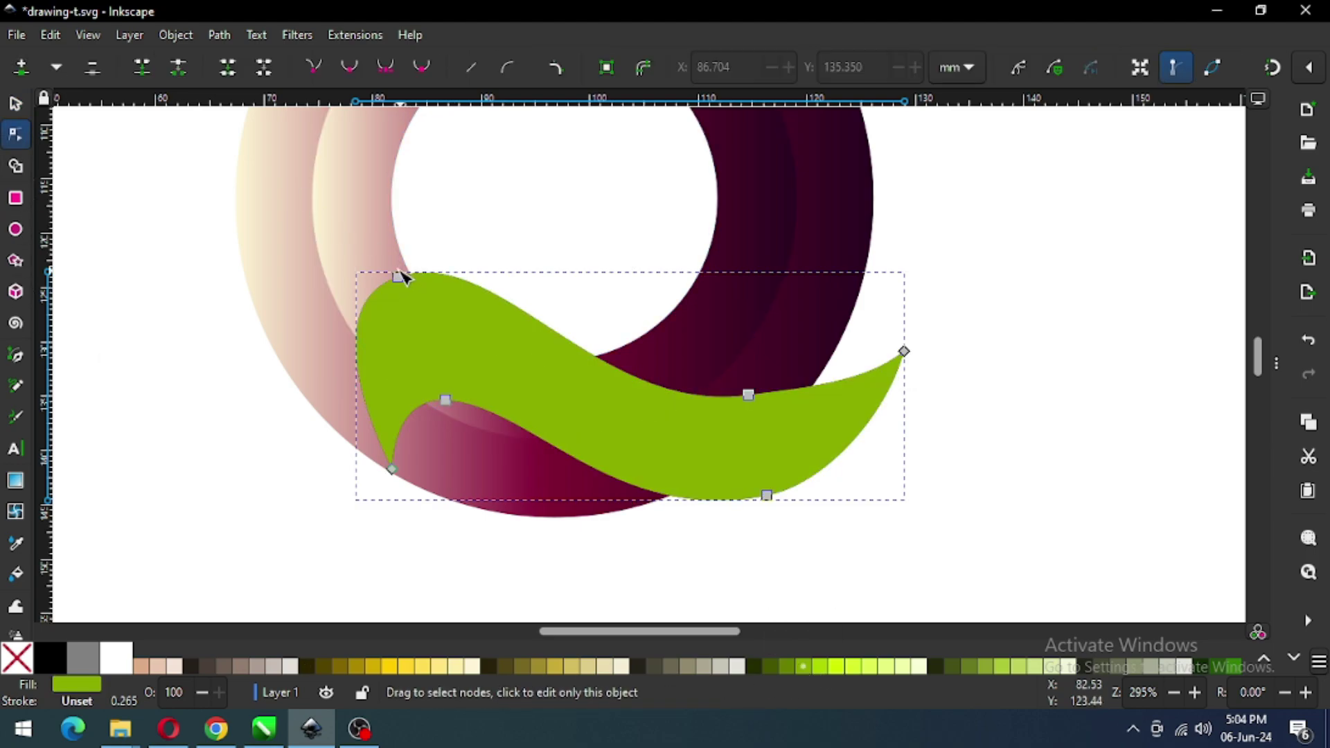
left_click_drag(404, 281, 434, 350)
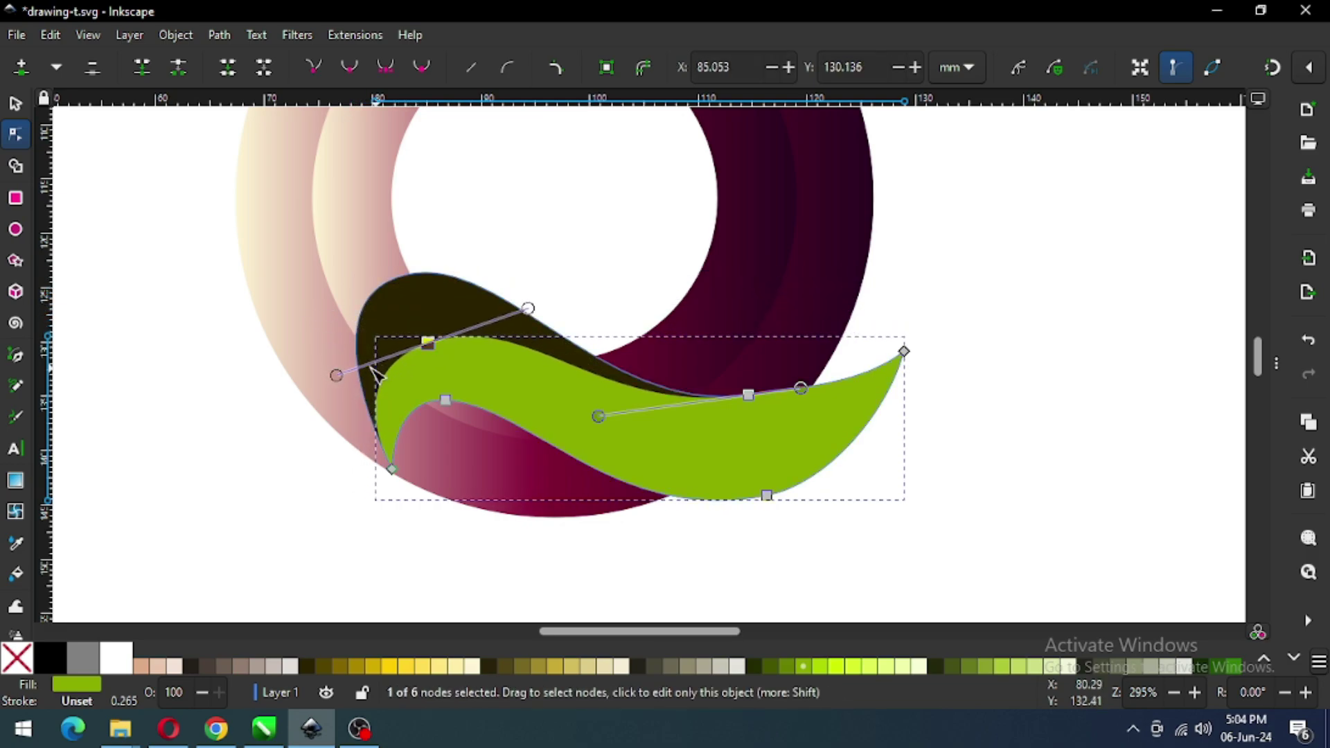
left_click_drag(337, 375, 364, 369)
left_click_drag(749, 398, 762, 448)
left_click_drag(430, 347, 425, 358)
left_click(905, 352)
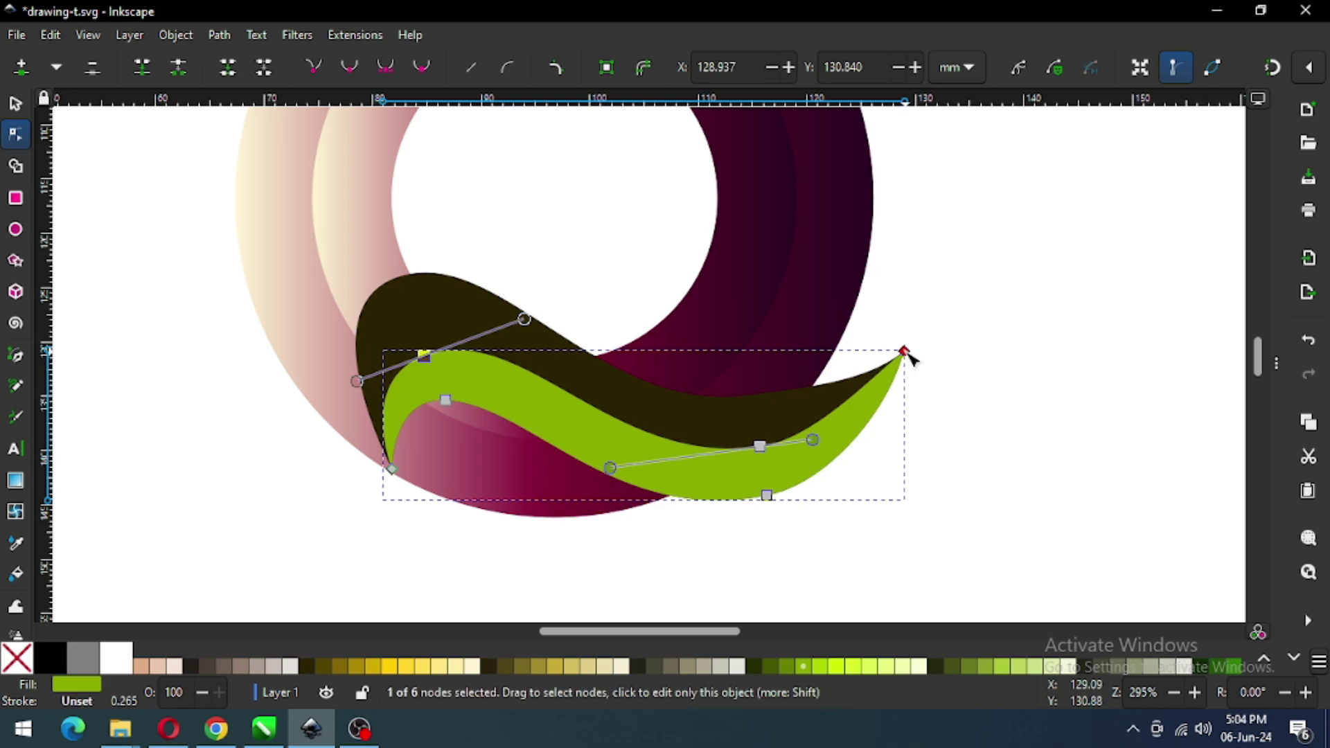
left_click_drag(877, 381, 883, 392)
left_click(1002, 415)
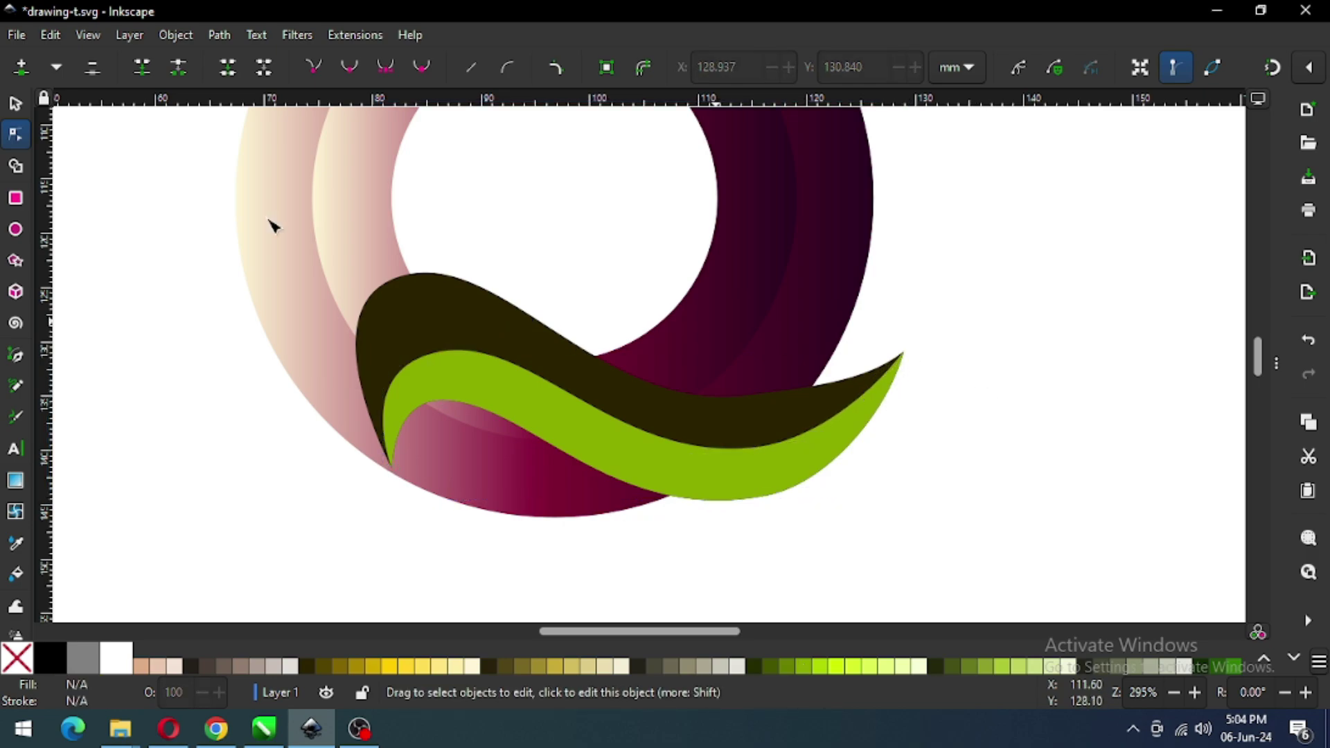
Step: Duplicate the outer ring, move the copy about 102 mm to the right of the emblem, and save the drawing
left_click(16, 105)
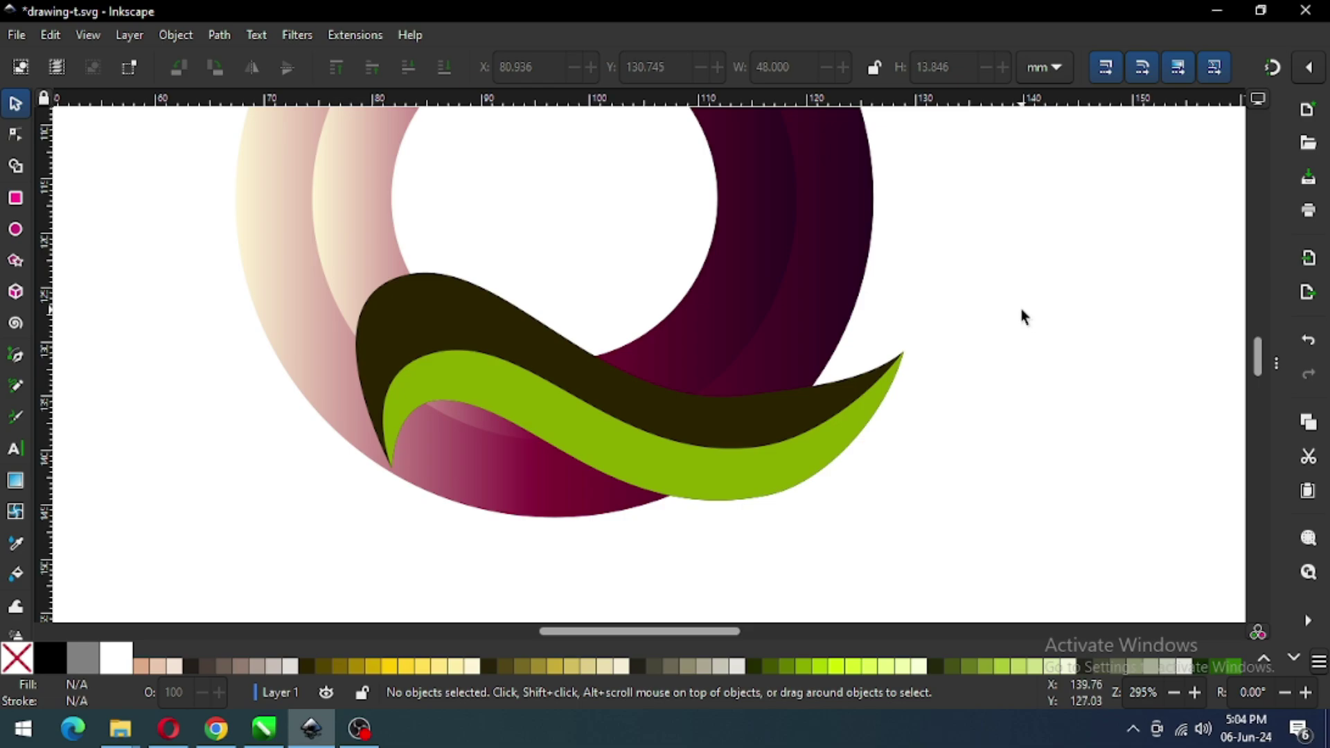
key("minus")
key("minus")
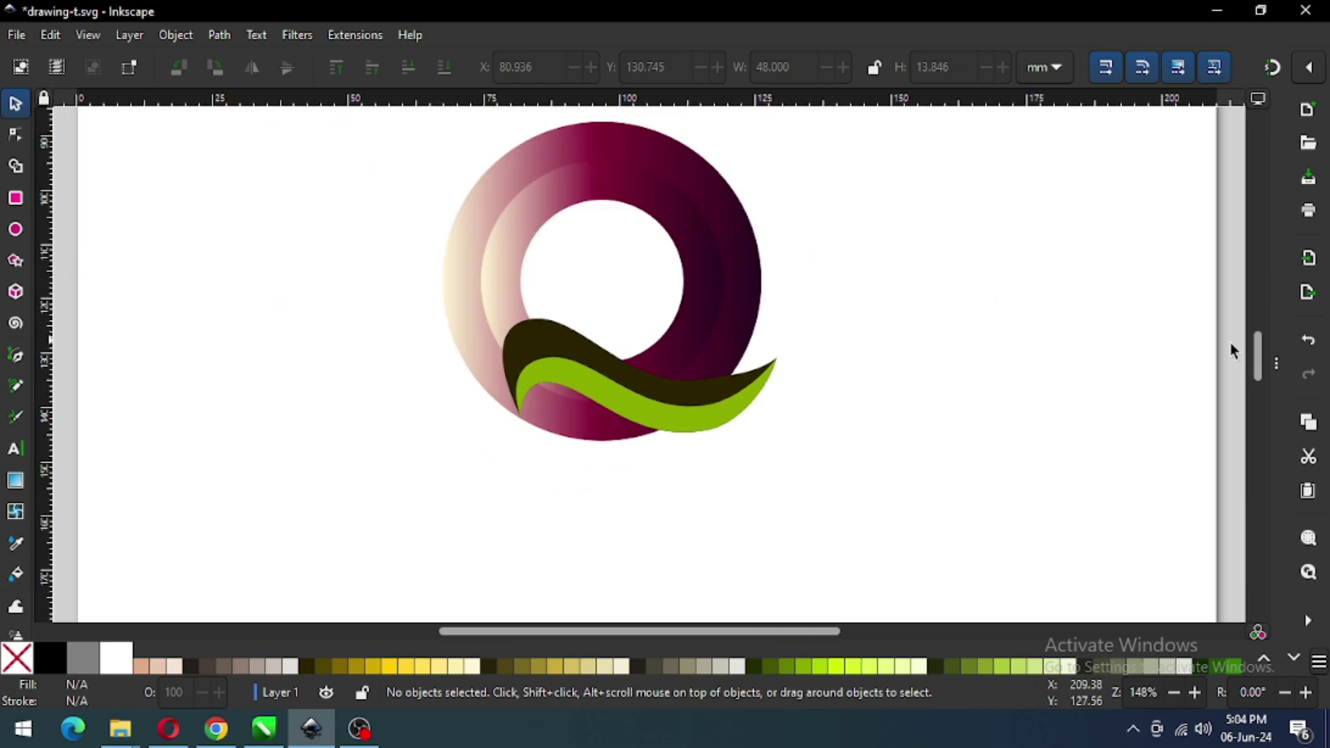
scroll(1257, 350, "up", 3)
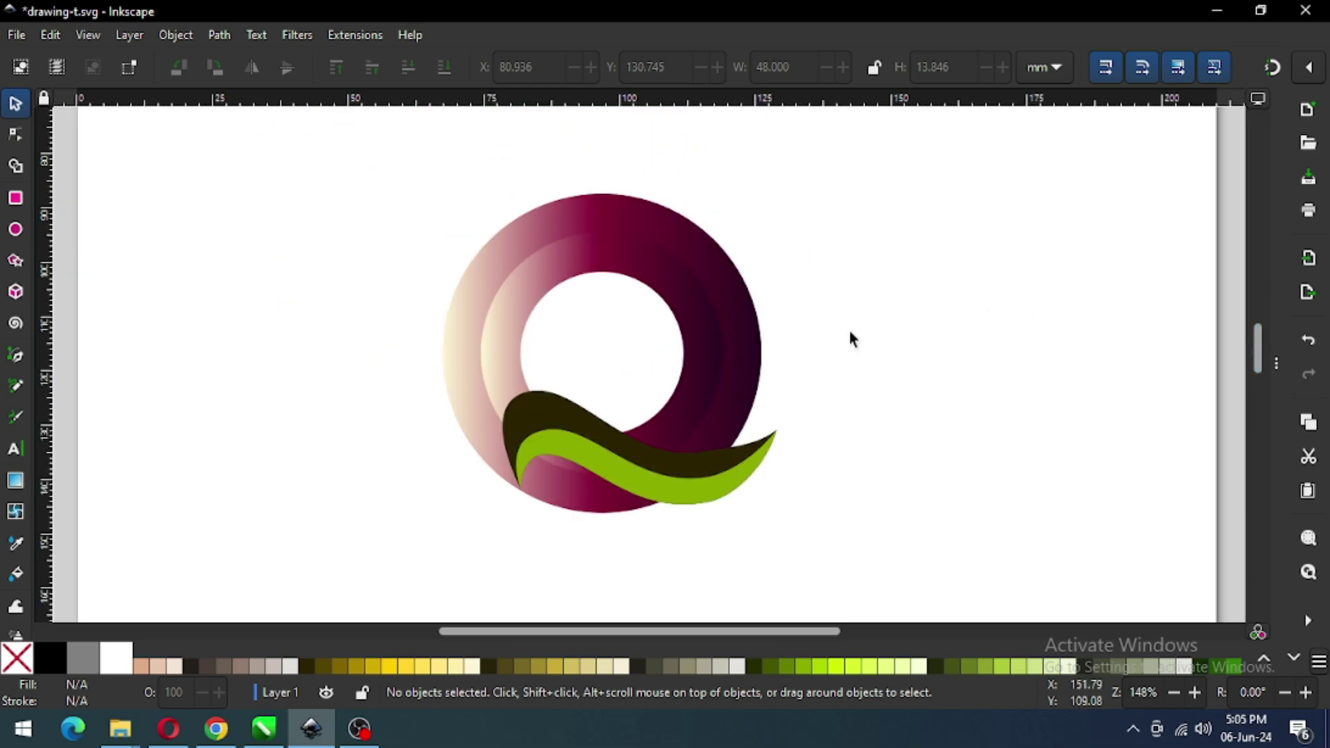
left_click(494, 253)
right_click(495, 254)
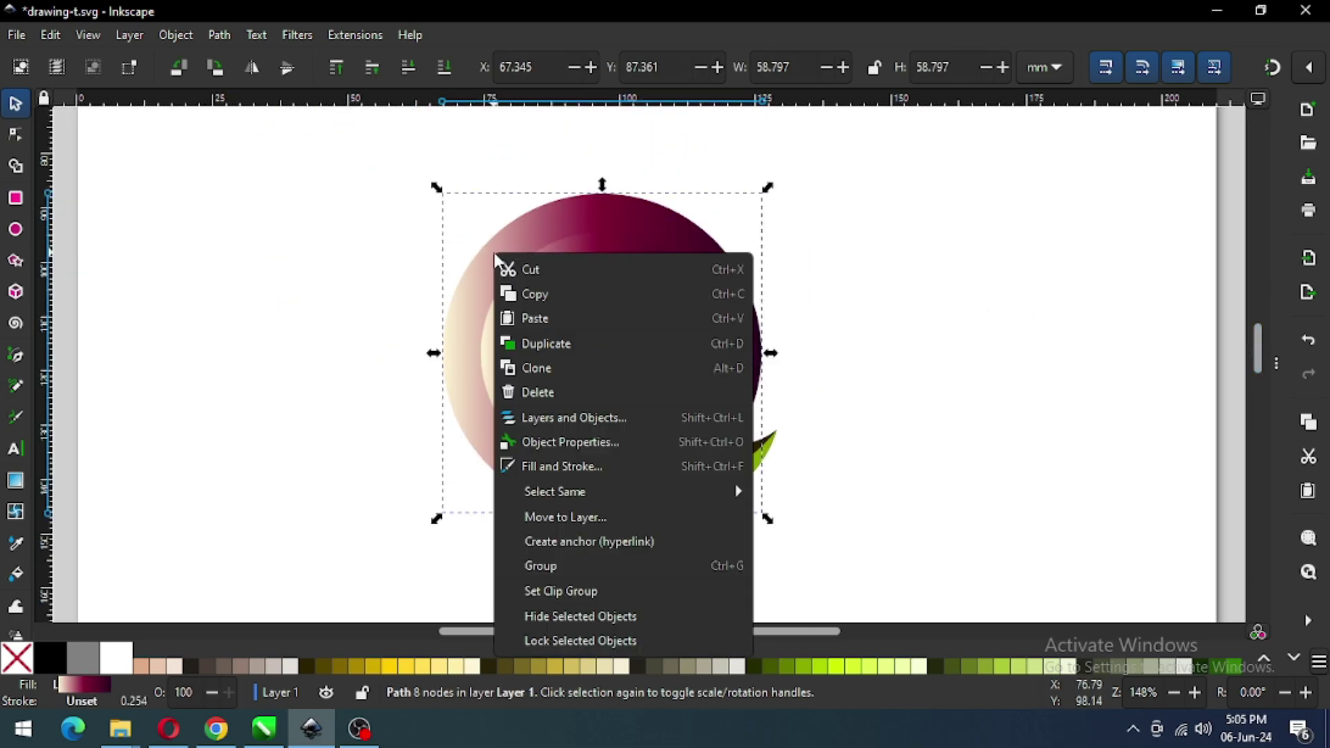
left_click(539, 345)
left_click_drag(538, 341, 1018, 333)
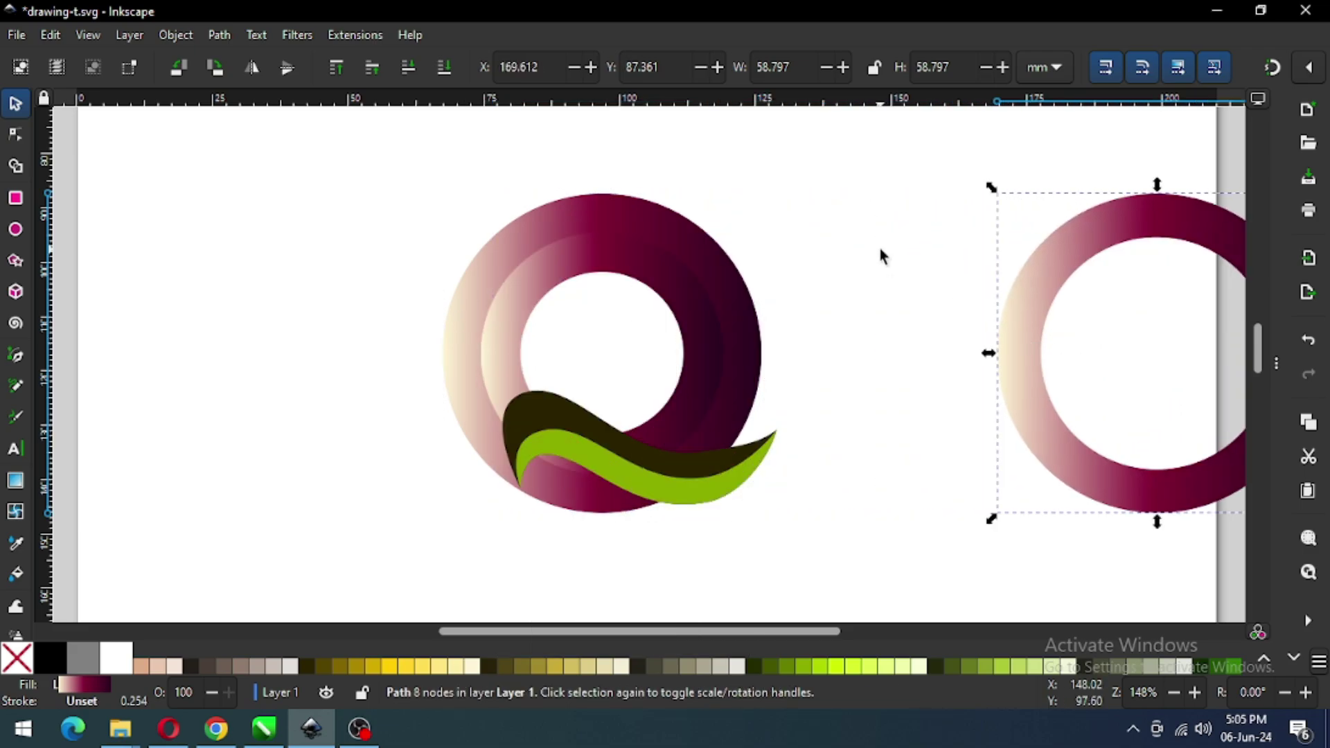
key("ctrl+s")
Step: Give the emblem's two rings and two wave shapes a flat black stroke
left_click_drag(885, 169, 385, 544)
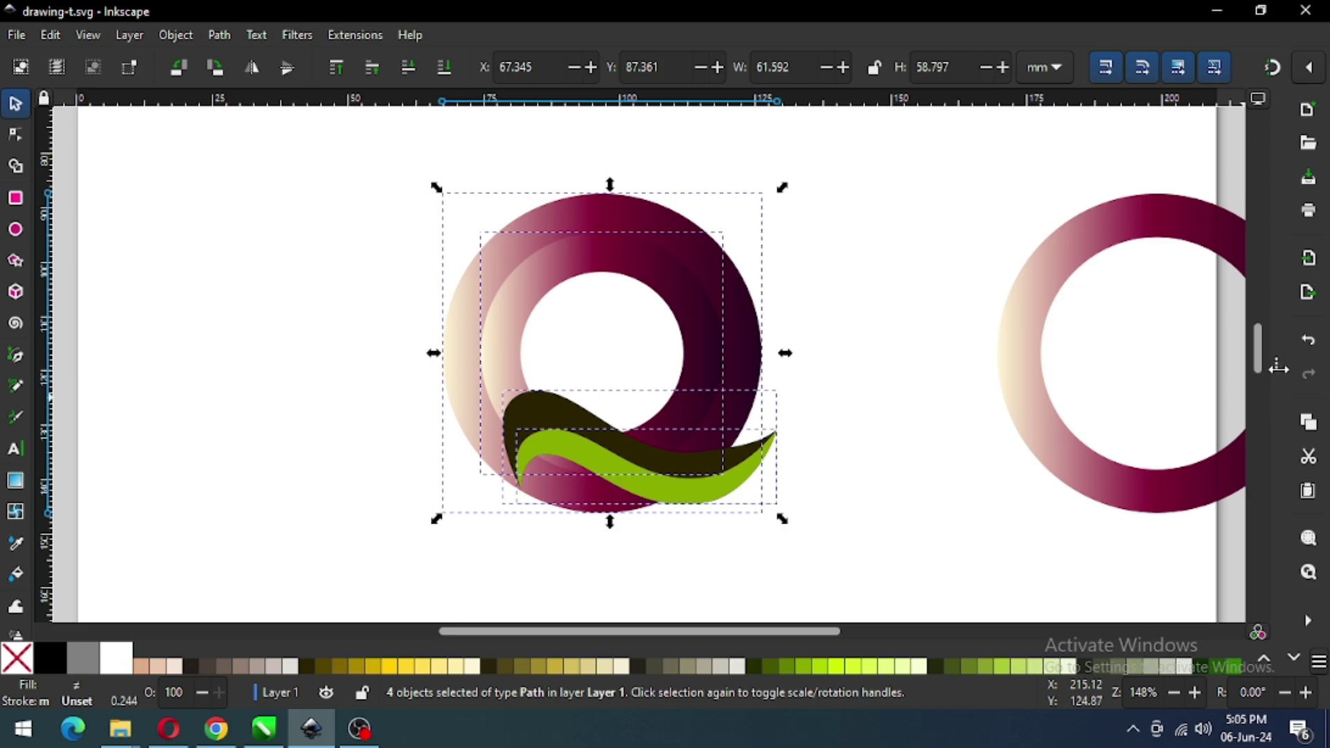
key("shift+ctrl+e")
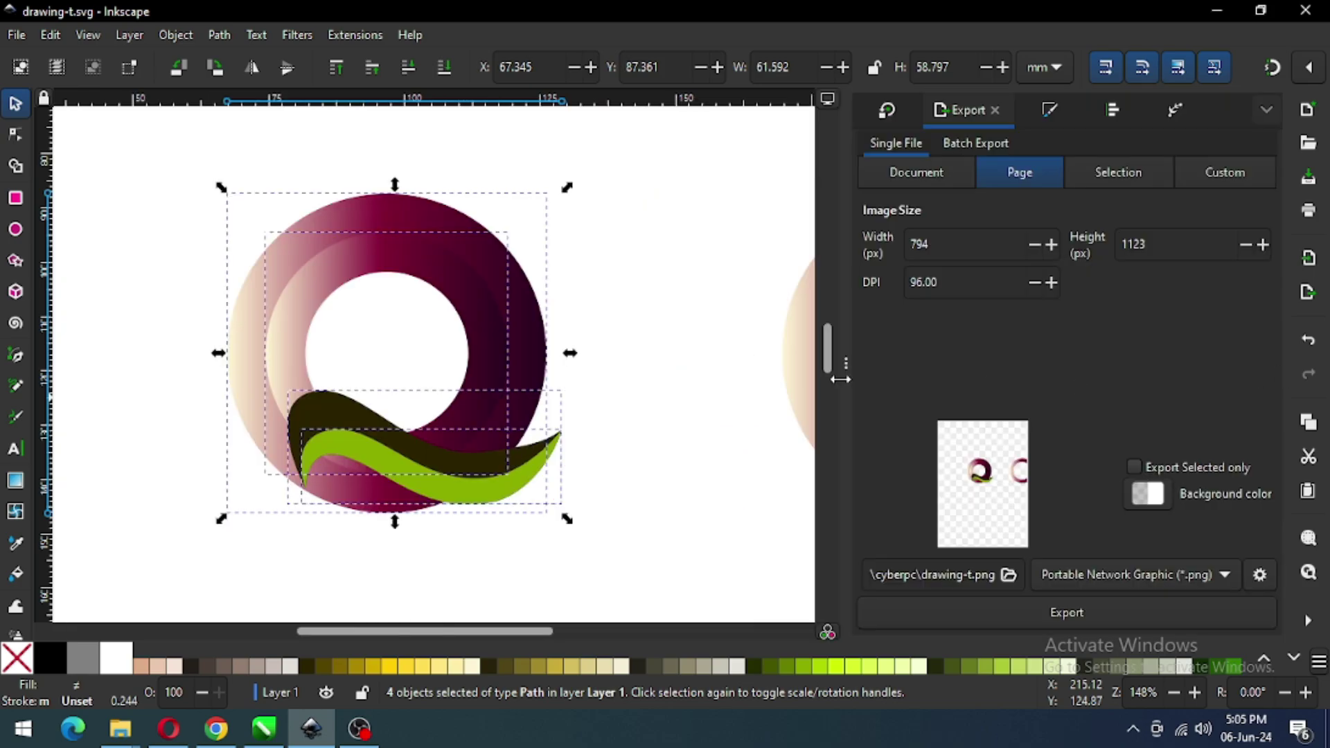
left_click(1052, 108)
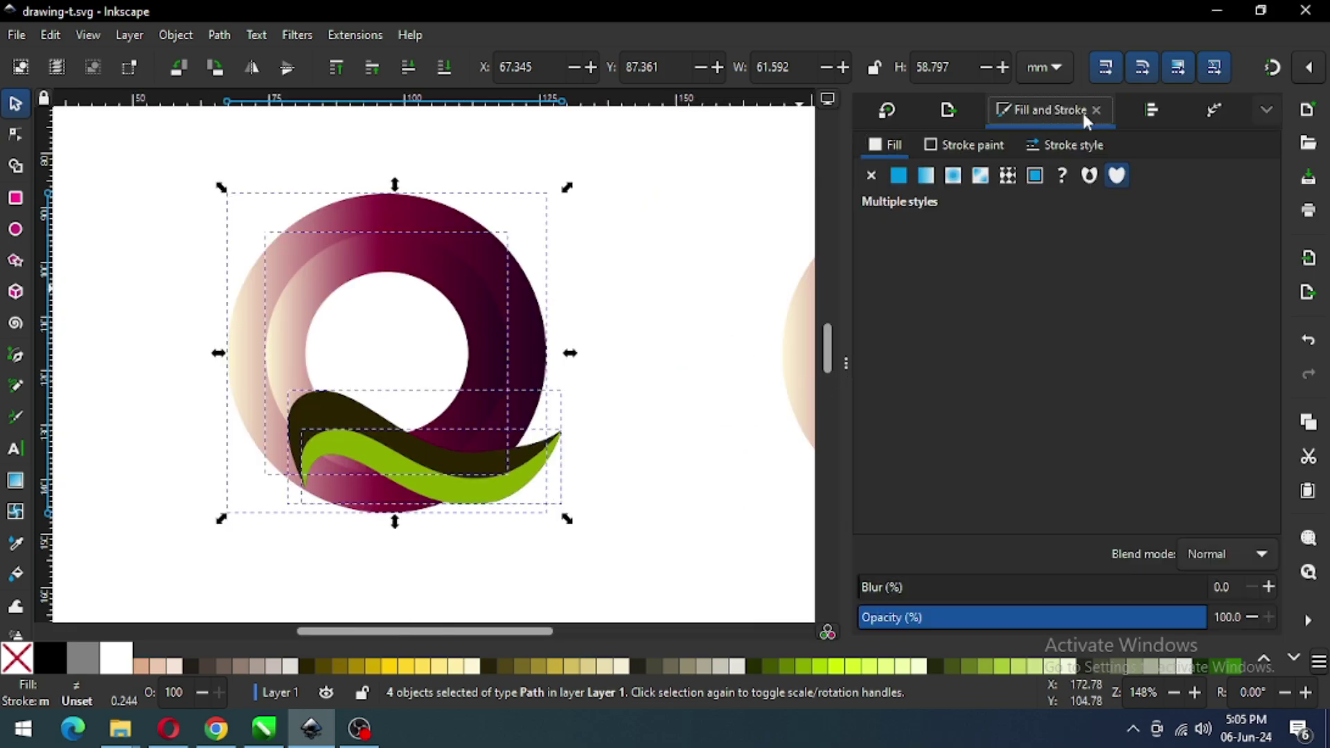
left_click(174, 35)
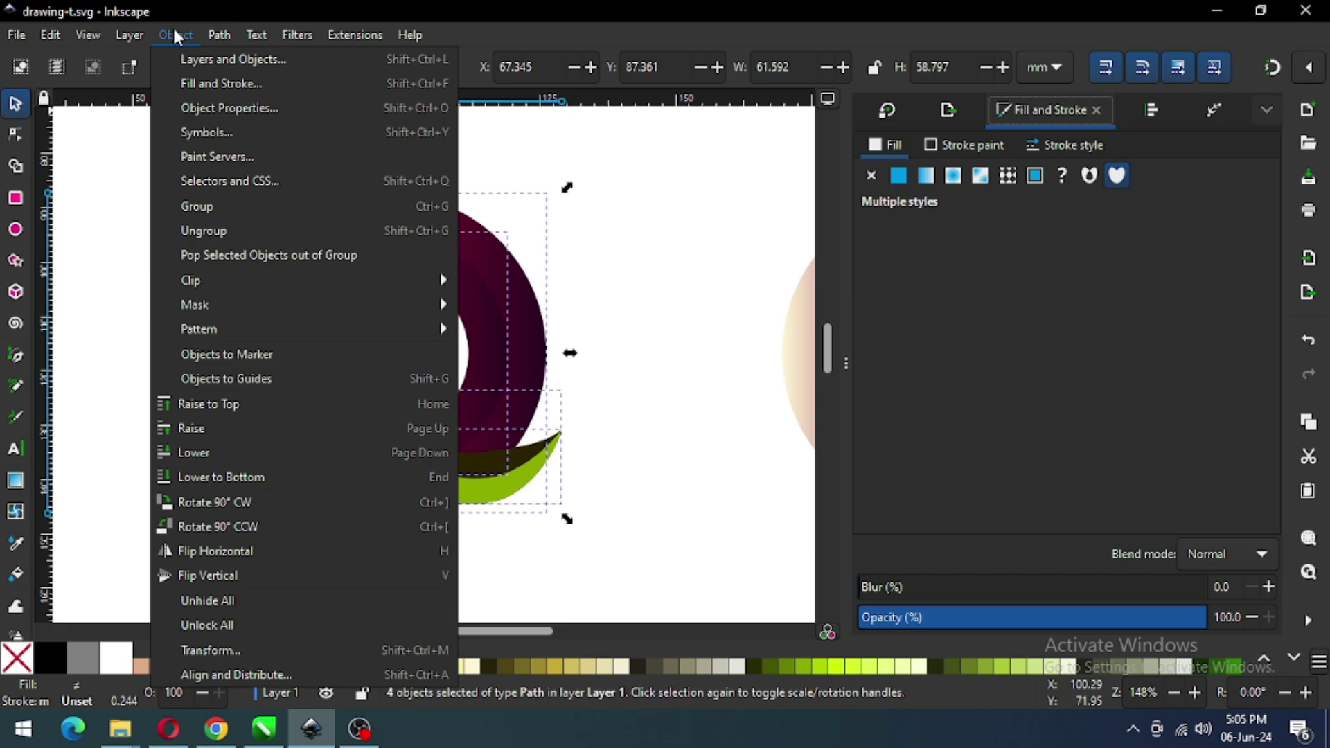
left_click(217, 86)
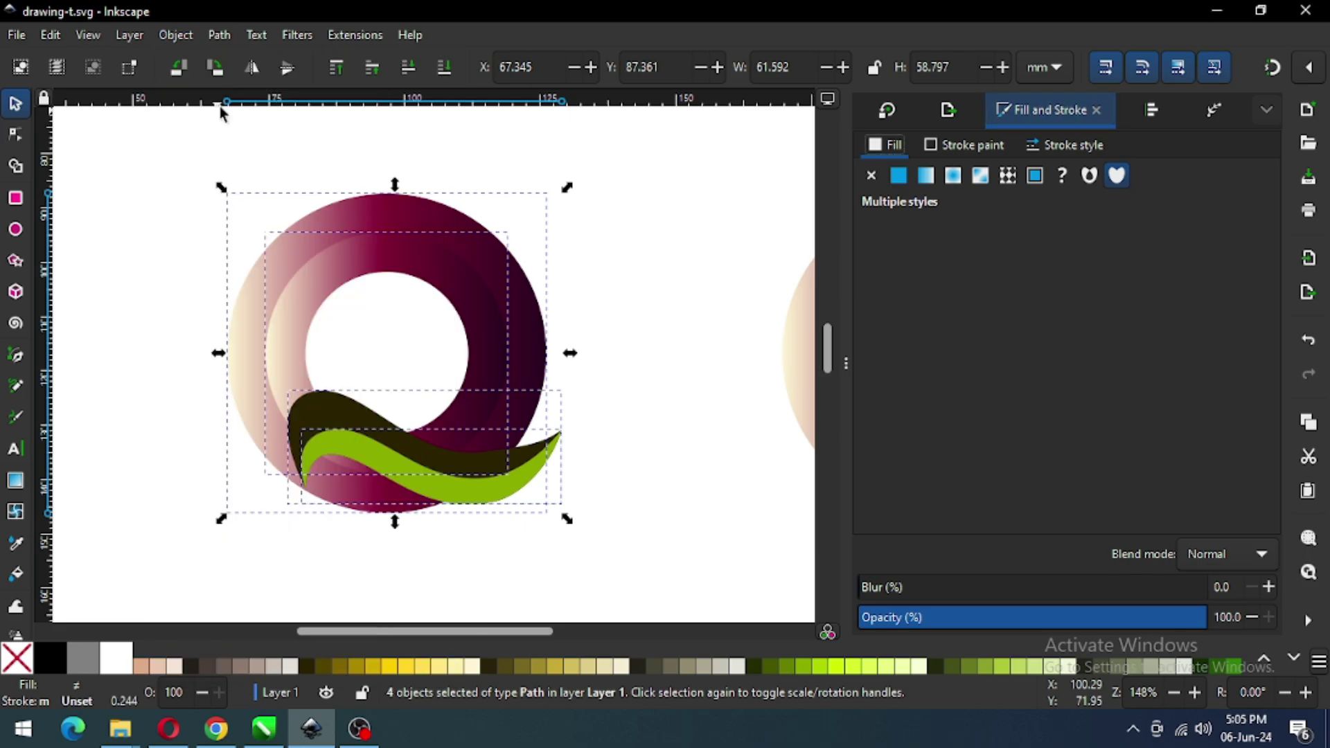
left_click(969, 146)
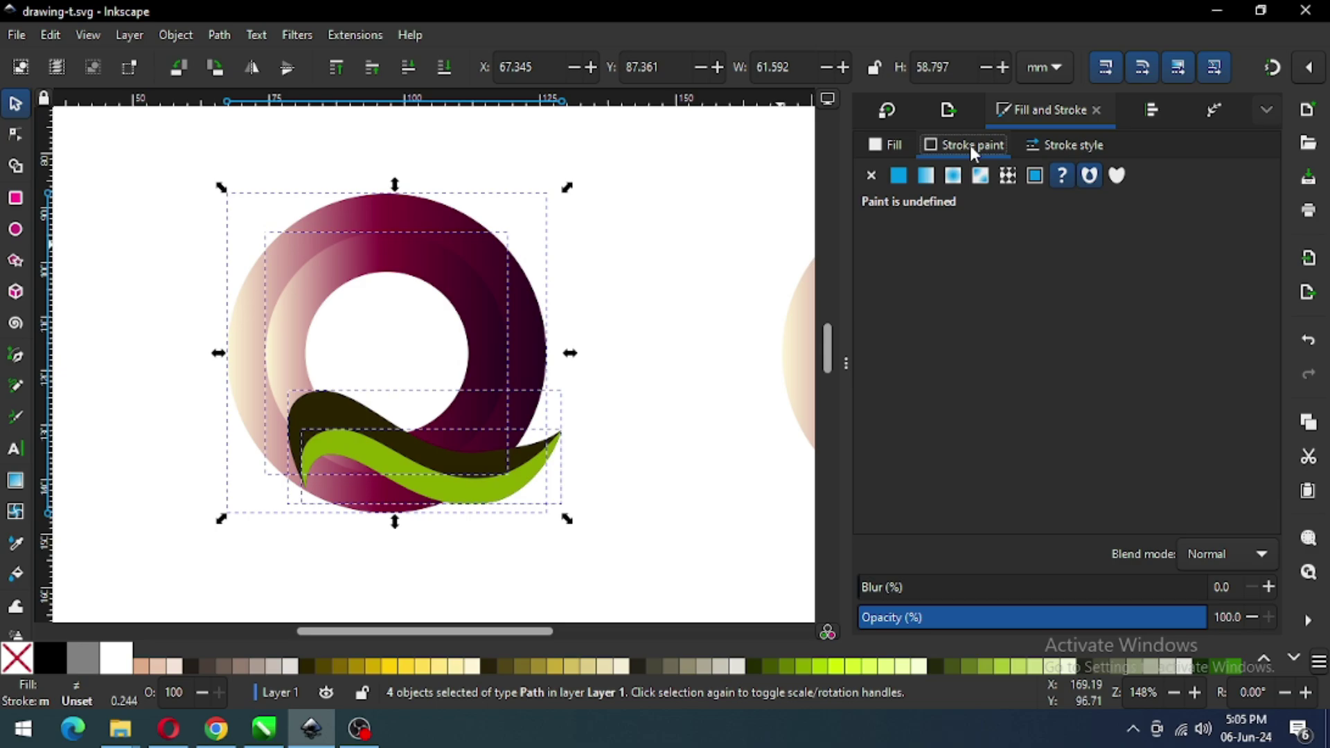
left_click(900, 175)
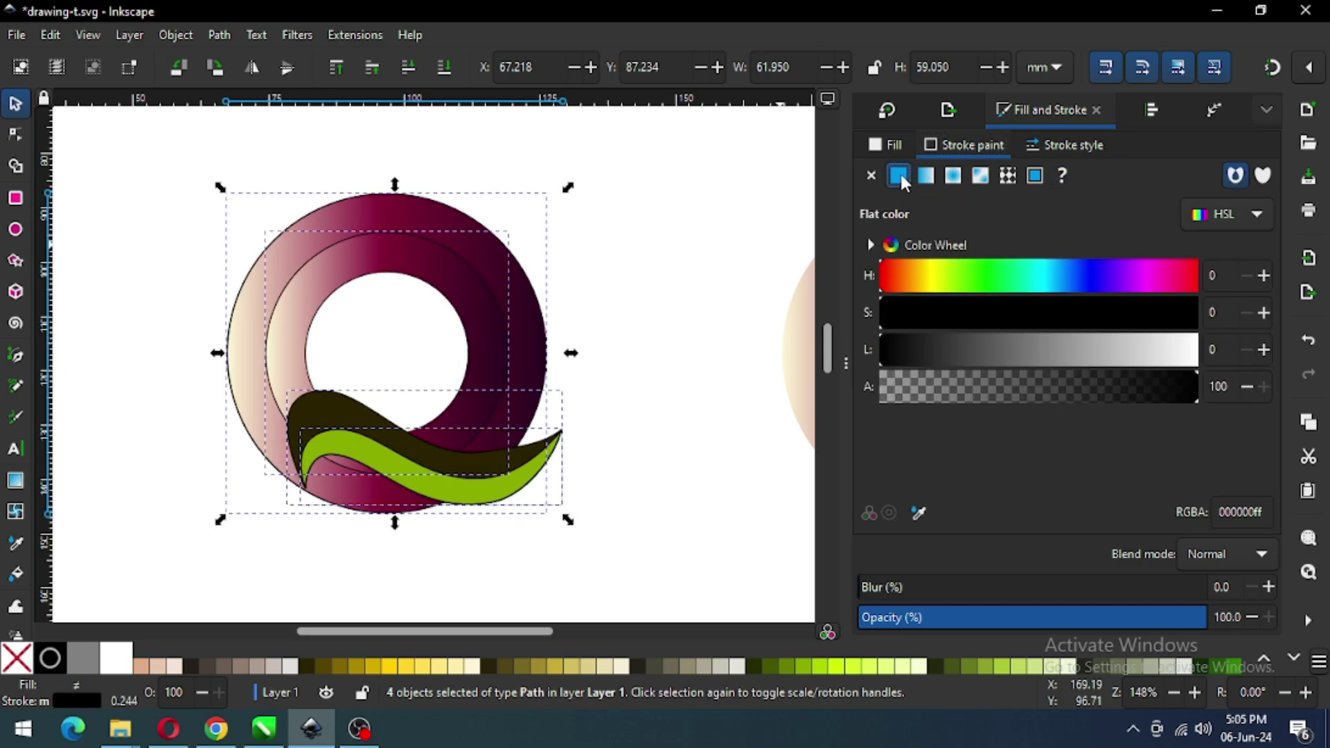
Step: Set the stroke width of the emblem's four paths to 1 px and save the drawing
left_click(1066, 146)
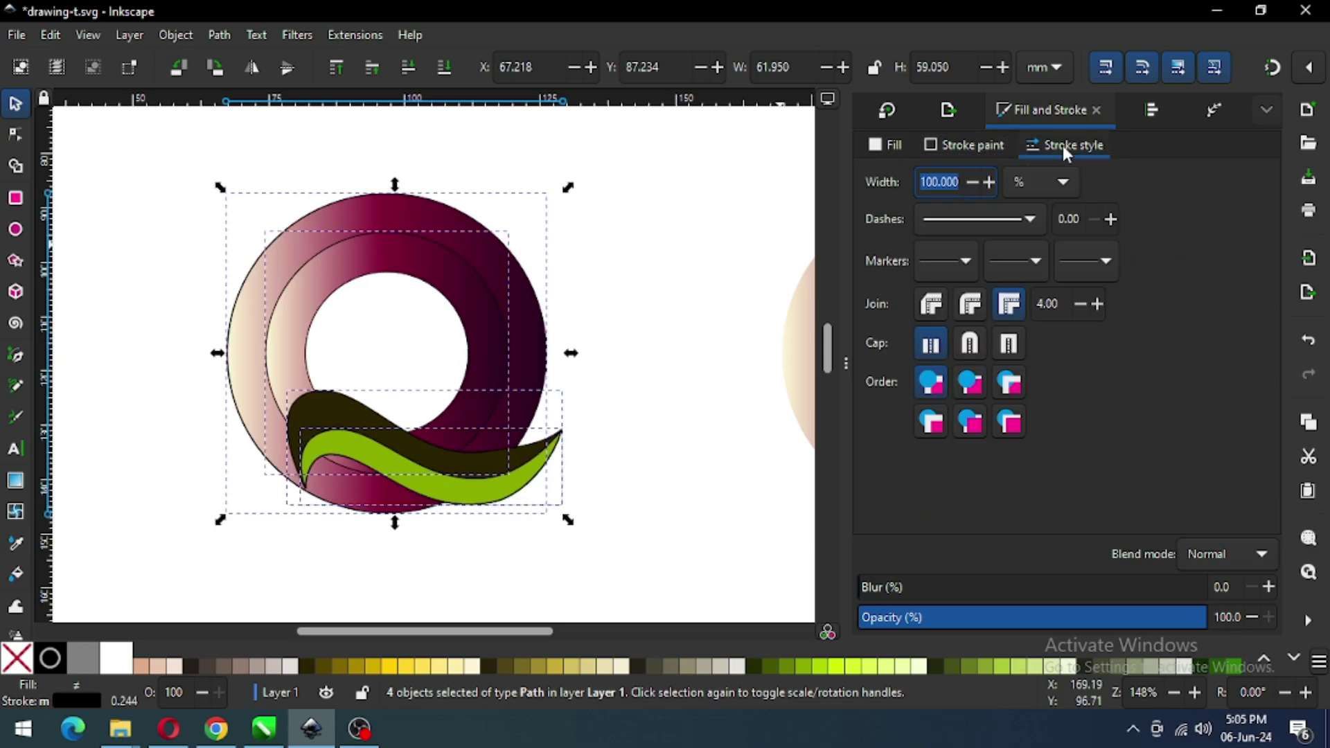
left_click(1037, 189)
left_click(1018, 150)
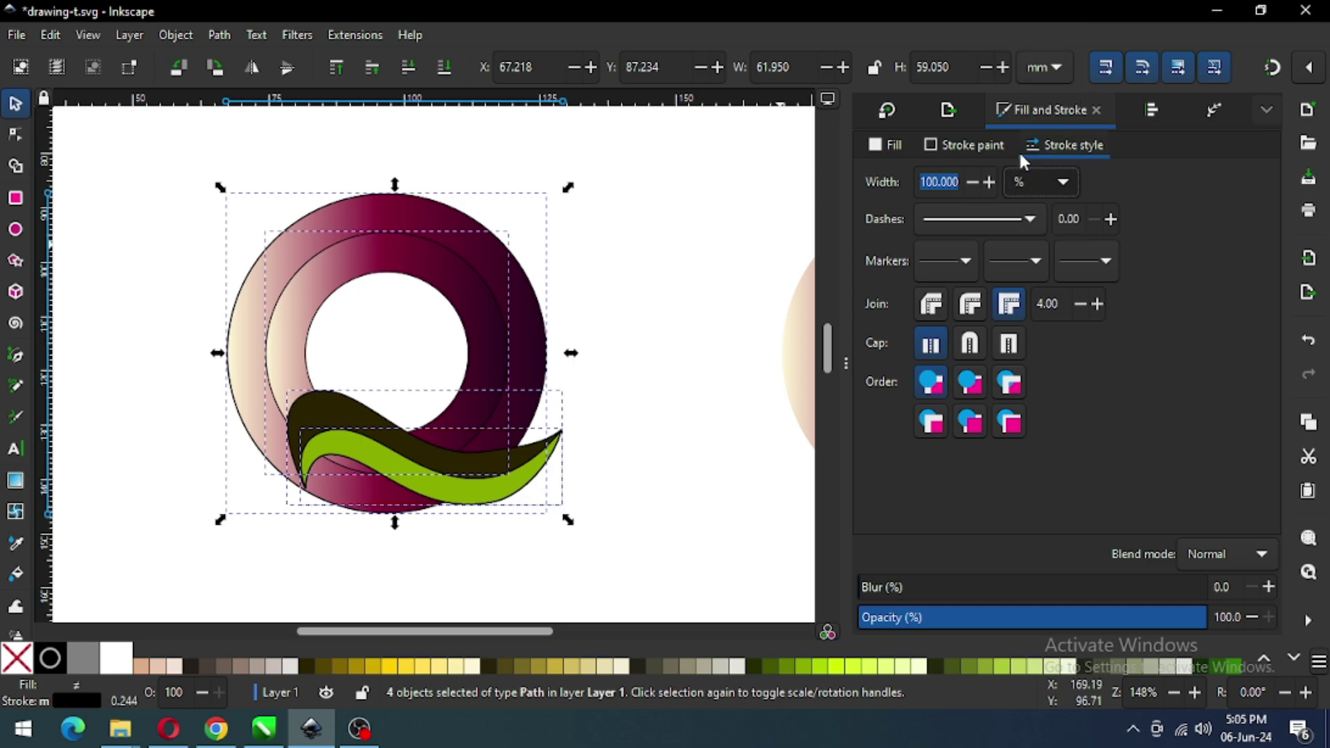
left_click(1038, 183)
left_click(1013, 155)
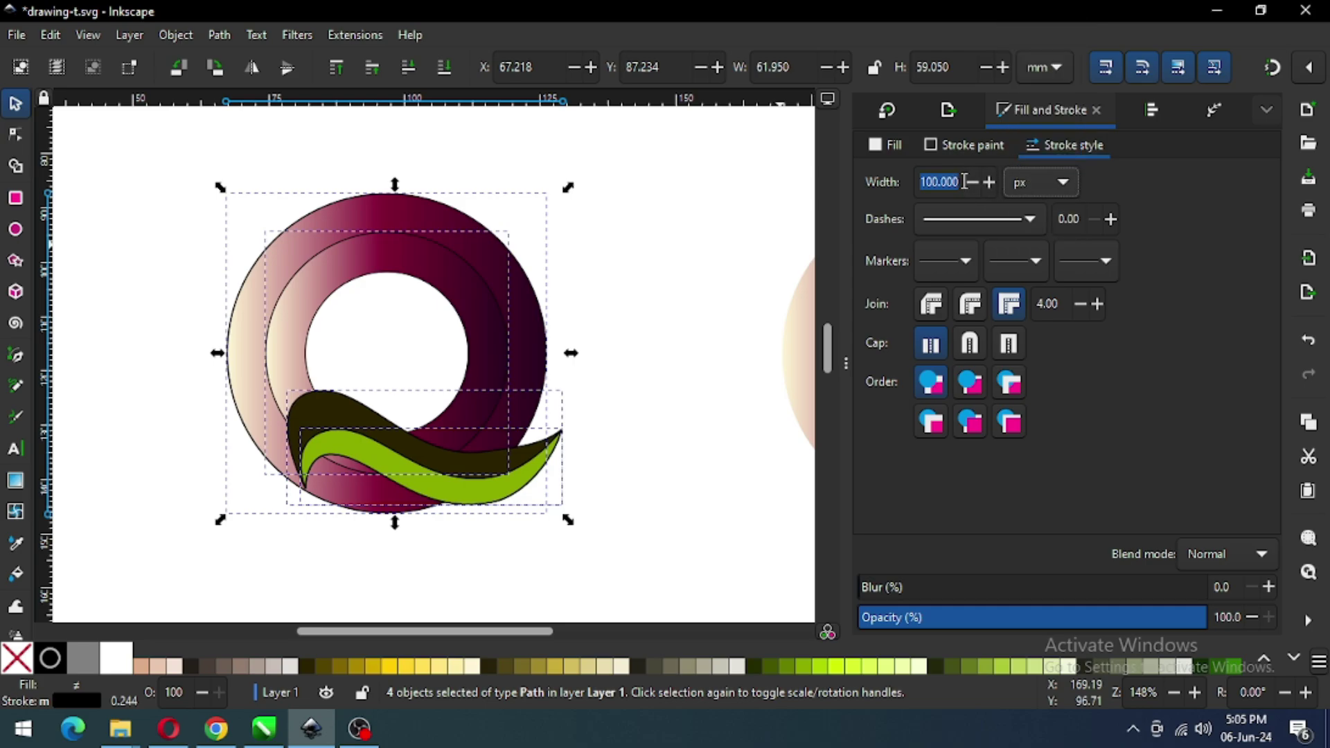
type("0")
key("Return")
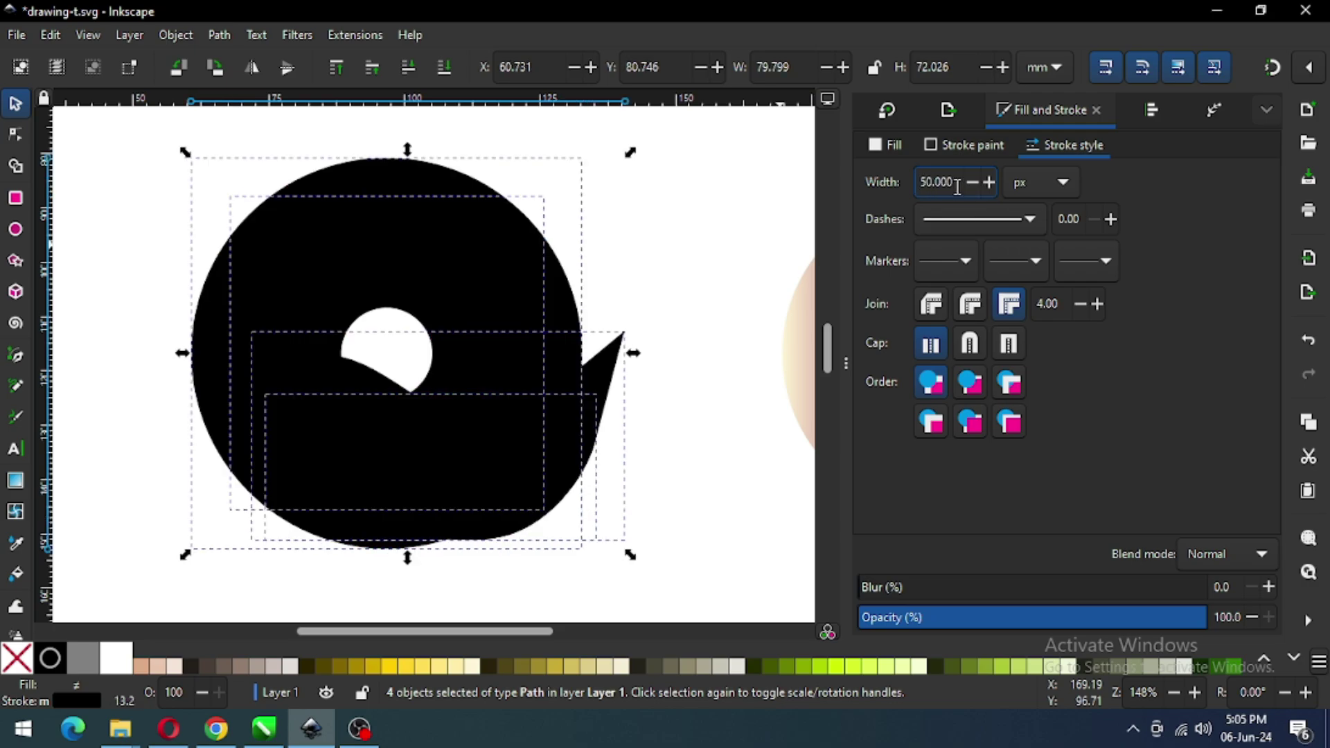
type("5")
key("Return")
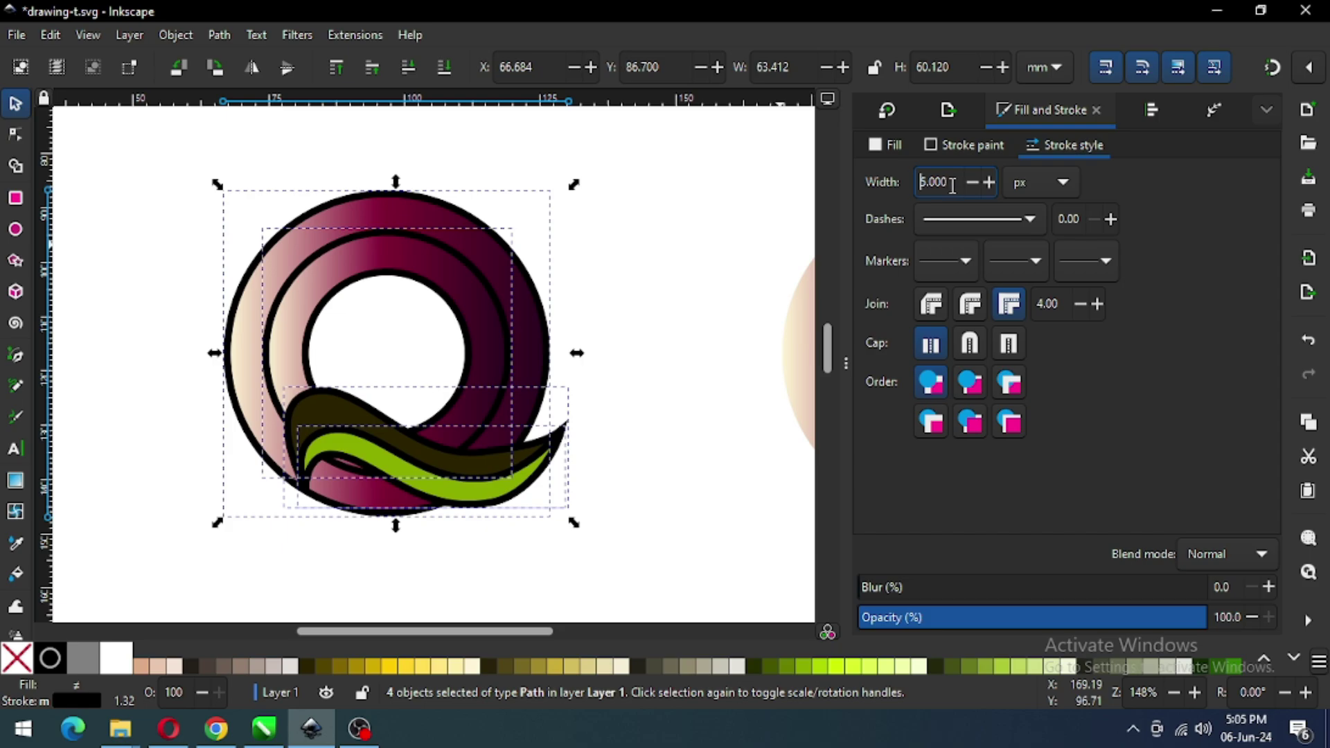
type("1")
key("Return")
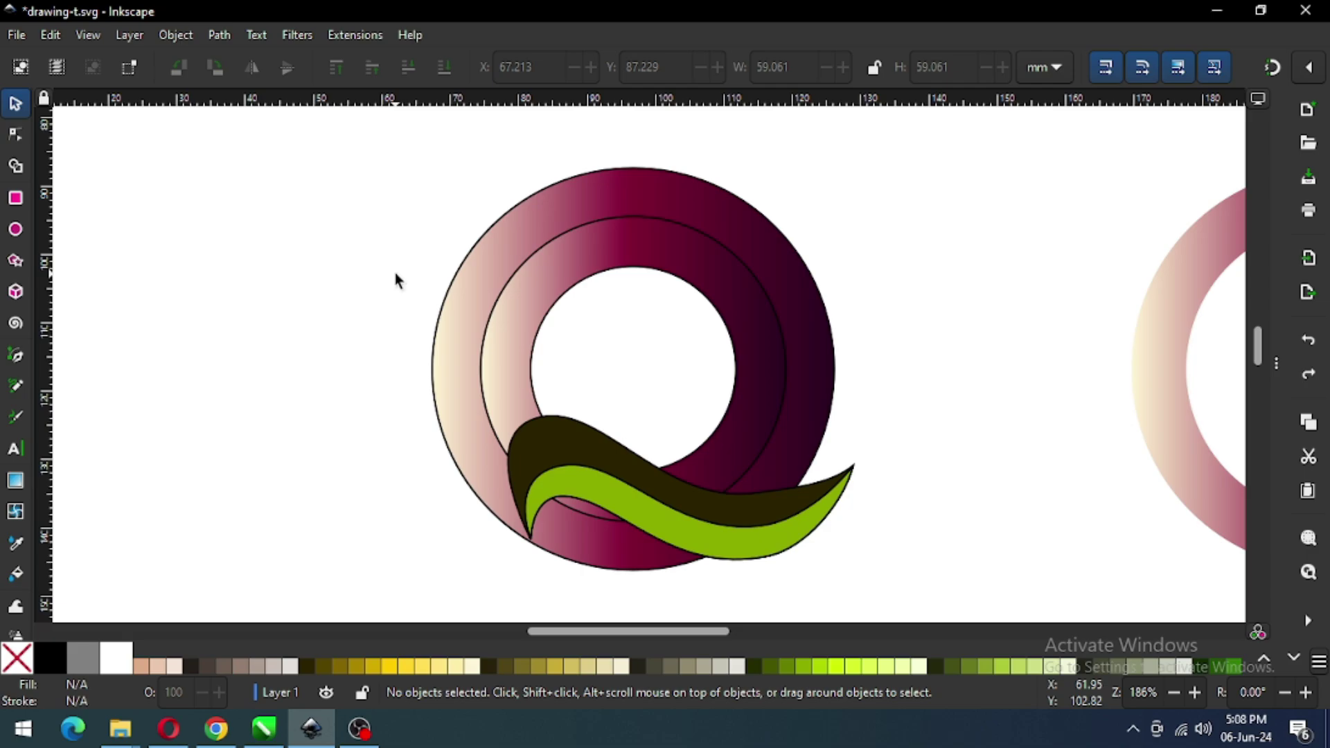
key("ctrl+s")
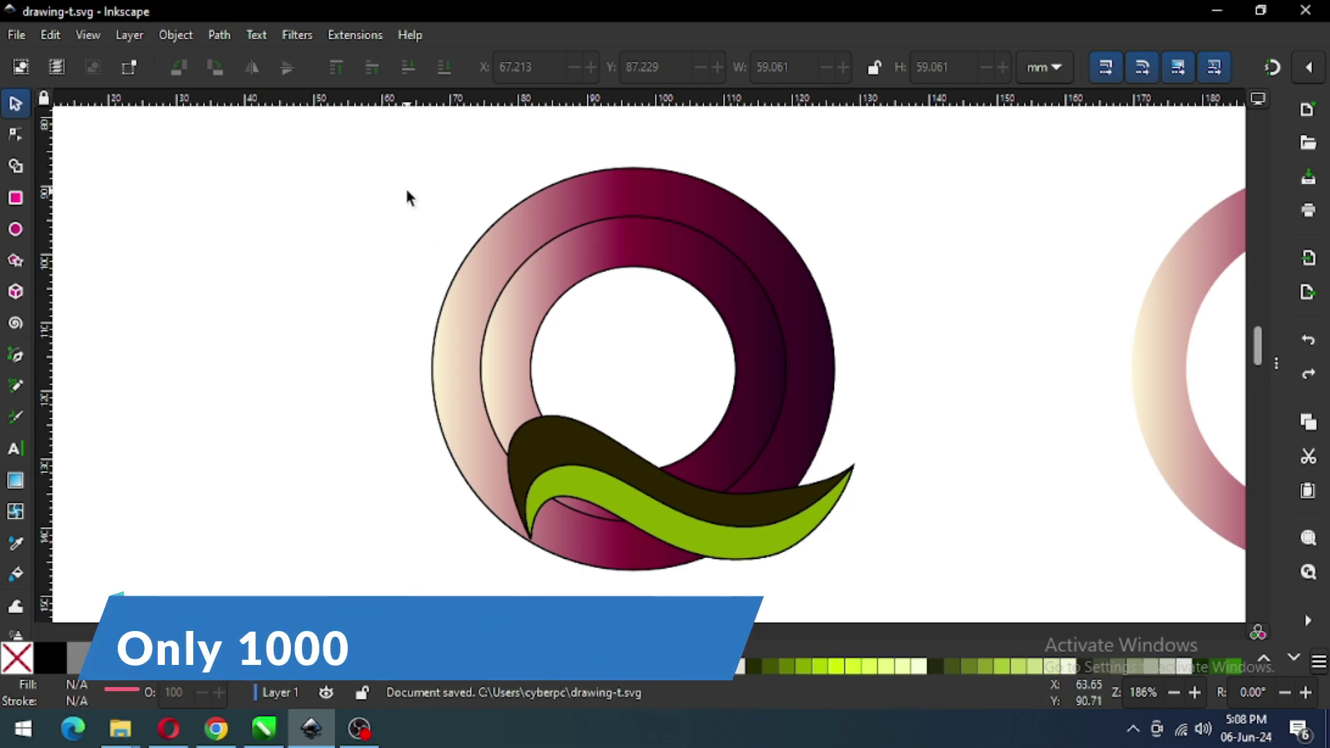
Step: Duplicate the whole outlined emblem and place the copy about 64 mm to the left of the original
key("minus")
left_click_drag(406, 184, 872, 547)
right_click(768, 371)
left_click(823, 353)
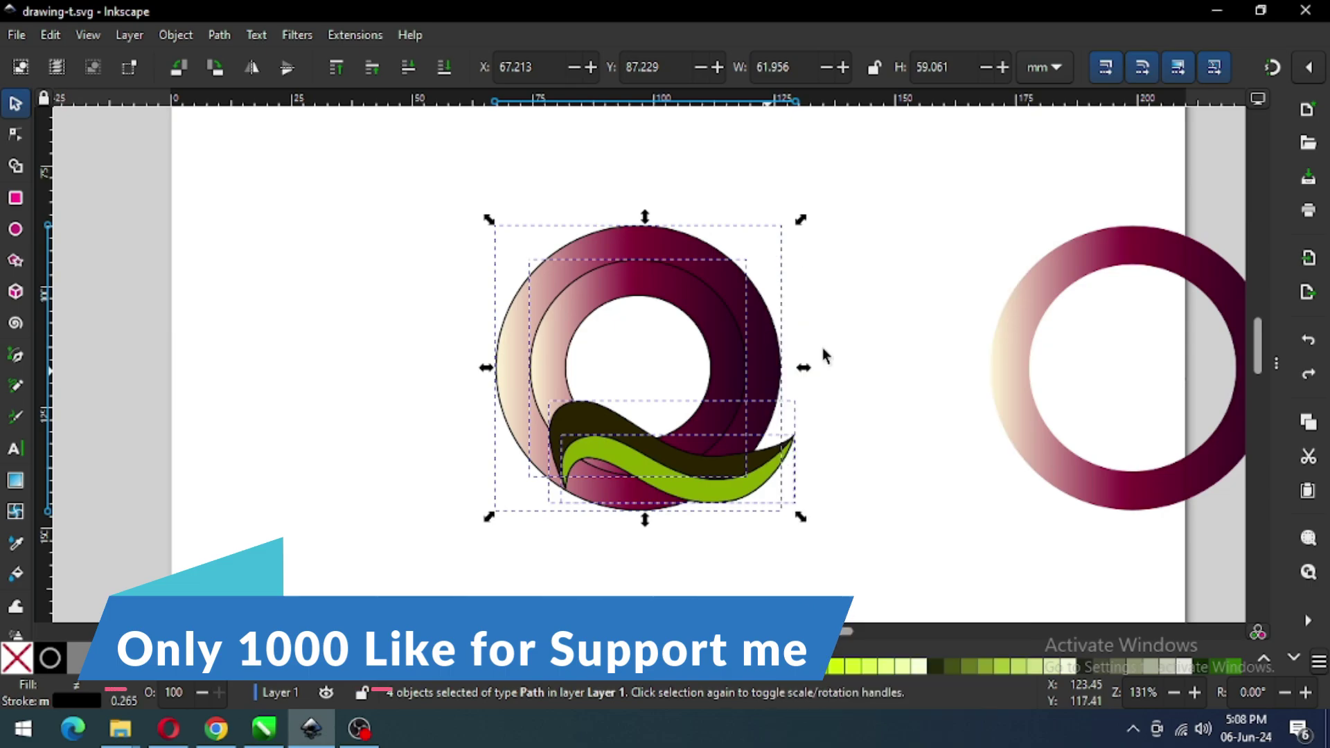
left_click_drag(760, 365, 442, 339)
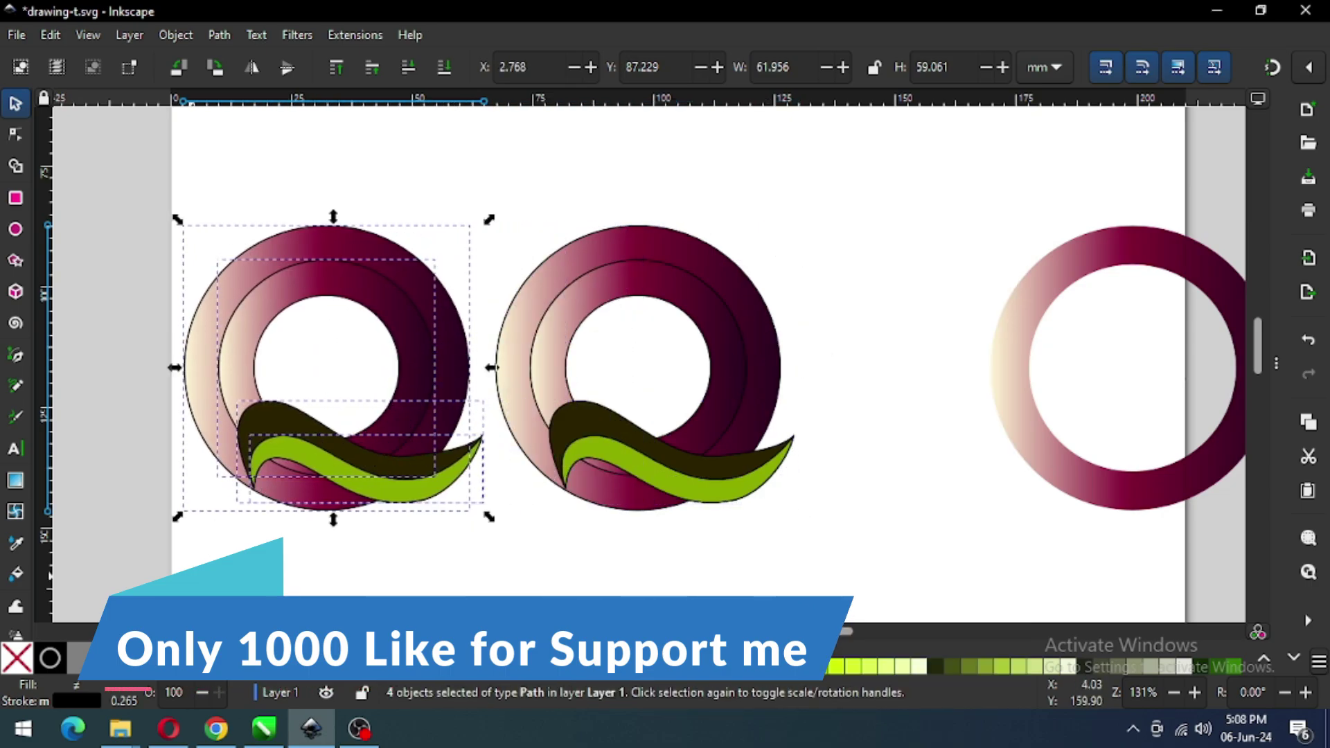
Step: Remove the fill from all four paths of the left emblem copy, keeping only their black outlines
left_click(125, 533)
left_click_drag(163, 217, 499, 552)
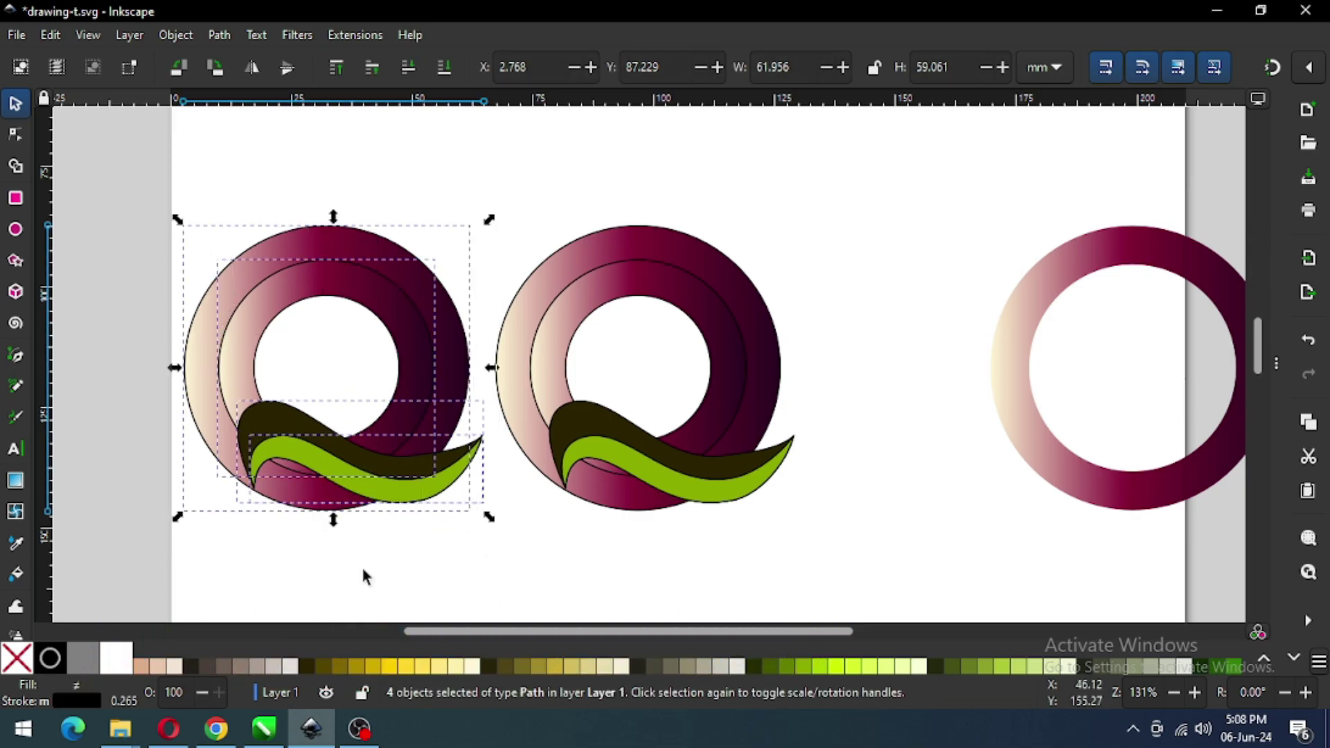
left_click(18, 658)
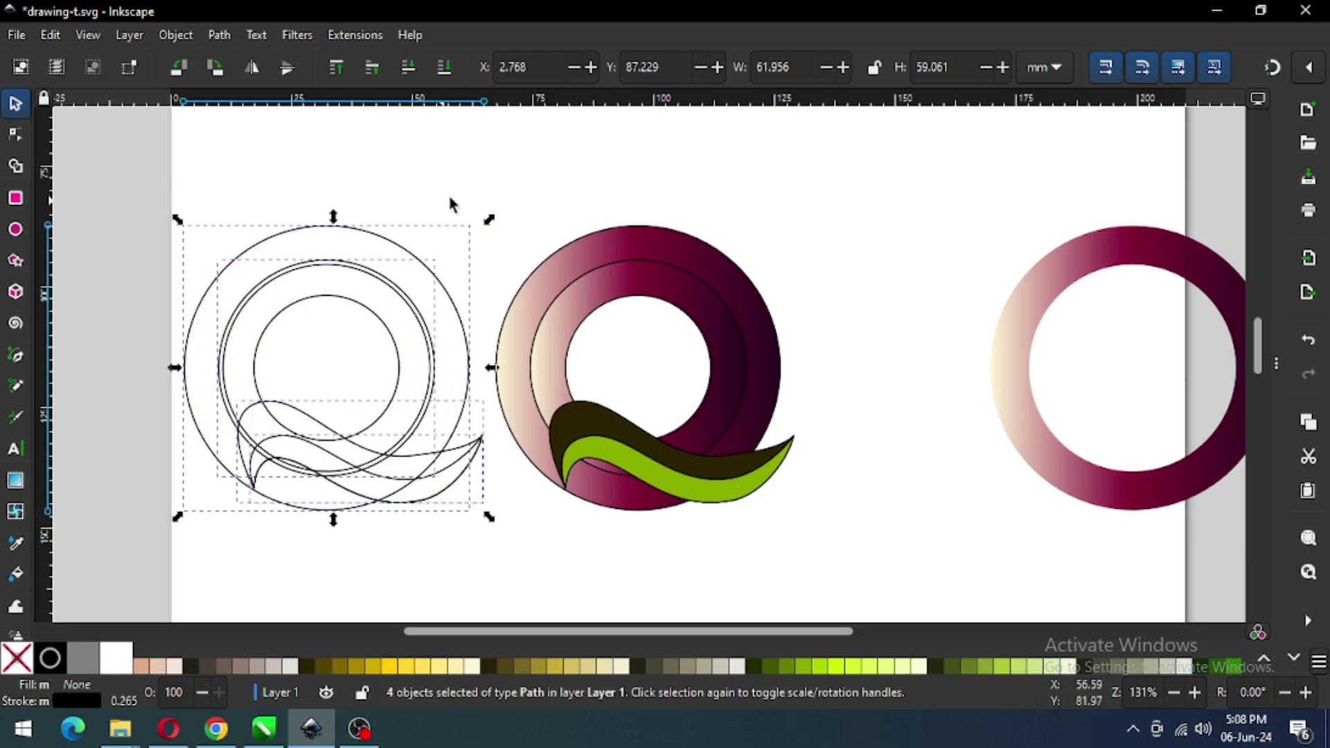
left_click(465, 201)
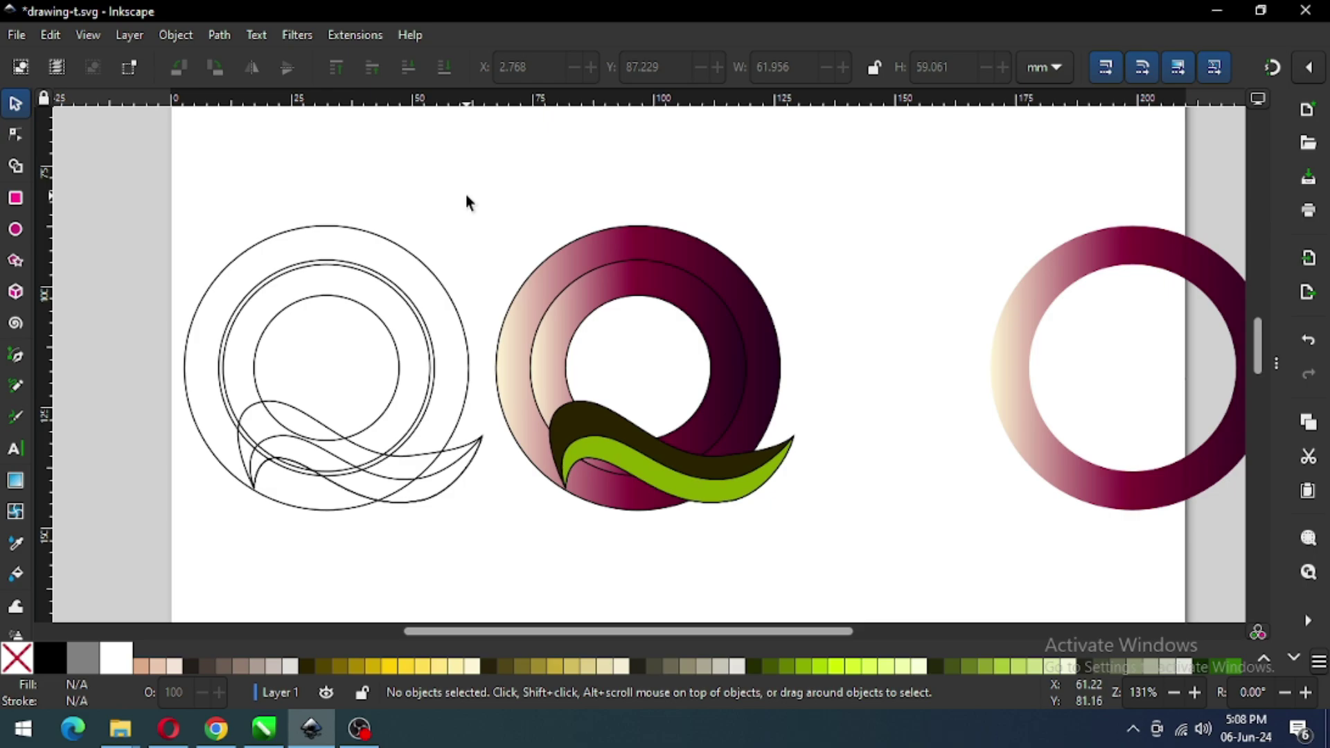
Step: Delete the inner circle's nodes from the outer ring path of the outline copy, keeping its outer circle
left_click(380, 241)
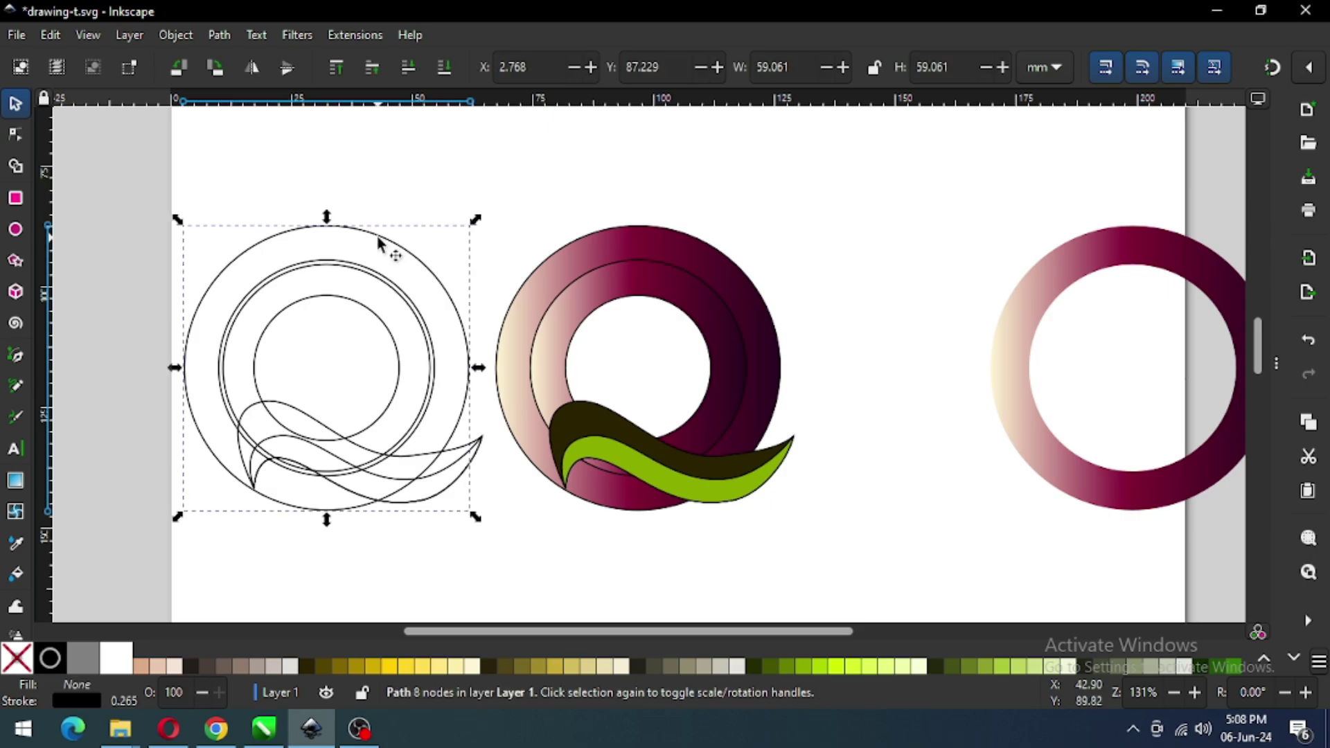
left_click(15, 136)
left_click_drag(329, 275, 401, 418)
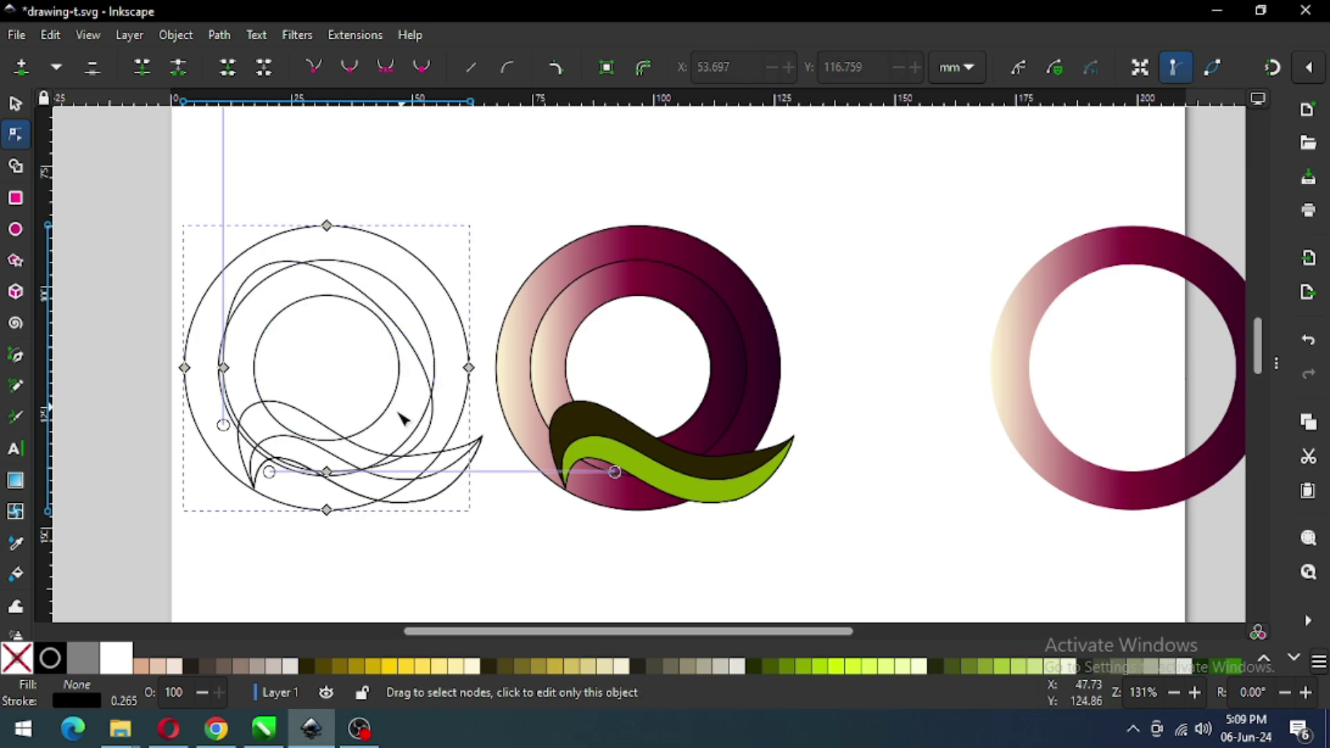
left_click_drag(284, 409, 355, 489)
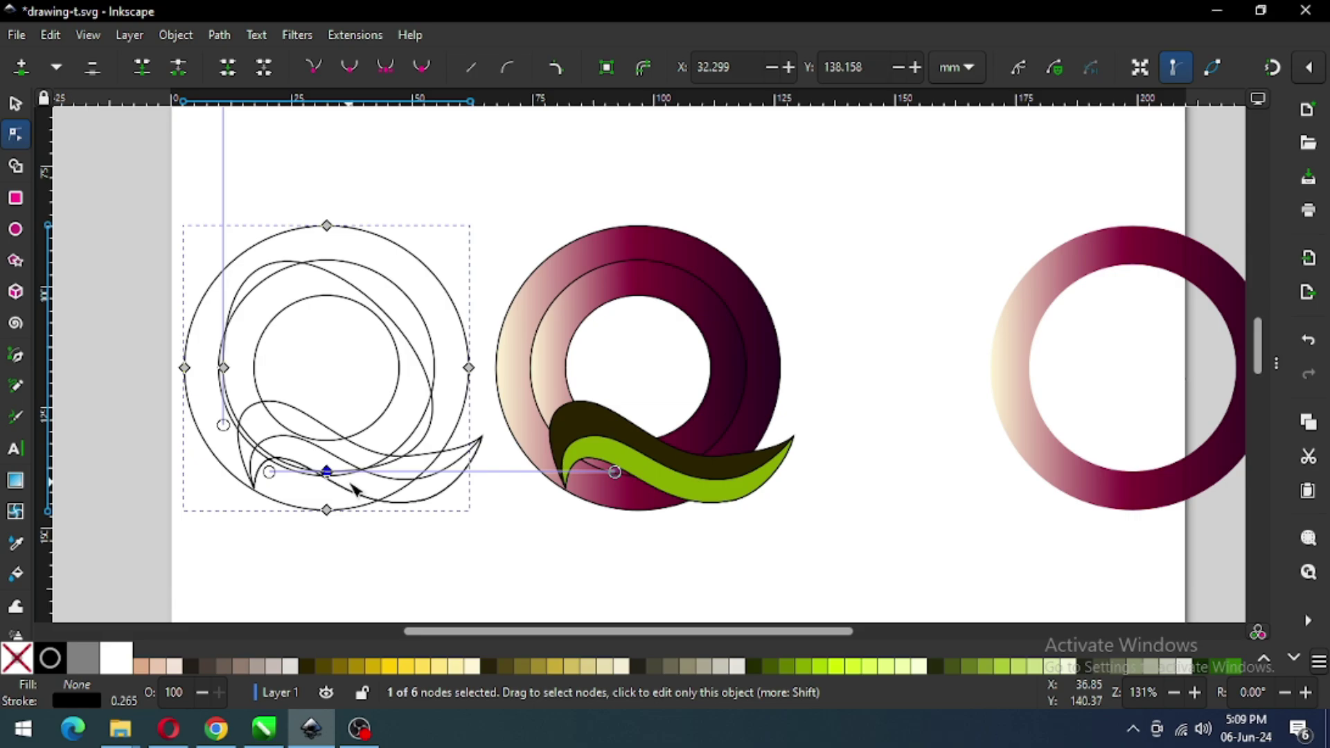
key("ctrl+z")
left_click_drag(269, 346, 208, 400)
left_click(315, 339)
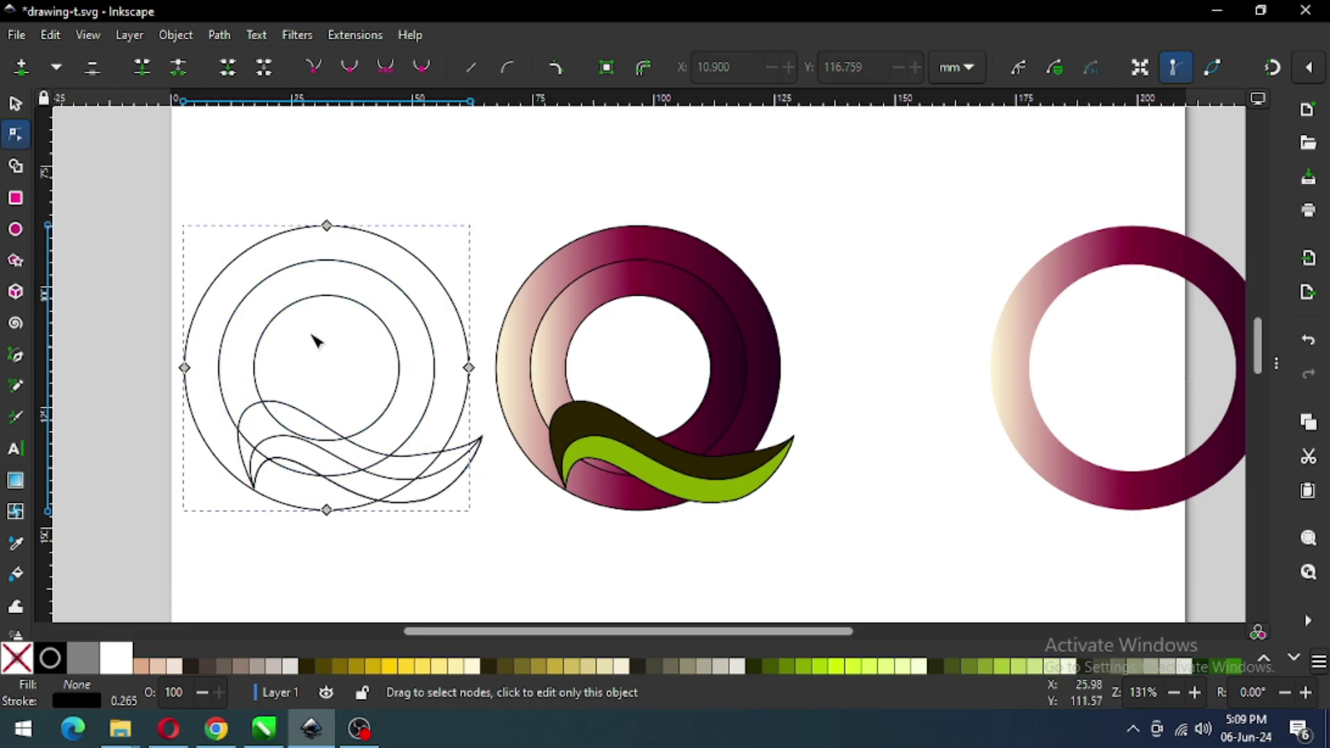
Step: Set the stroke colour of the outline copy's outer circle to dark red #AA0000
left_click(16, 104)
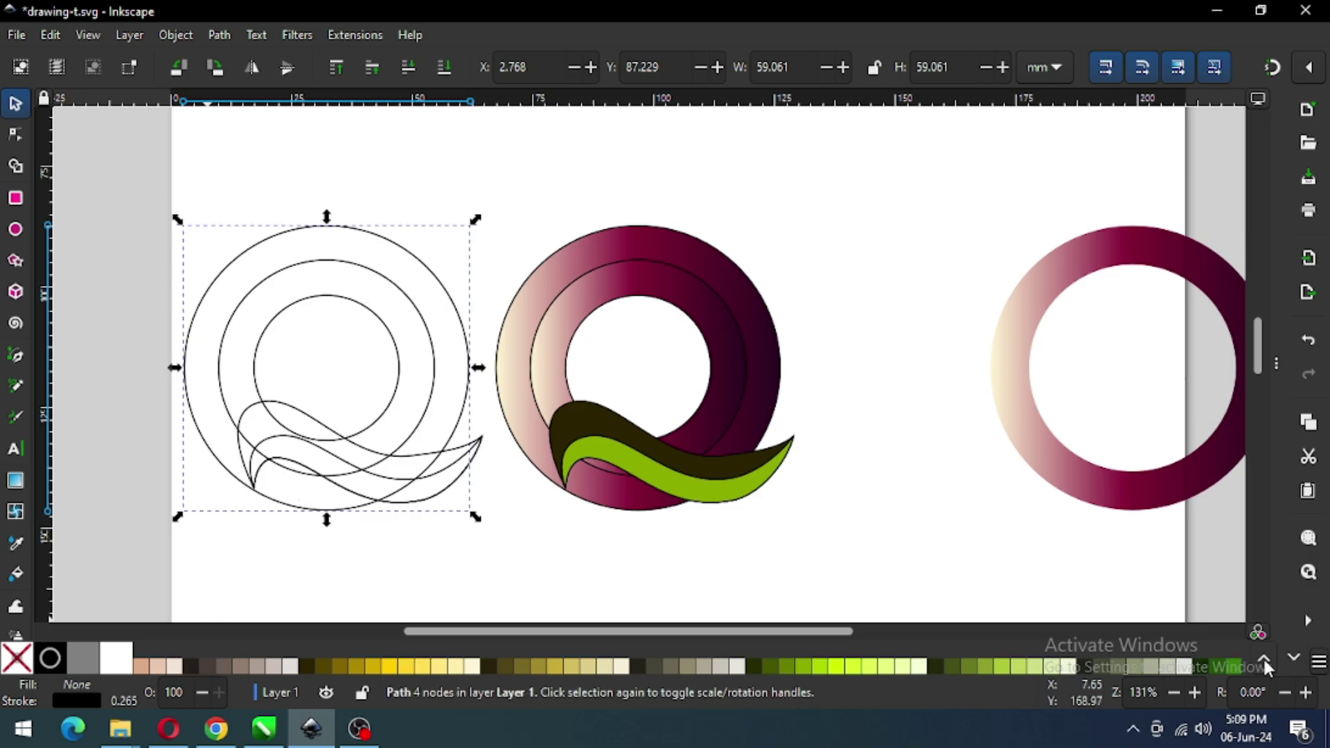
left_click(1264, 661)
left_click(572, 666, "shift")
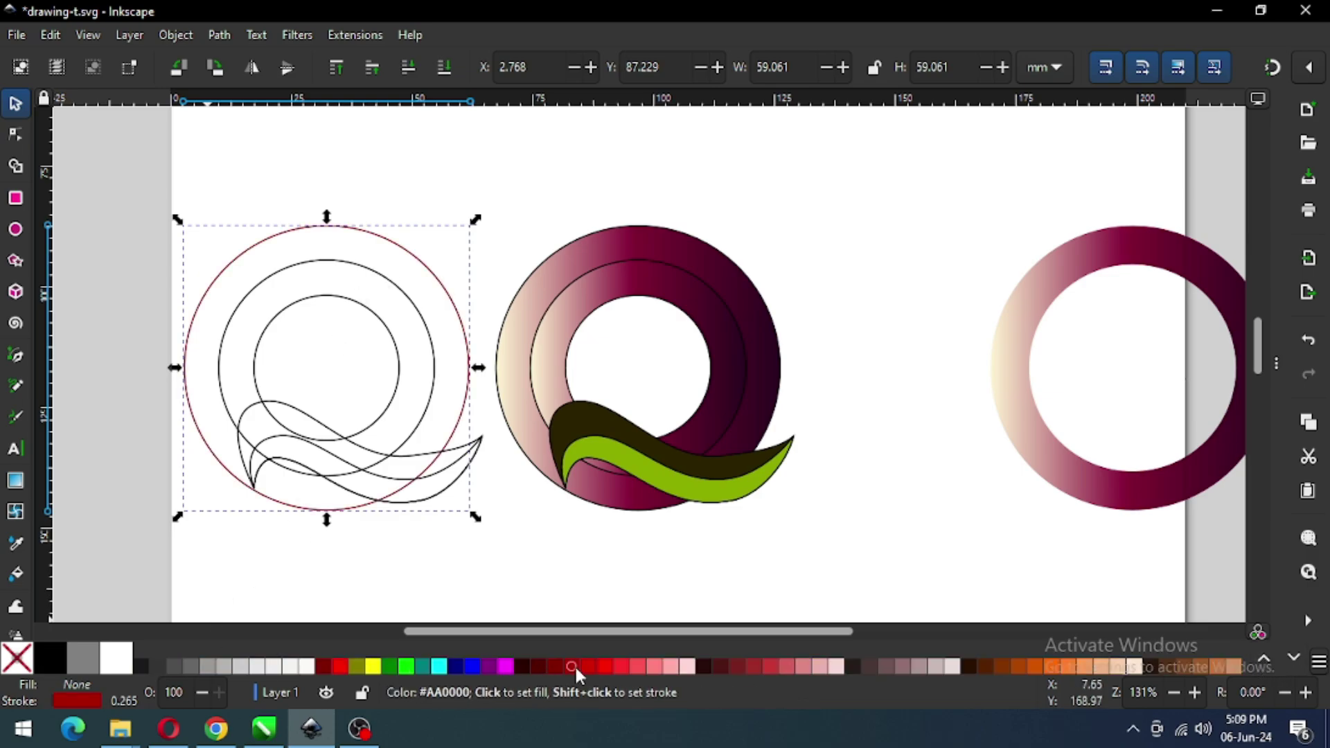
left_click(513, 203)
Step: Break the outline copy's smaller ring apart into two separate circles
left_click(376, 275)
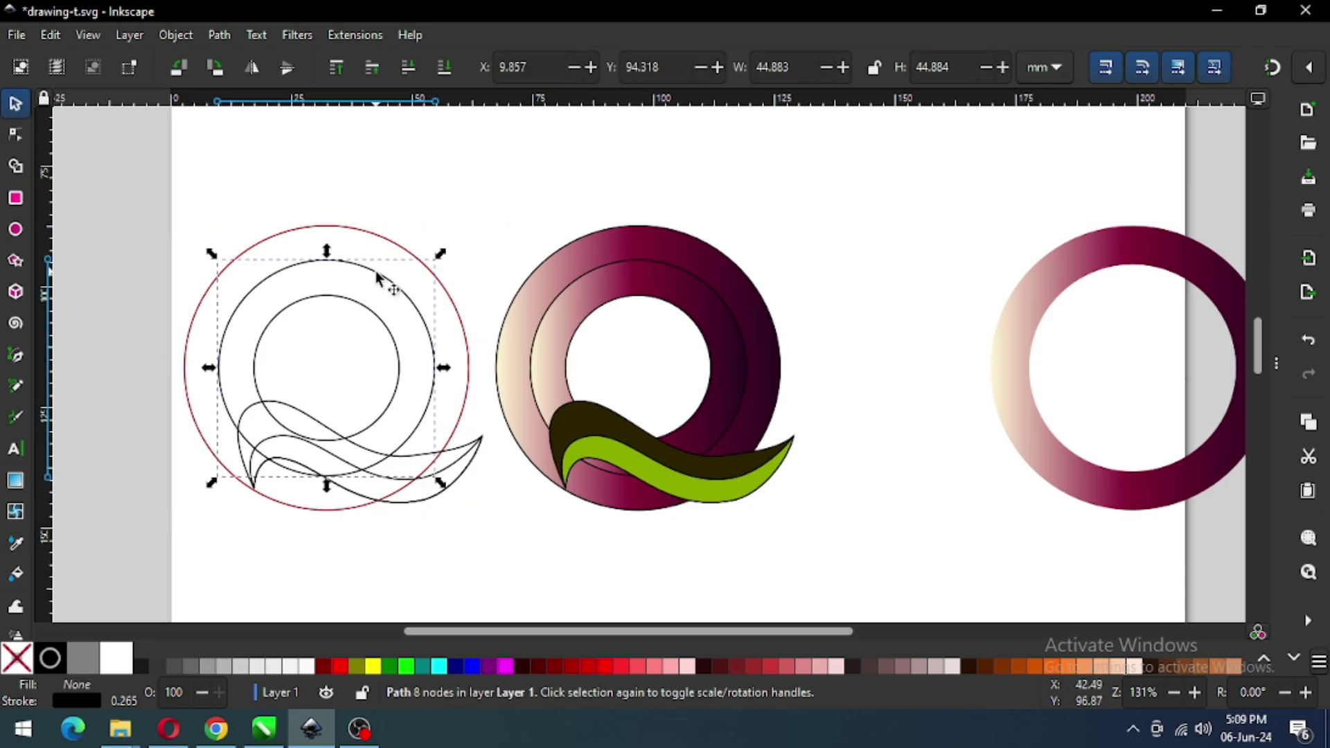
left_click(356, 305)
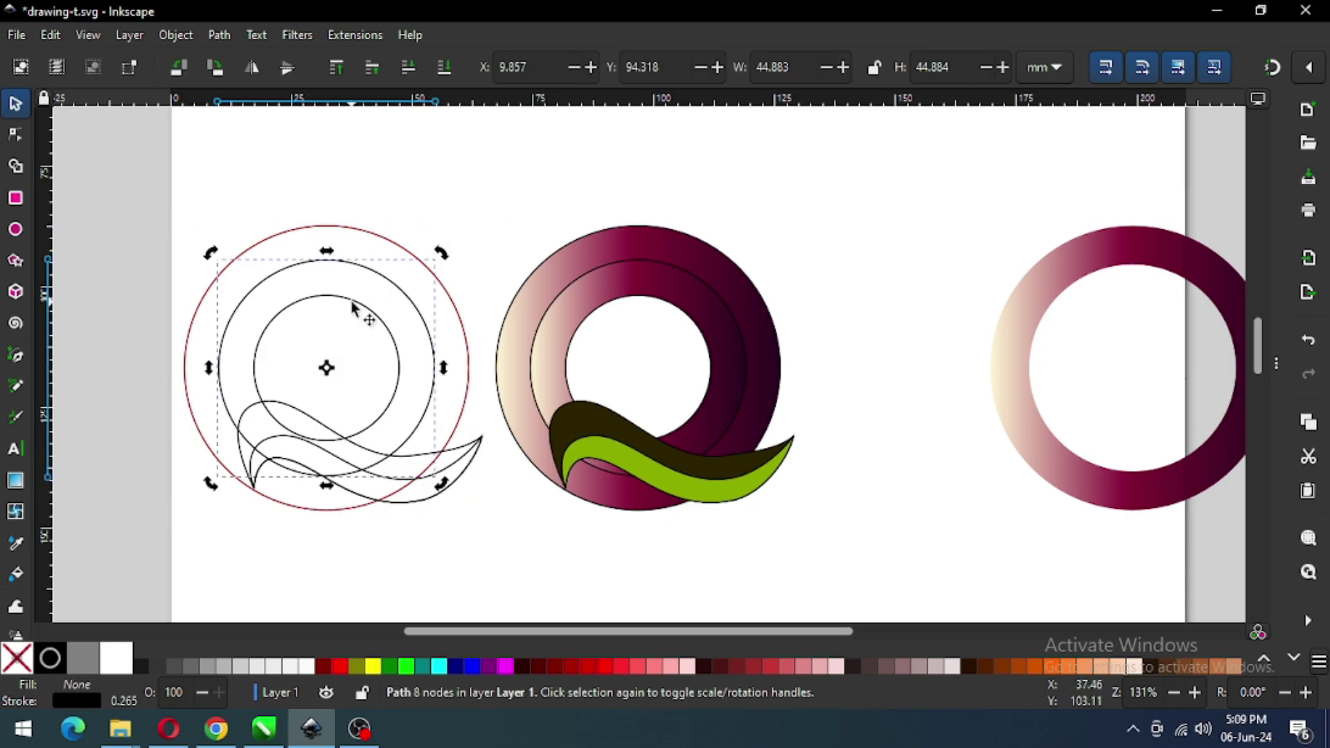
left_click(219, 36)
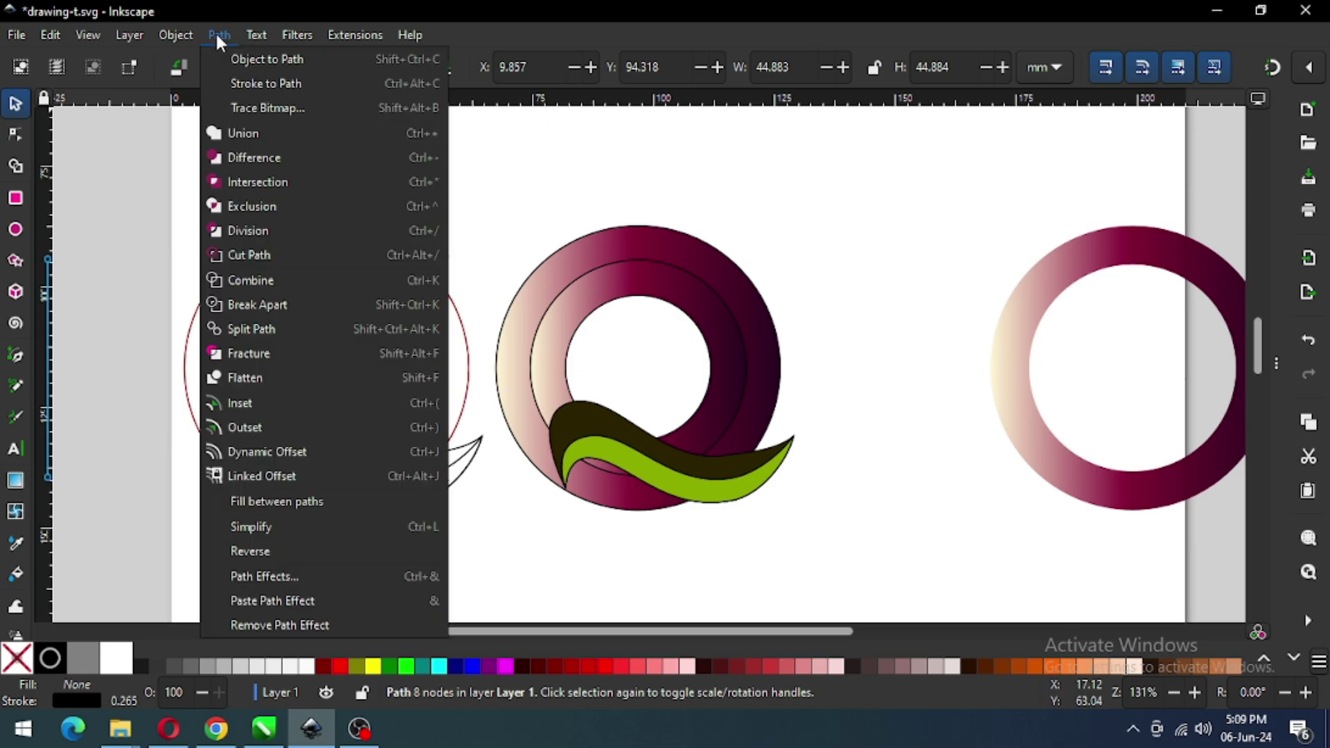
left_click(242, 307)
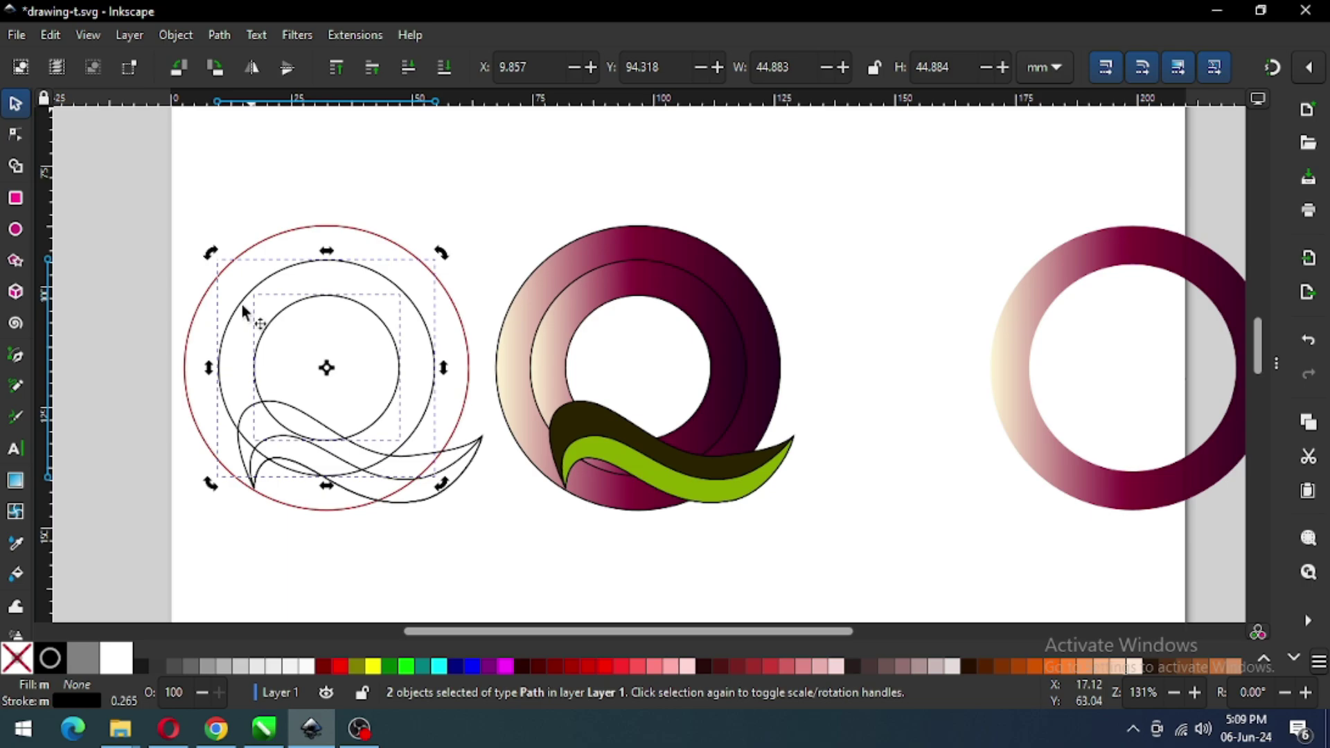
key("Escape")
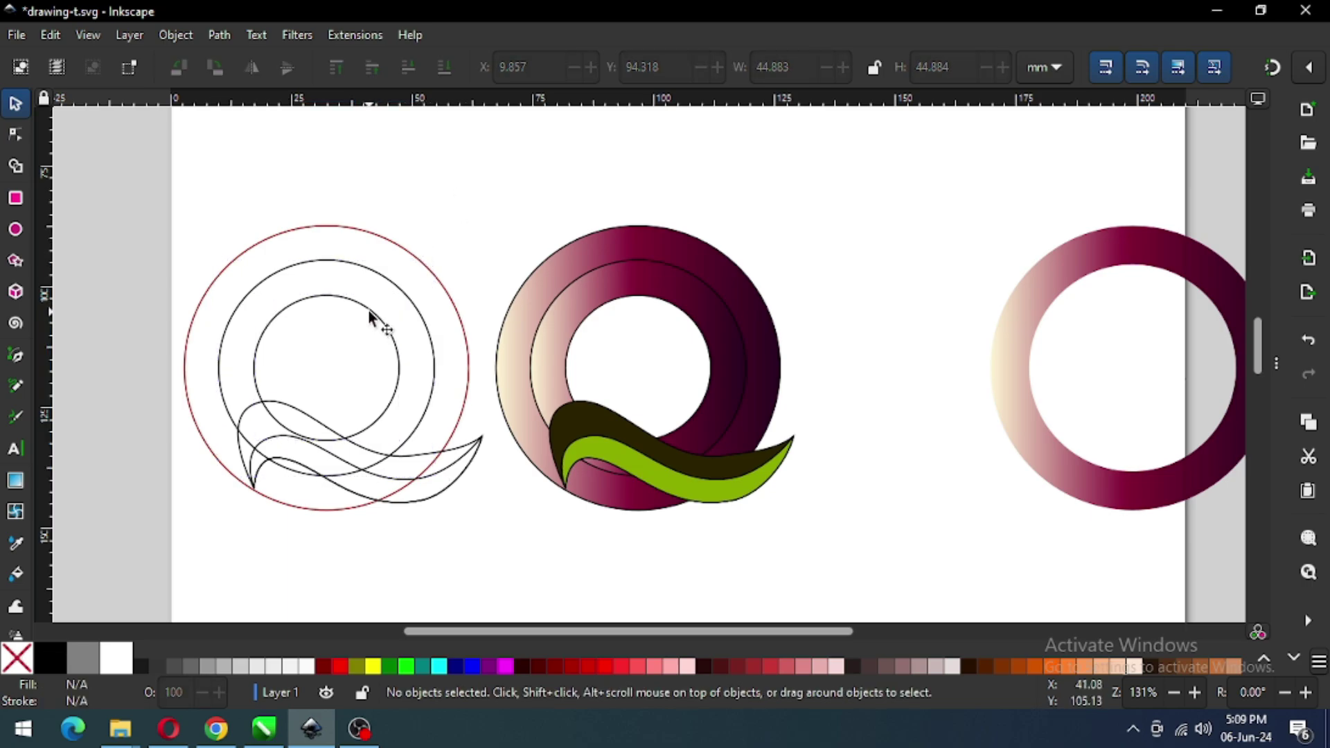
left_click(368, 310)
left_click(353, 270)
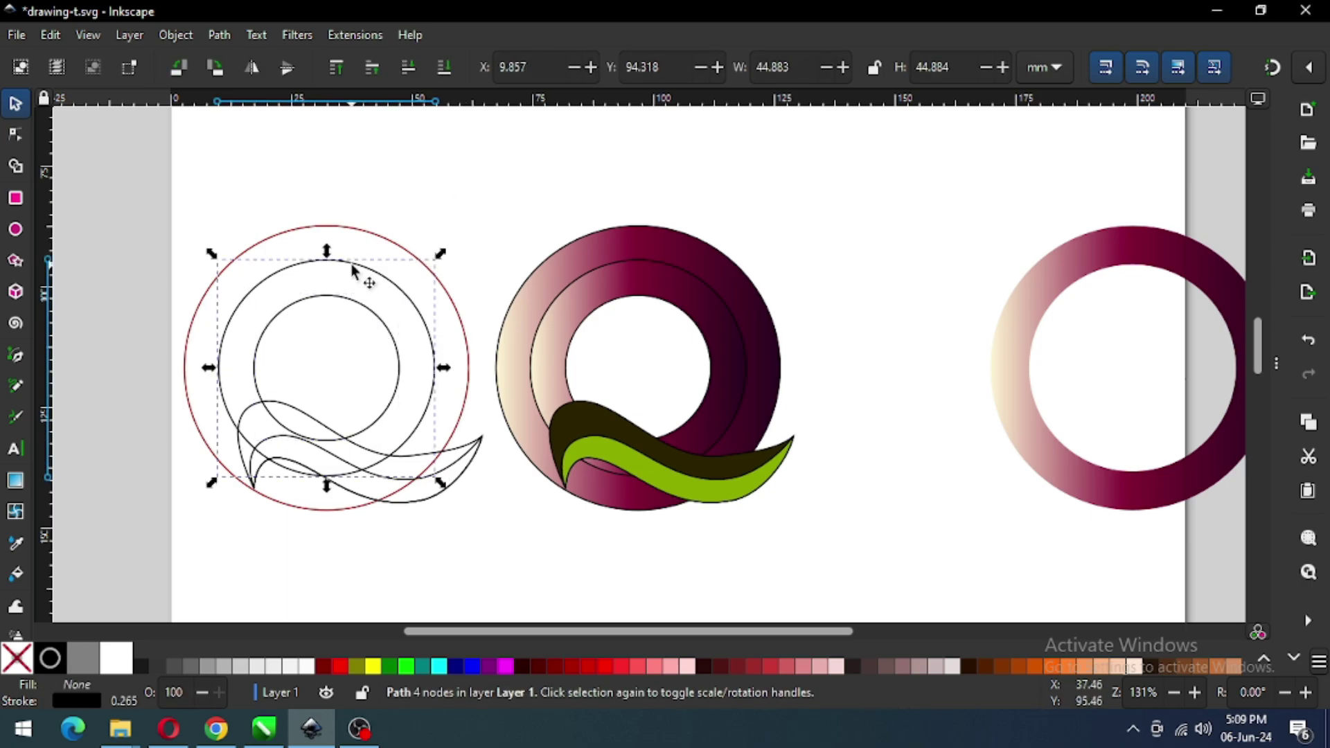
Step: Set the stroke colour of the outline copy's lower wave path to red #FF0000
left_click(466, 459)
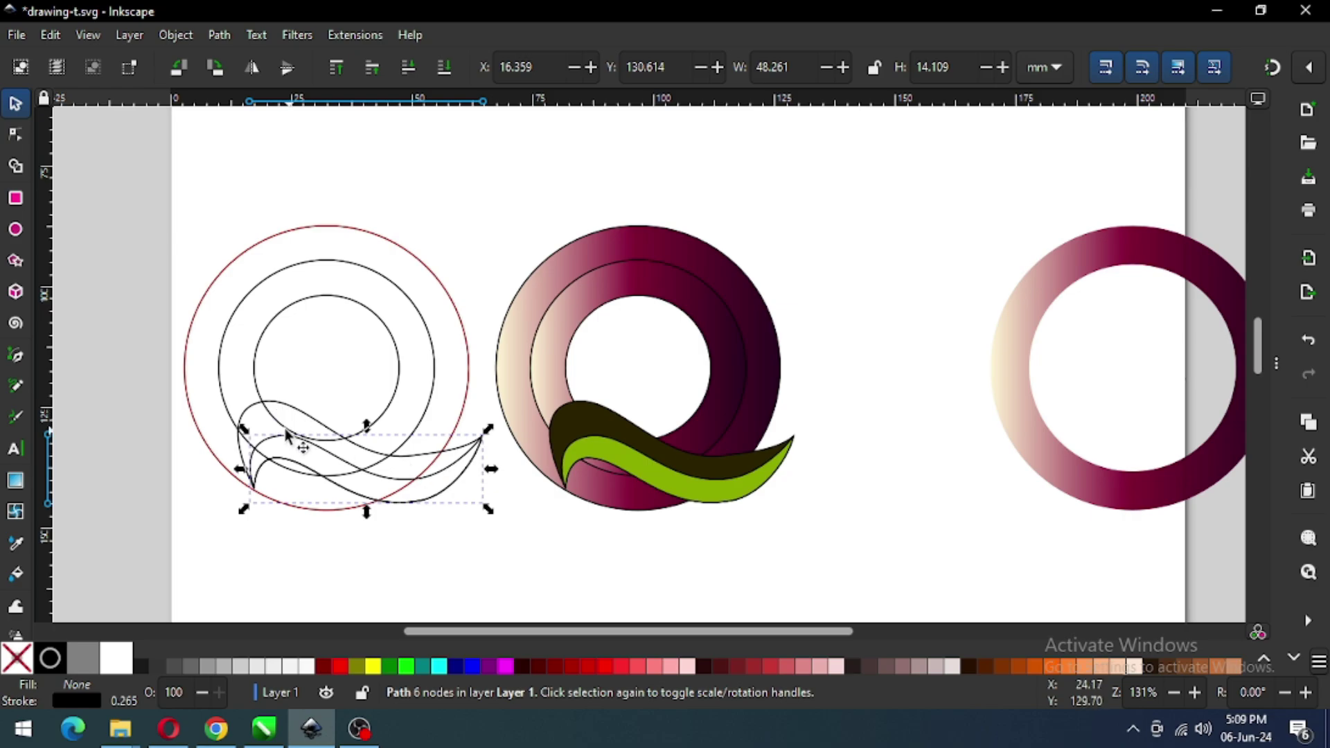
key("z")
left_click_drag(204, 385, 544, 551)
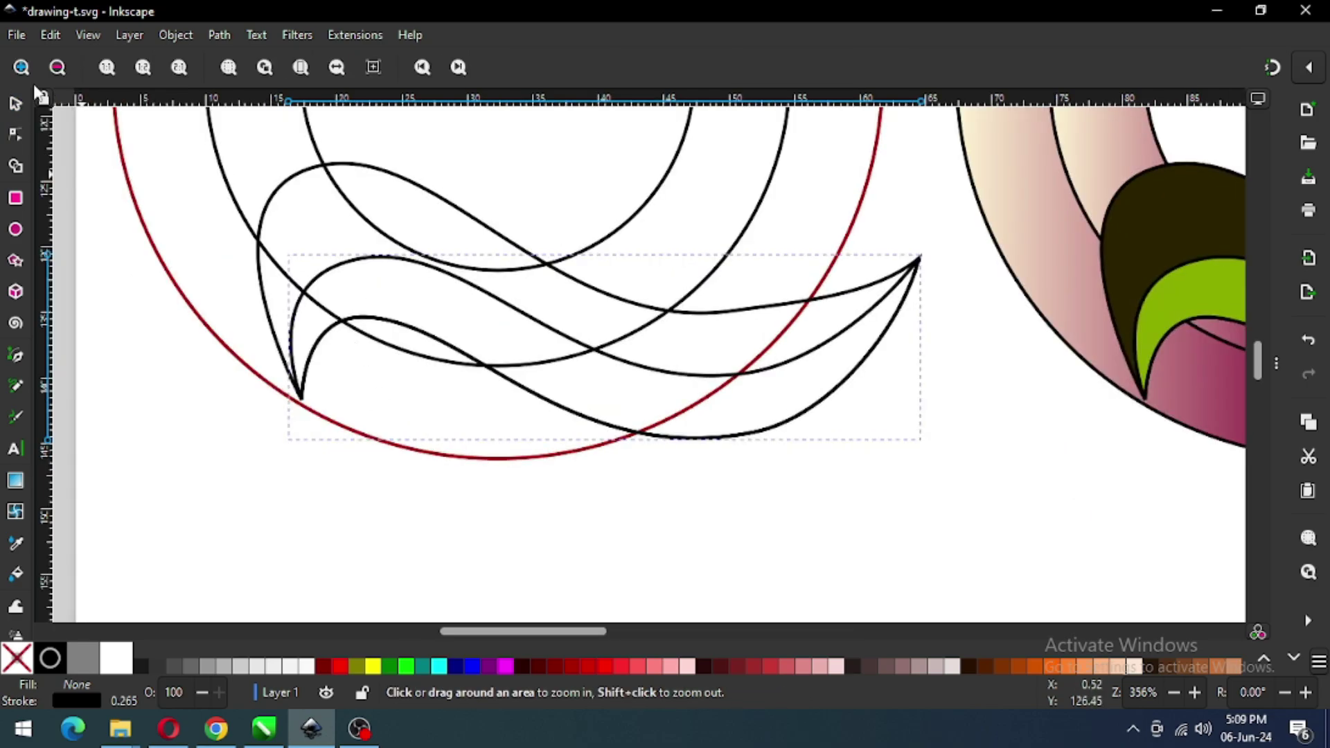
left_click(19, 137)
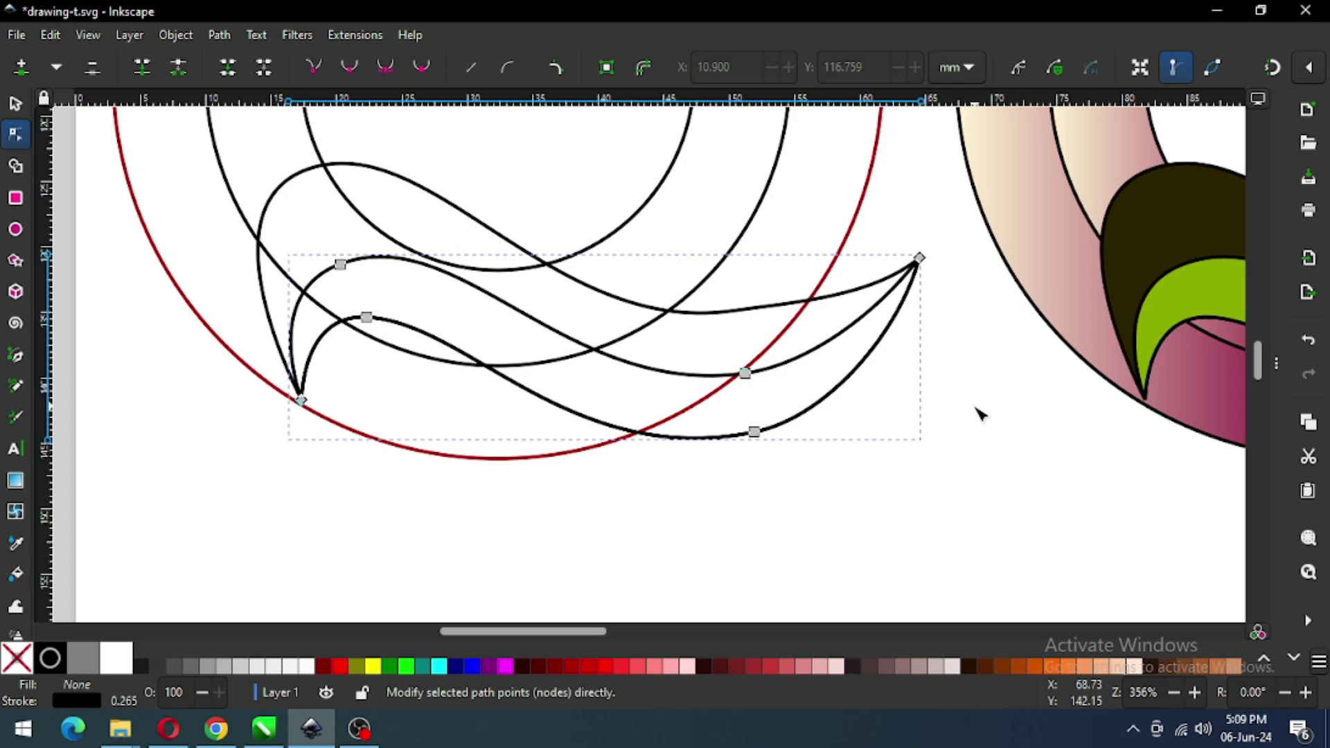
key("s")
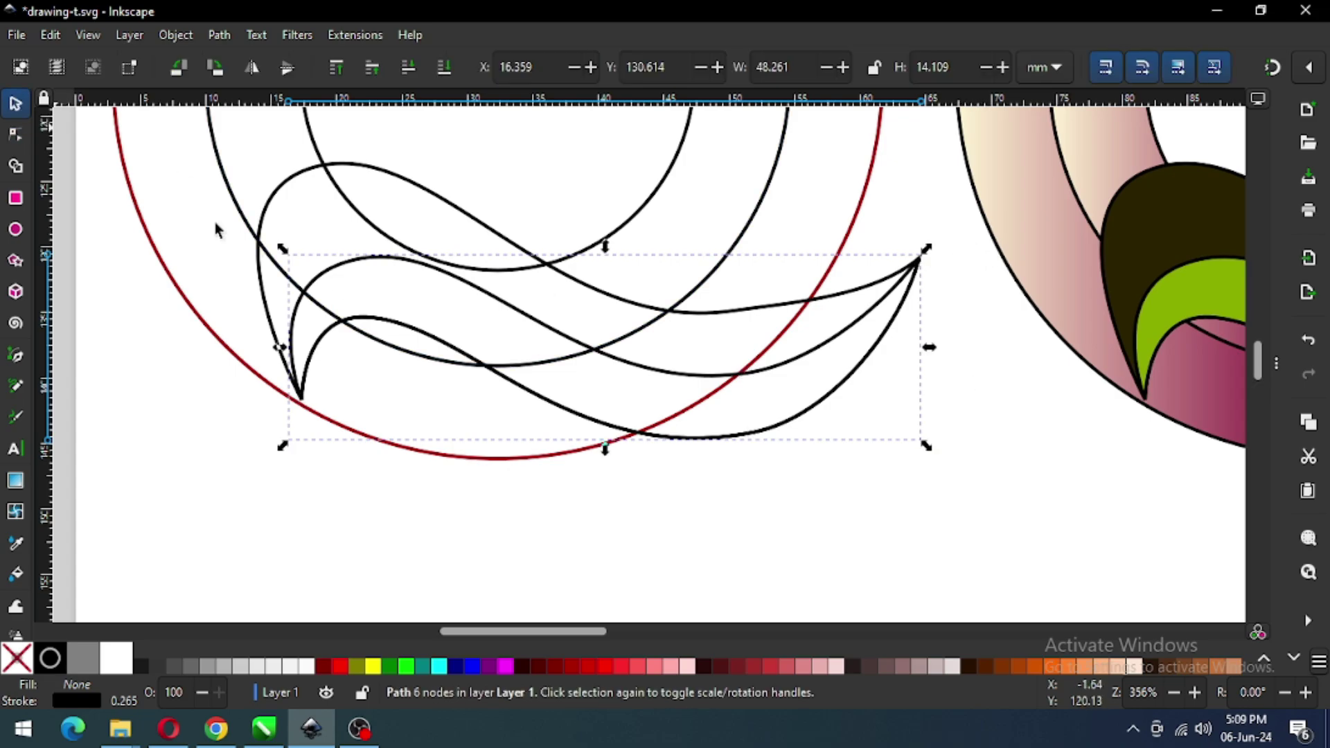
left_click(336, 666, "shift")
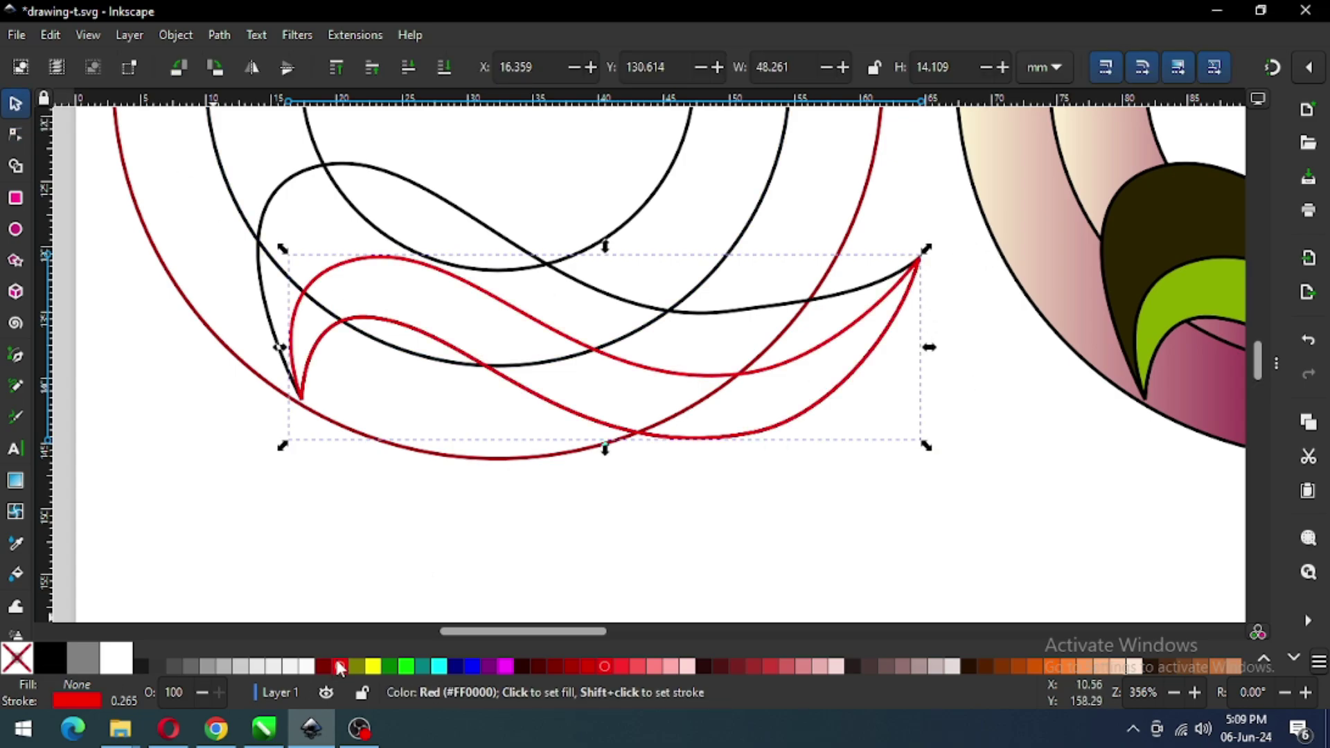
left_click(875, 398)
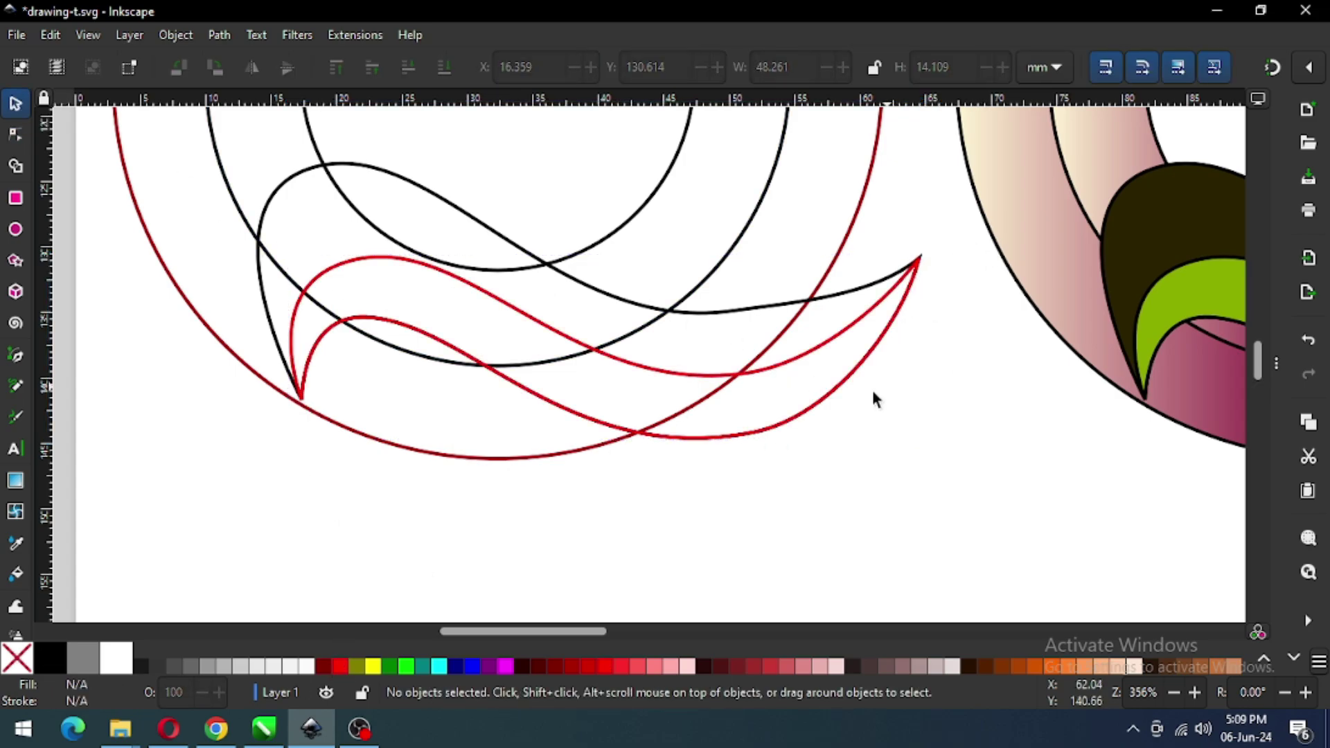
Step: Break the red wave path at its two pointed end nodes
left_click(838, 401)
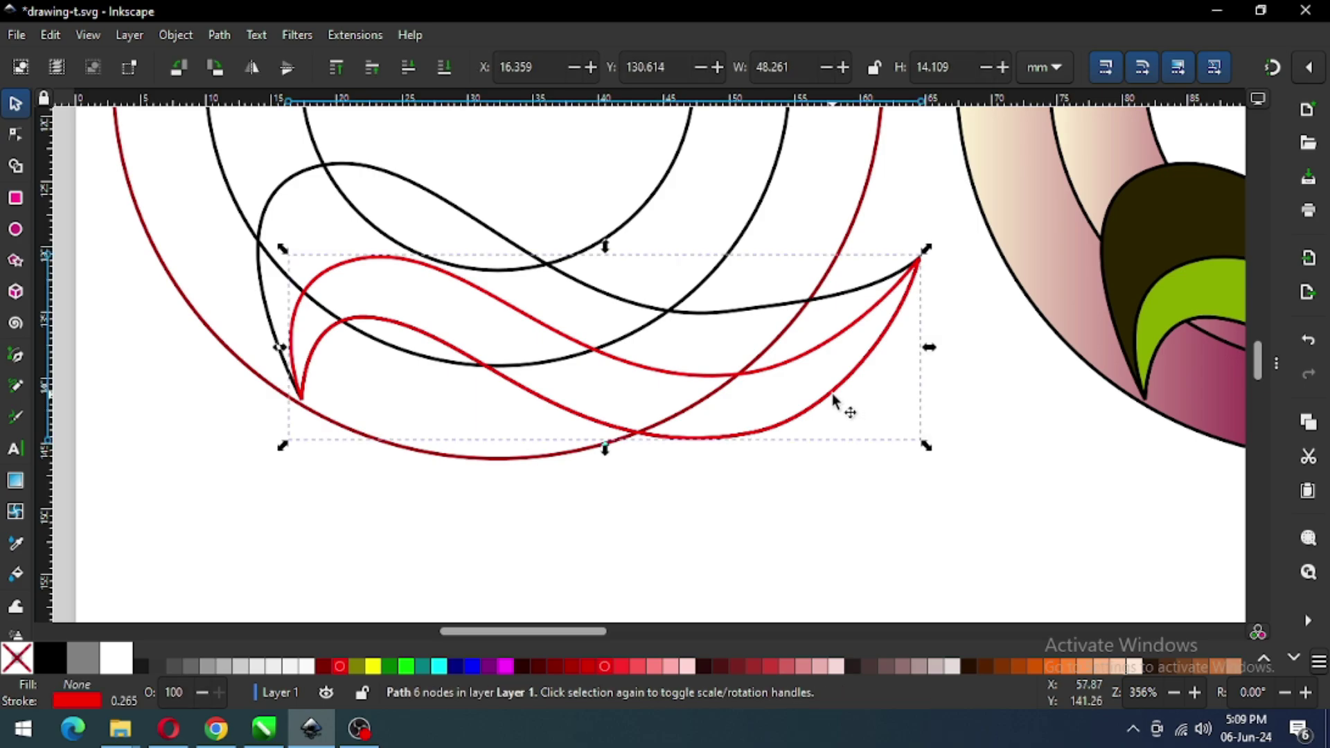
left_click(16, 135)
left_click(919, 257)
left_click_drag(348, 446, 229, 341)
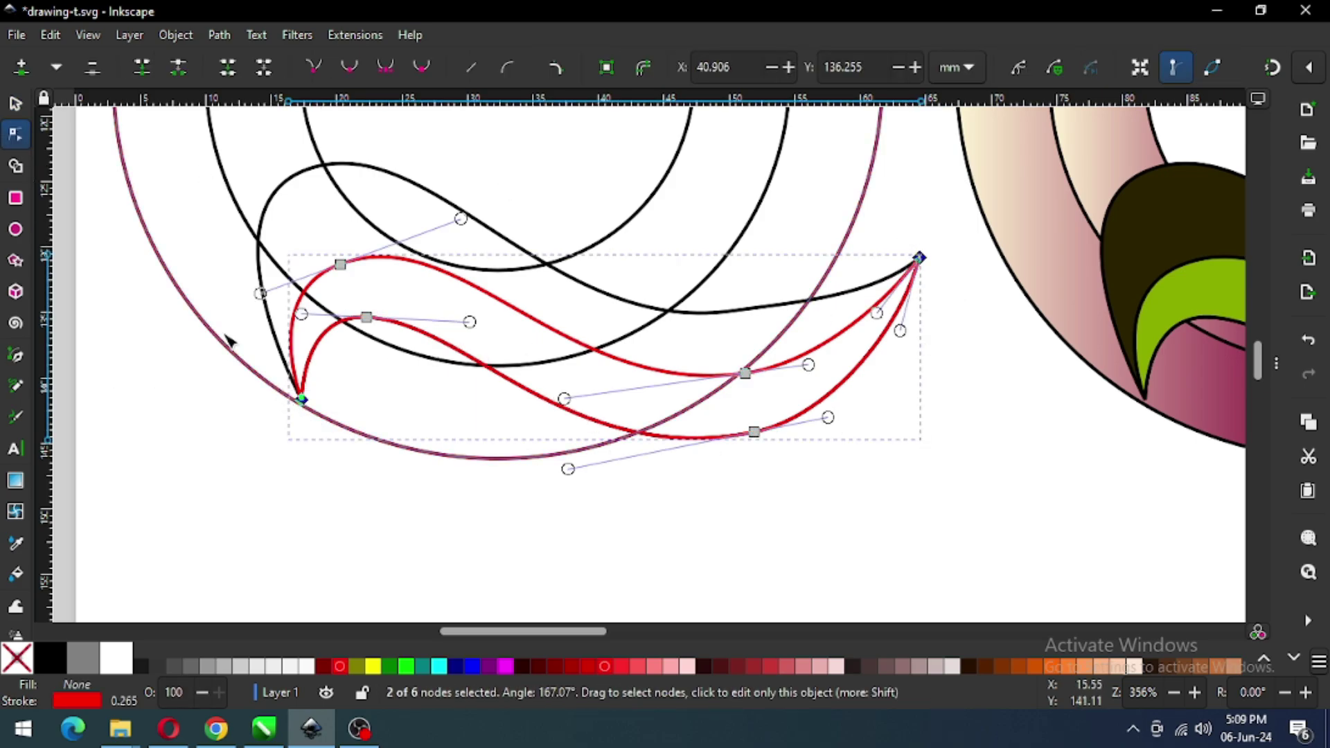
left_click(178, 76)
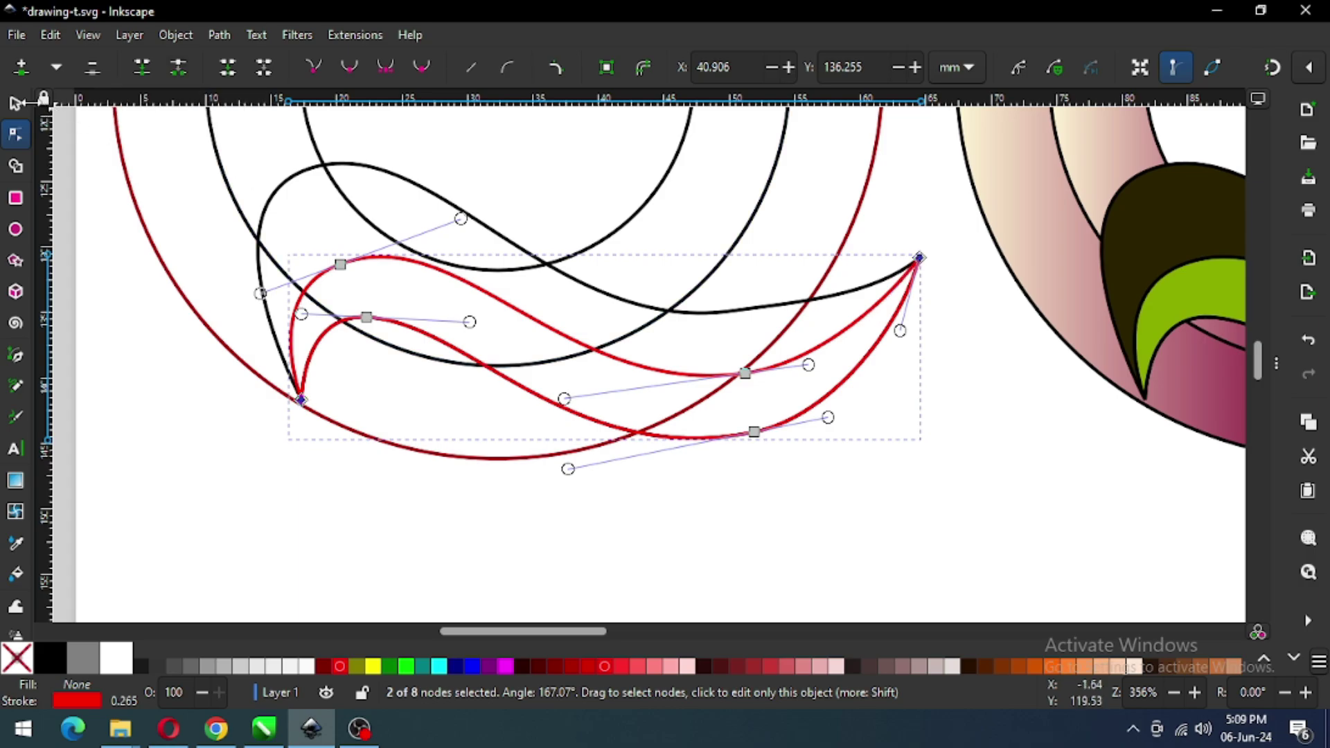
Step: Break the red wave path apart into separate curves and delete its lower curve, keeping the upper one
left_click(19, 104)
left_click(219, 36)
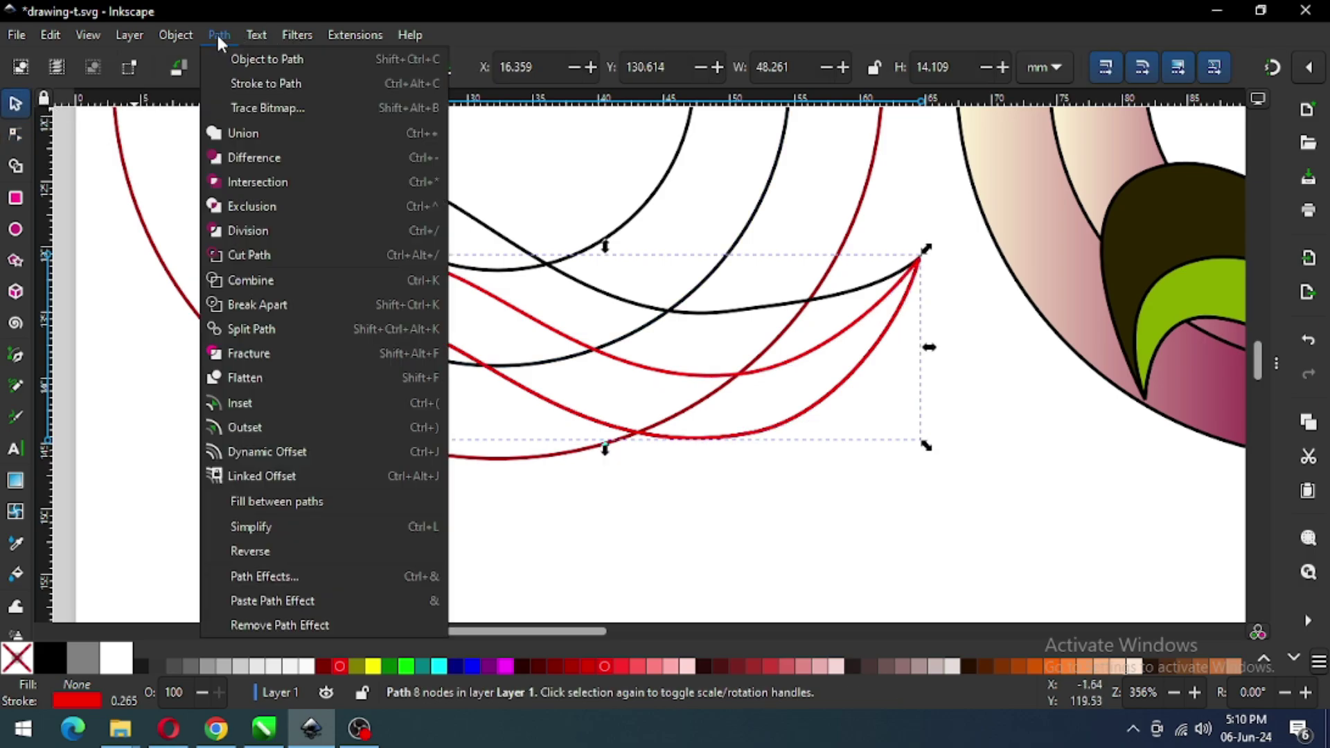
left_click(277, 305)
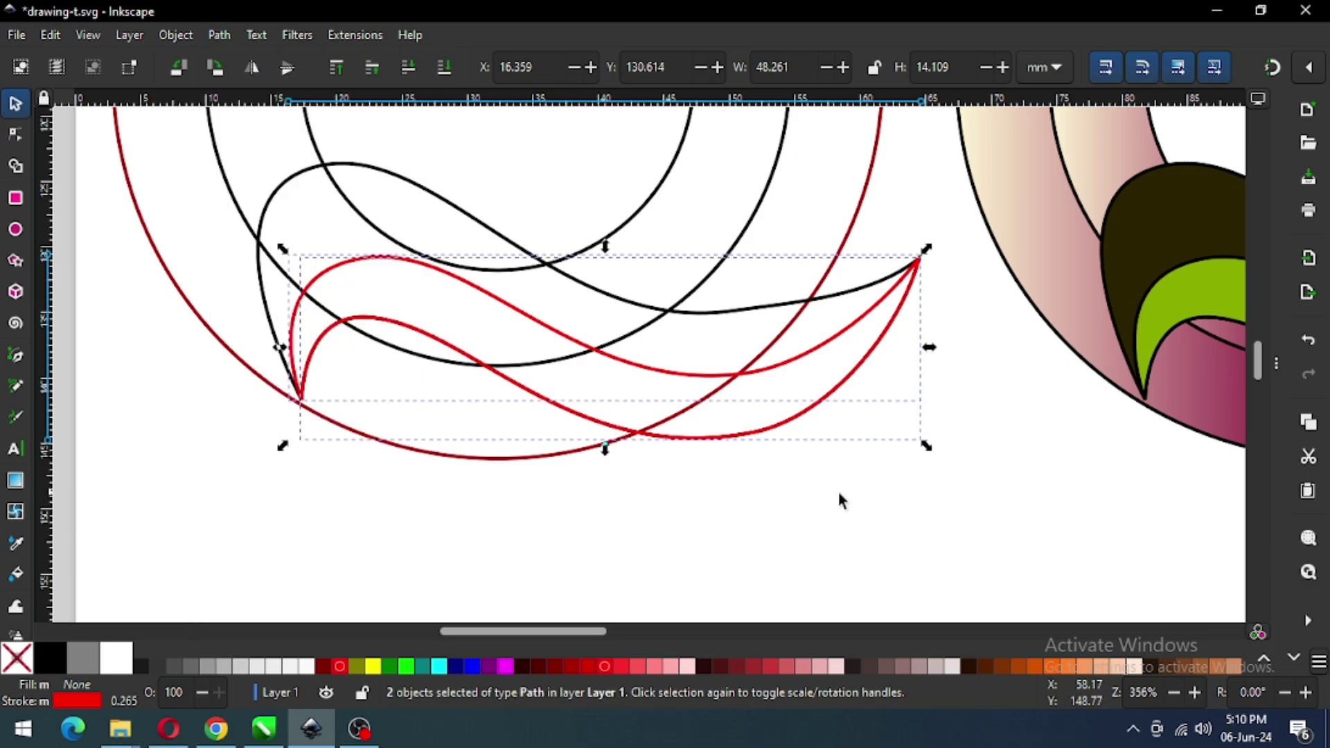
left_click(778, 443)
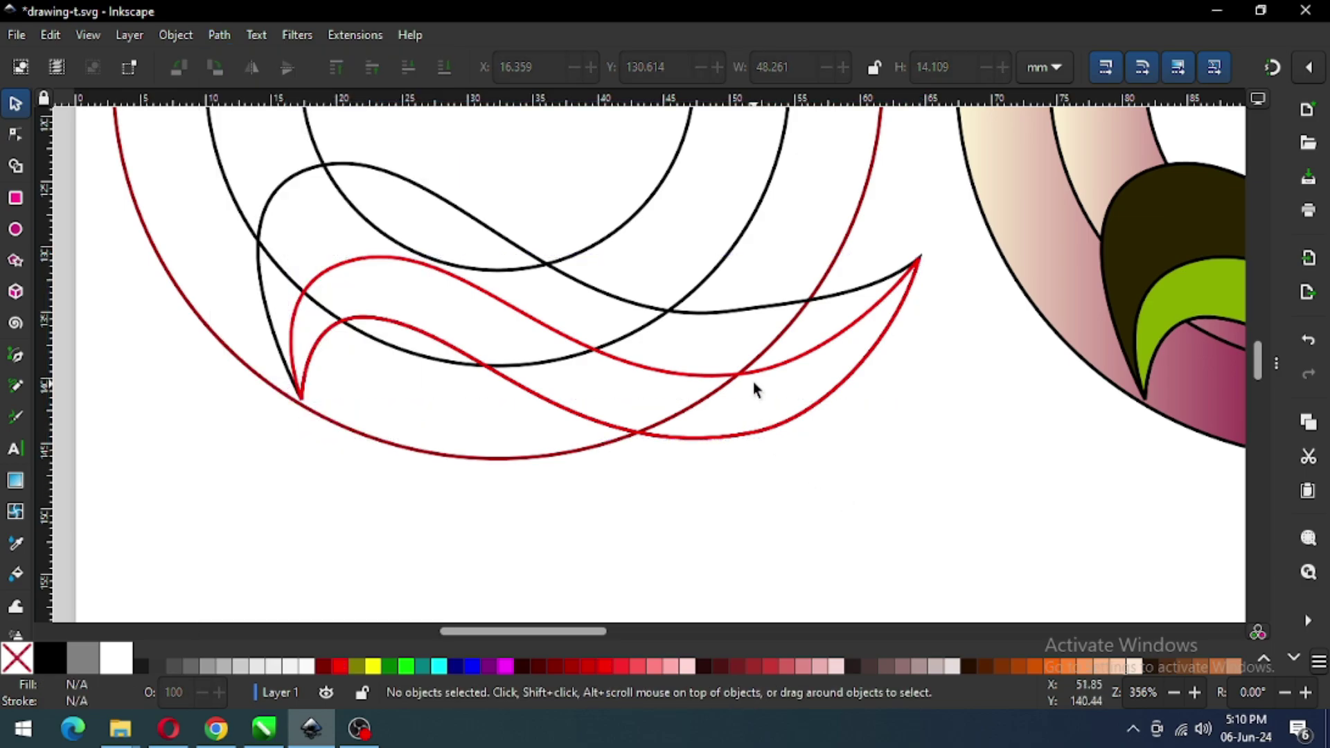
left_click(775, 431)
key("ctrl+z")
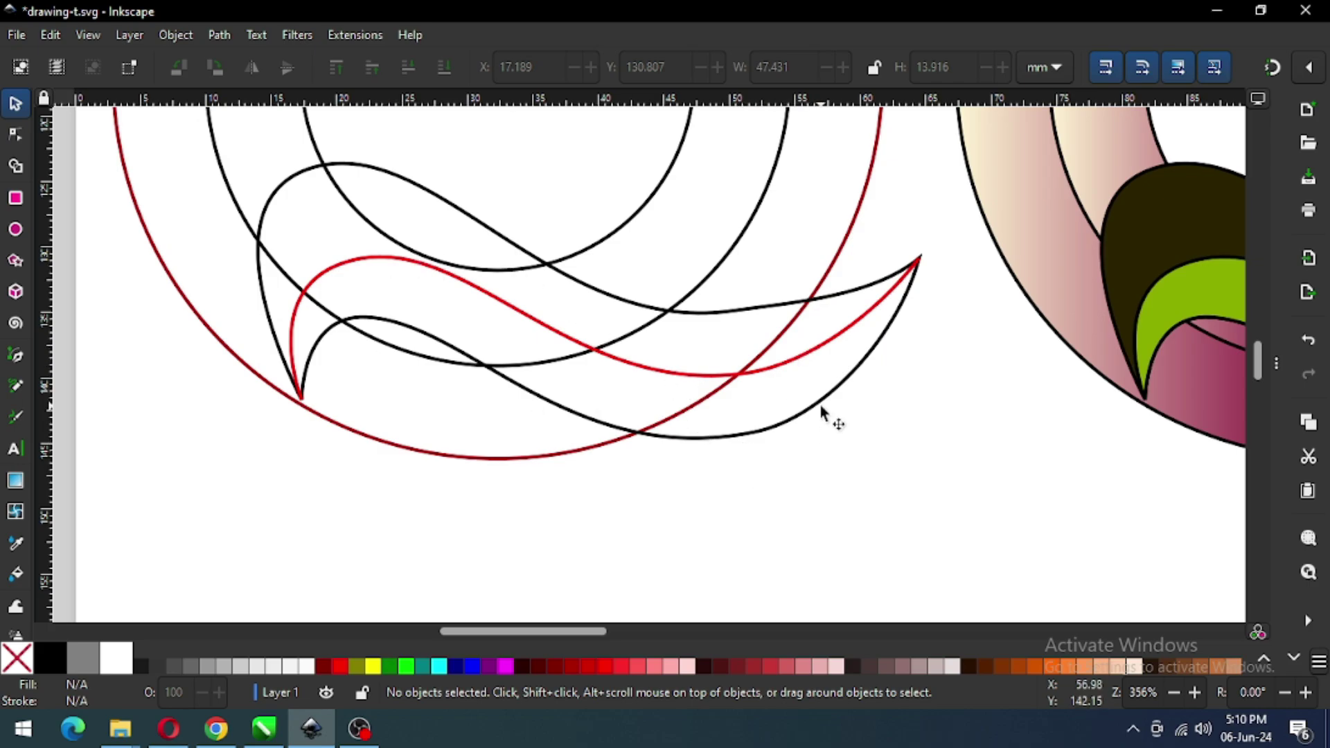
Step: Examine how the red curve meets the black wave outline at the right tip, and the overall outline copy
left_click(842, 334)
key("z")
left_click_drag(864, 227, 970, 335)
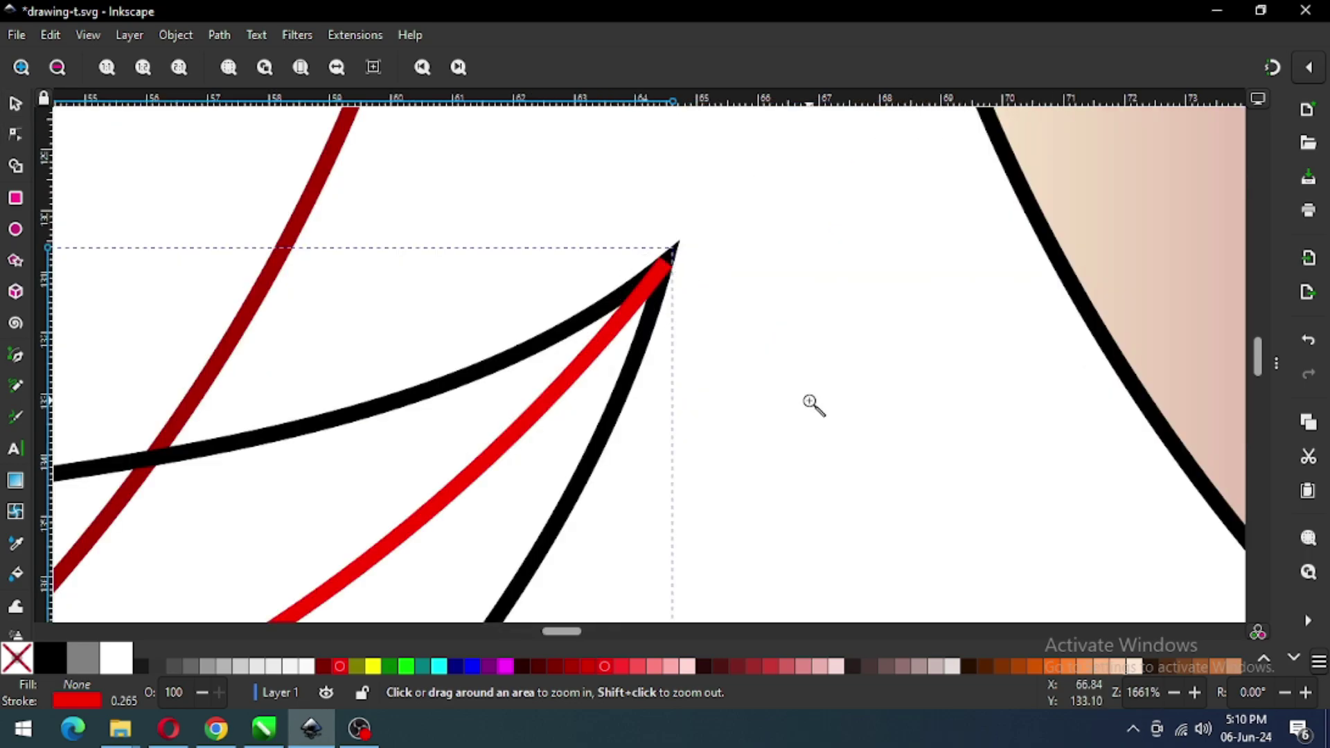
key("minus")
key("minus")
key("minus")
key("minus")
key("minus")
key("minus")
key("minus")
key("minus")
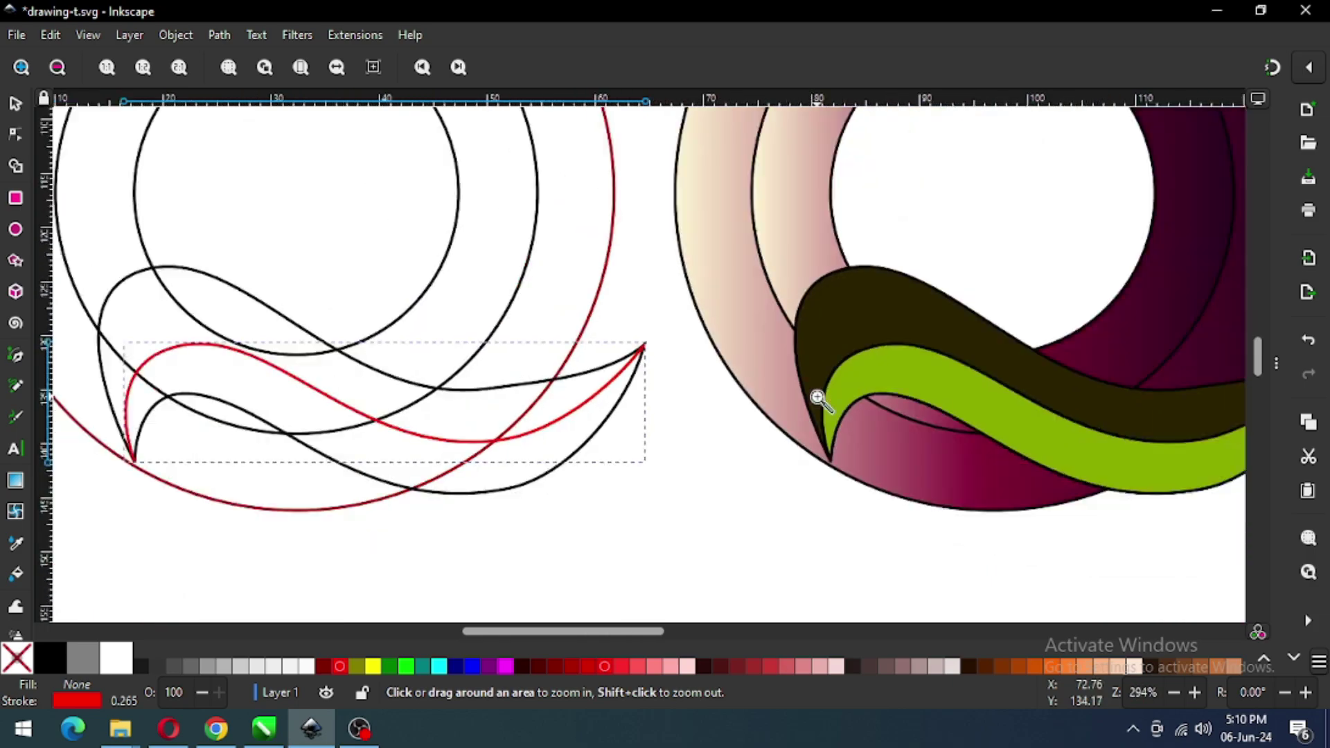
left_click_drag(361, 177, 822, 441)
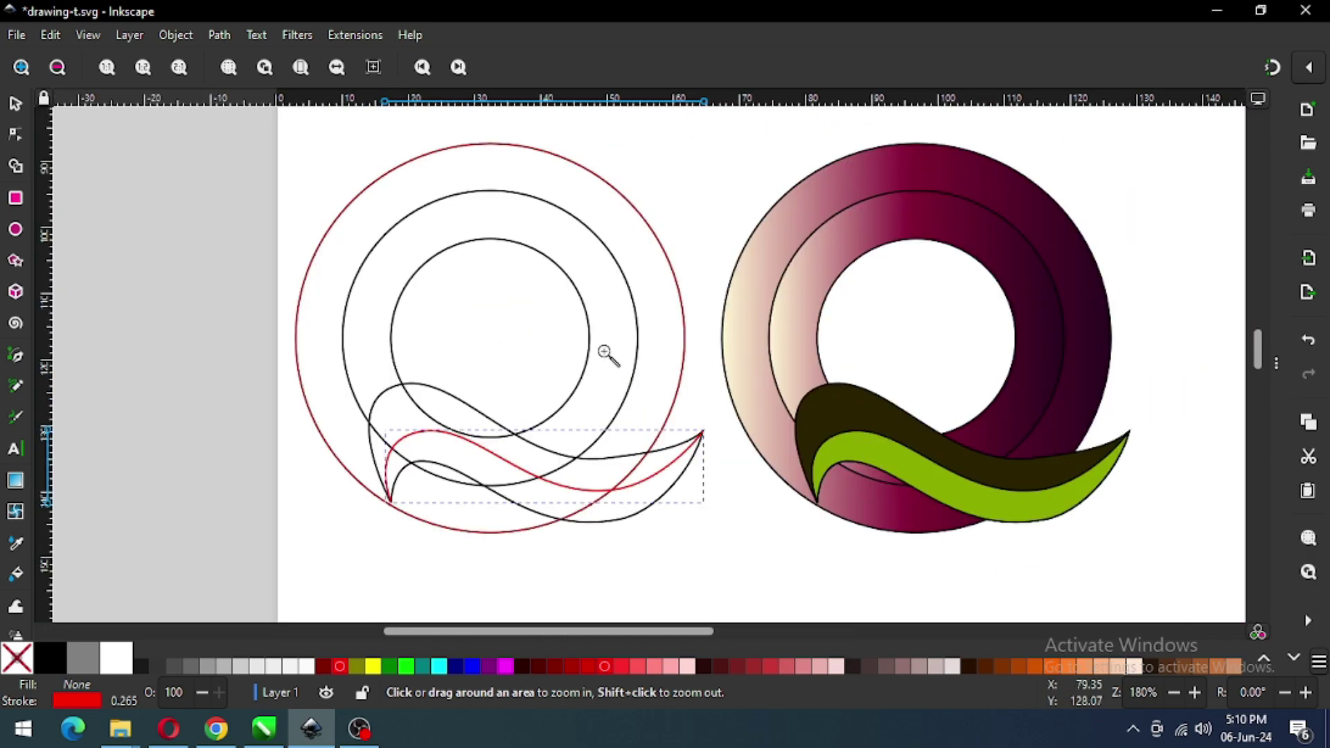
Step: Convert the strokes of all five paths in the outline copy to filled paths
left_click(15, 106)
left_click(319, 167)
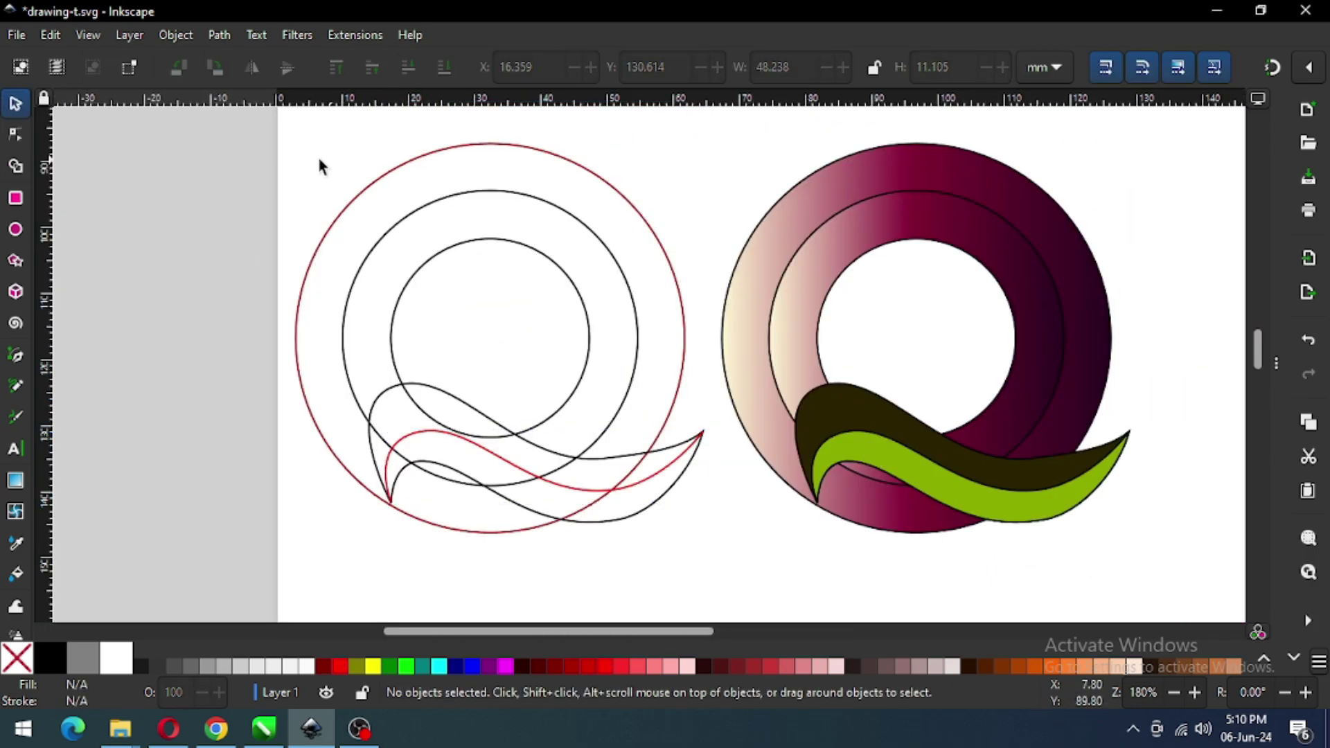
left_click_drag(275, 140, 719, 550)
left_click(220, 36)
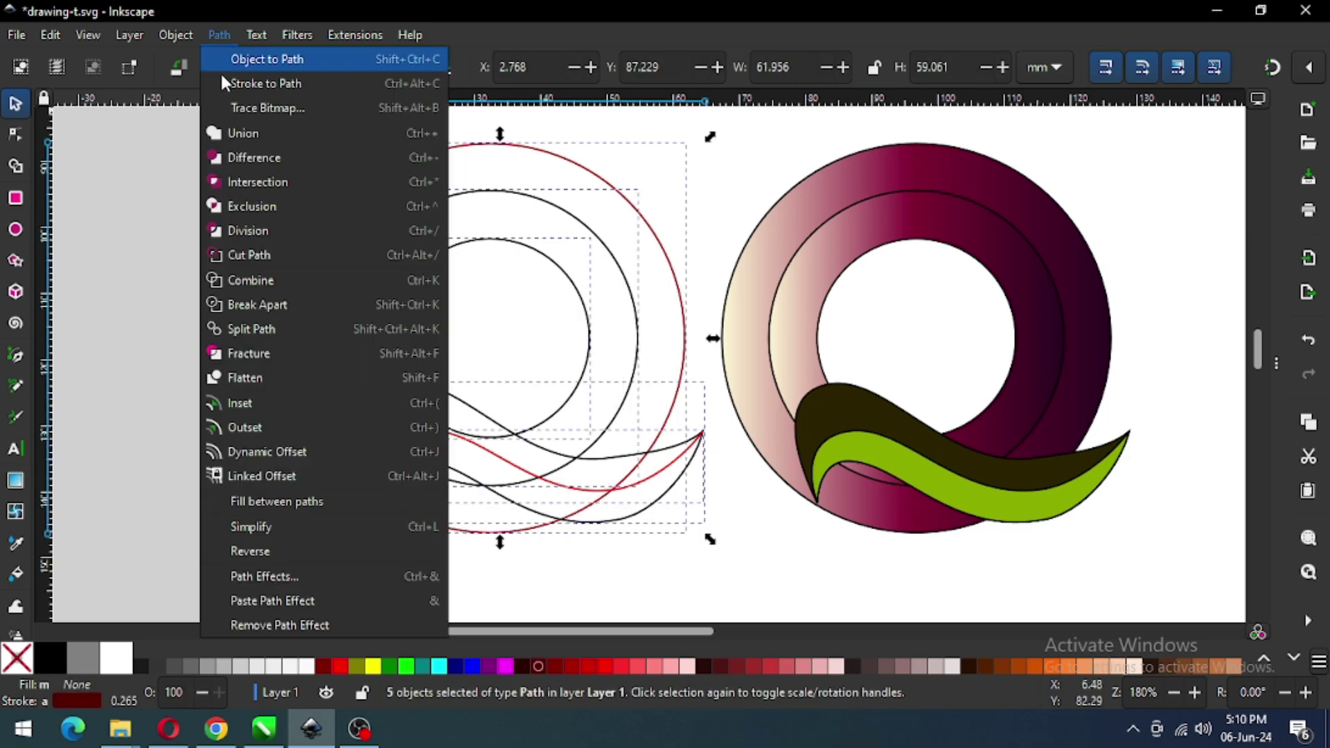
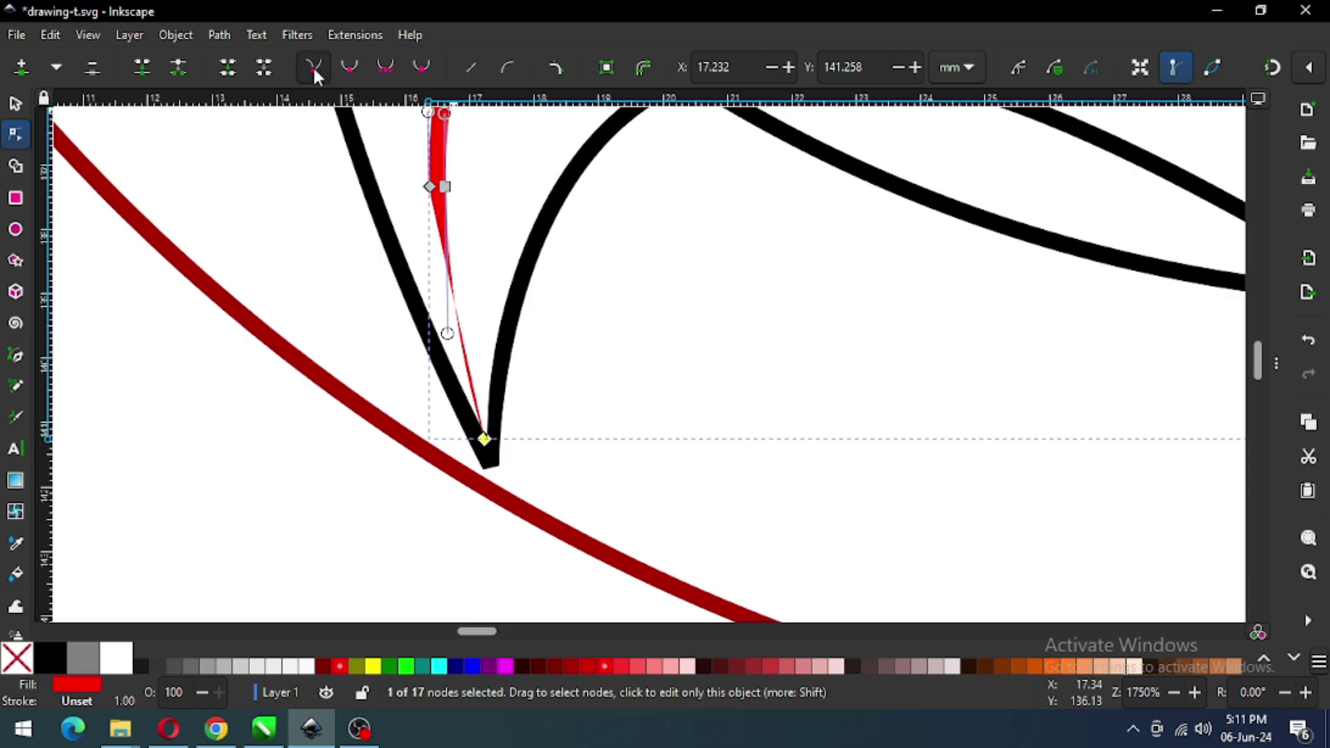
Step: Adjust the node handles at the red curve's lower-left end so it tapers smoothly into the wave's tip
left_click_drag(448, 333, 460, 367)
key("ctrl+z")
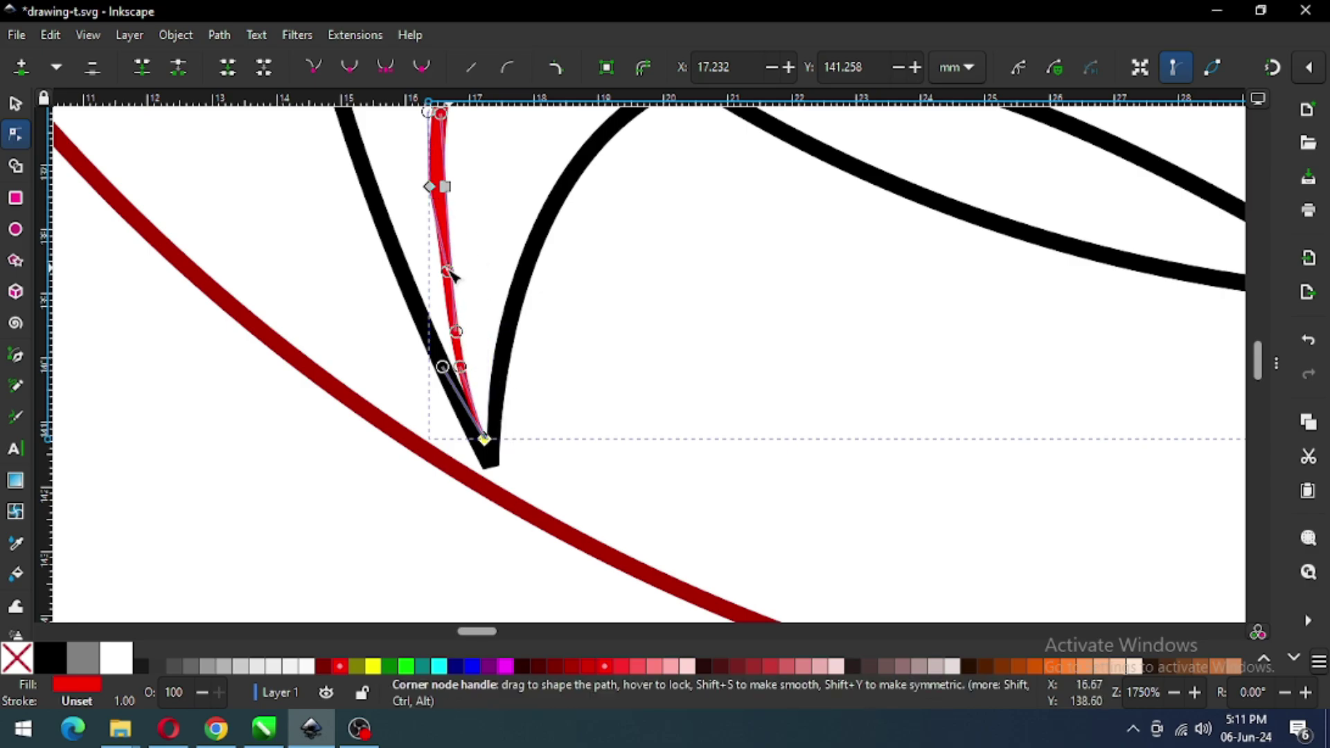
left_click_drag(450, 275, 435, 272)
left_click_drag(444, 366, 449, 364)
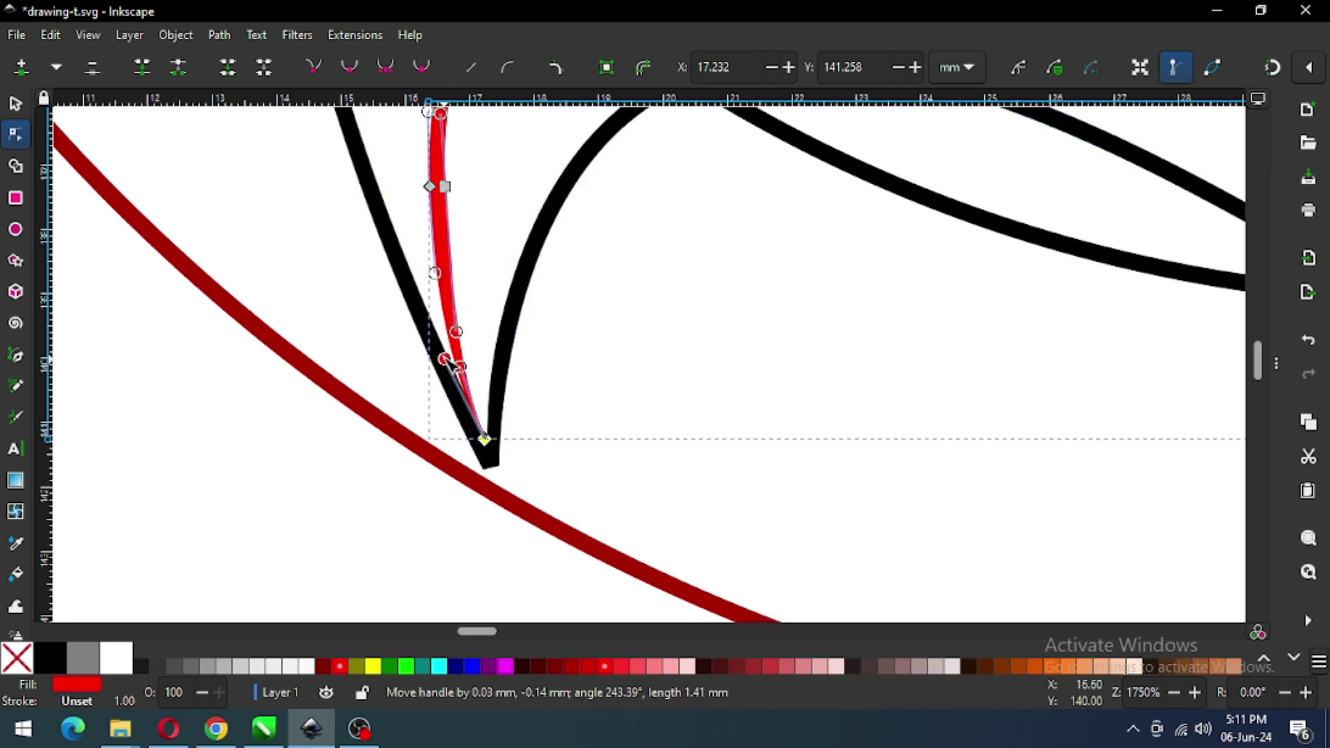
left_click(575, 382)
scroll(648, 439, "down", 6, "ctrl")
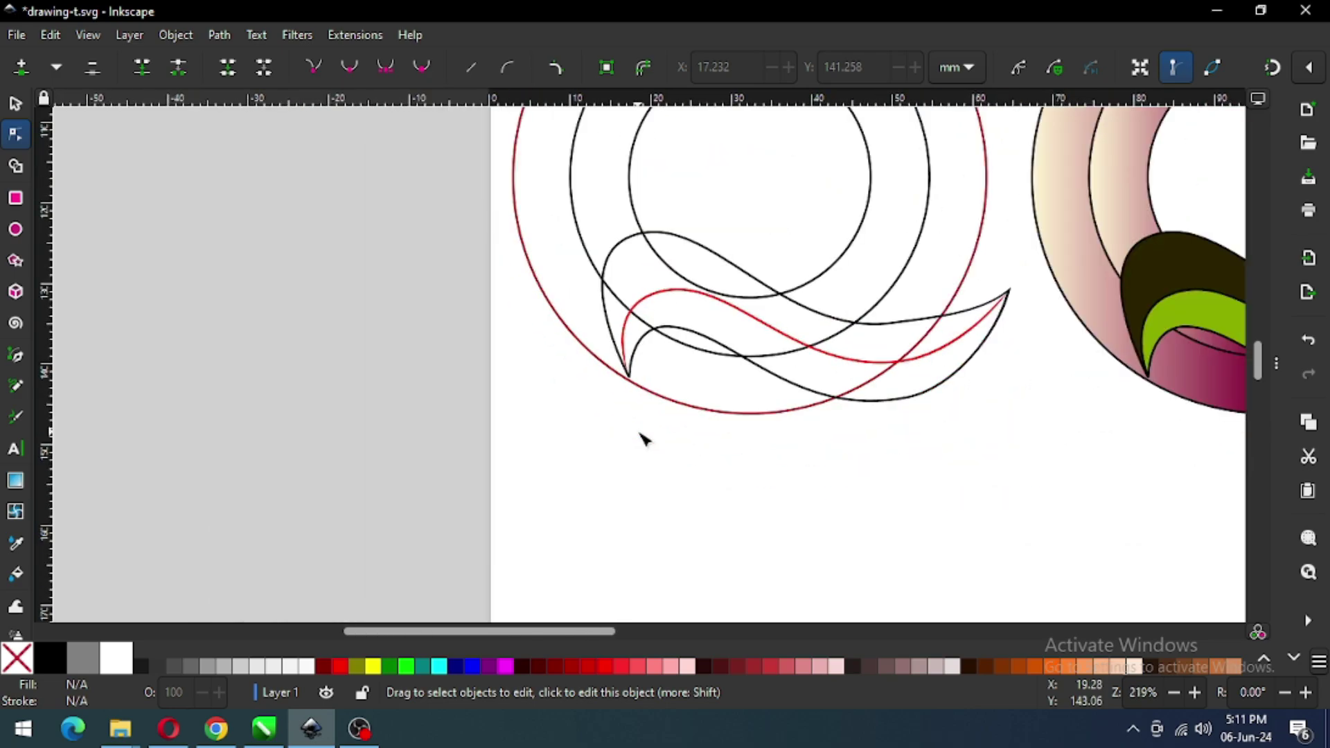
scroll(644, 439, "down", 2, "ctrl")
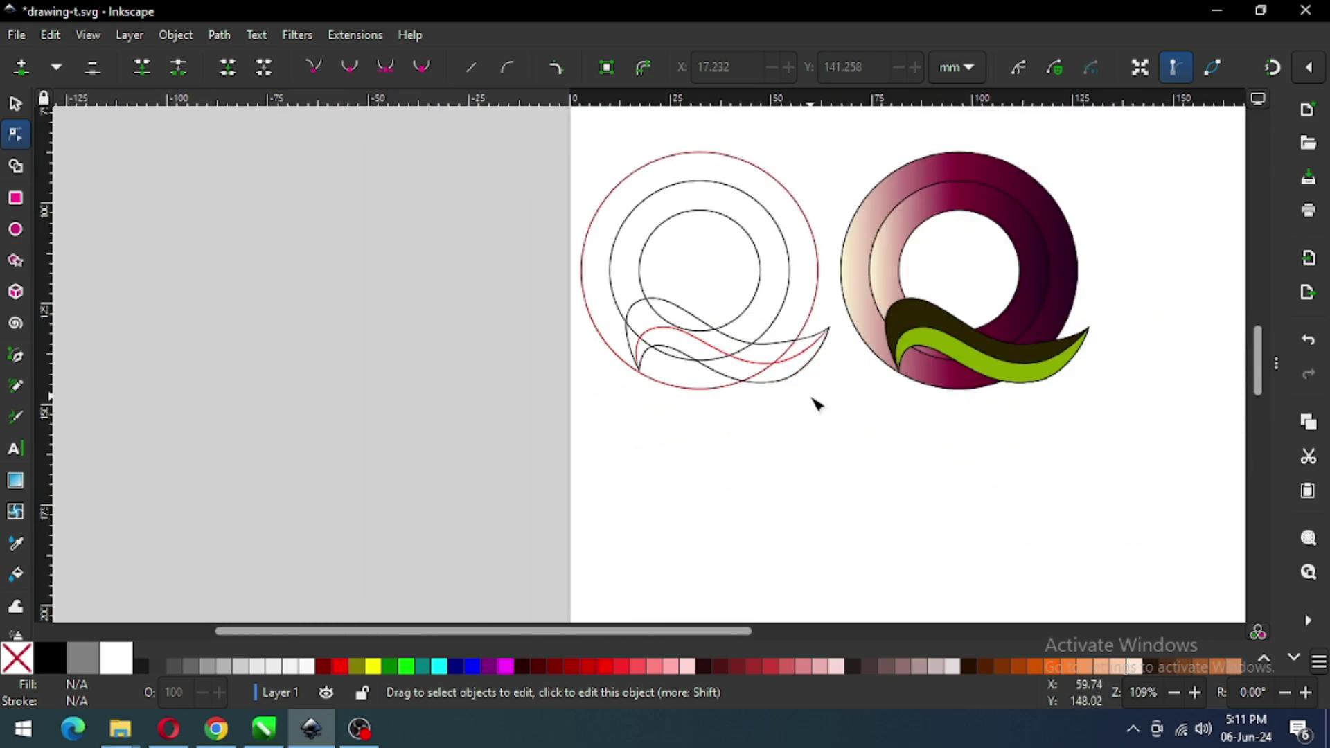
Step: Thicken the right part of the black wave outline's upper curve by slightly shifting one node outward
key("z")
left_click_drag(672, 284, 857, 413)
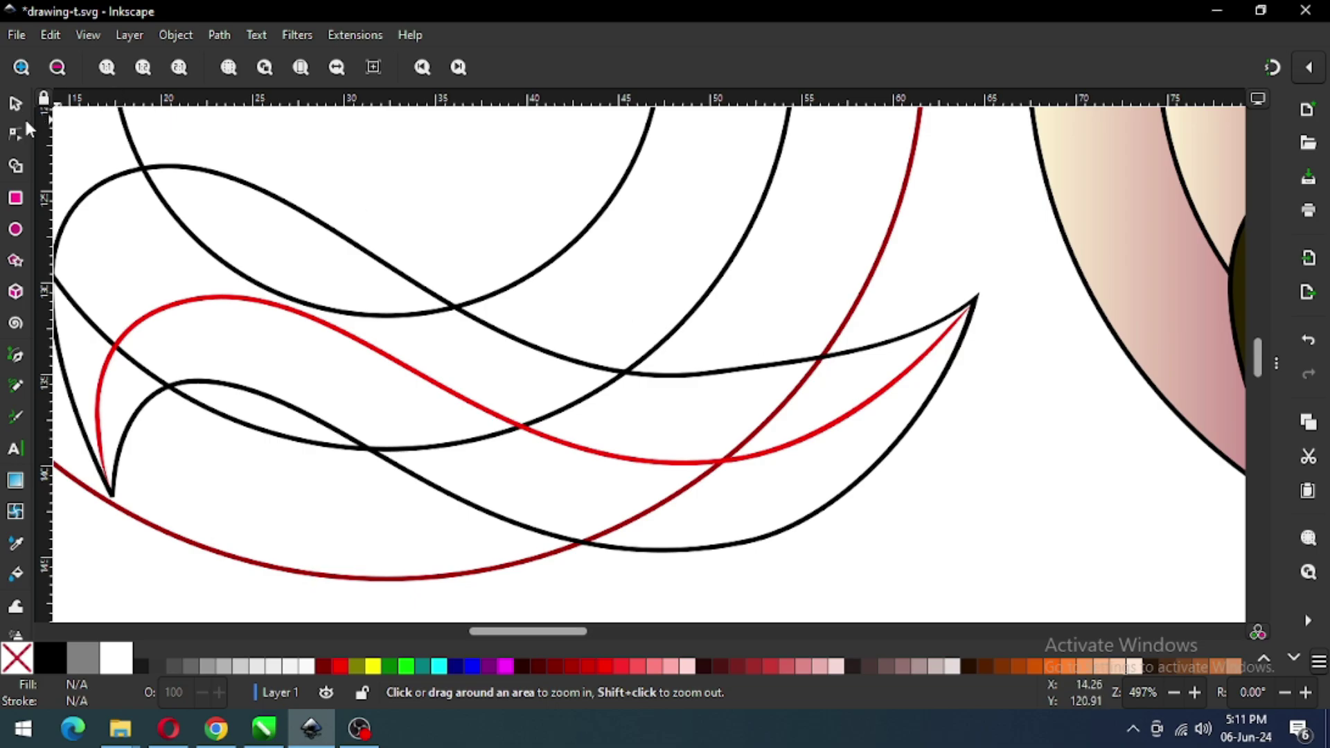
key("n")
left_click(822, 362)
left_click_drag(714, 375, 717, 380)
Step: Thicken the middle of the red curve by moving two of its upper-edge nodes slightly upward
left_click(390, 361)
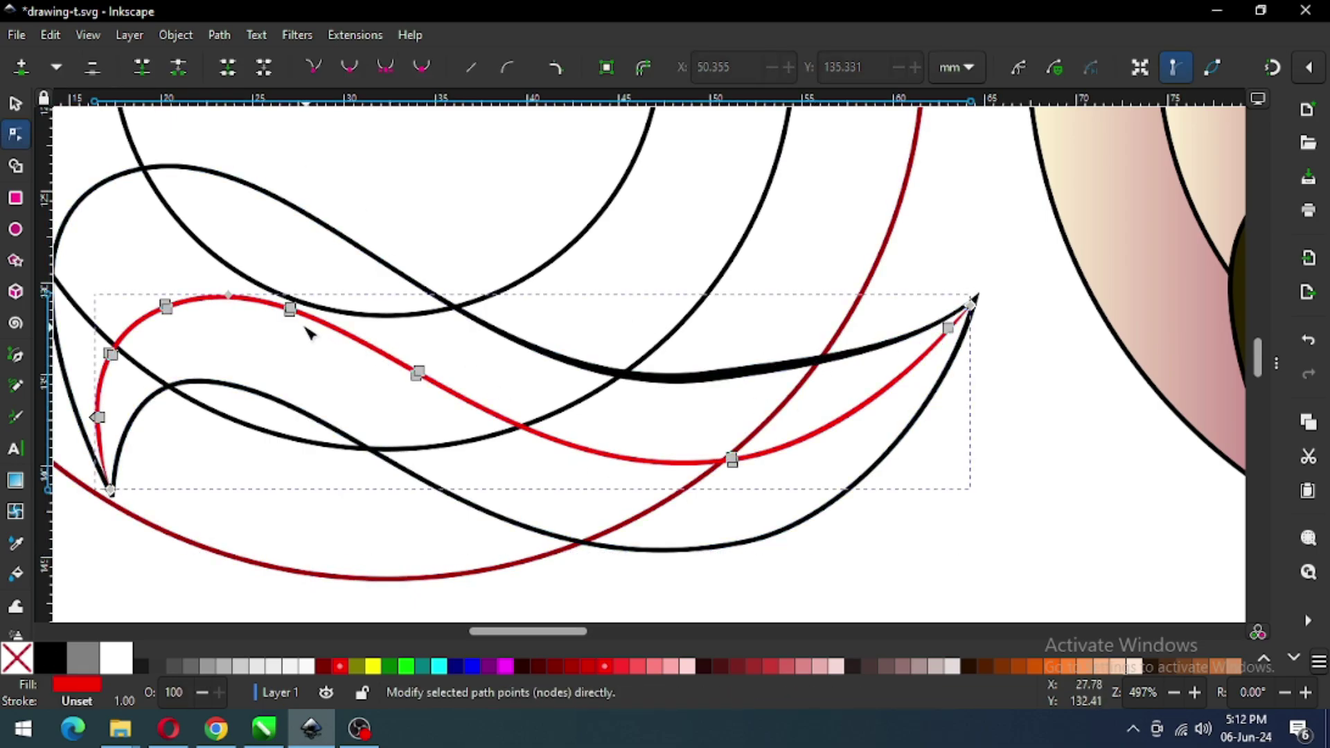
left_click_drag(291, 309, 292, 306)
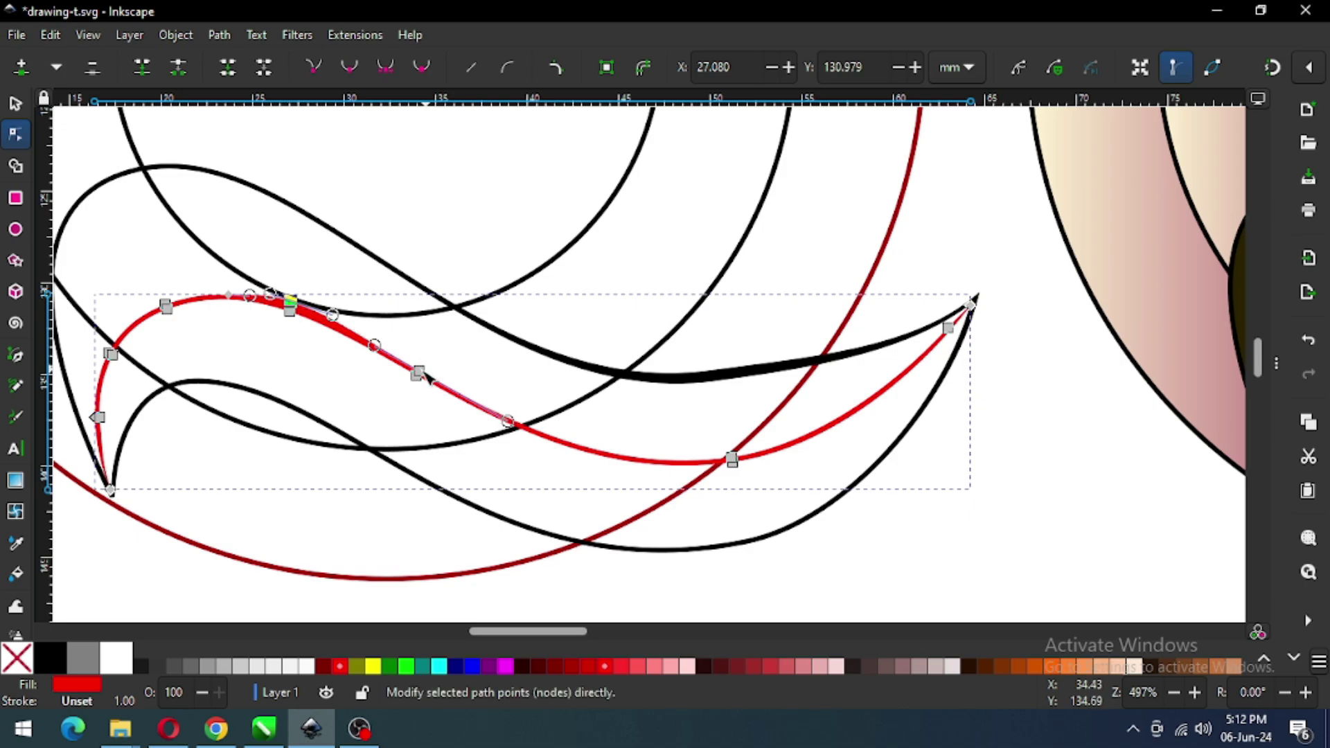
left_click_drag(419, 374, 424, 366)
left_click(1010, 489)
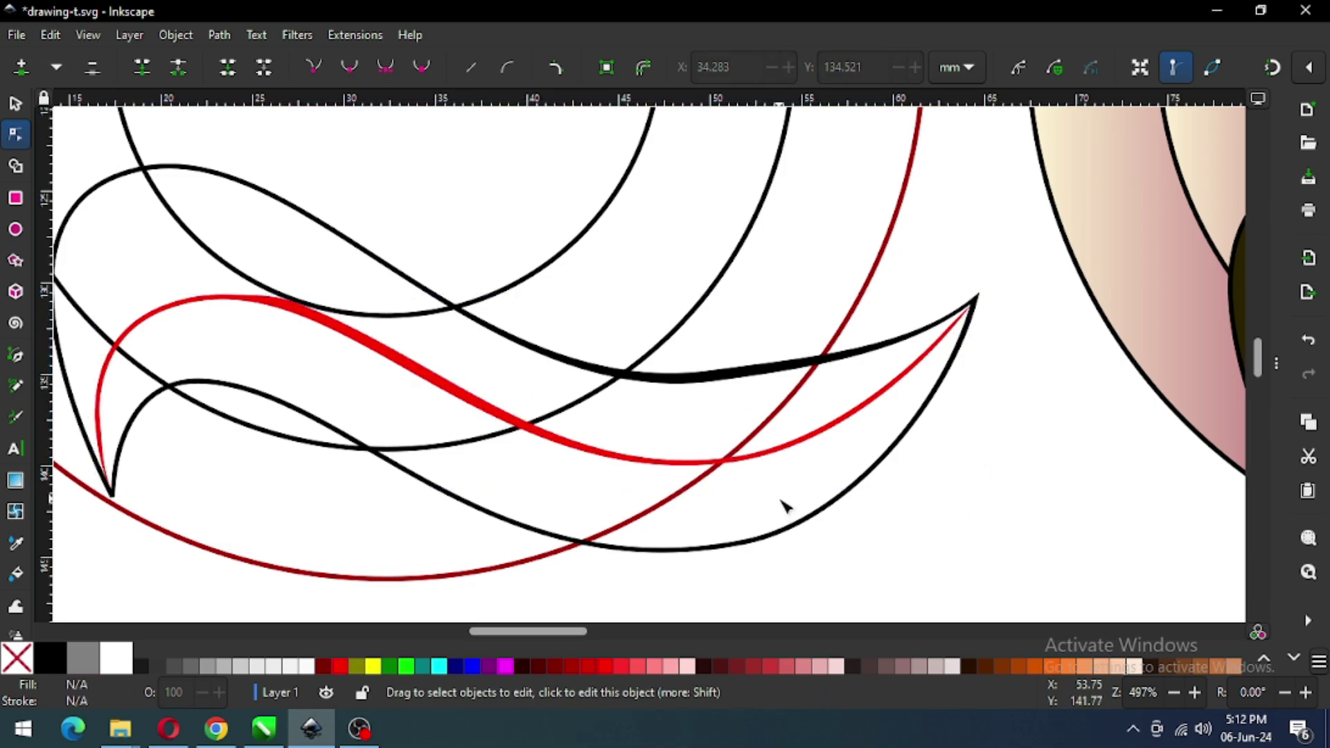
key("minus")
key("minus")
key("minus")
key("minus")
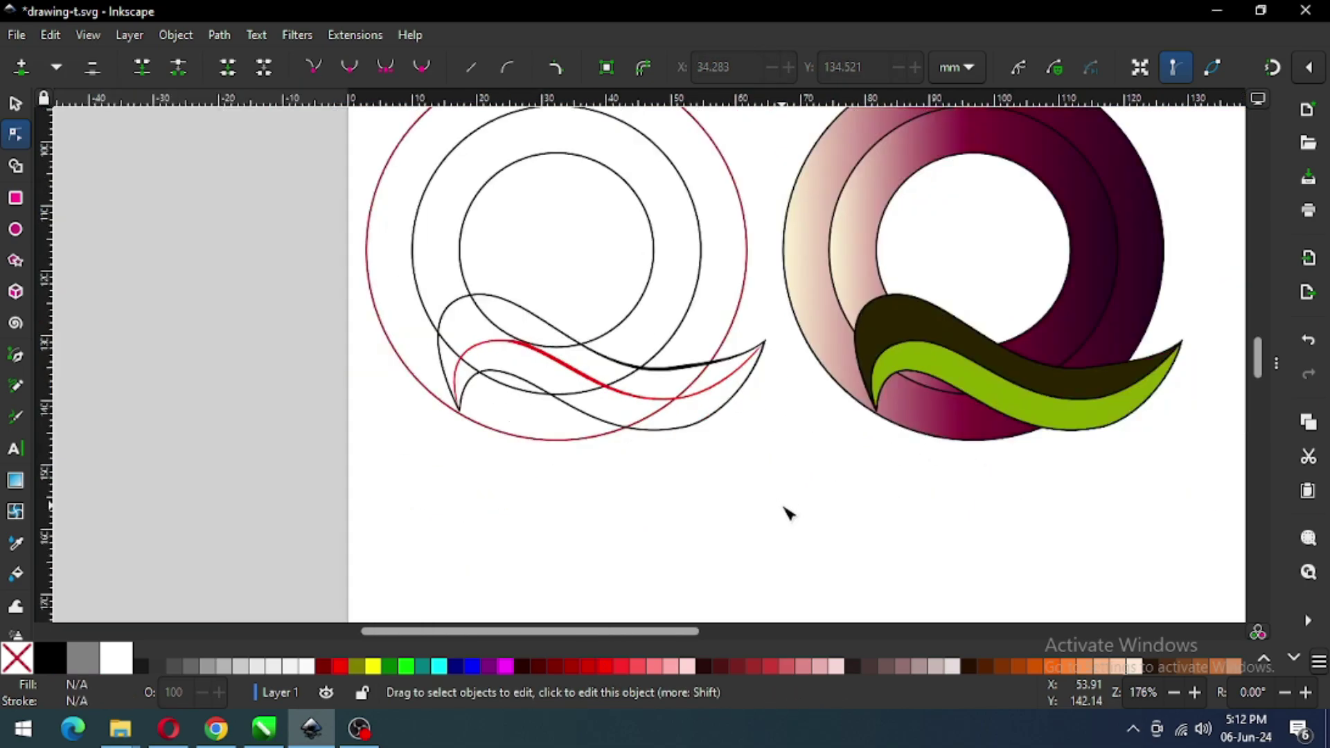
Step: Remove the stroke from all four paths of the coloured emblem and save the document
left_click(18, 109)
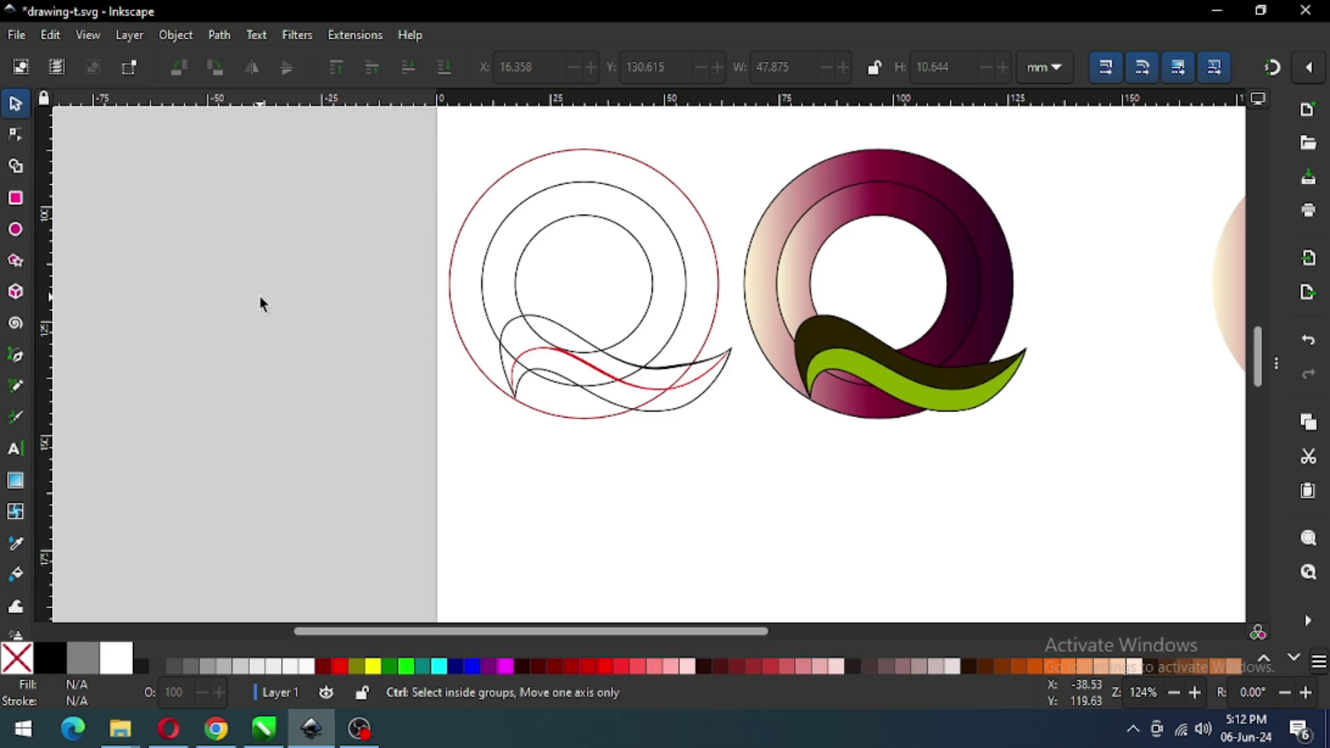
key("ctrl+s")
left_click_drag(1086, 148, 726, 469)
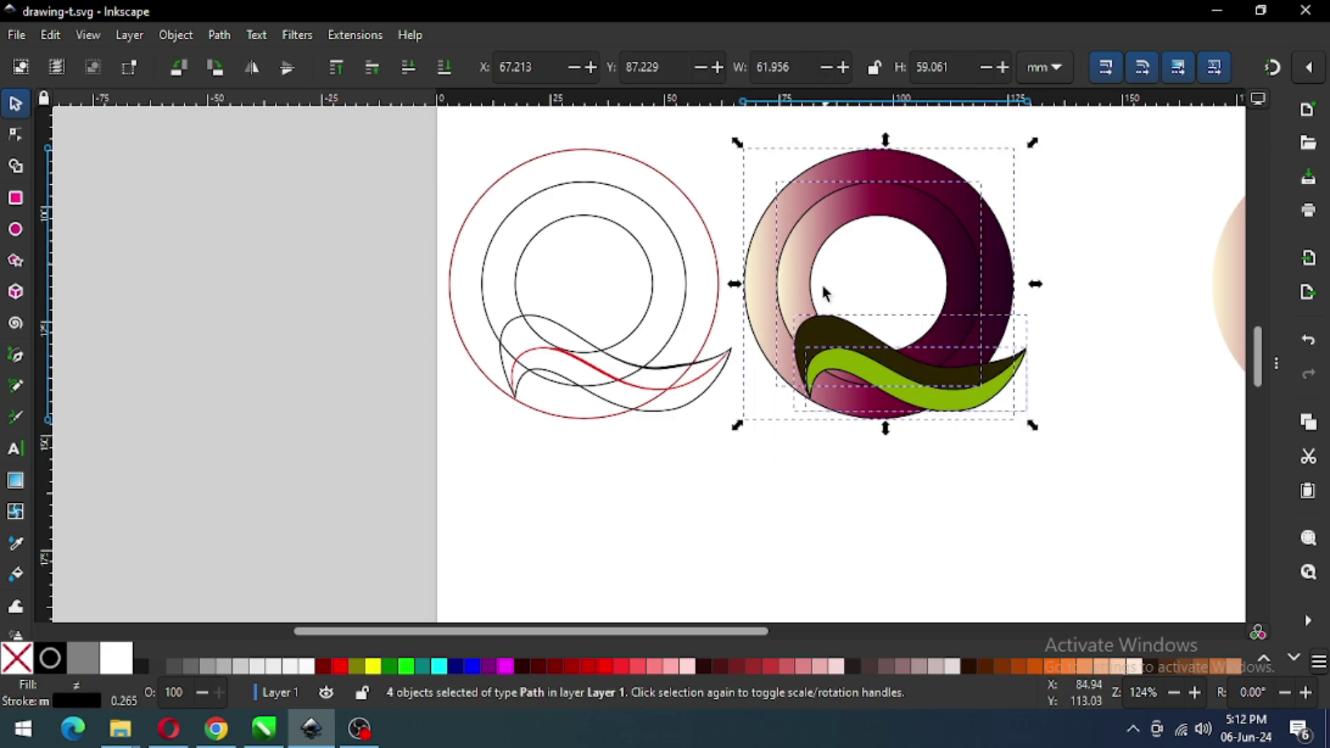
left_click(16, 658, "shift")
left_click(627, 528)
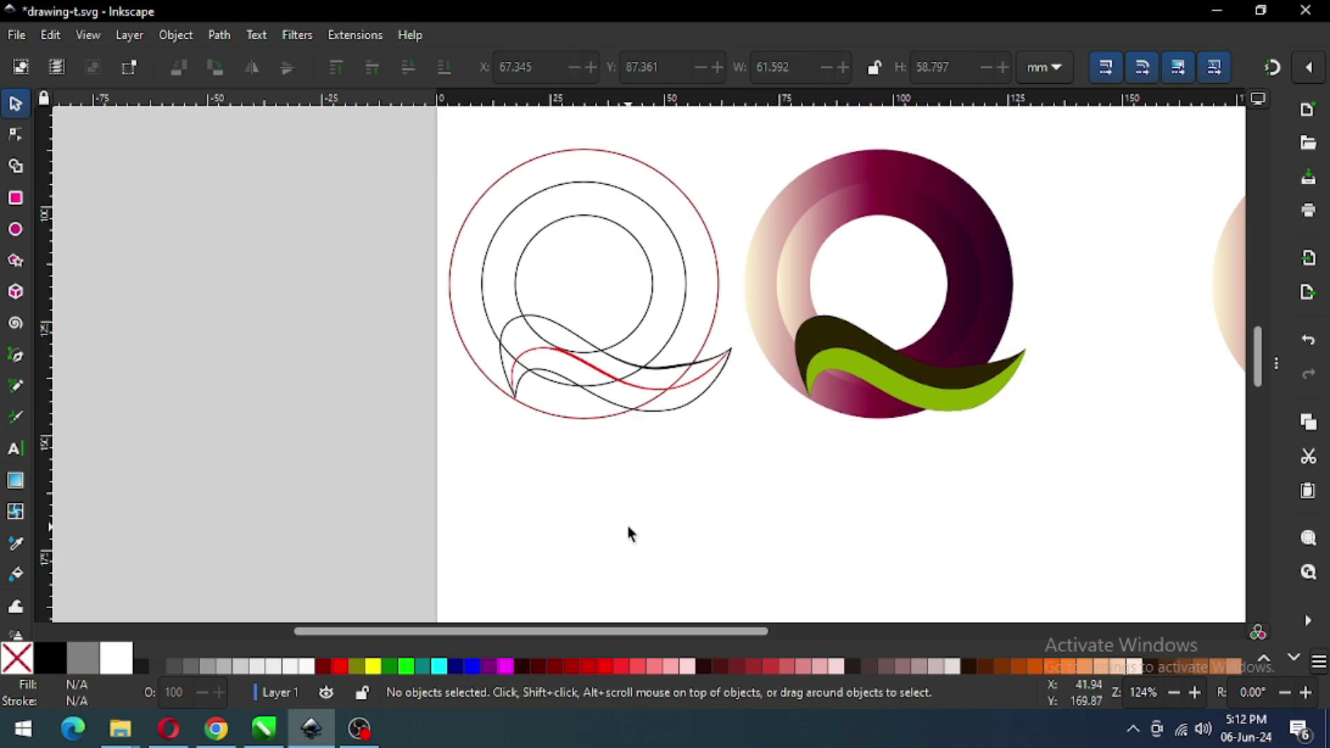
key("ctrl+s")
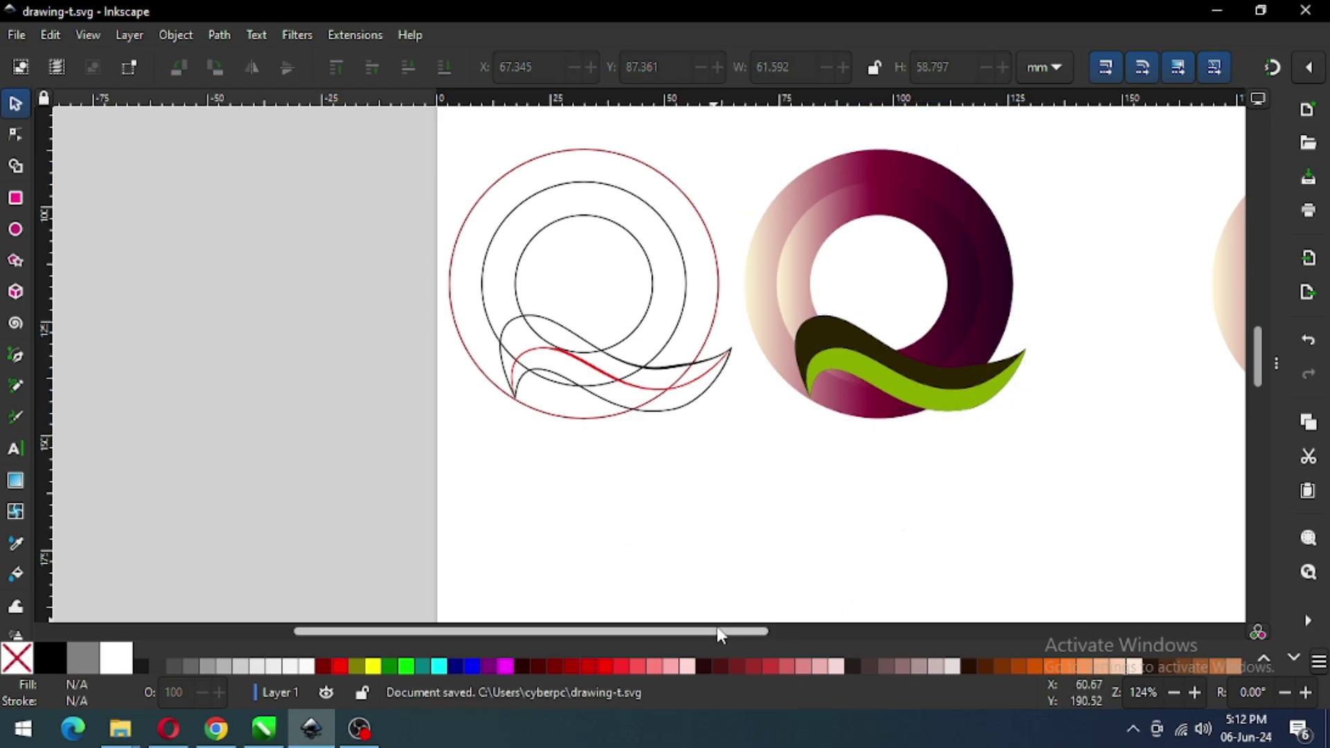
Step: Bring all the artwork into view and turn snapping off and on again
left_click_drag(718, 631, 769, 631)
key("5")
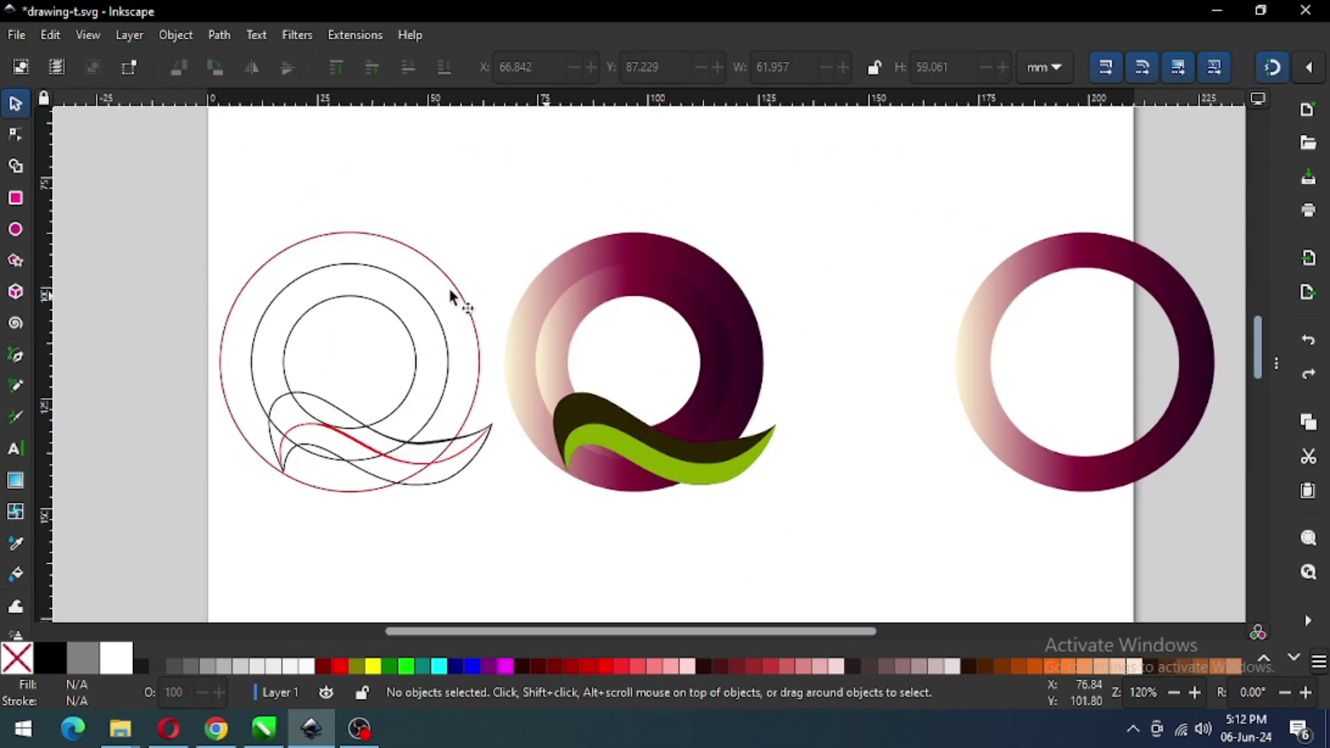
left_click(1274, 69)
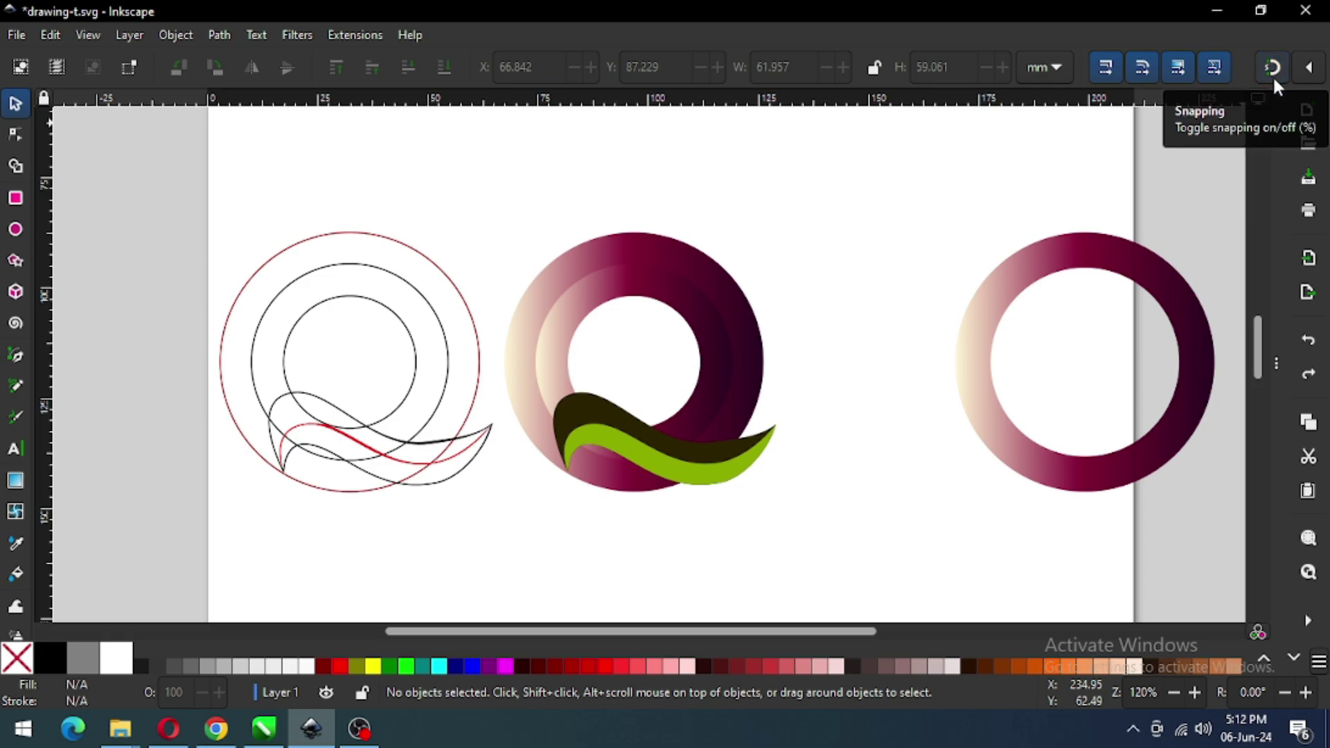
left_click(1273, 67)
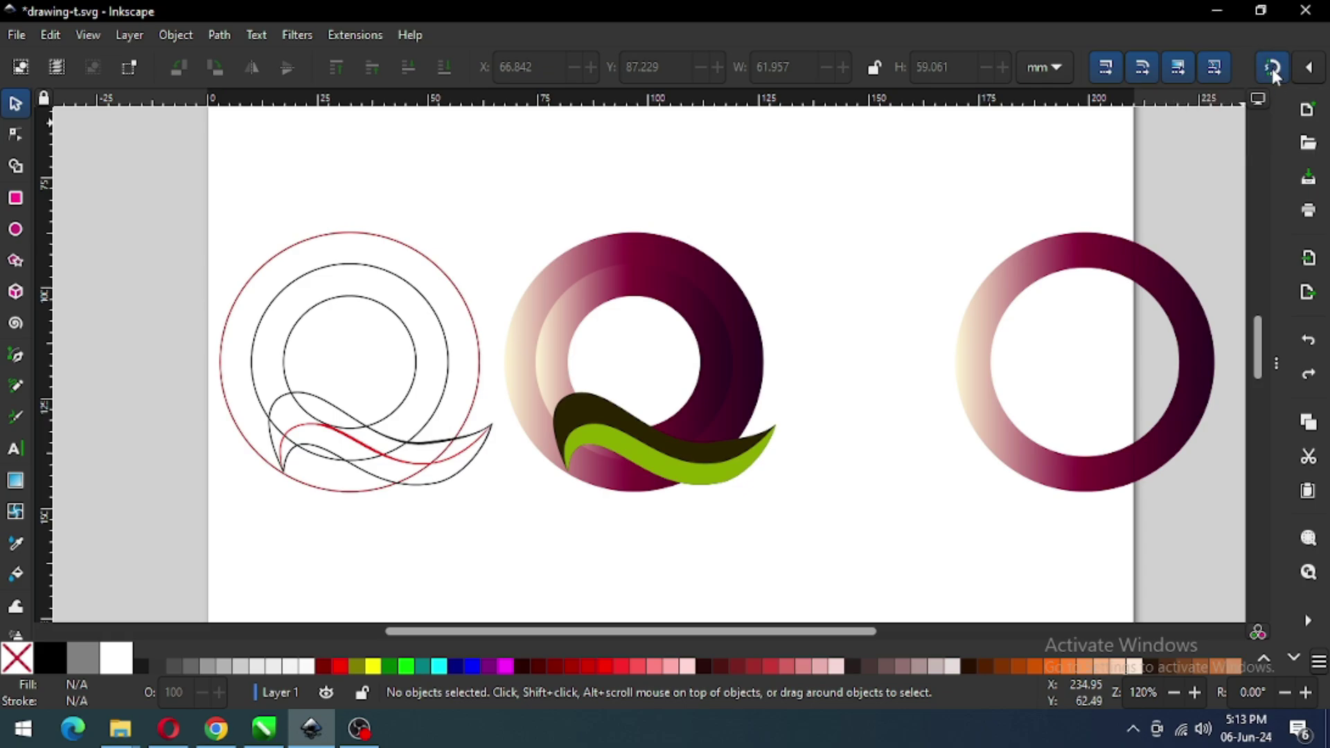
Step: Move the five outline paths of the construction copy onto the coloured emblem, lining them up with its edges
left_click_drag(195, 208, 503, 506)
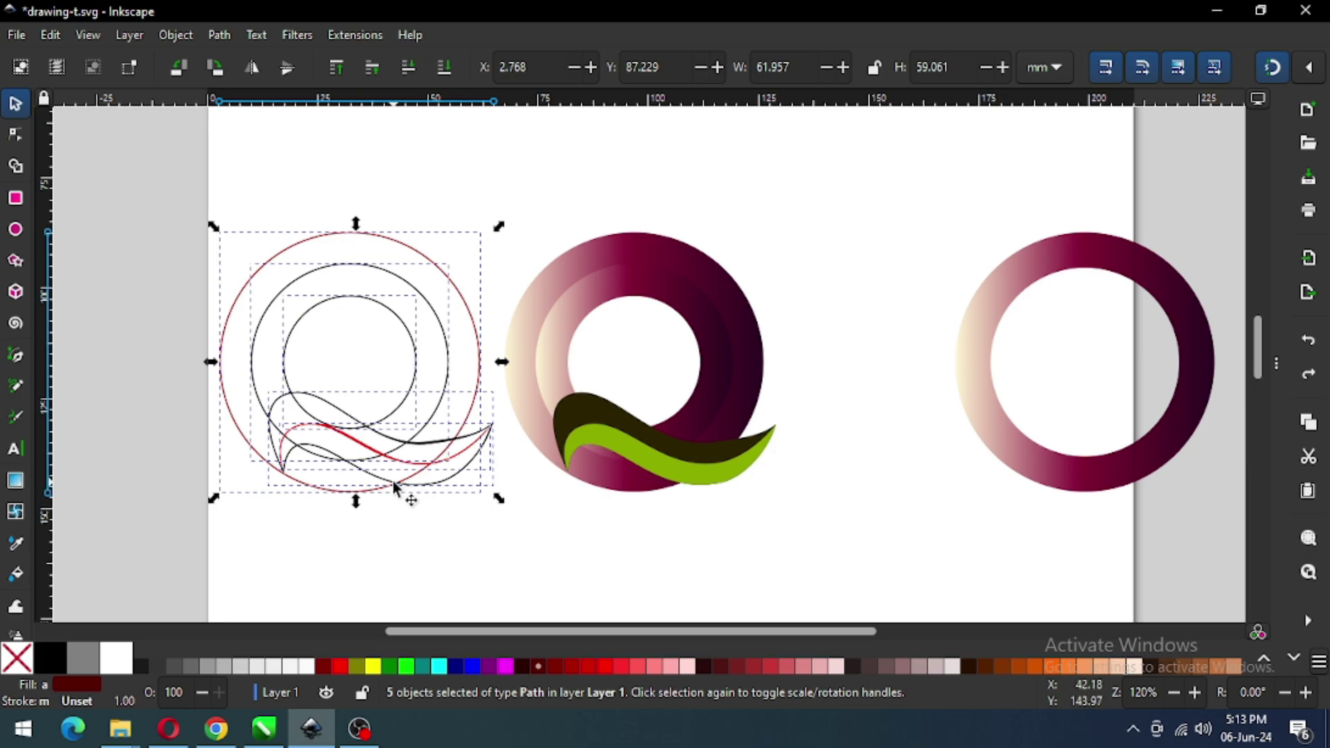
left_click_drag(392, 487, 573, 444)
left_click(173, 35)
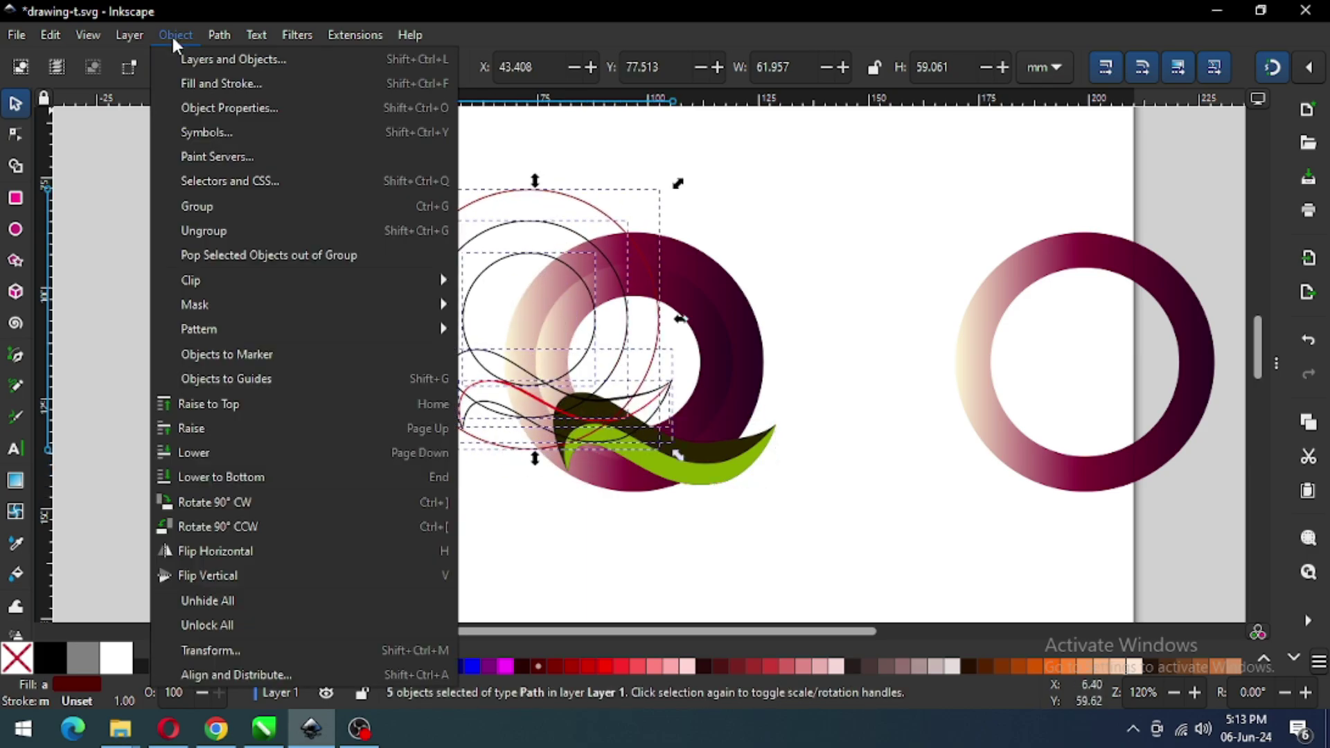
left_click(198, 229)
key("z")
left_click_drag(388, 348, 787, 513)
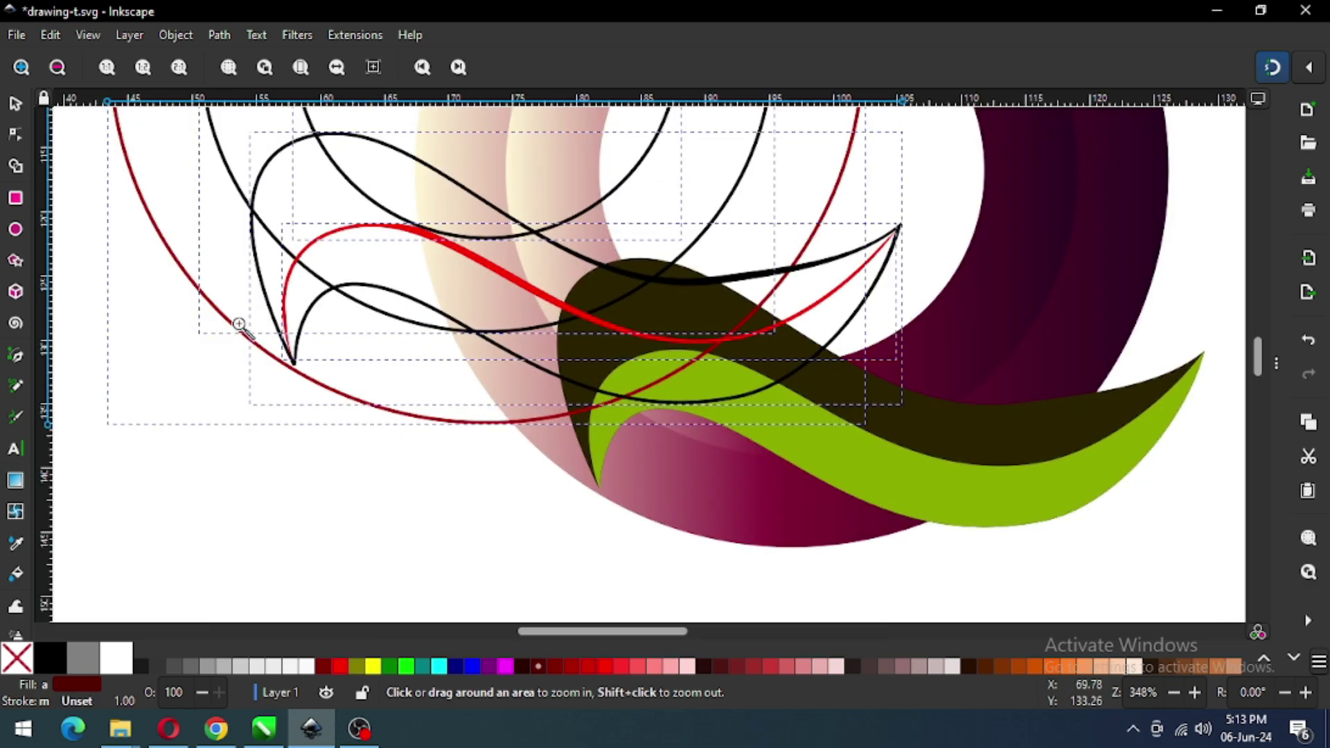
left_click(15, 103)
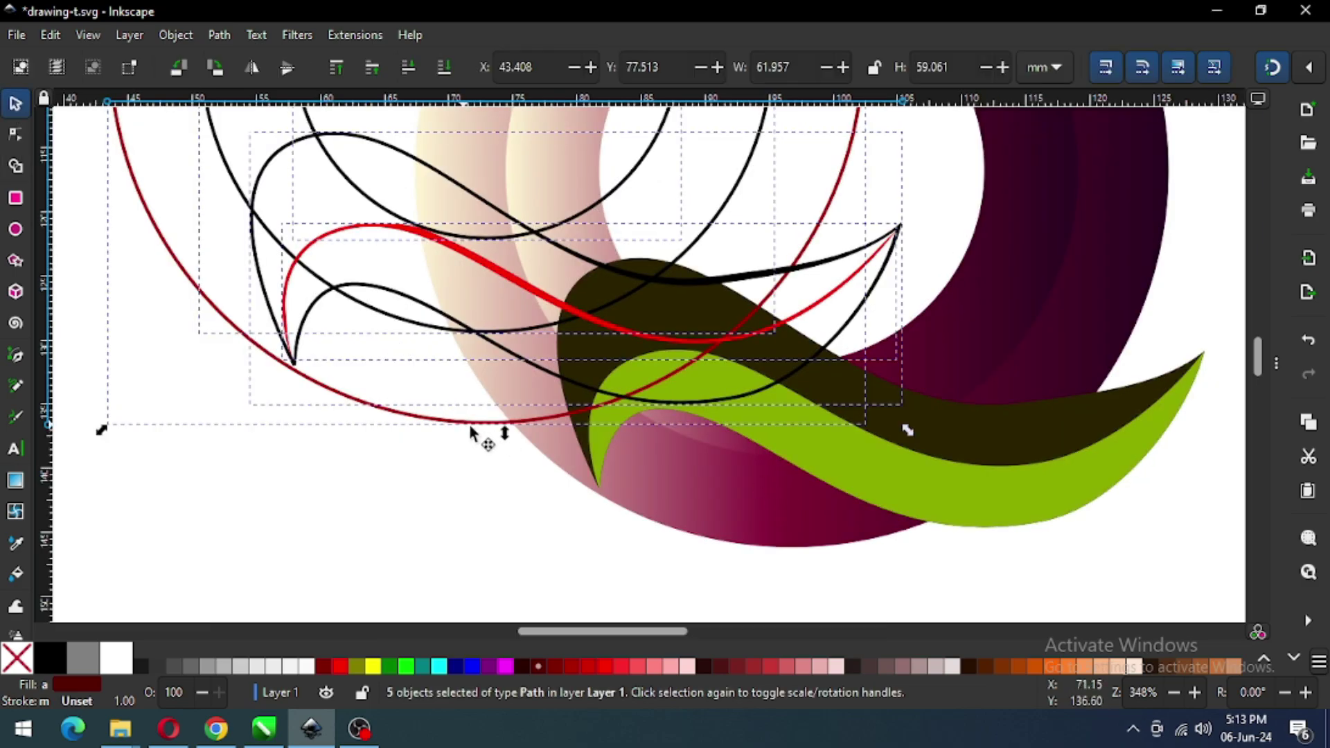
left_click_drag(470, 428, 786, 547)
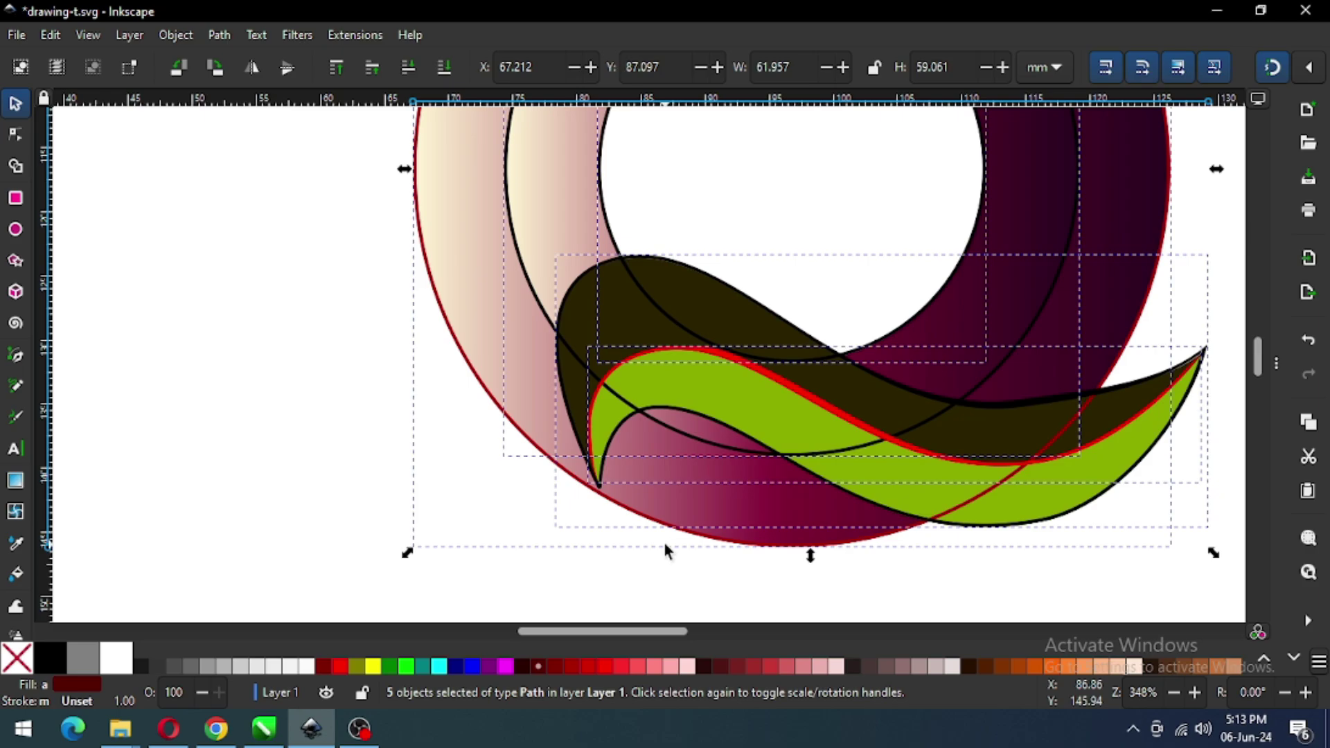
Step: Ungroup the five selected outline paths lying over the coloured emblem and deselect them
key("minus")
key("minus")
key("minus")
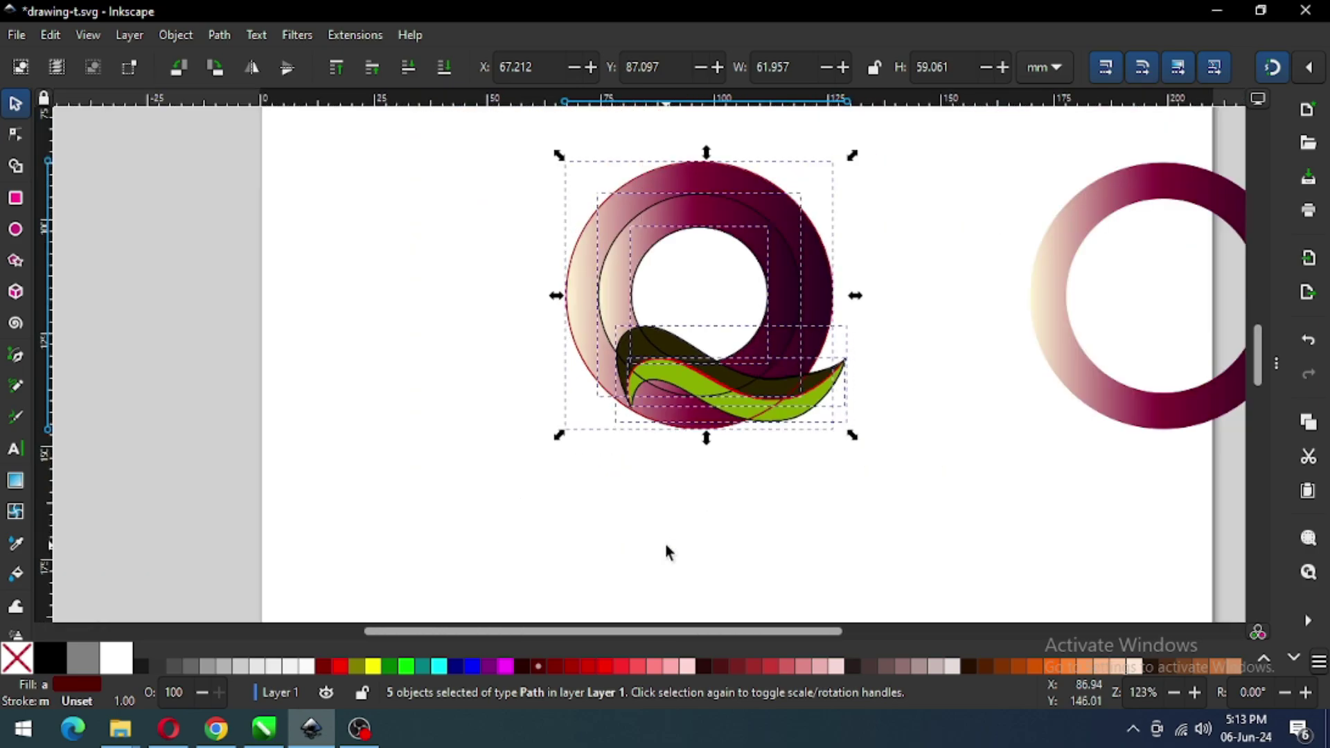
left_click(177, 35)
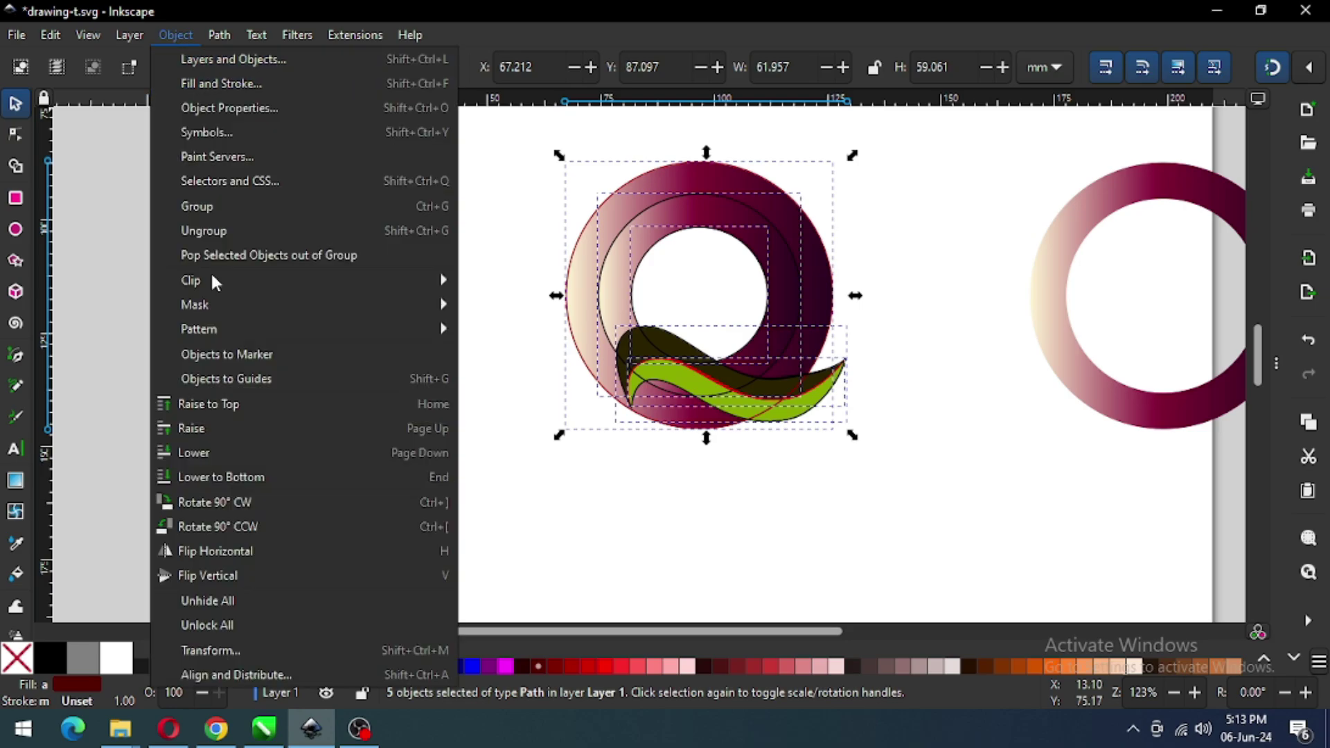
left_click(207, 228)
left_click(267, 405)
Step: Raise the four wave paths, fills and outlines, to the top of the stacking order and save the document
key("z")
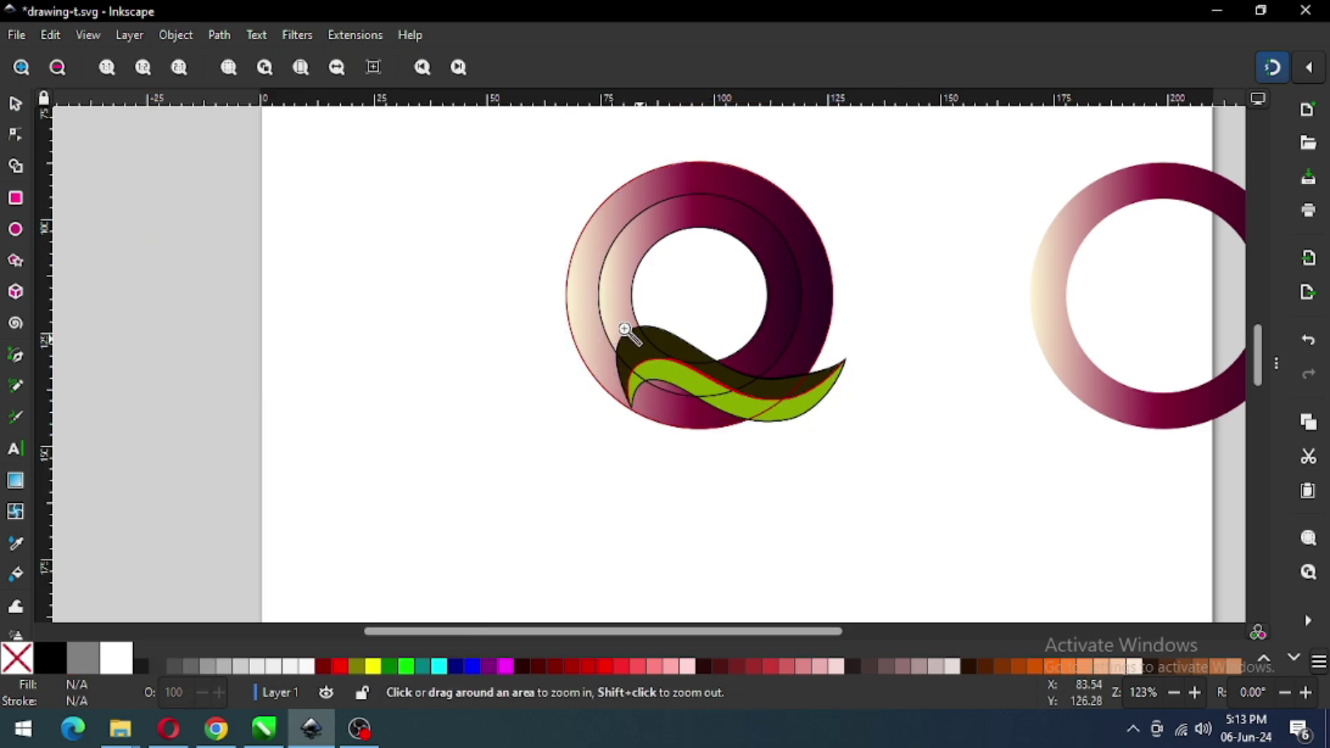
left_click_drag(534, 297, 929, 451)
key("s")
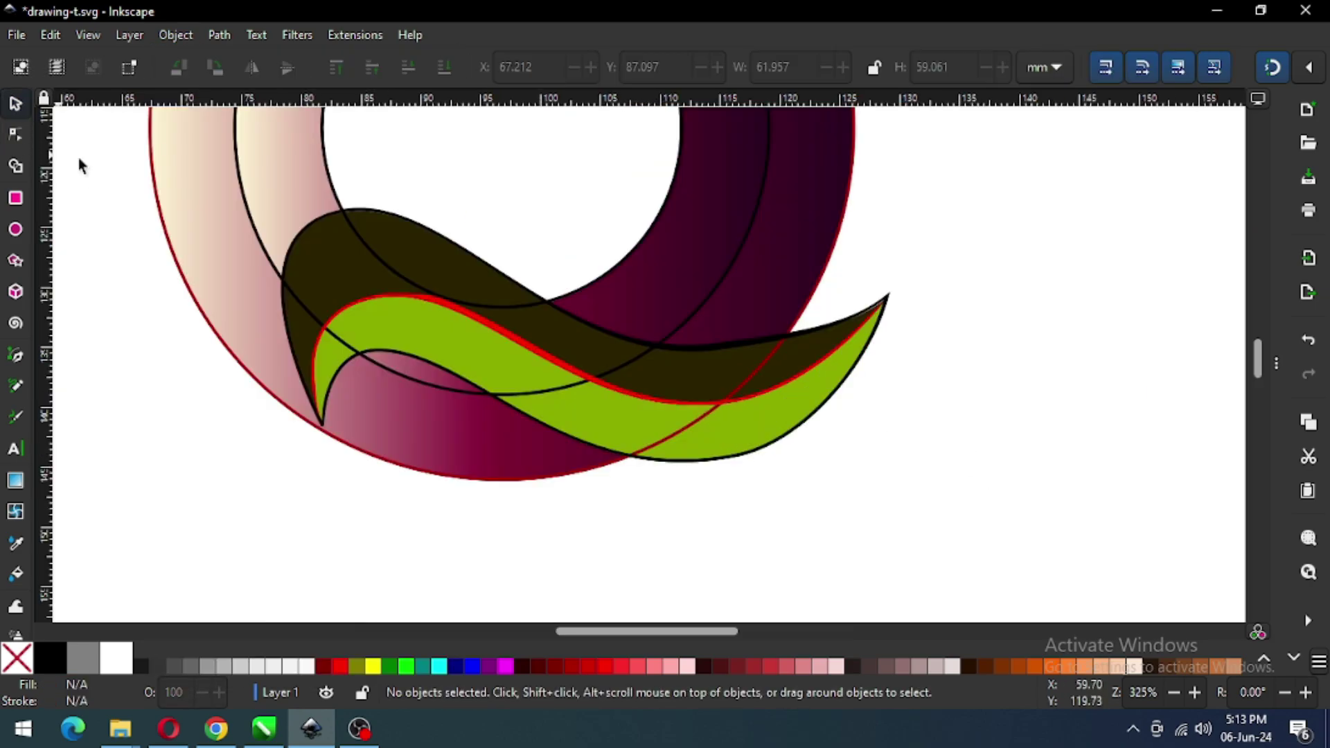
left_click_drag(1021, 523, 193, 188)
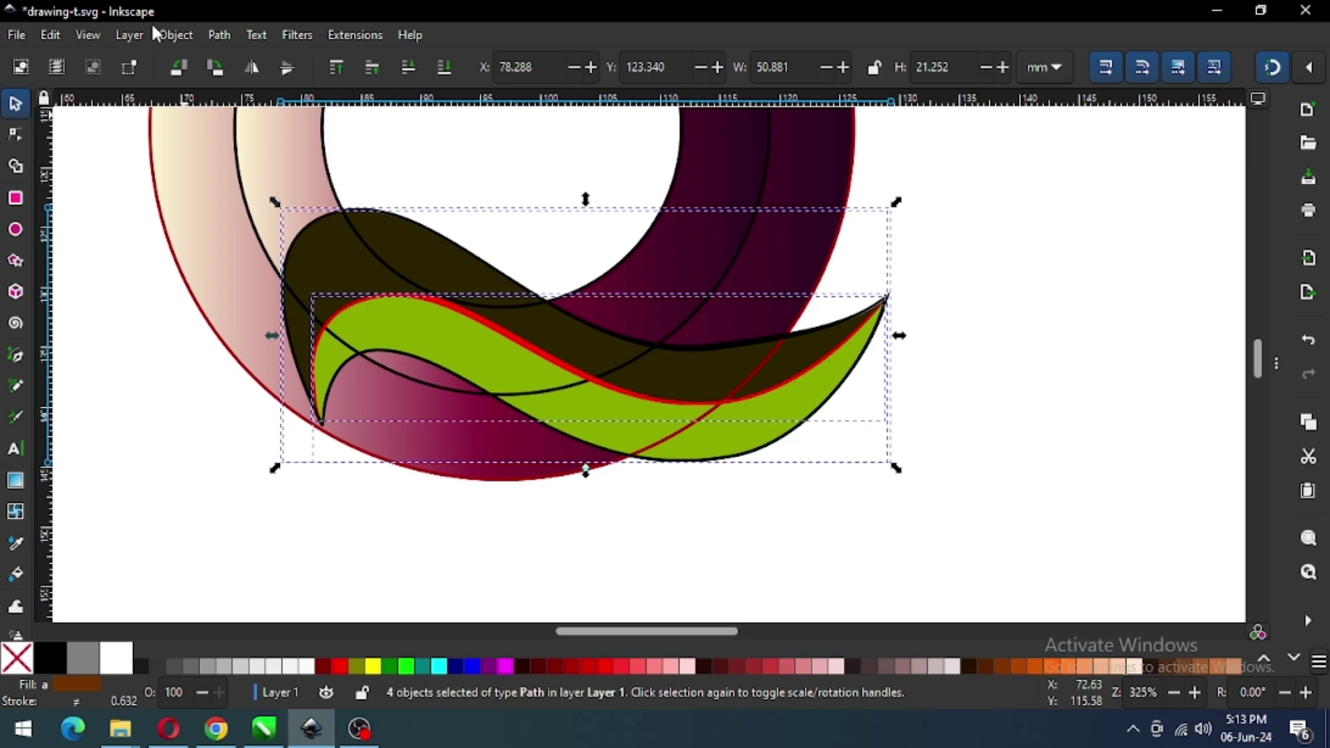
left_click(176, 35)
left_click(222, 403)
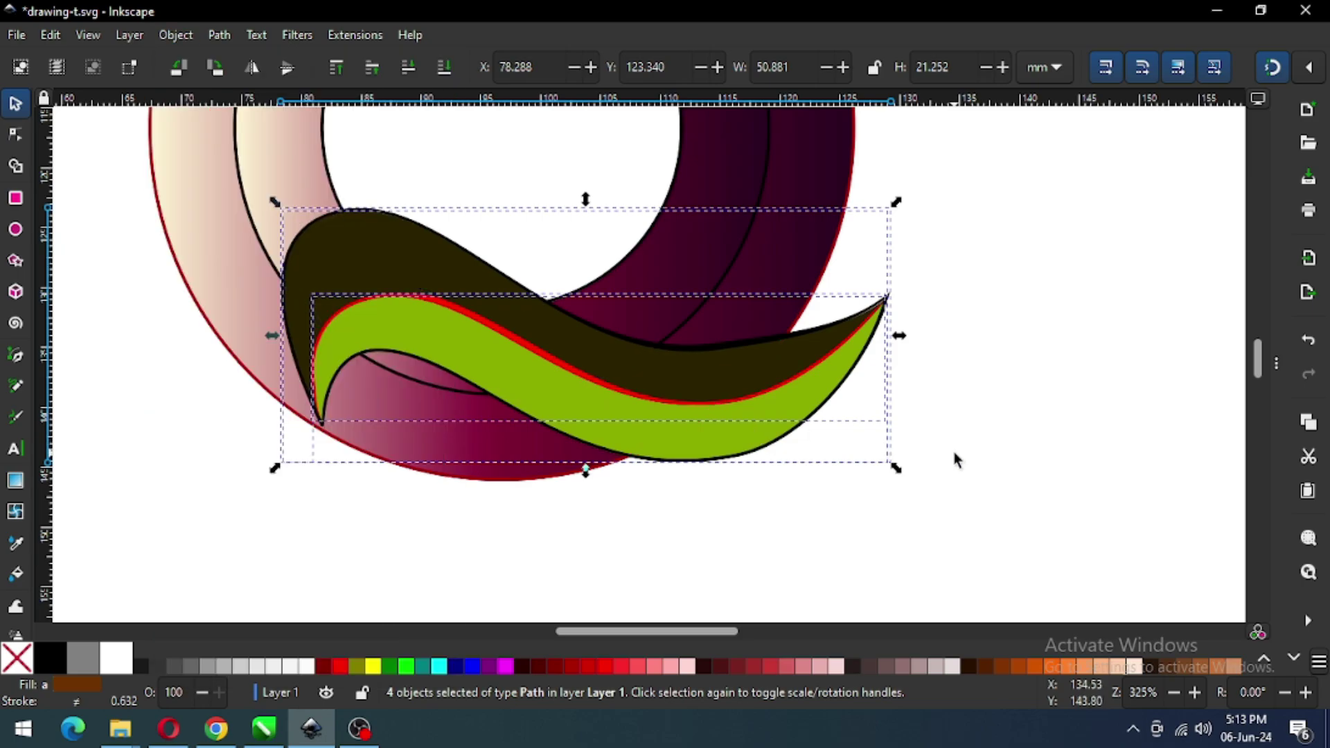
left_click(867, 460)
key("ctrl+s")
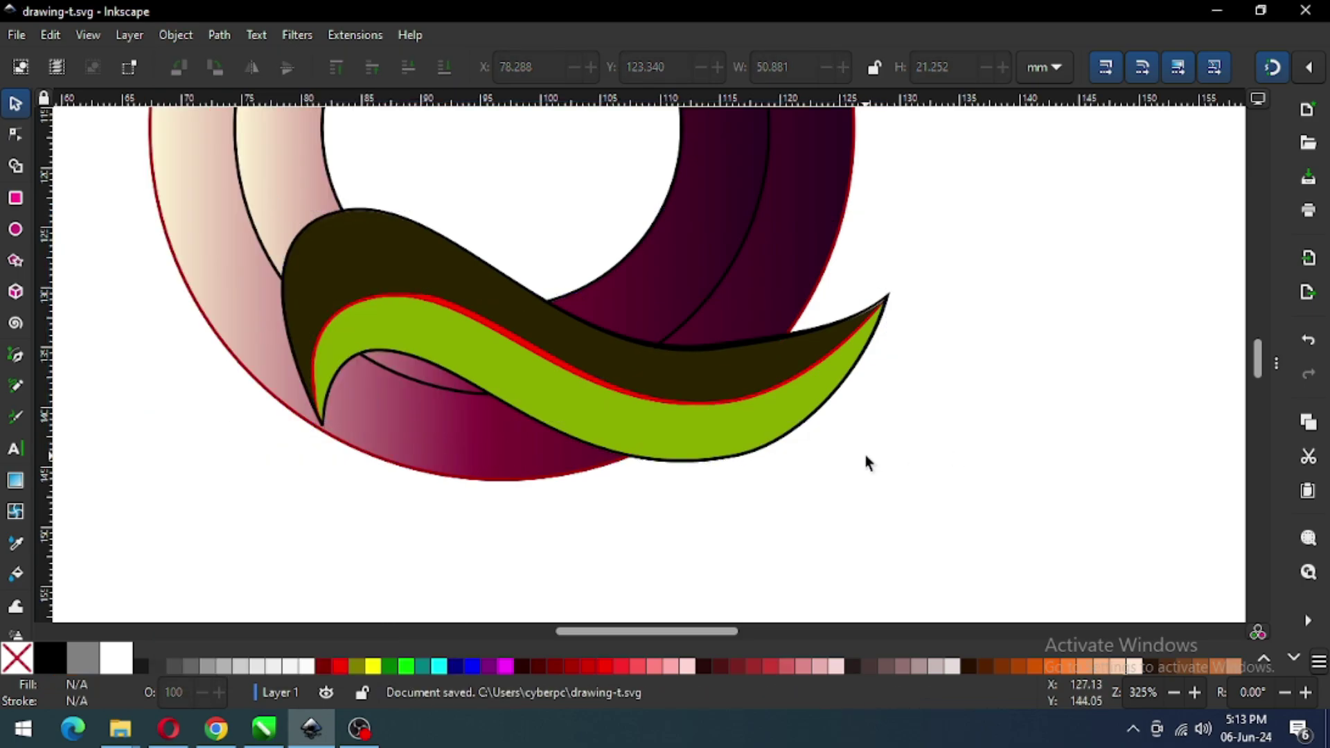
Step: Duplicate the dark wave shape and fill the duplicate with navy blue
left_click(696, 372)
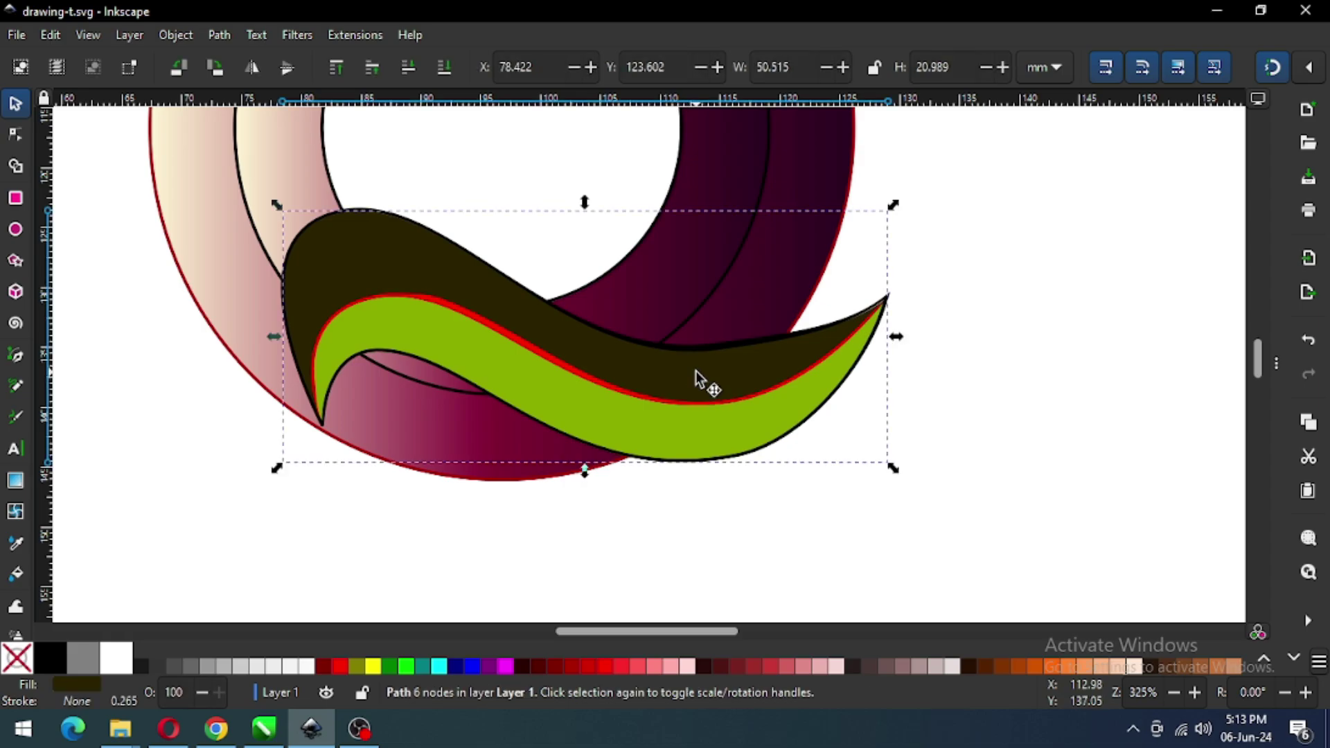
right_click(696, 369)
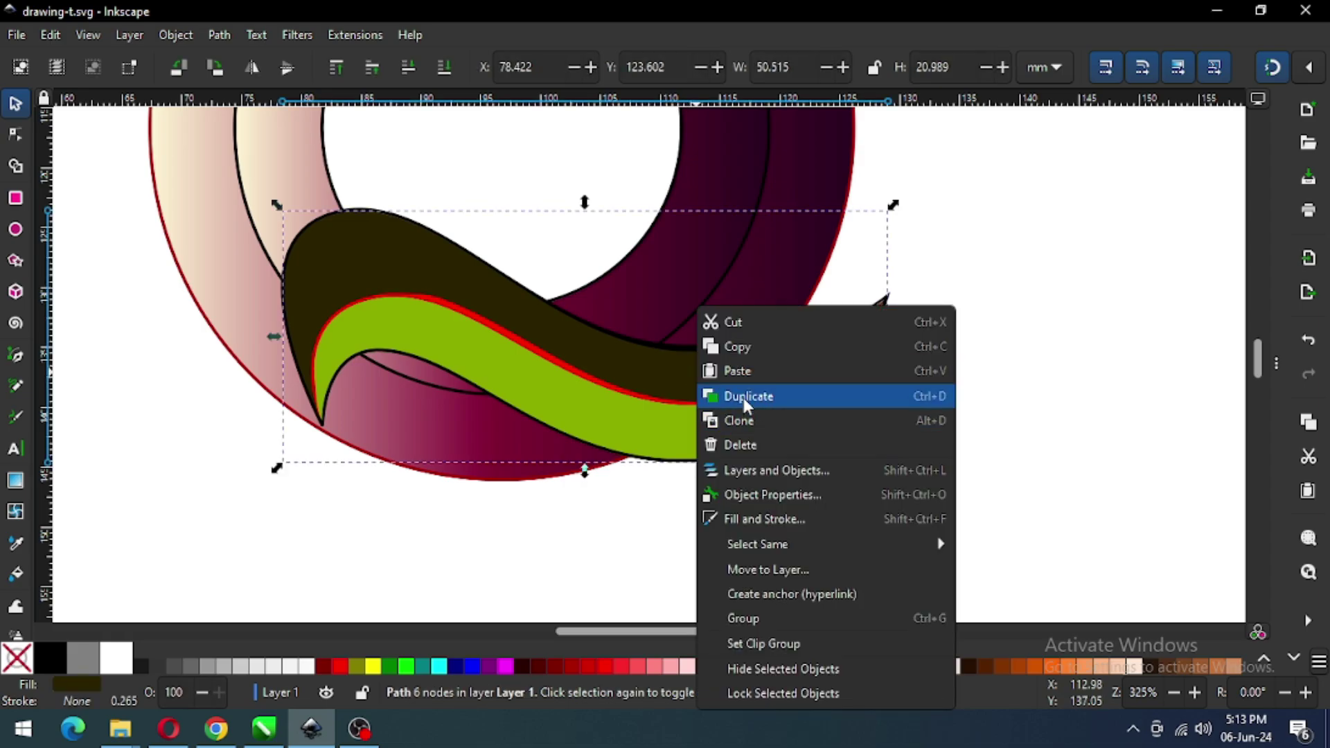
left_click(743, 398)
left_click(455, 665)
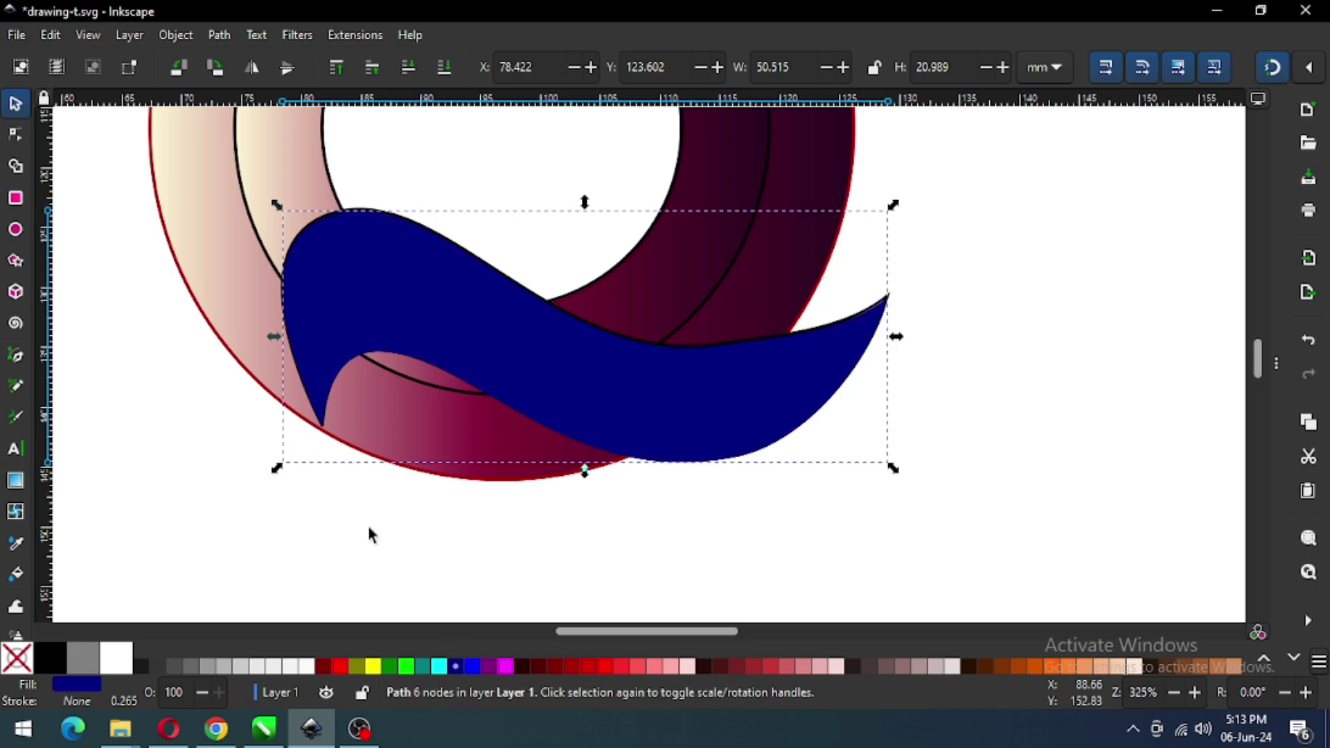
Step: Widen the navy wave by moving its upper-edge middle node upward and its lower-edge left node downward, with snapping off
left_click(17, 135)
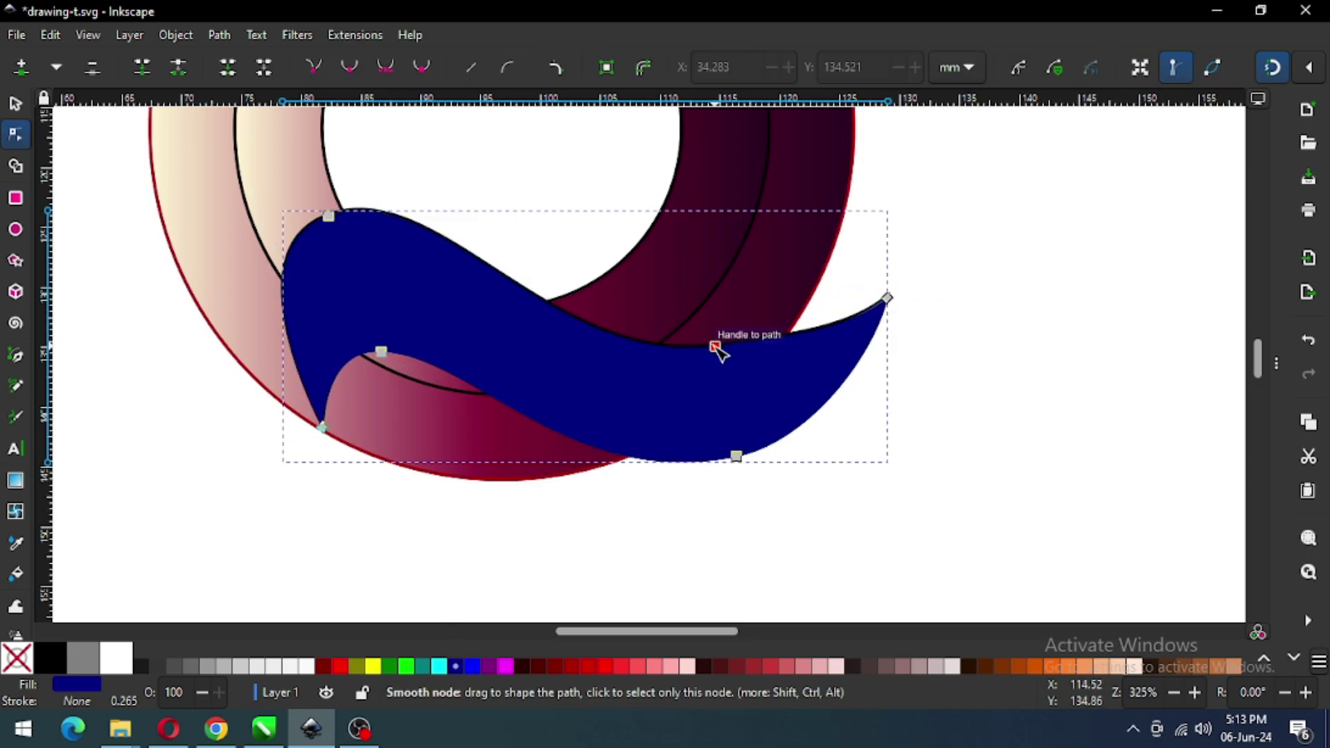
left_click_drag(715, 345, 708, 320)
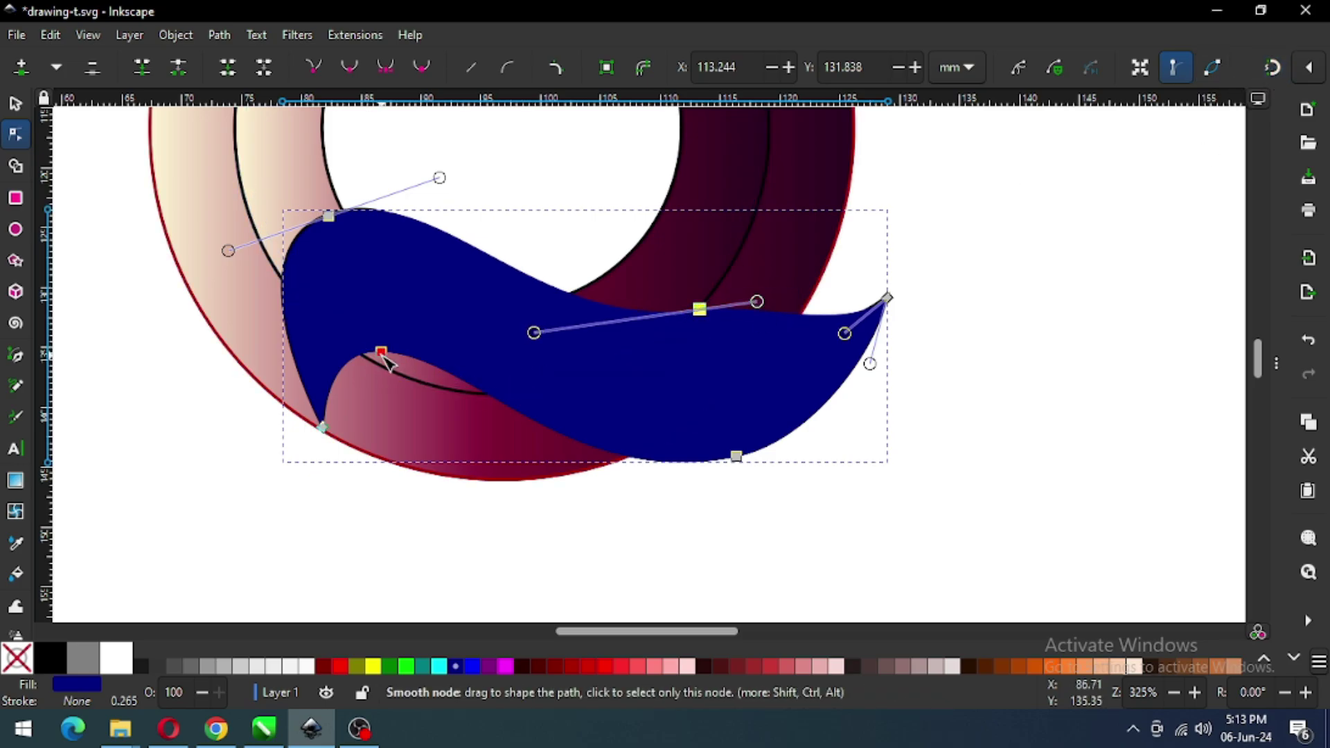
left_click_drag(386, 361, 390, 391)
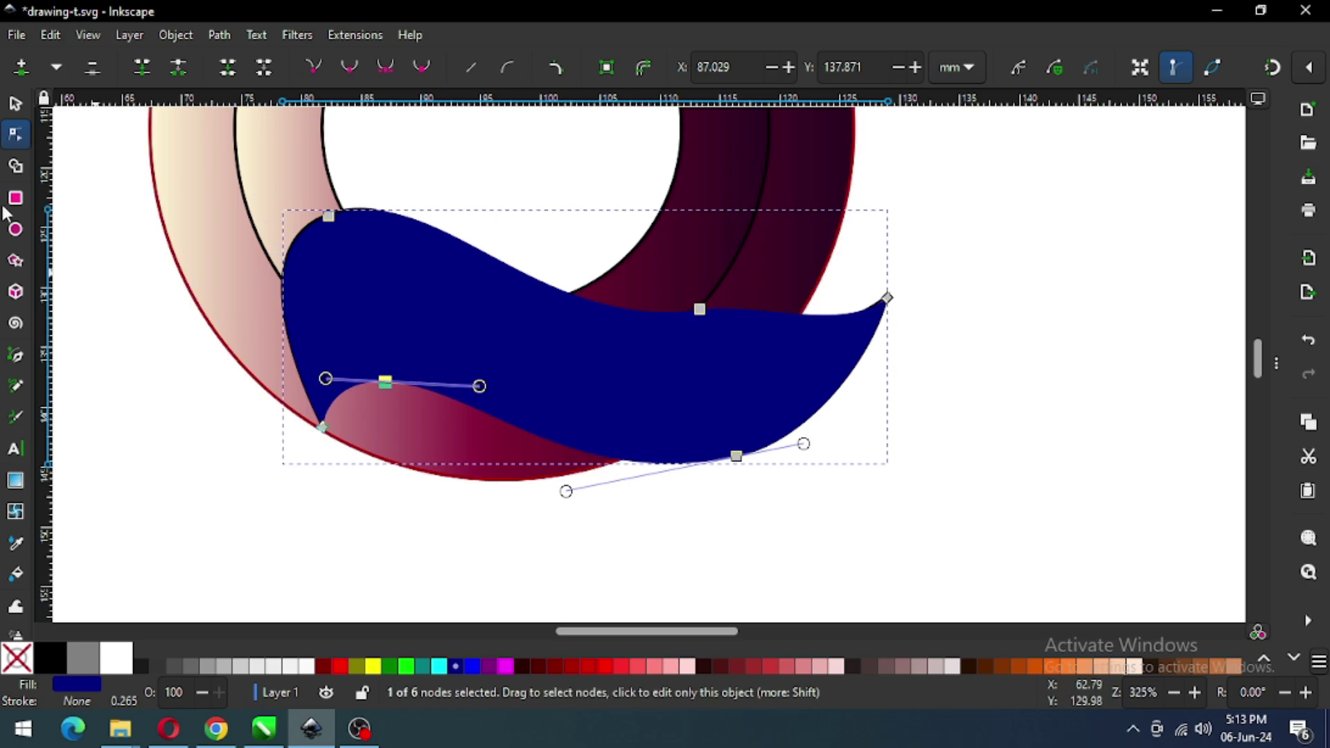
left_click(15, 105)
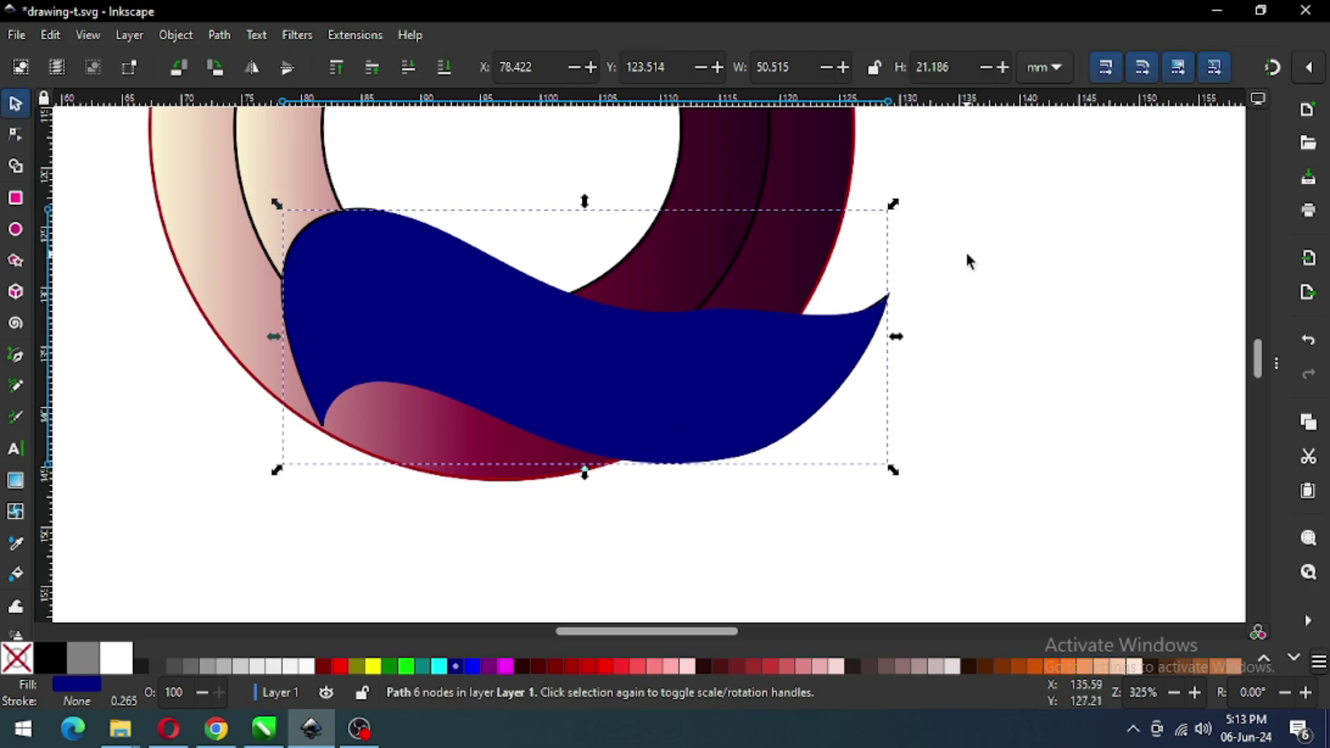
left_click(998, 232)
Step: Raise the four original wave paths to the top, leaving the navy wave behind them
left_click_drag(1028, 220, 908, 315)
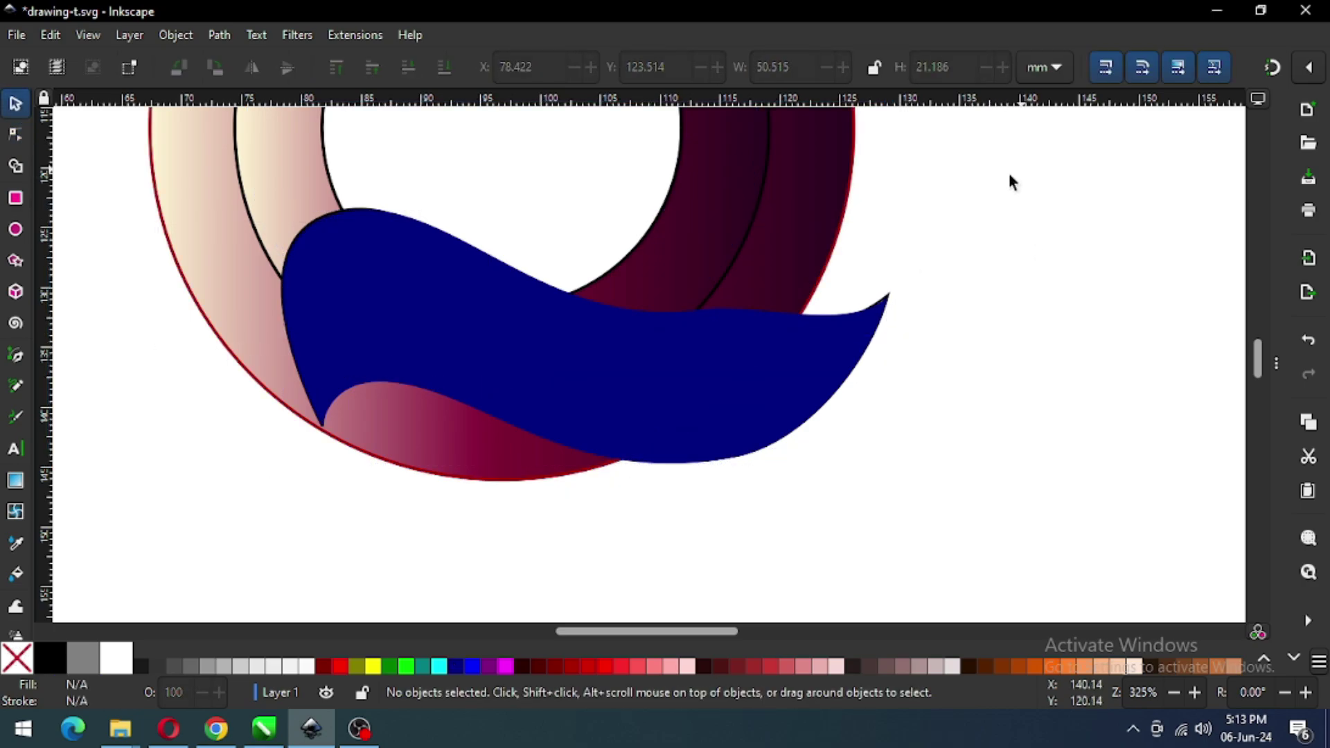
left_click_drag(1010, 176, 236, 505)
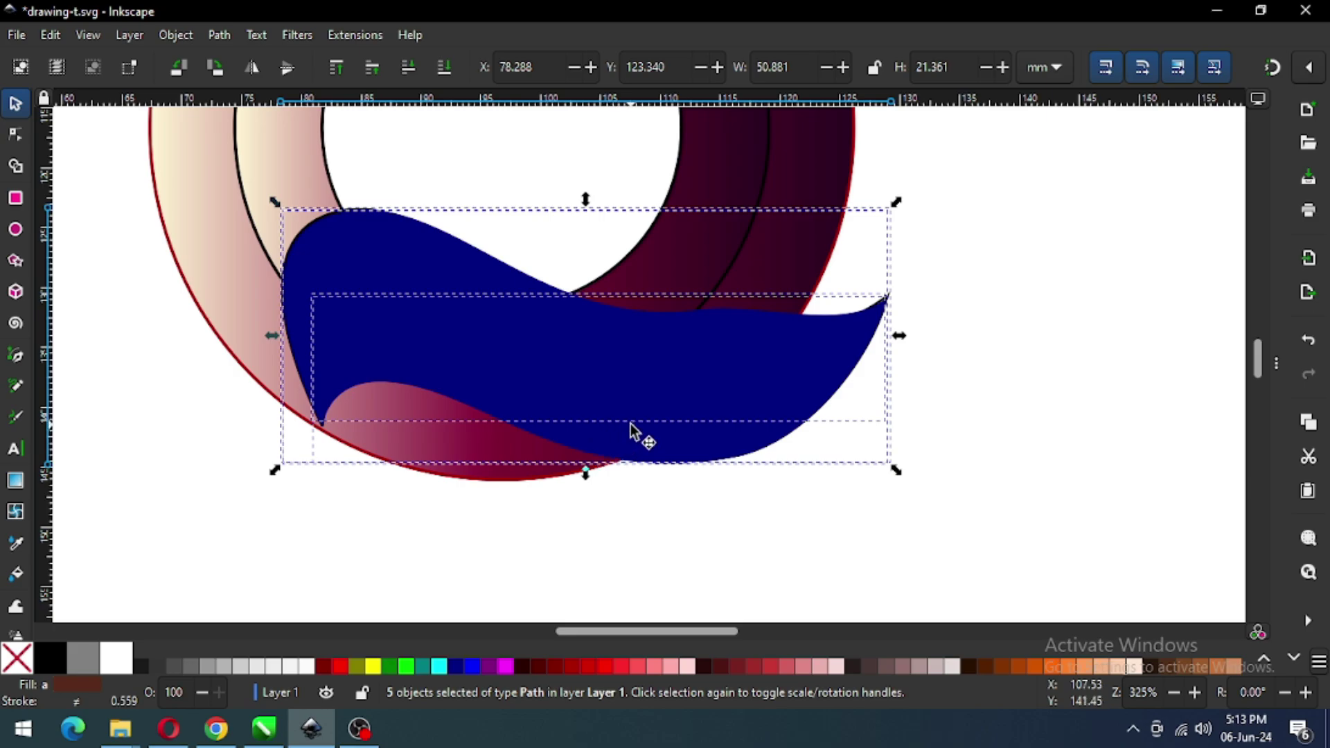
key("shift")
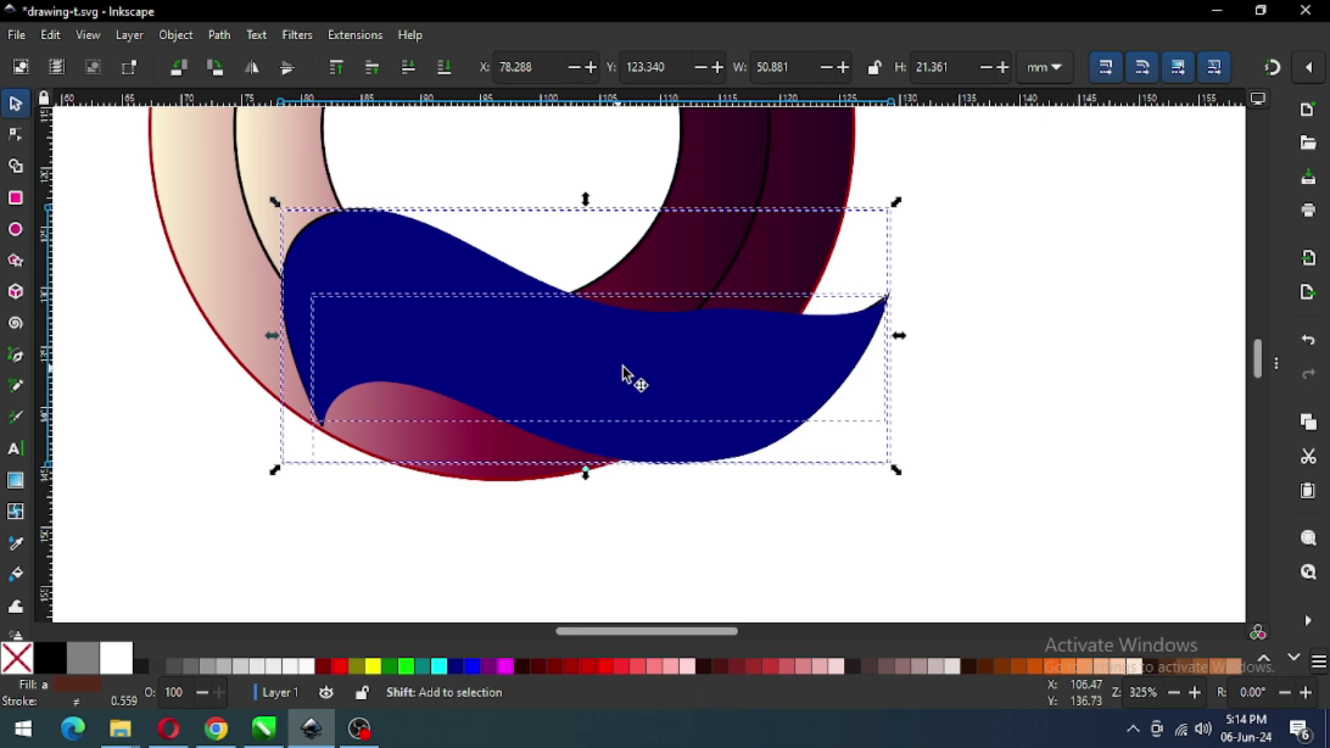
left_click(621, 374, "shift")
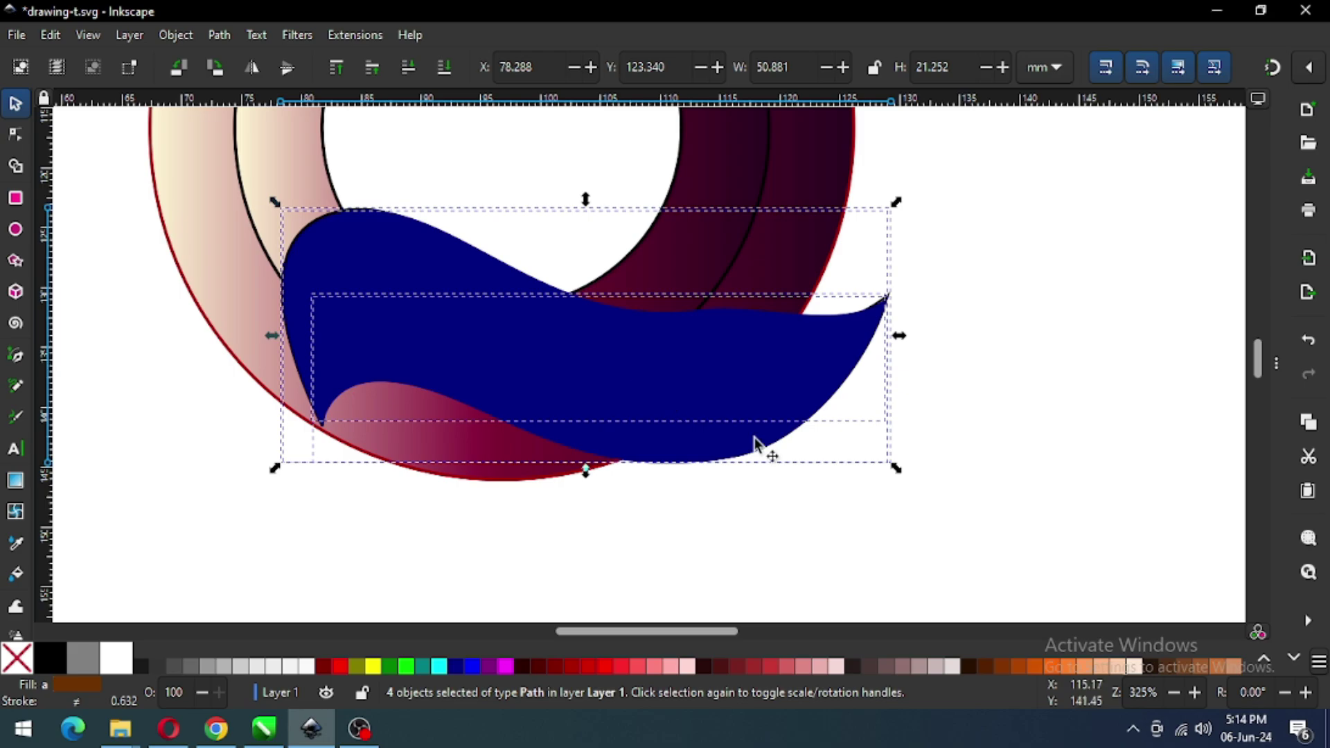
left_click(176, 35)
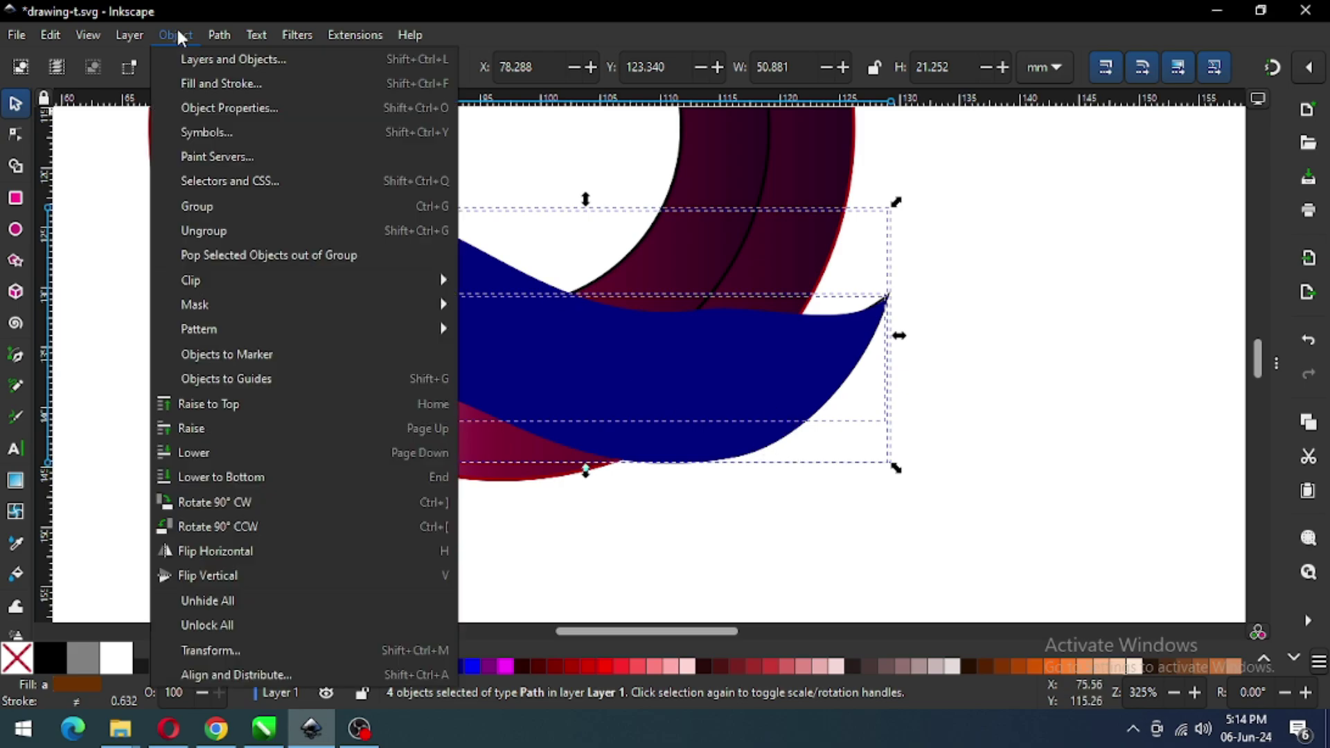
left_click(217, 405)
left_click(1009, 326)
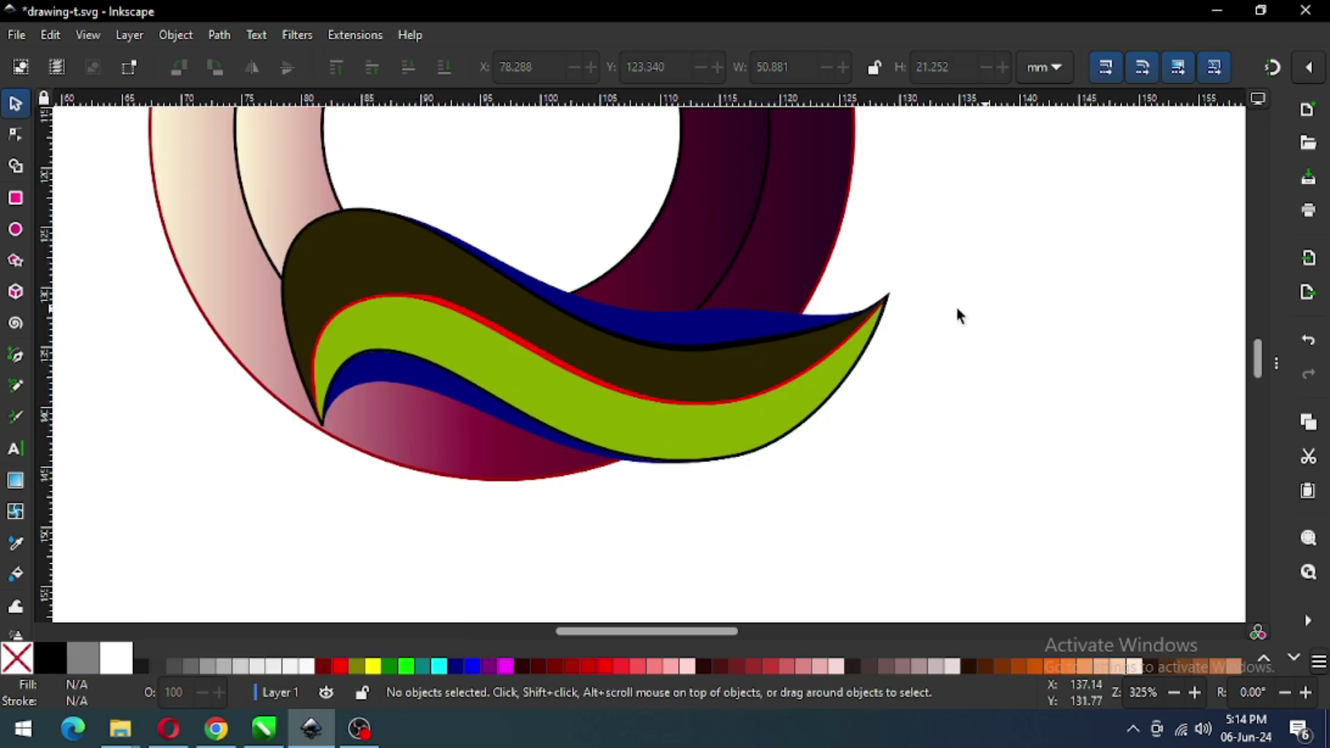
Step: Reshape the navy wave's upper edge by lowering its middle node slightly and adjusting the handles of that node and the right tip
left_click(710, 326)
left_click(15, 135)
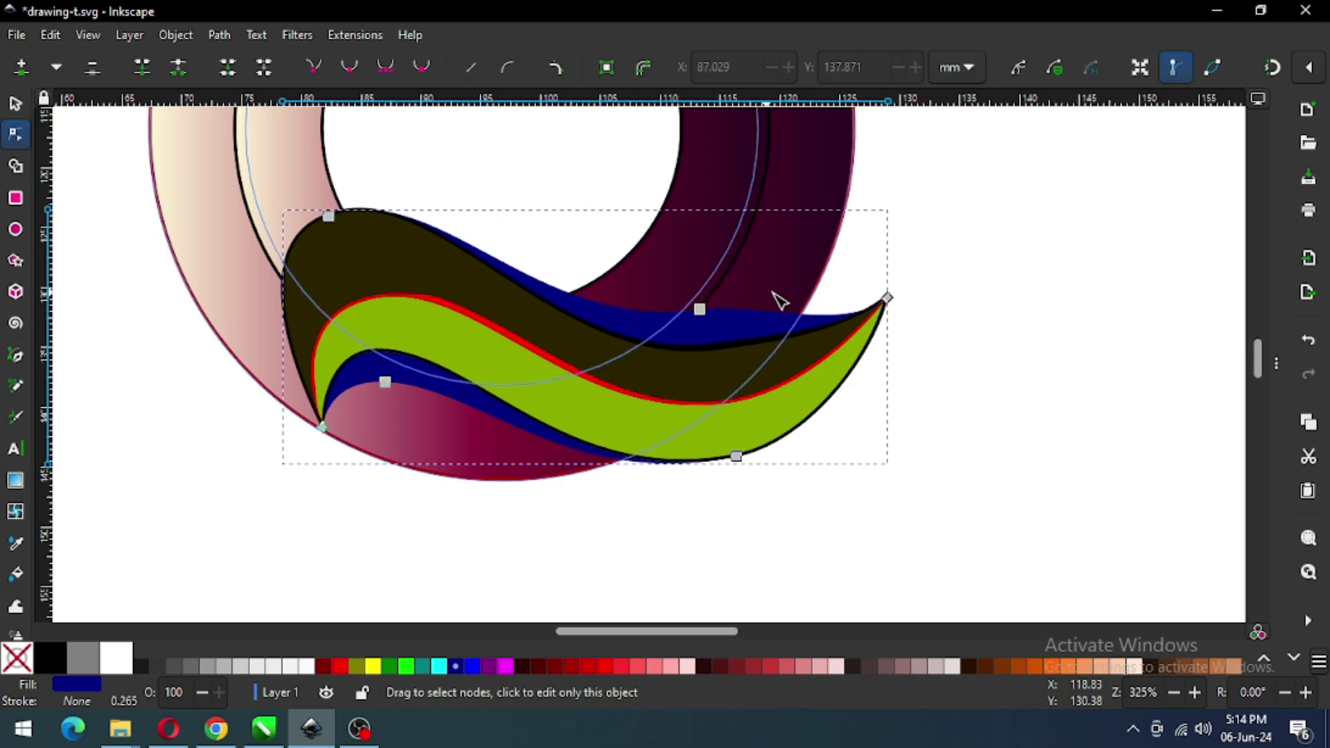
left_click(887, 299)
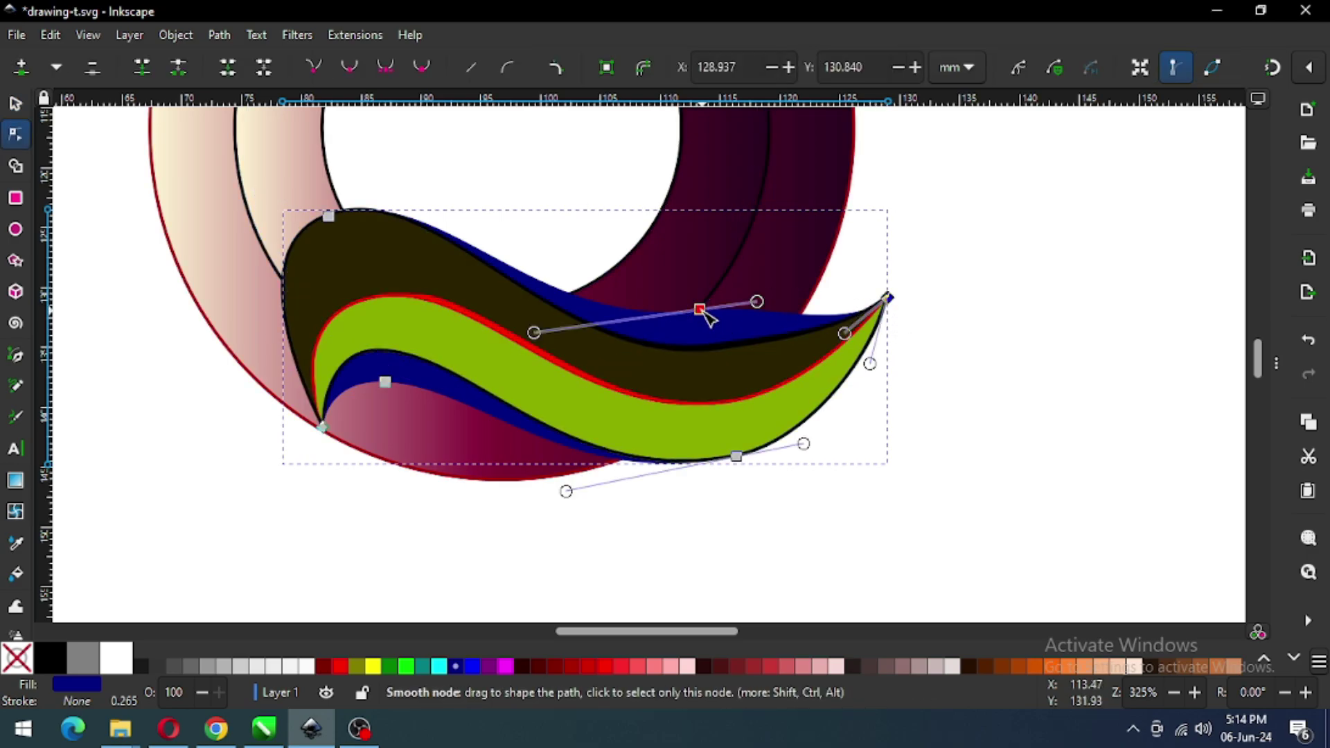
left_click_drag(703, 316, 706, 326)
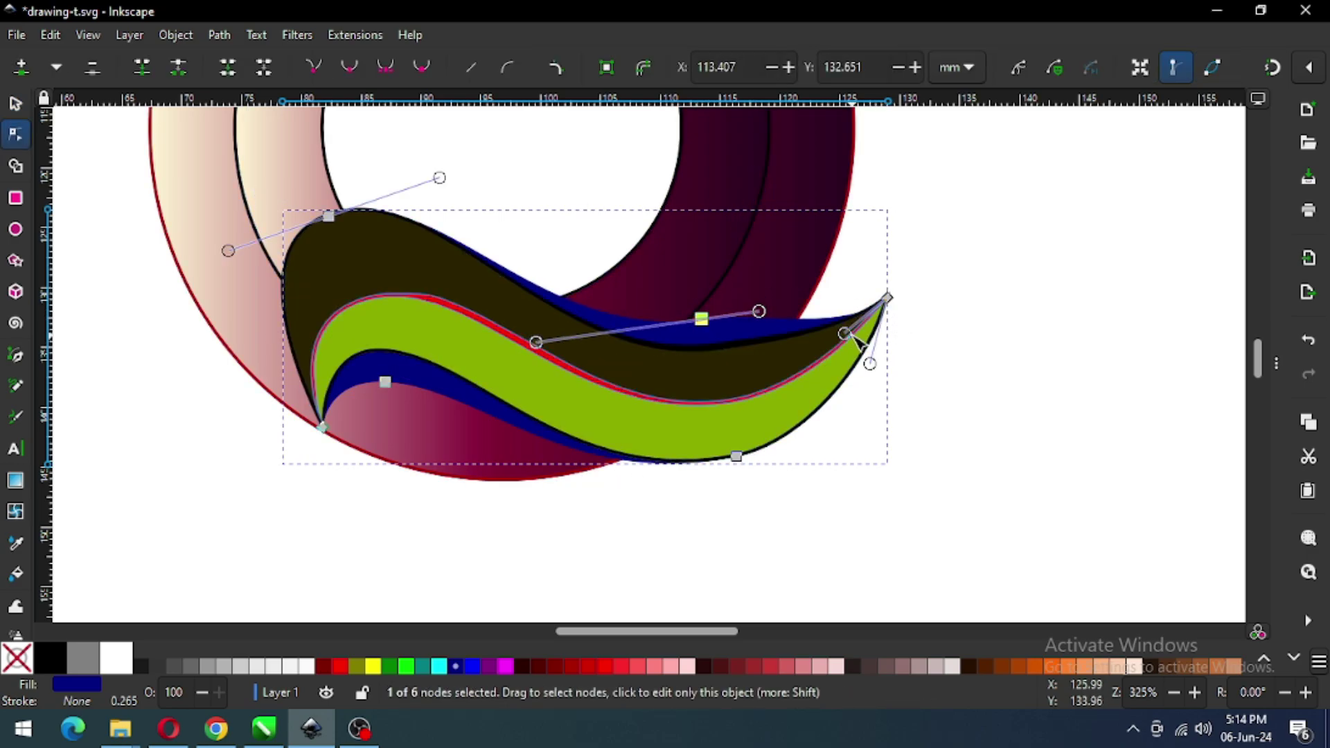
left_click_drag(845, 335, 812, 322)
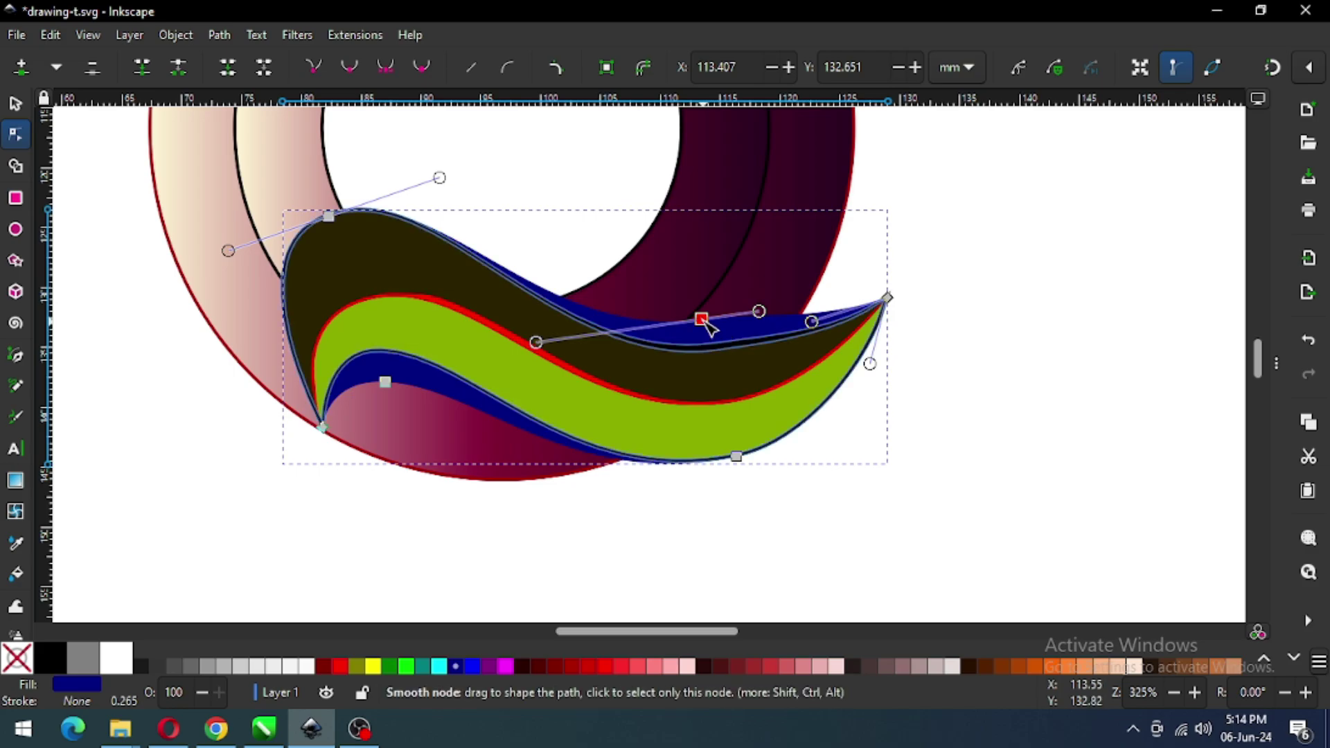
left_click_drag(703, 321, 707, 330)
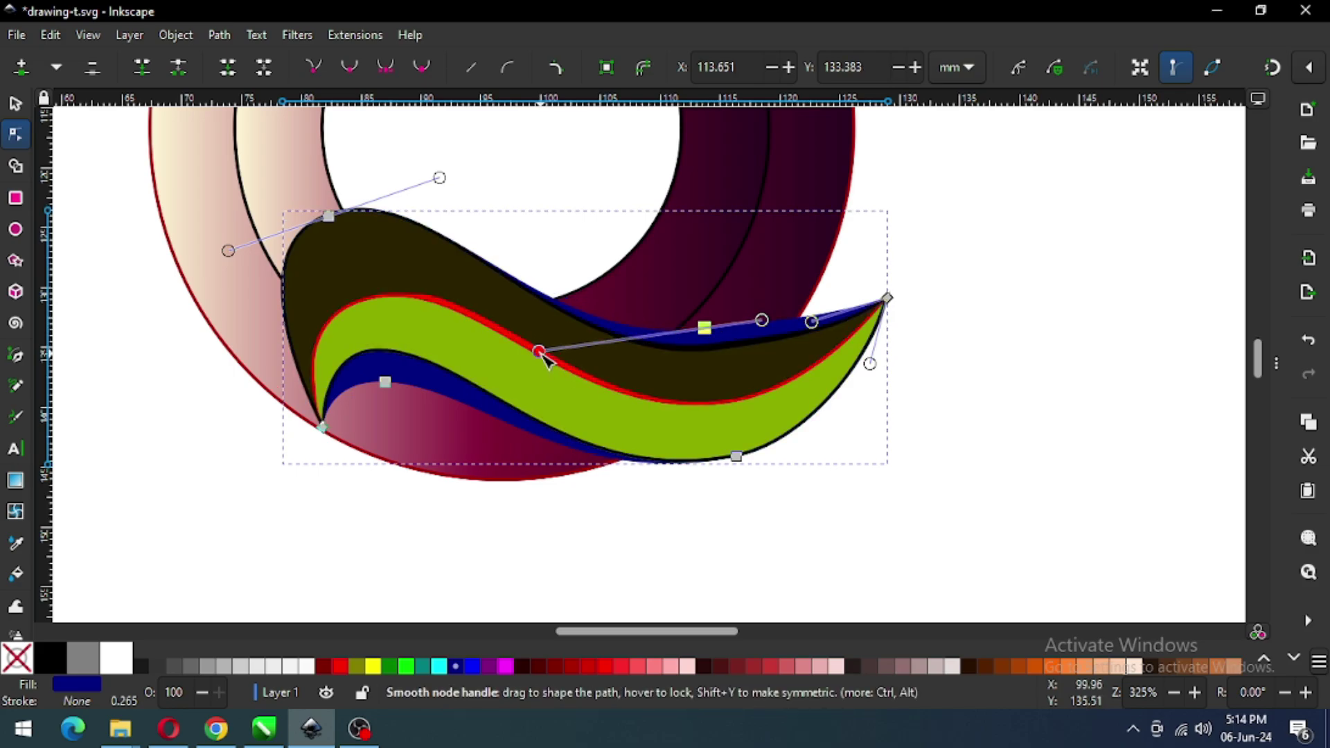
left_click_drag(541, 350, 522, 307)
Step: Fine-tune the navy border's thickness by nudging the upper-edge middle node, the right tip's handle and the lower-edge left node
left_click_drag(386, 382, 386, 374)
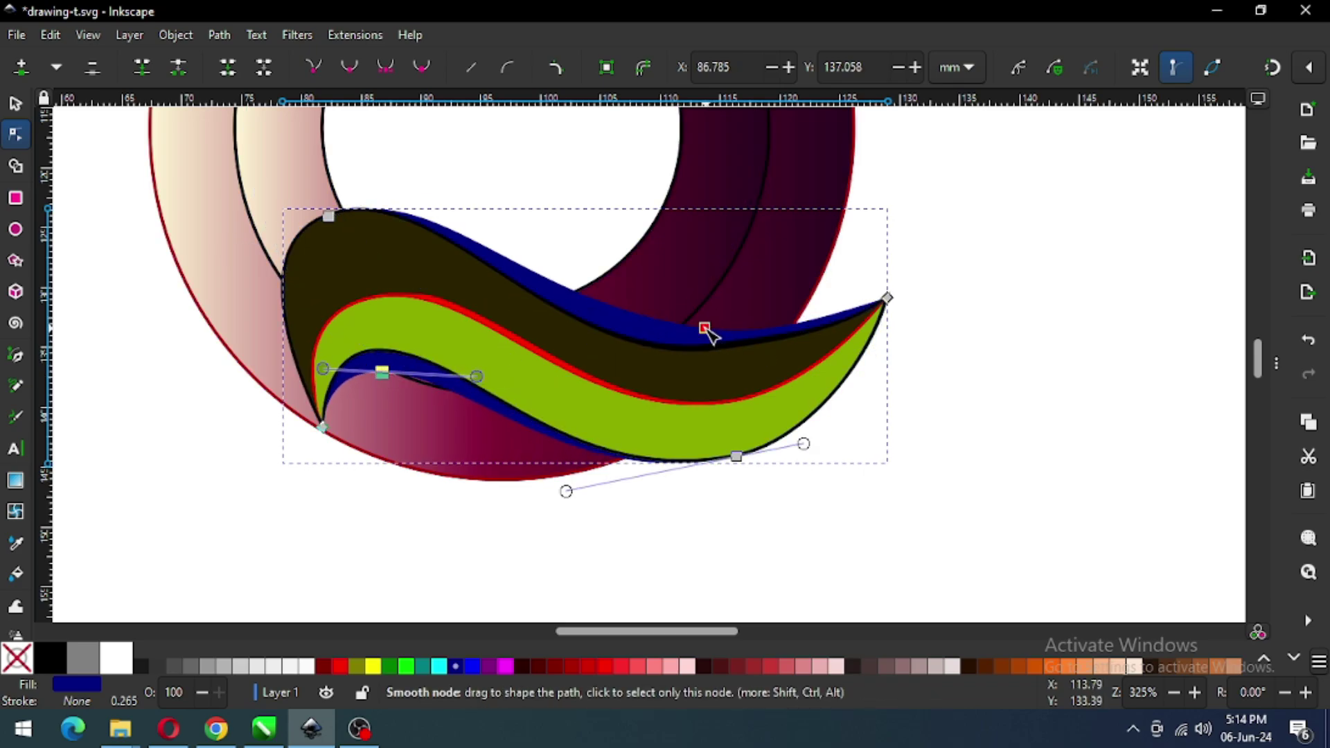
left_click_drag(705, 329, 818, 331)
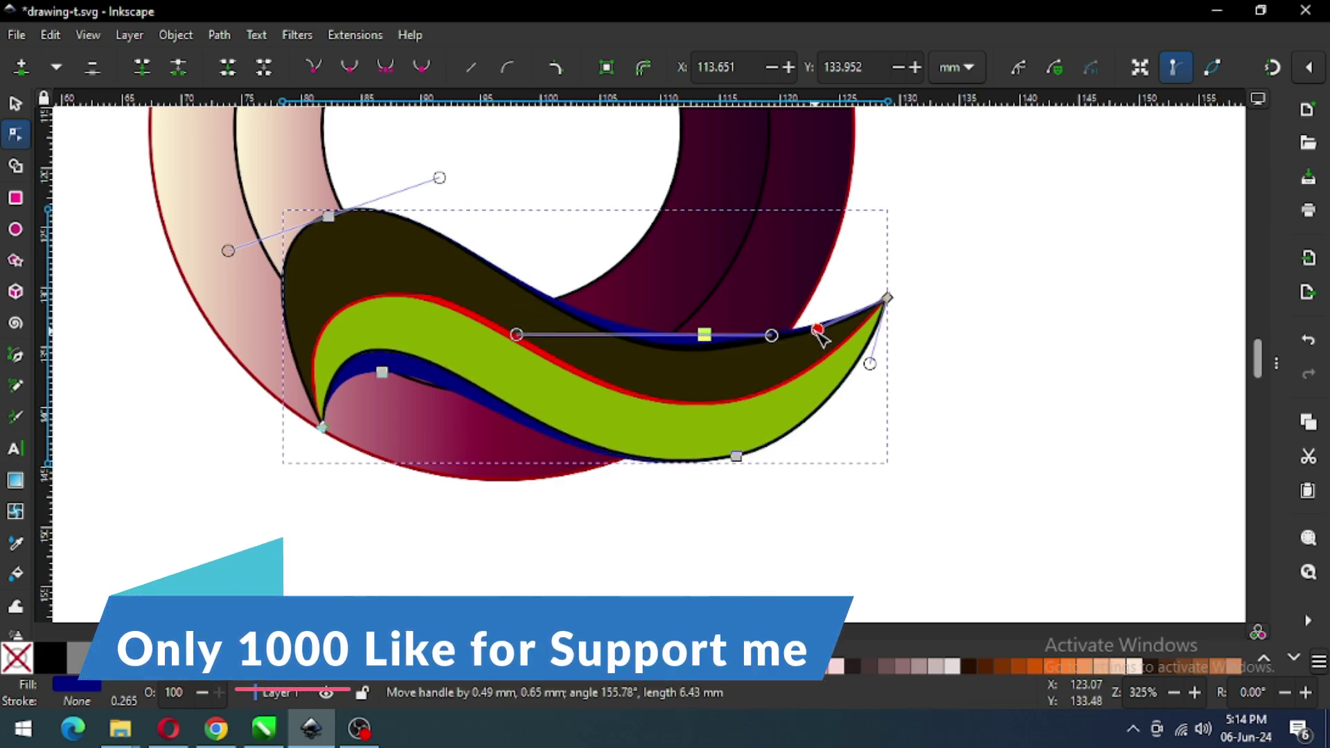
left_click(1053, 363)
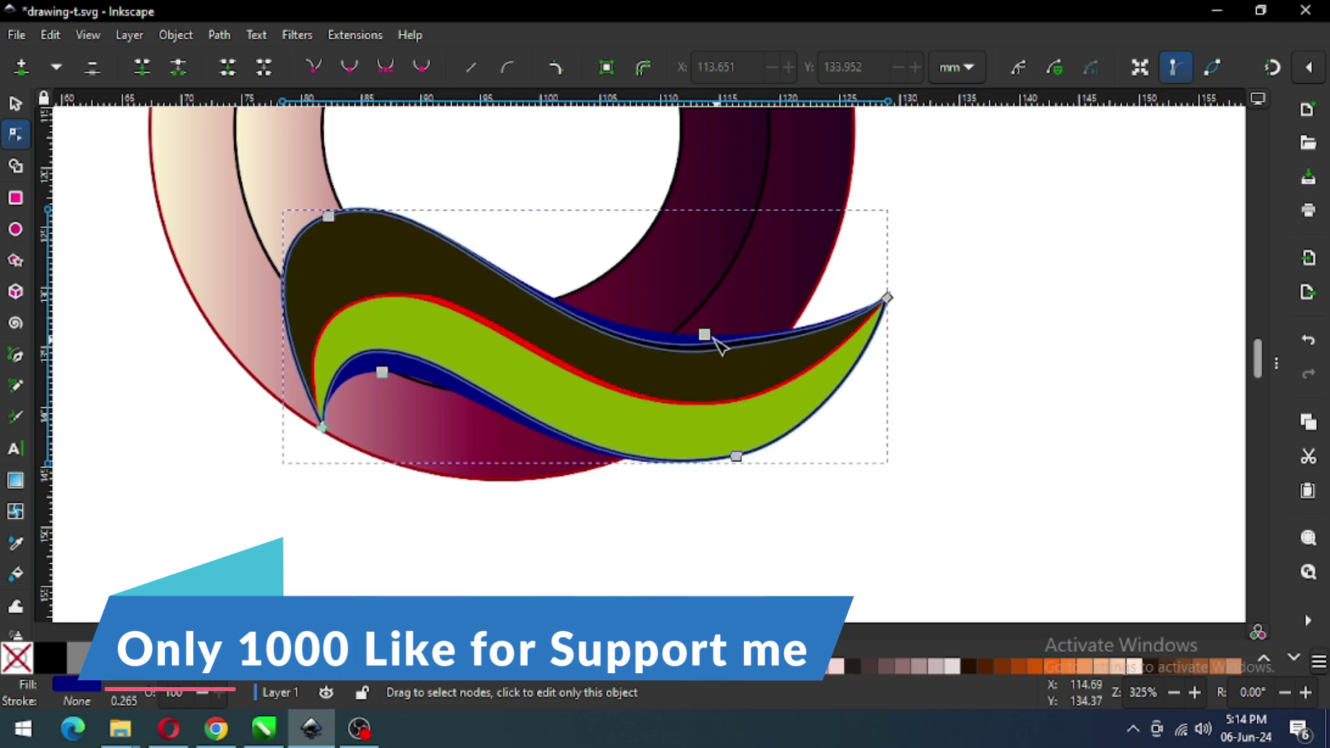
left_click_drag(706, 336, 701, 327)
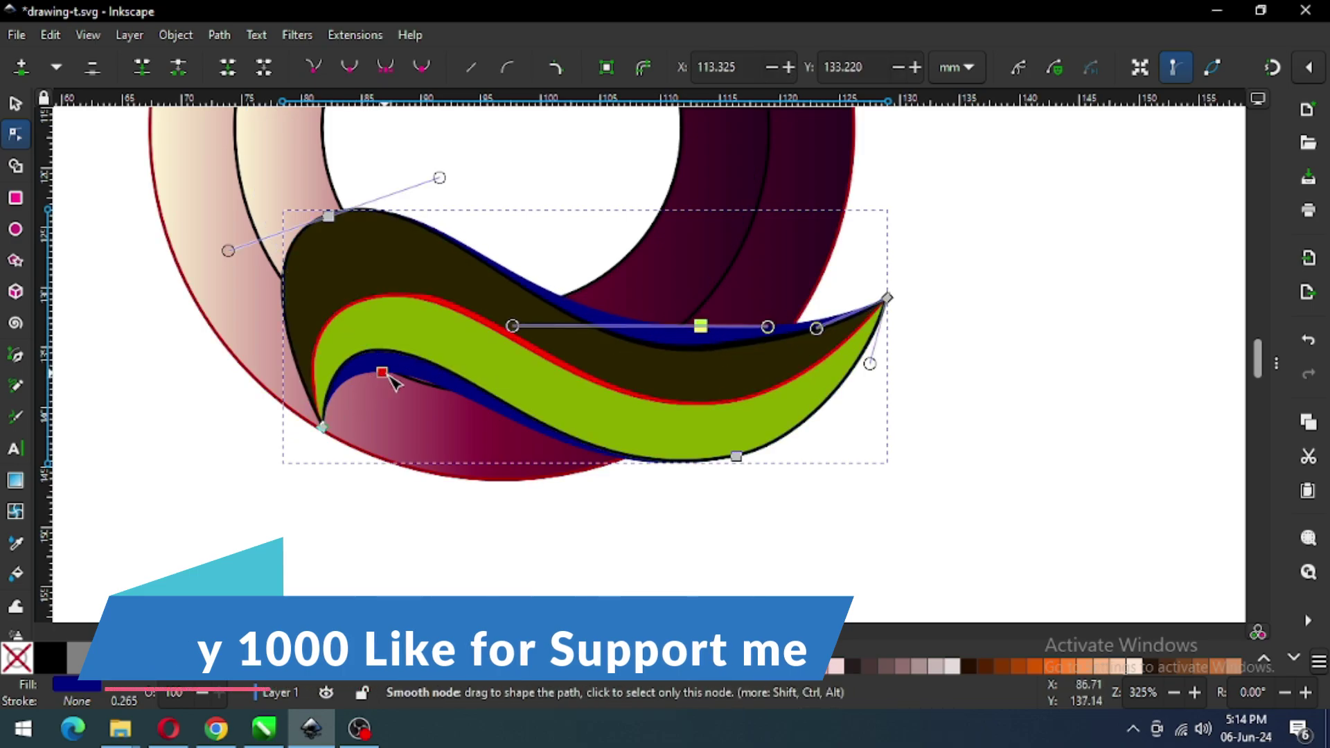
left_click_drag(390, 378, 395, 383)
left_click(976, 440)
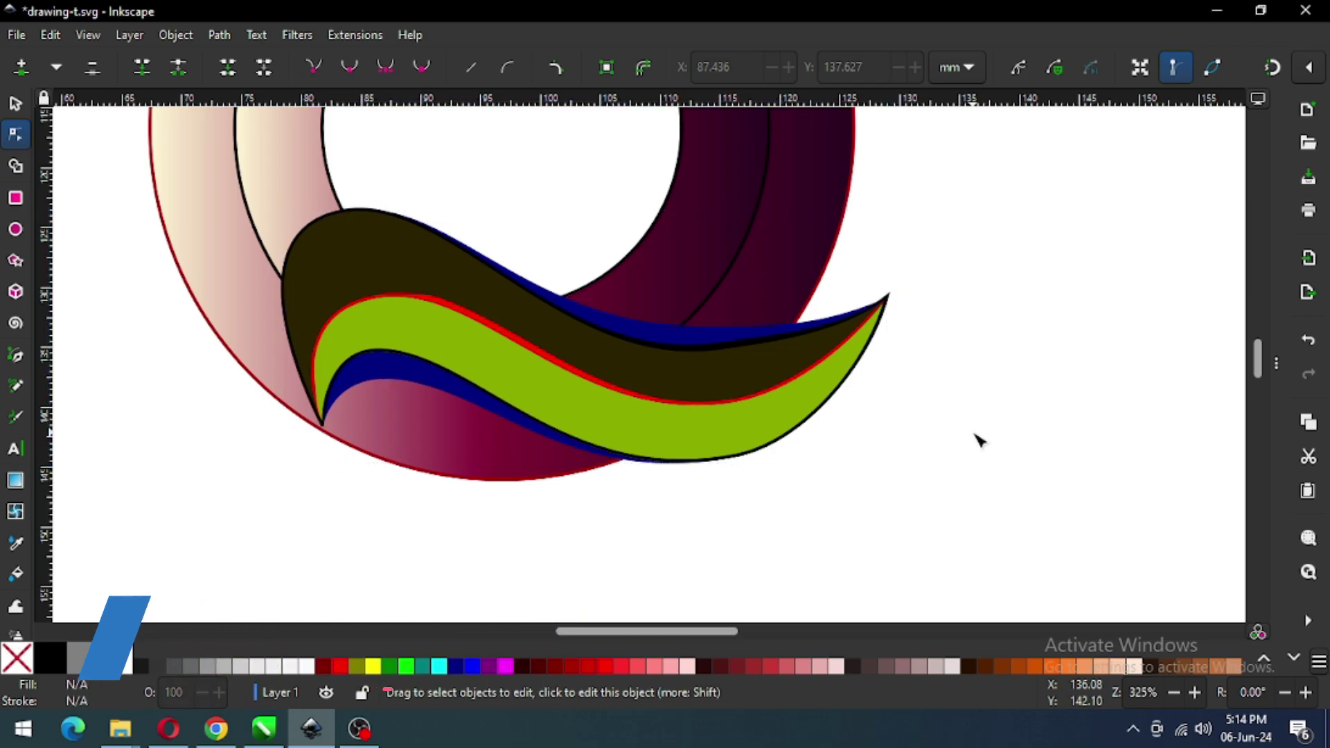
Step: Save the current state of the logo drawing
key("ctrl+s")
key("minus")
key("minus")
key("minus")
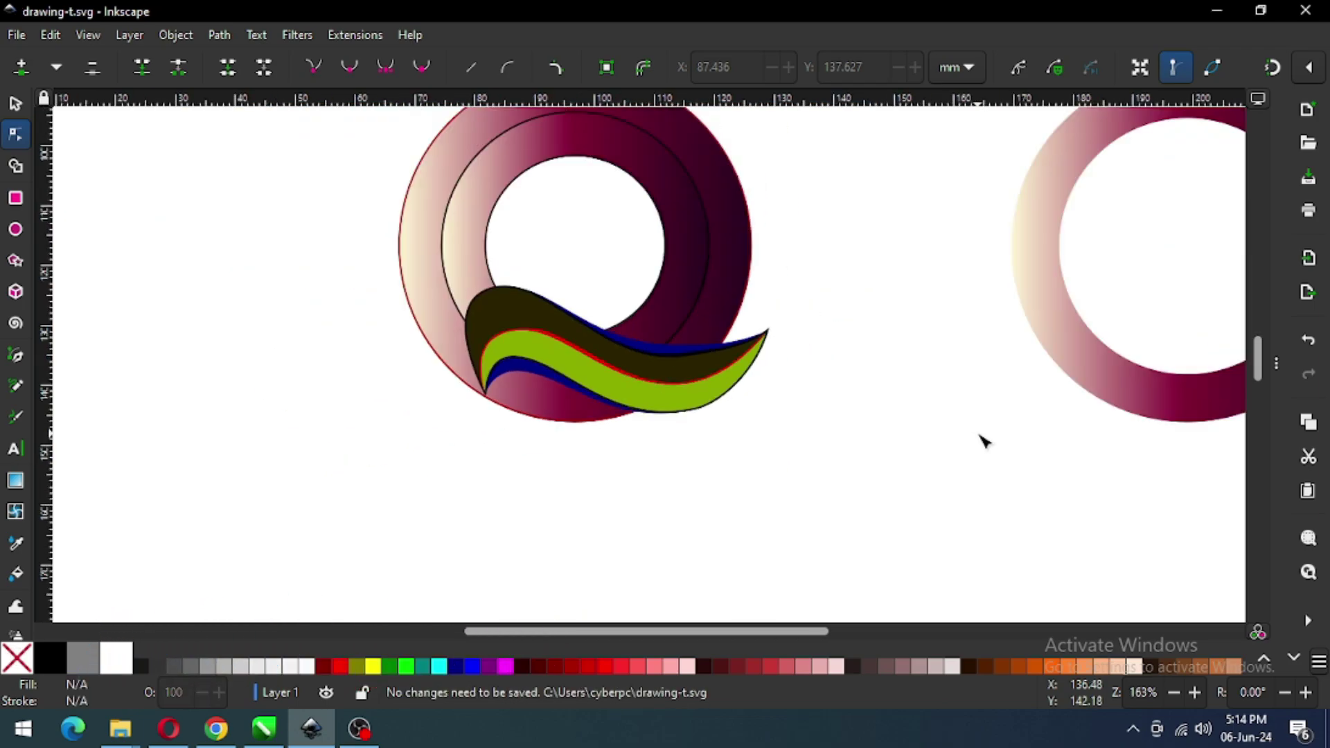
key("z")
left_click_drag(430, 134, 831, 420)
left_click(14, 106)
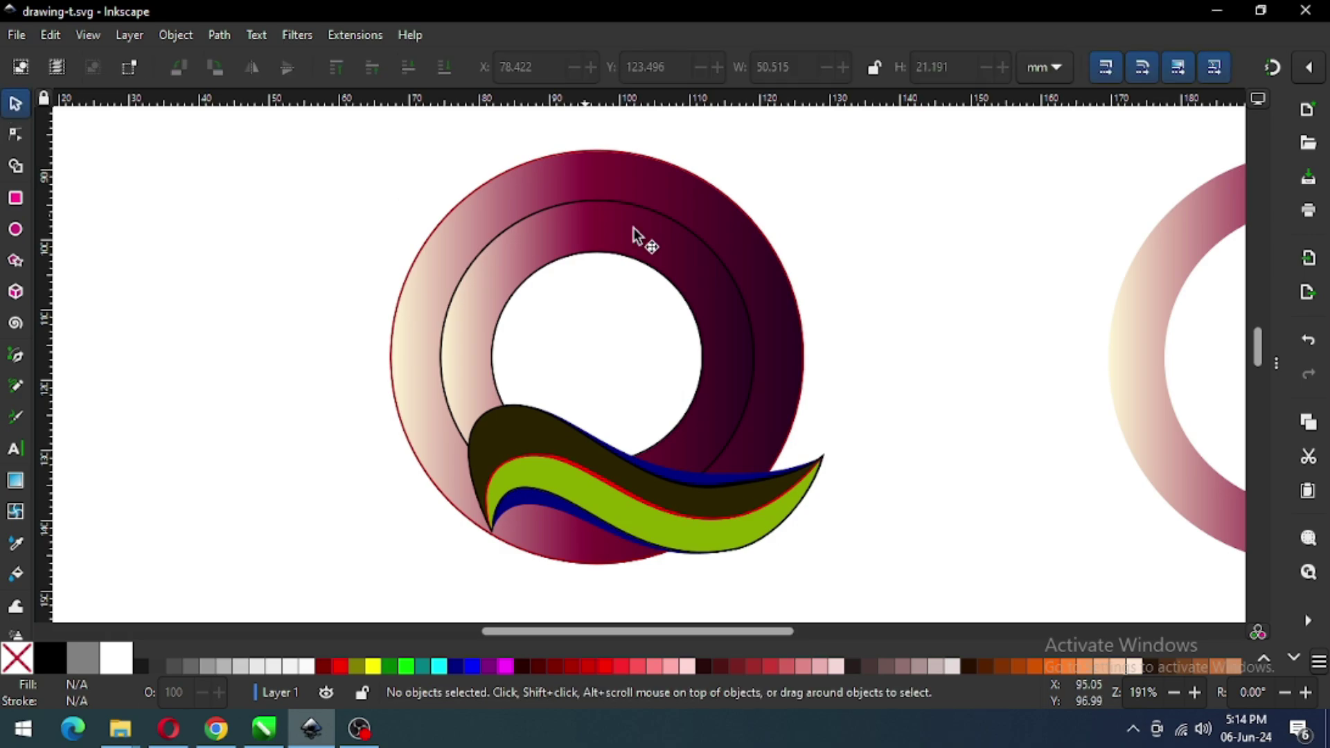
key("ctrl+s")
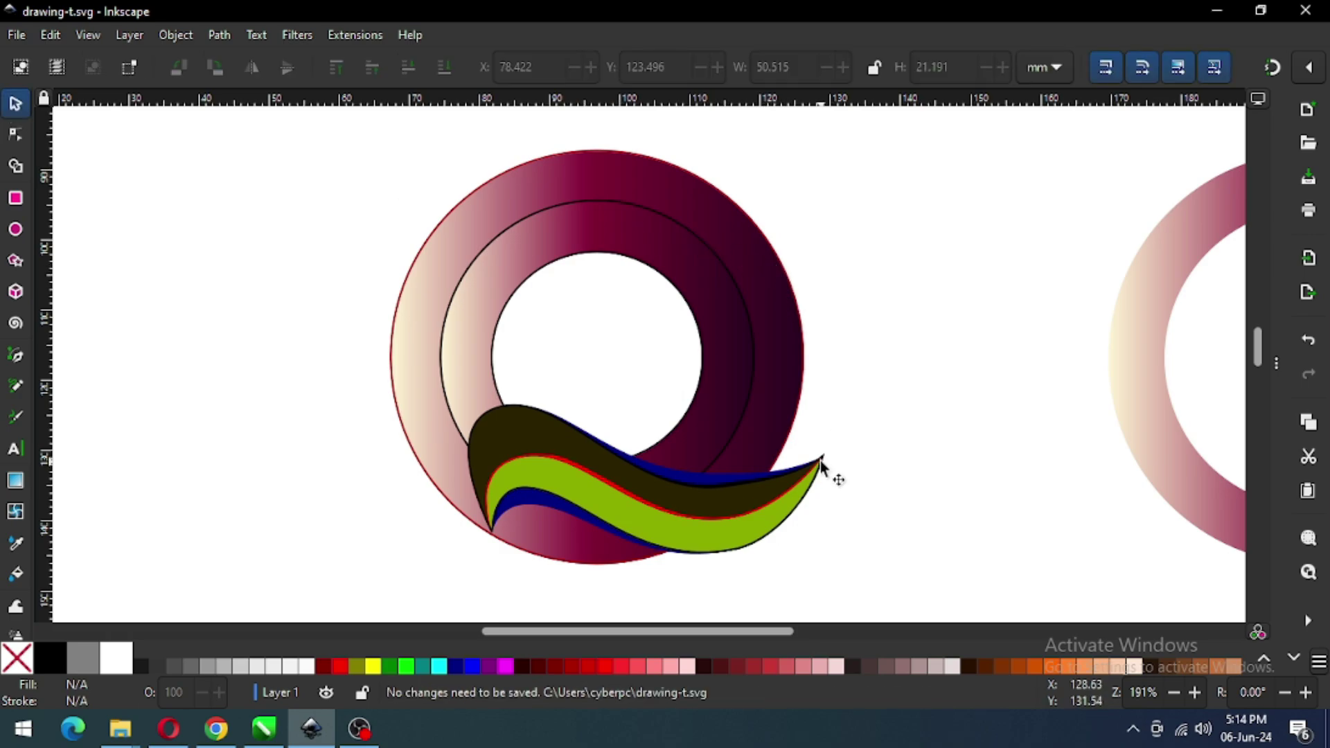
Step: Try a linear gradient stroke on the wave's black outline path, and set its stroke paint to none
left_click(740, 478)
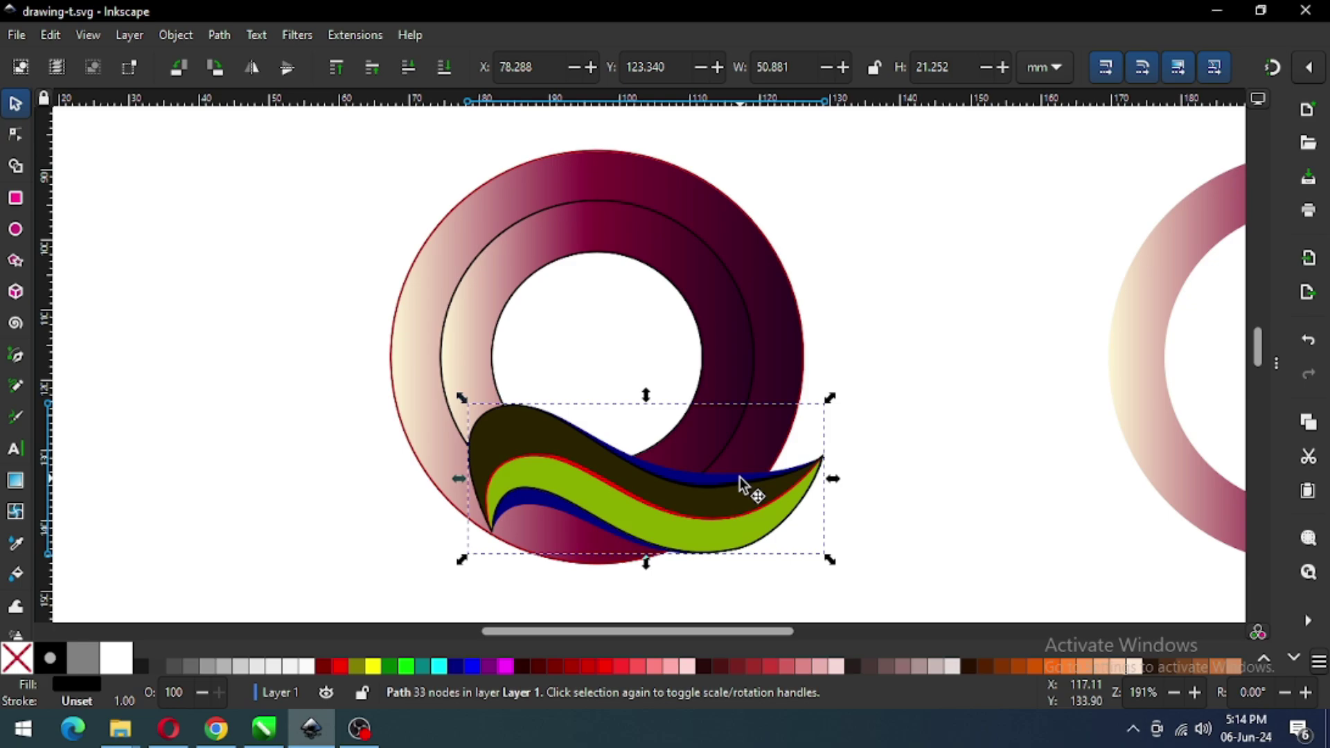
left_click(1277, 363)
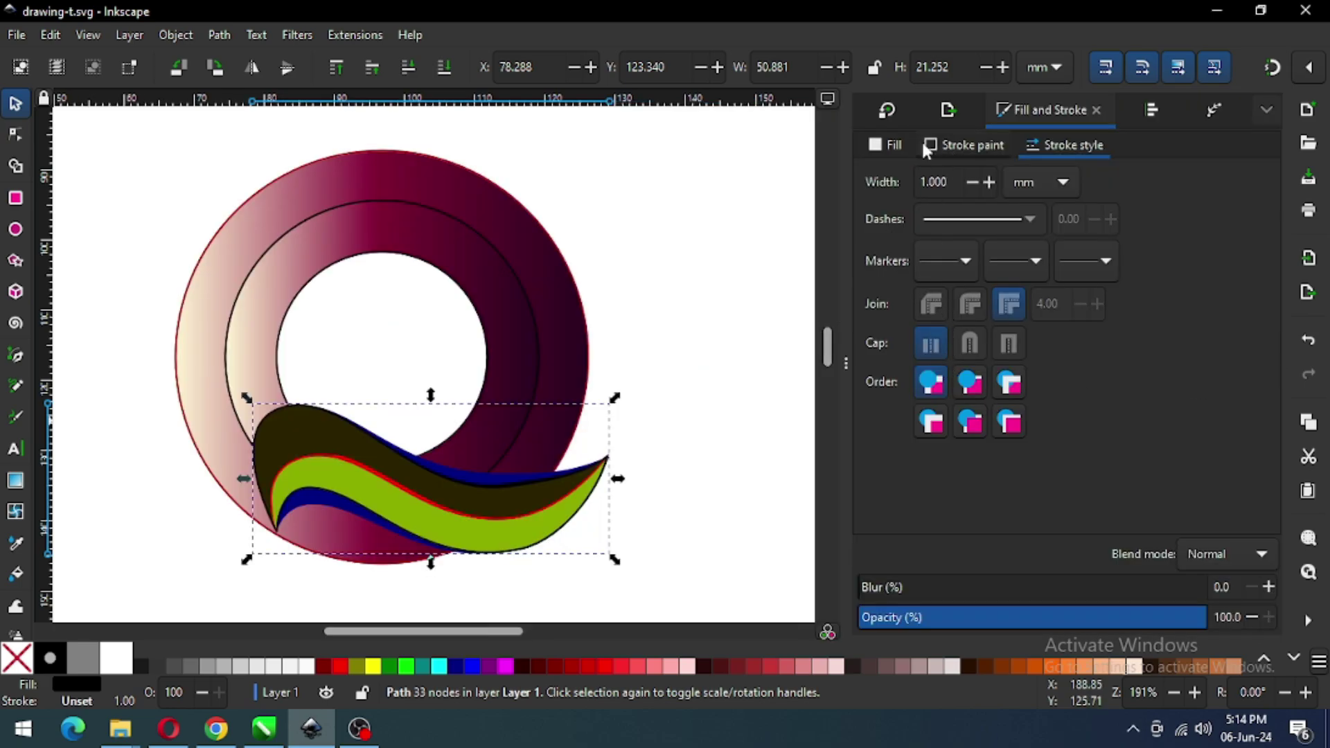
left_click(949, 111)
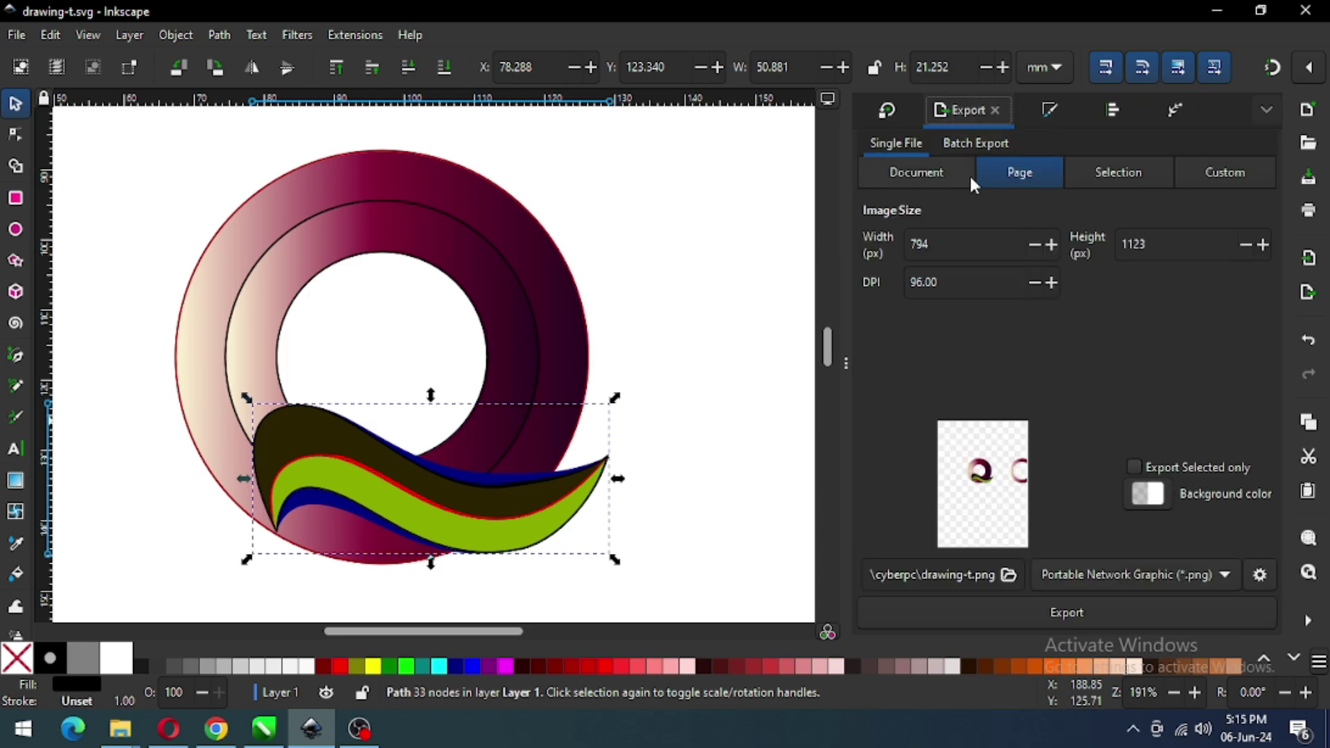
left_click(1049, 109)
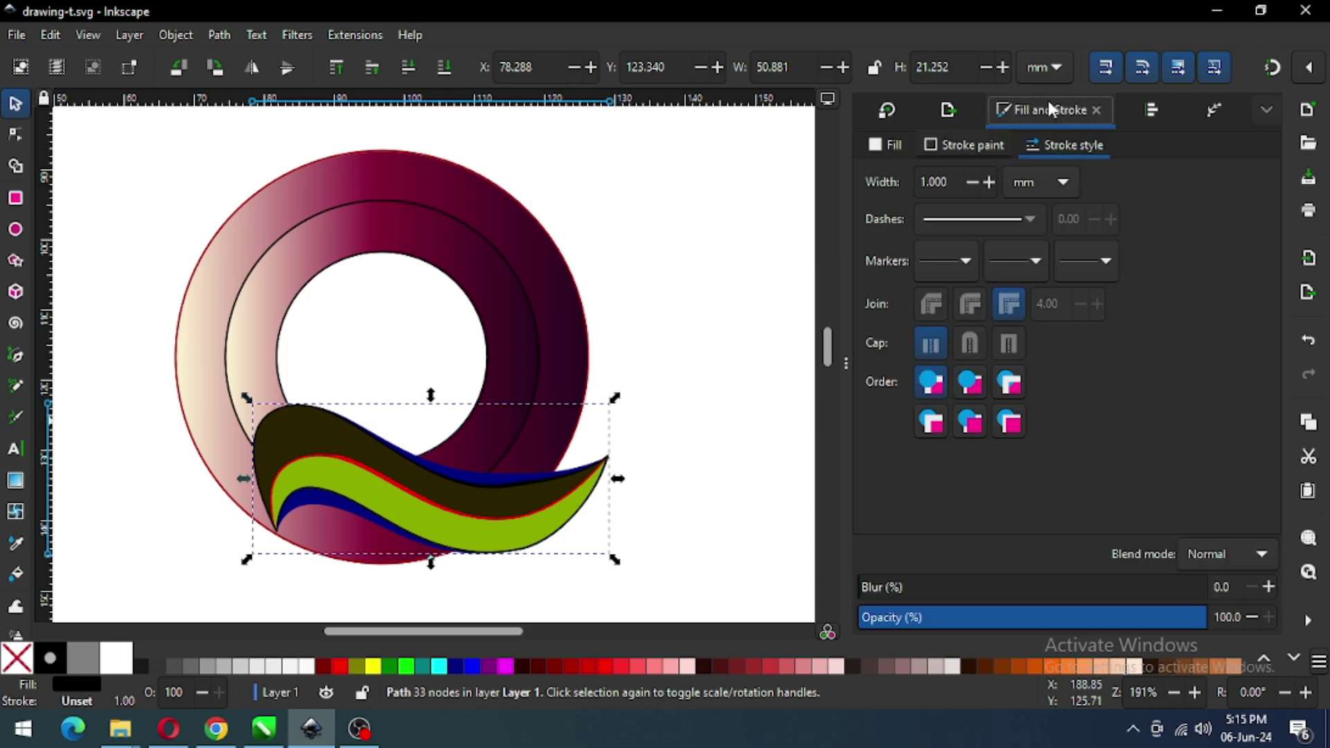
left_click(972, 149)
left_click(926, 176)
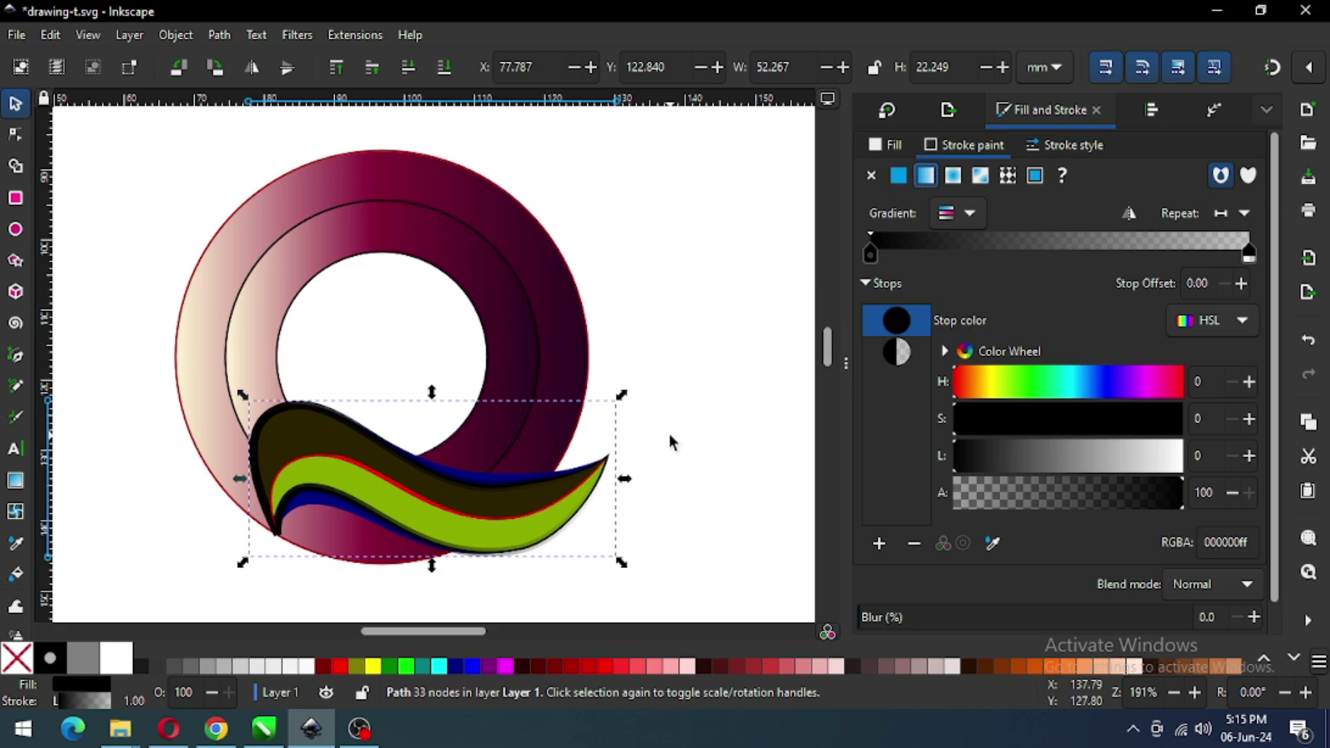
left_click(872, 175)
Step: Try filling the wave's black outline path with the ring's existing cream-to-maroon linear gradient
left_click(894, 145)
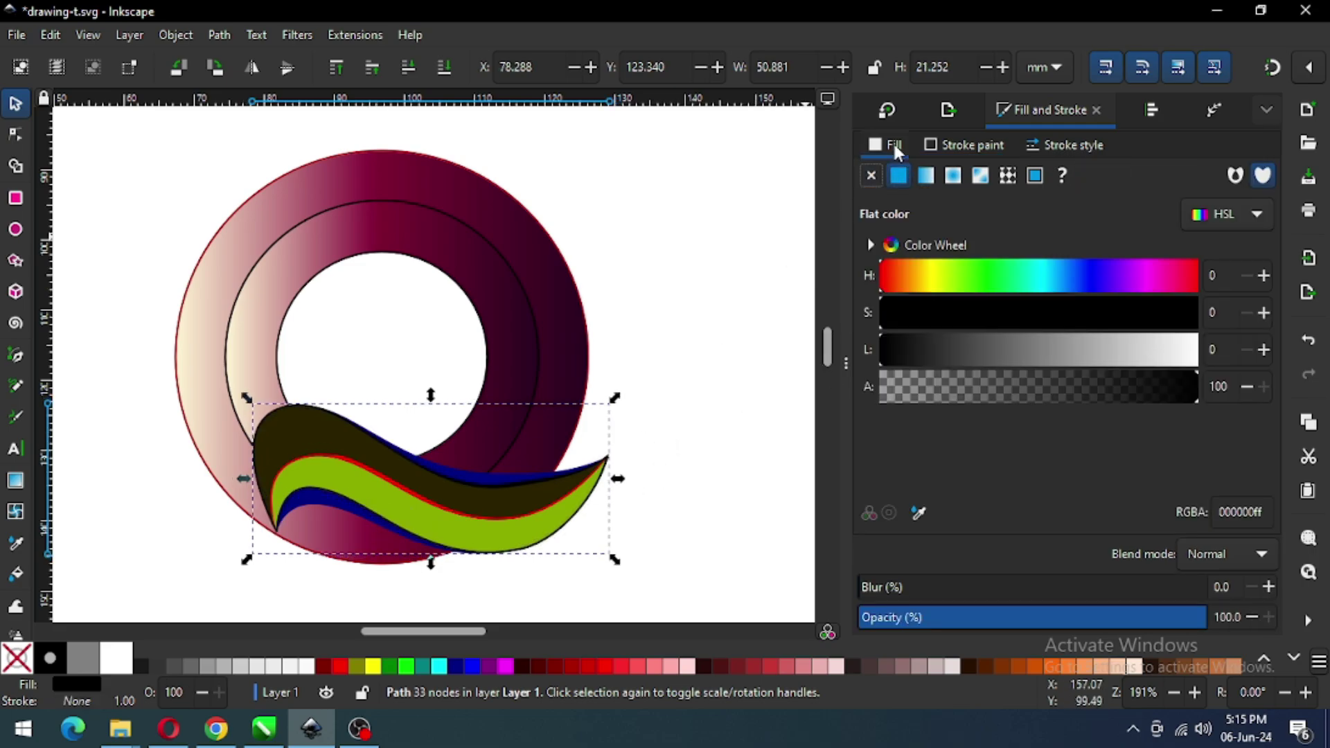
left_click(929, 178)
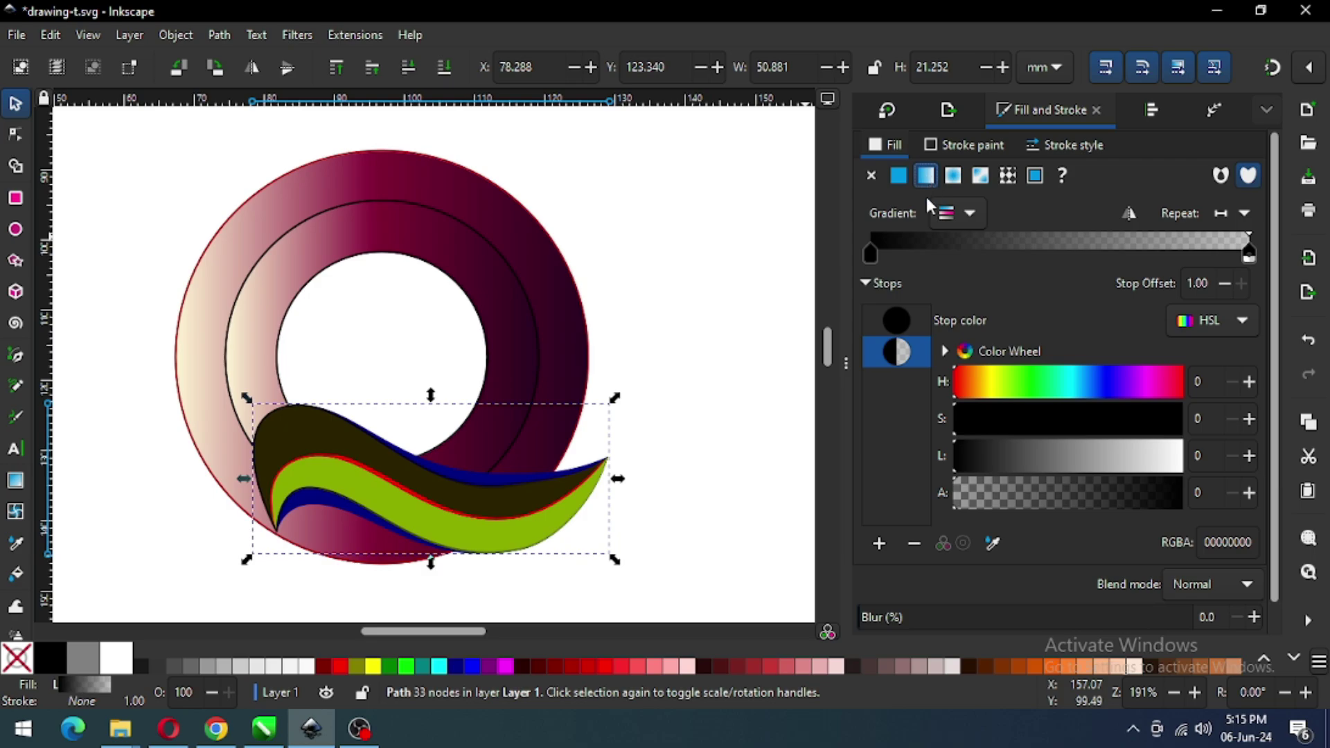
left_click(969, 215)
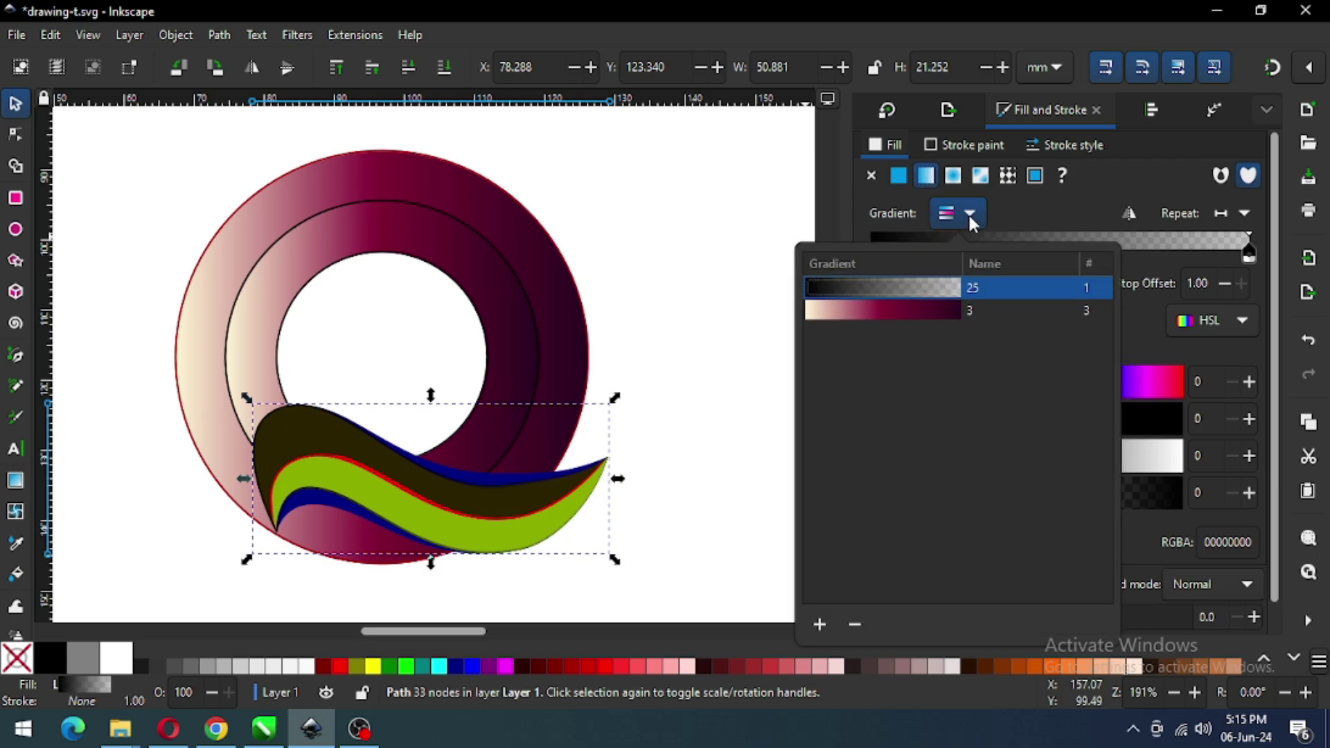
left_click(905, 305)
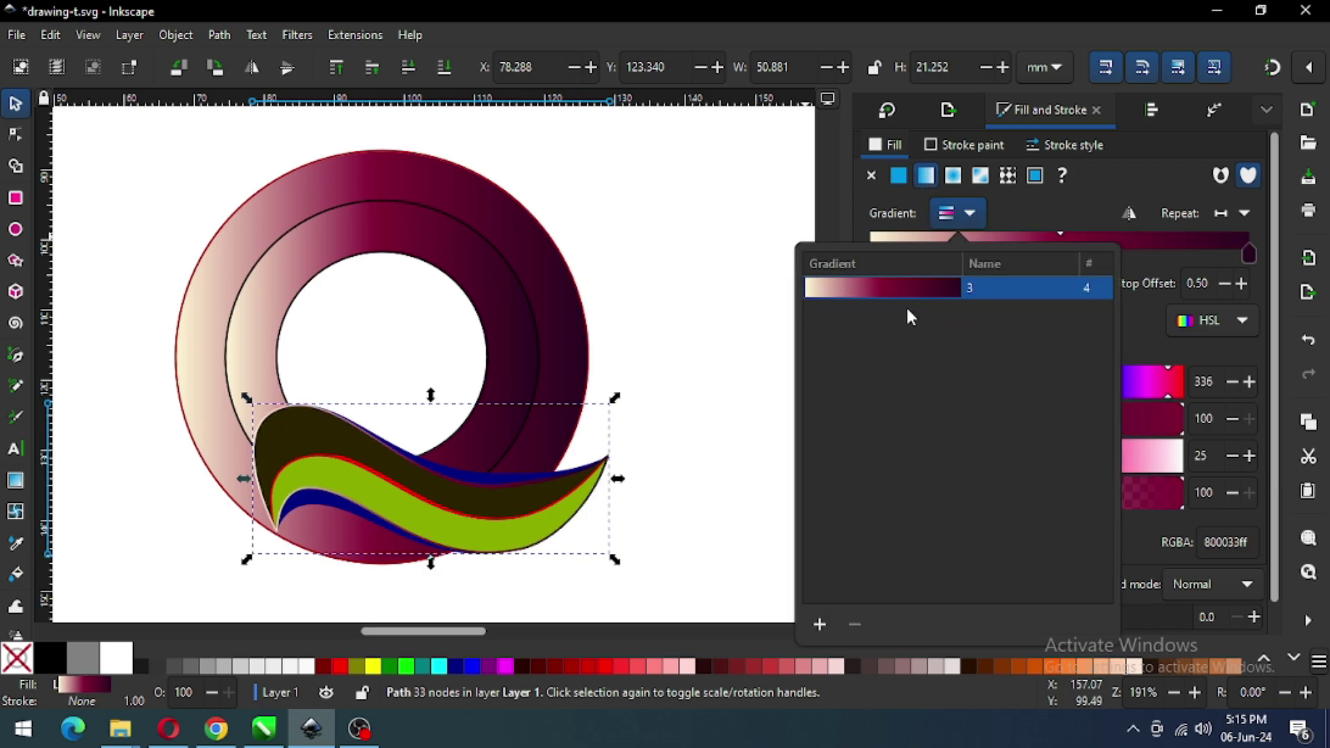
left_click(643, 427)
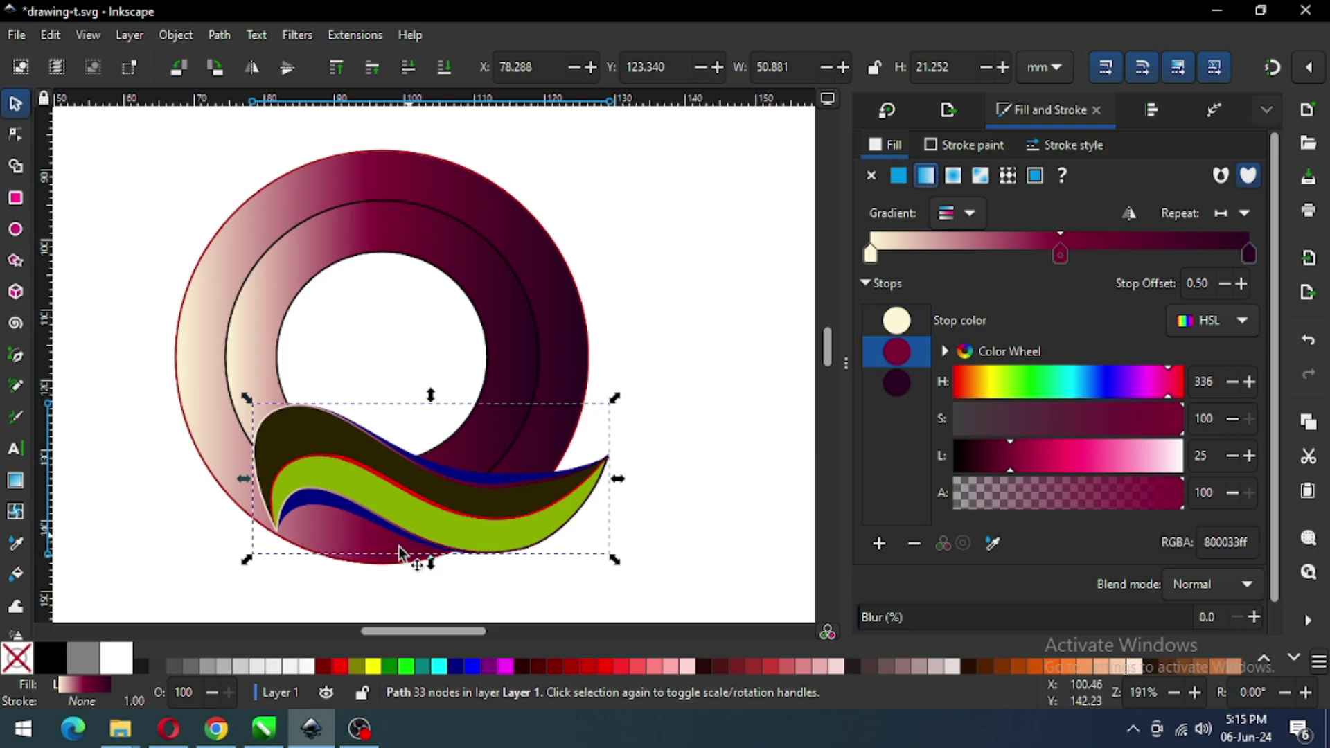
Step: Recolour the wave's outline path and the ring's red outer outline with the near-white f9f9f9 fill
left_click(309, 669)
left_click(644, 466)
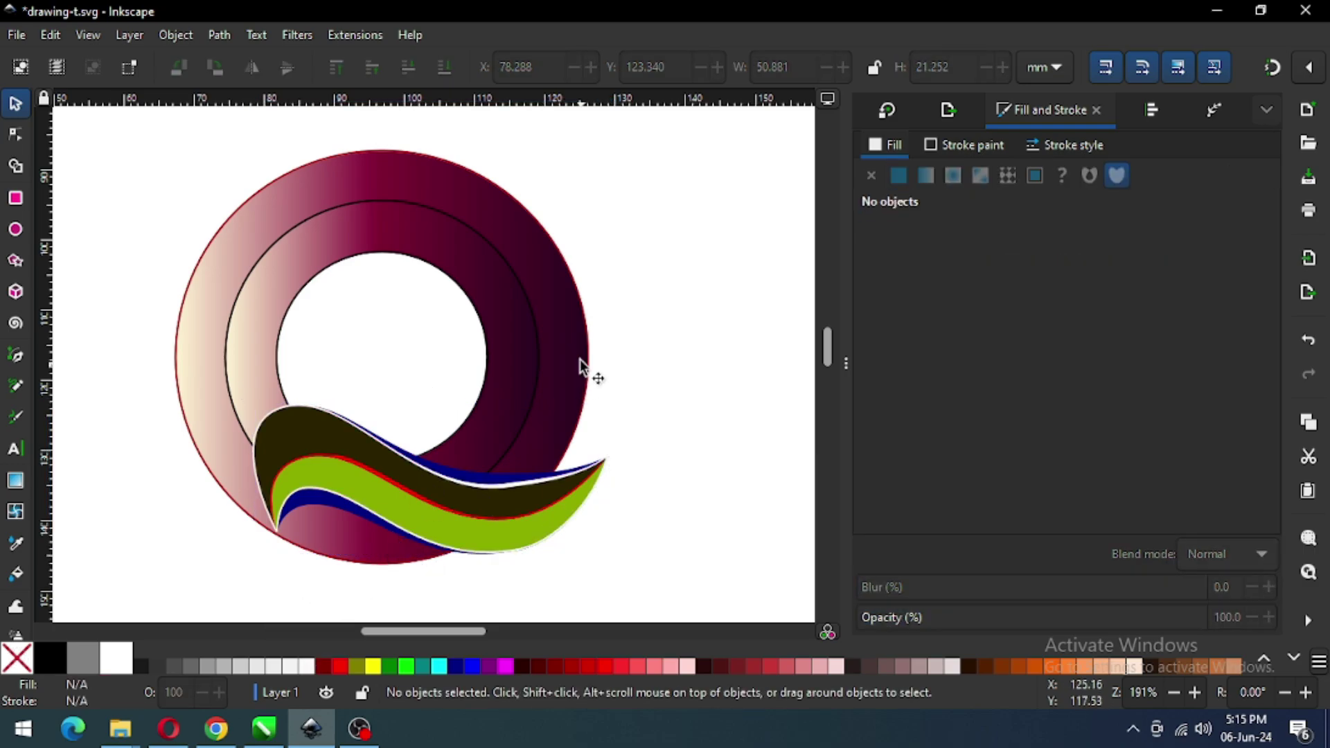
left_click(592, 360)
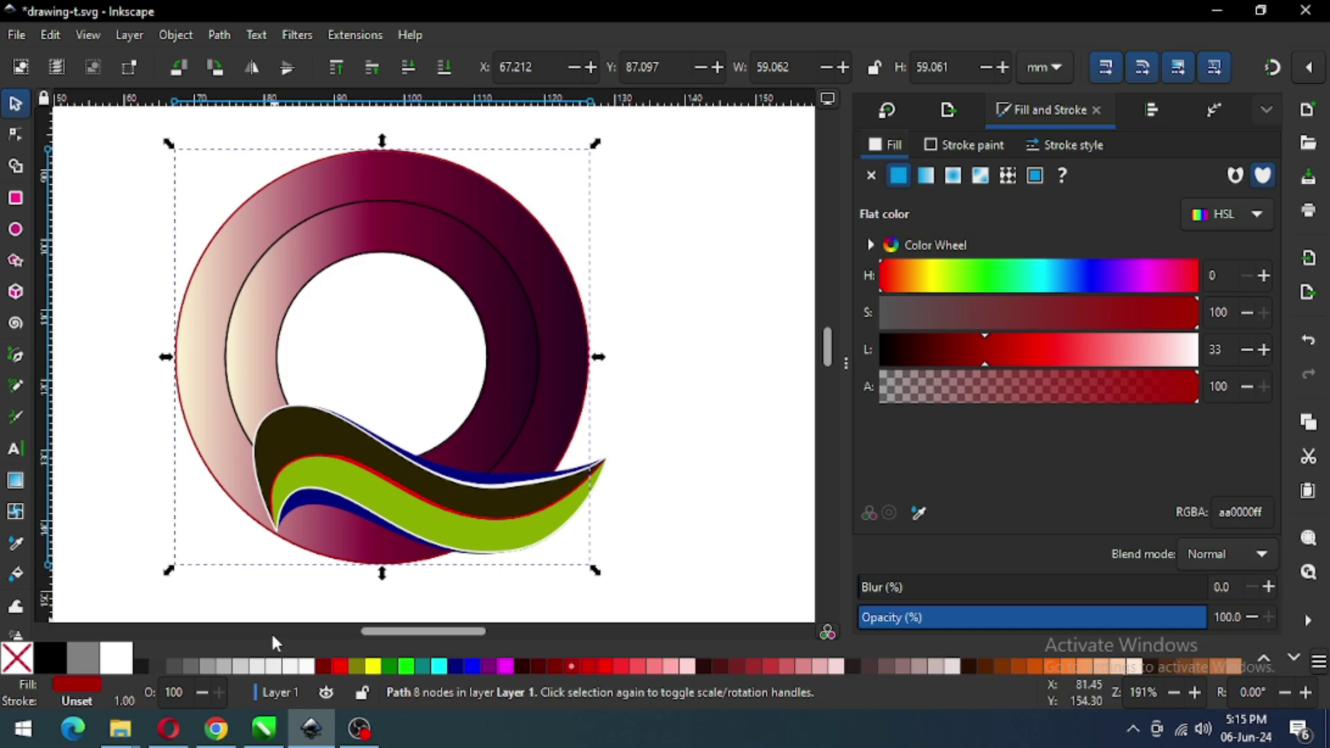
left_click(308, 669)
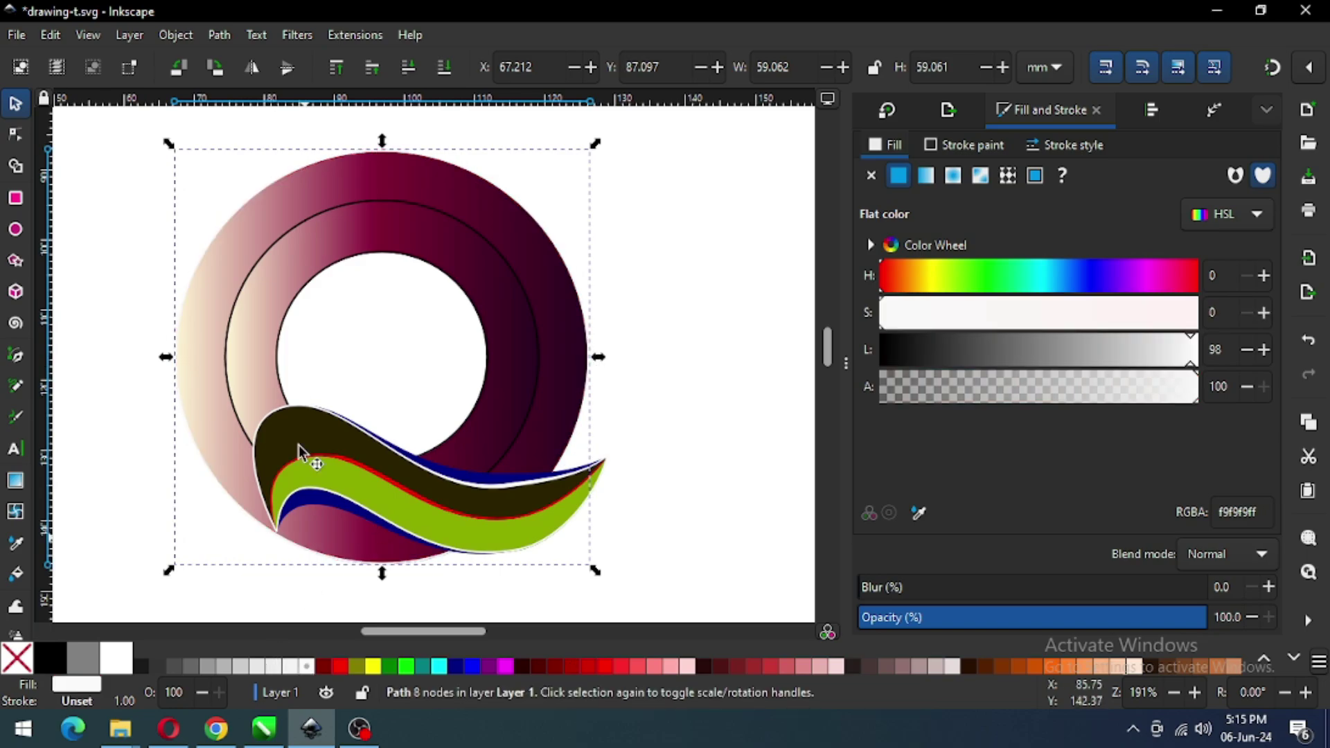
Step: Recolour the black circle between the two ring bands and the black inner-hole outline with the near-white f9f9f9 fill
left_click(263, 242)
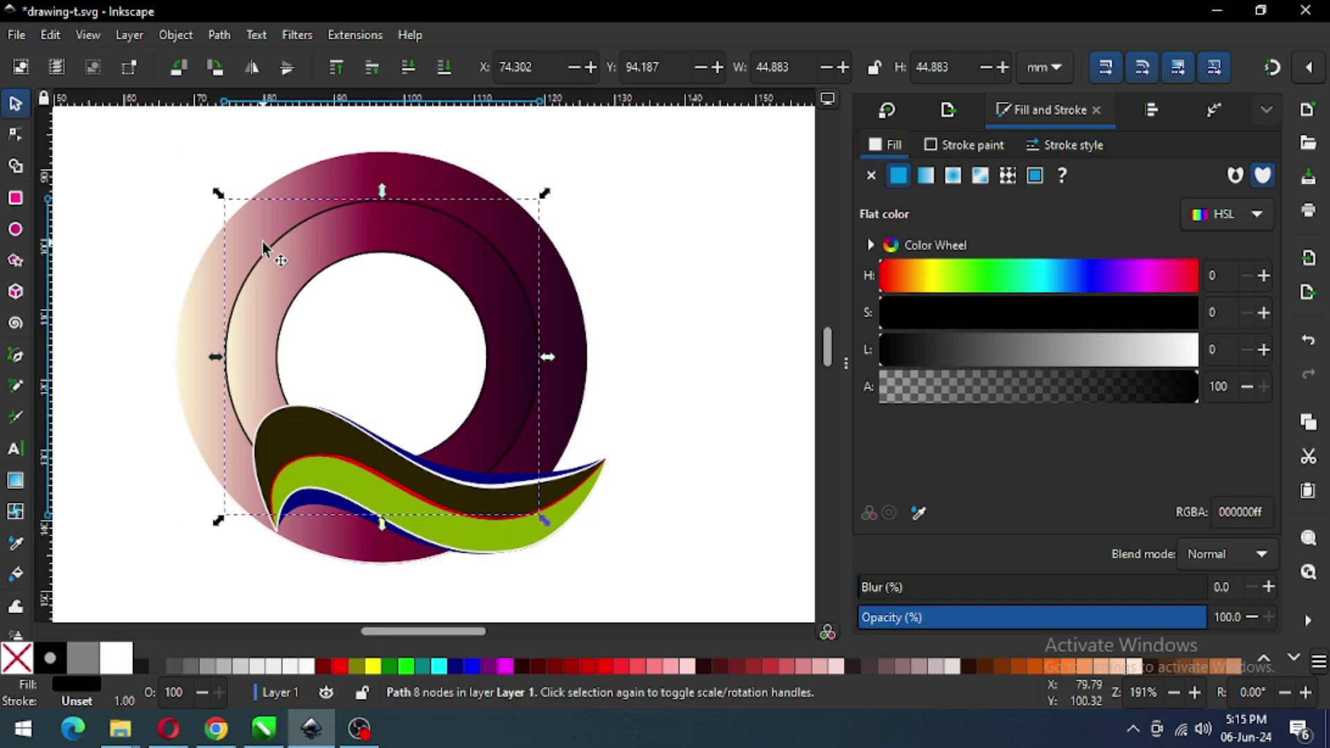
left_click(307, 666)
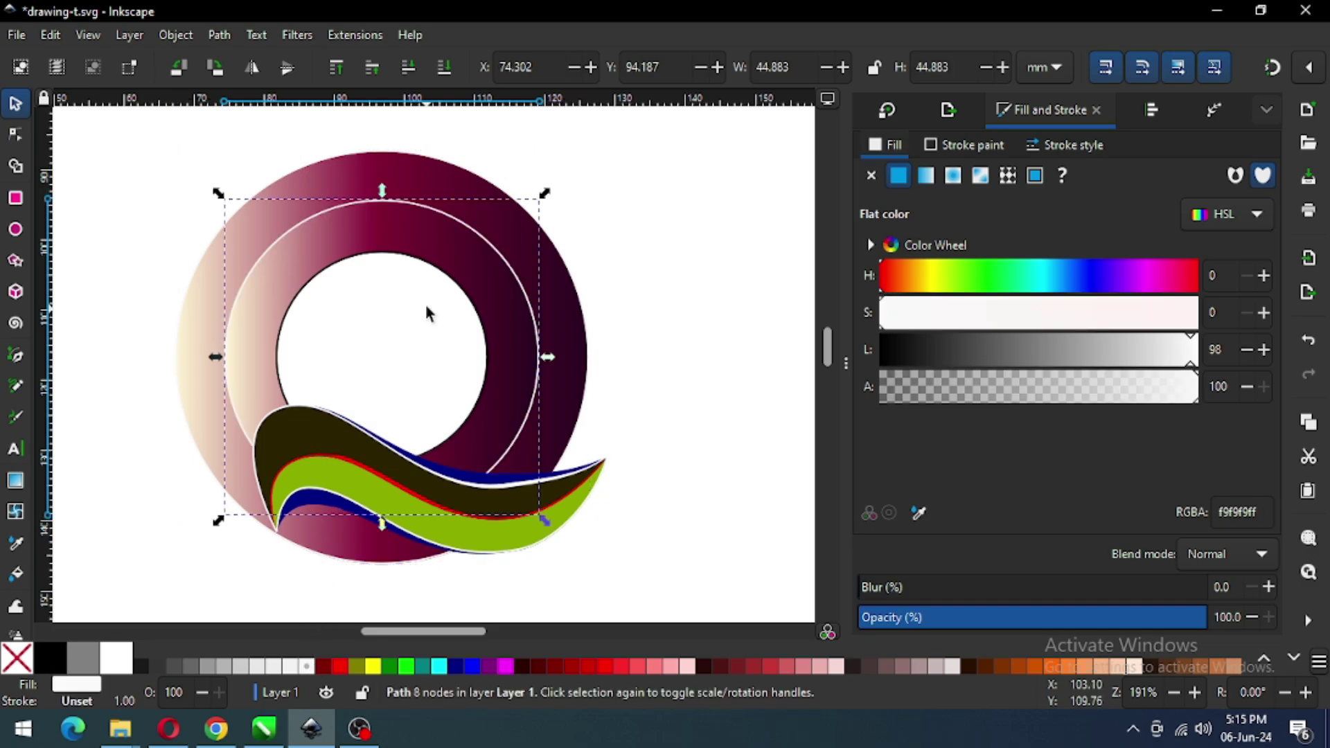
key("Escape")
left_click(444, 282)
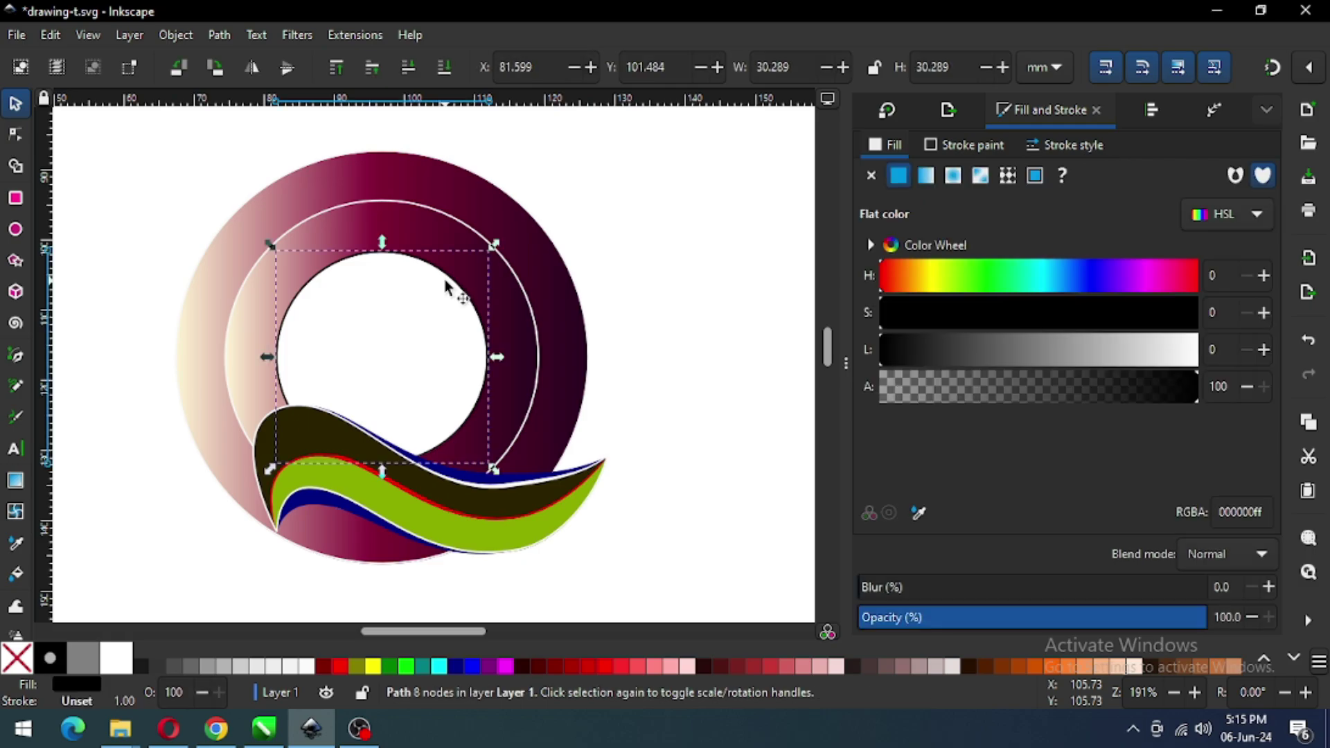
left_click(306, 667)
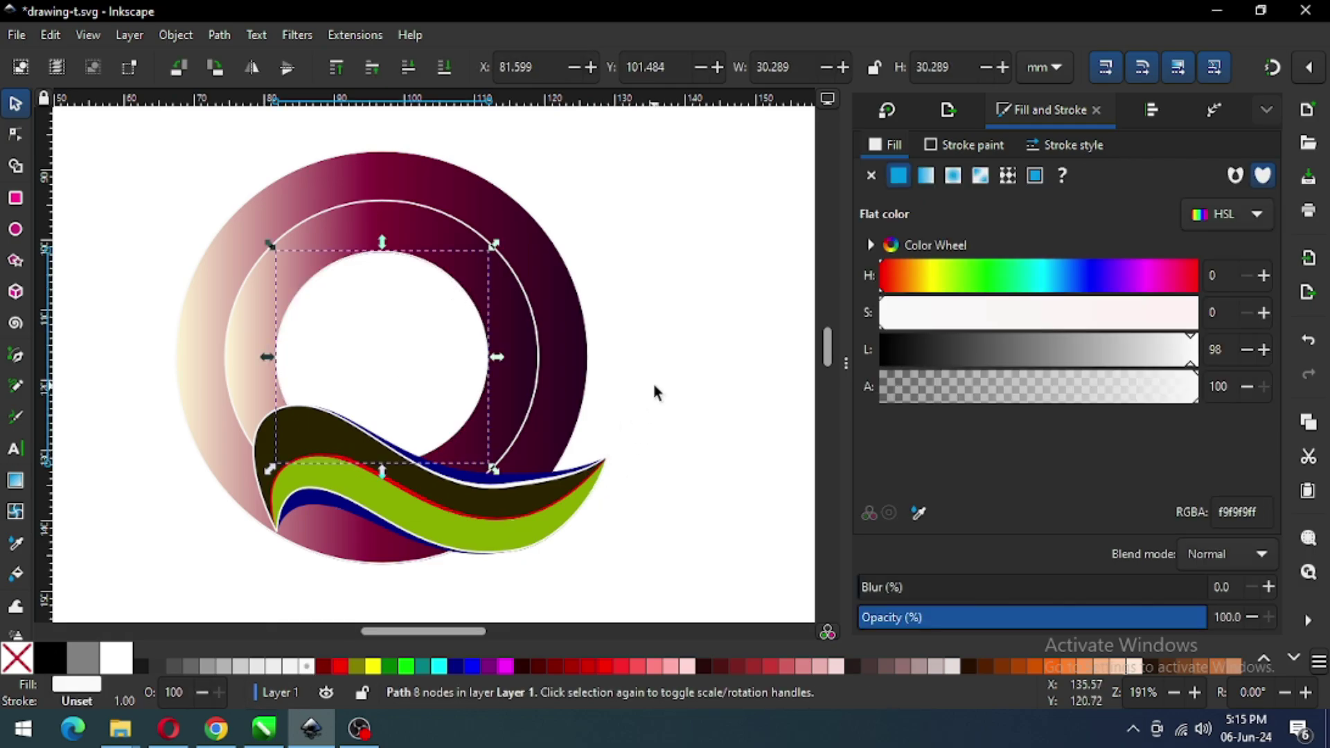
key("Escape")
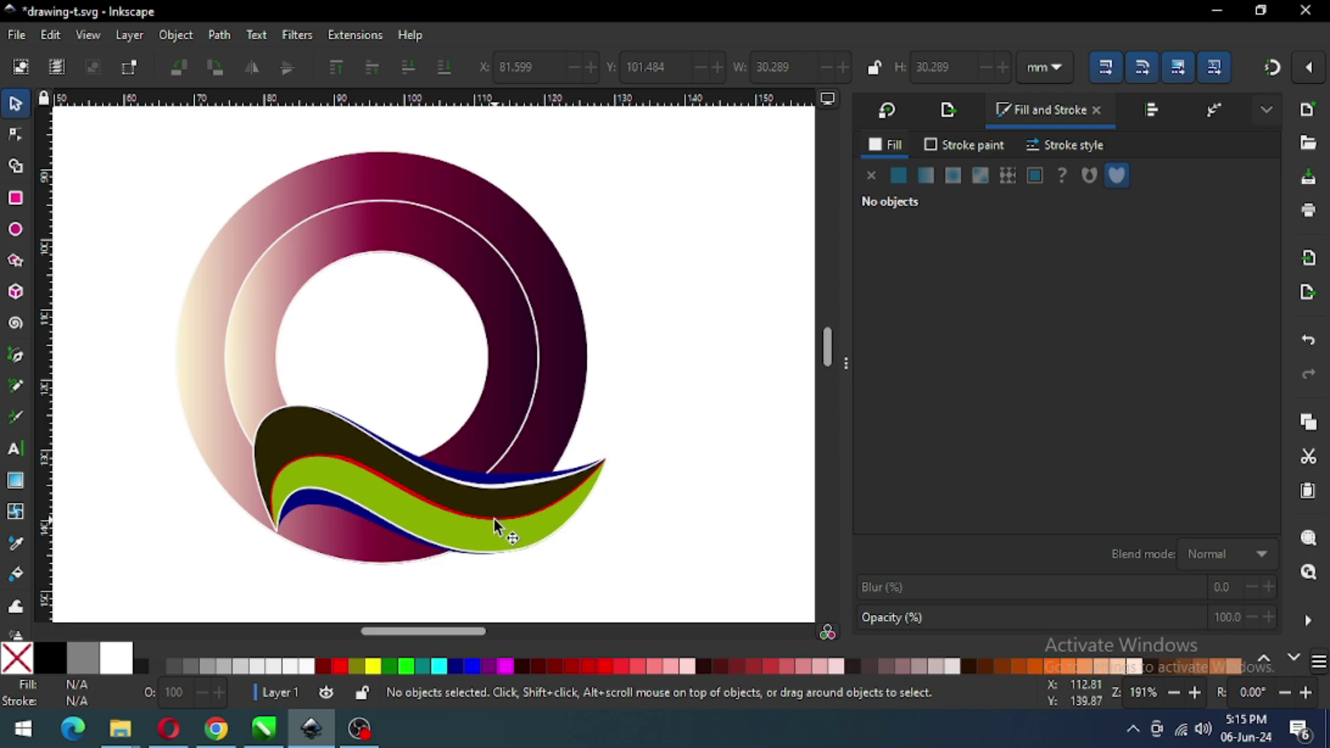
Step: Change the red dividing line between the two wave sections to a white fill
left_click(460, 512)
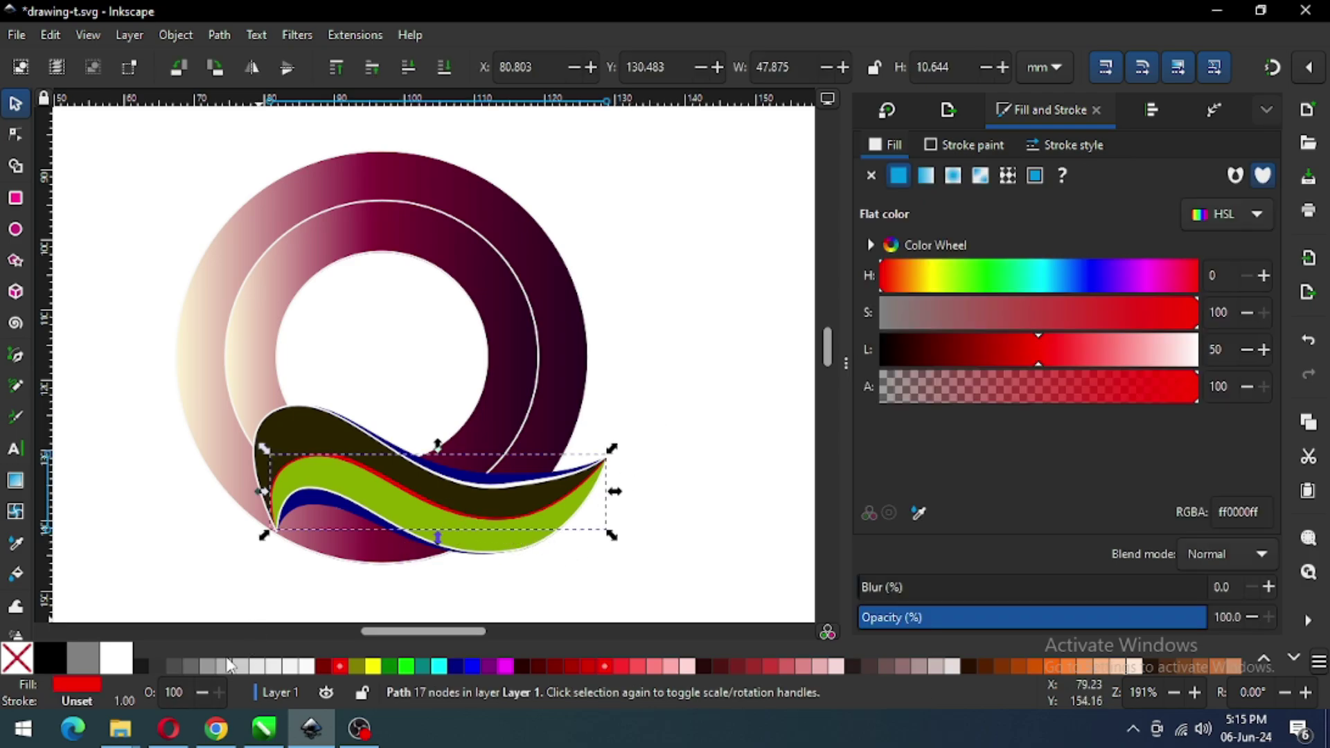
left_click(122, 662)
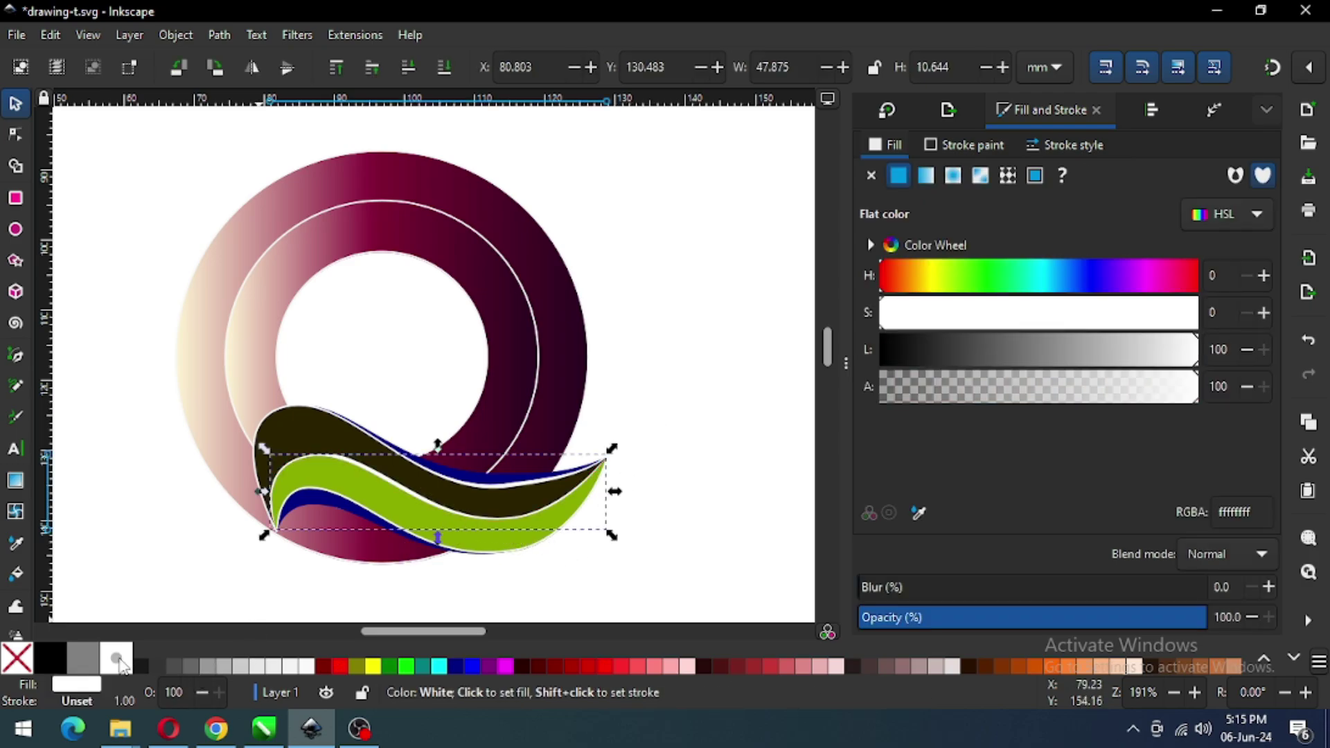
left_click(635, 348)
Step: Fill the dark olive upper wave section with the ring's cream-to-maroon linear gradient, named 3
left_click(289, 426)
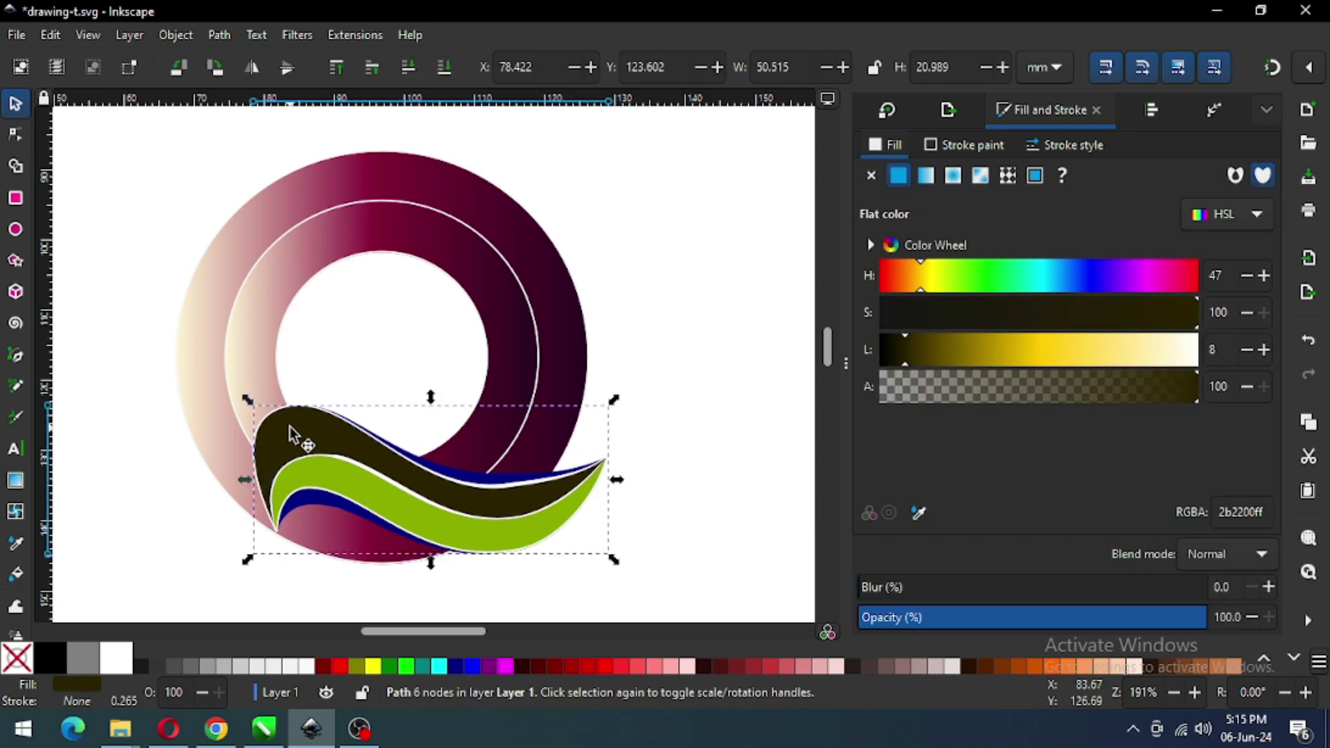
left_click(927, 177)
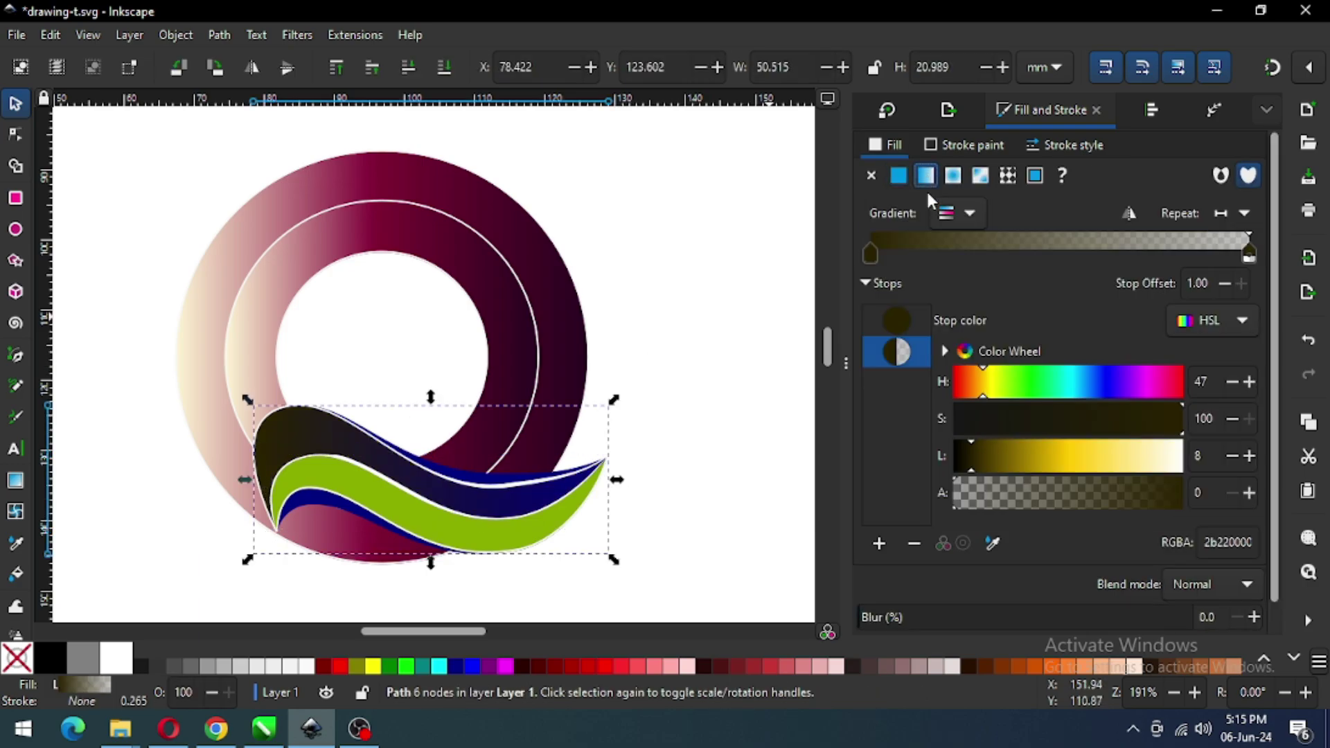
left_click(967, 218)
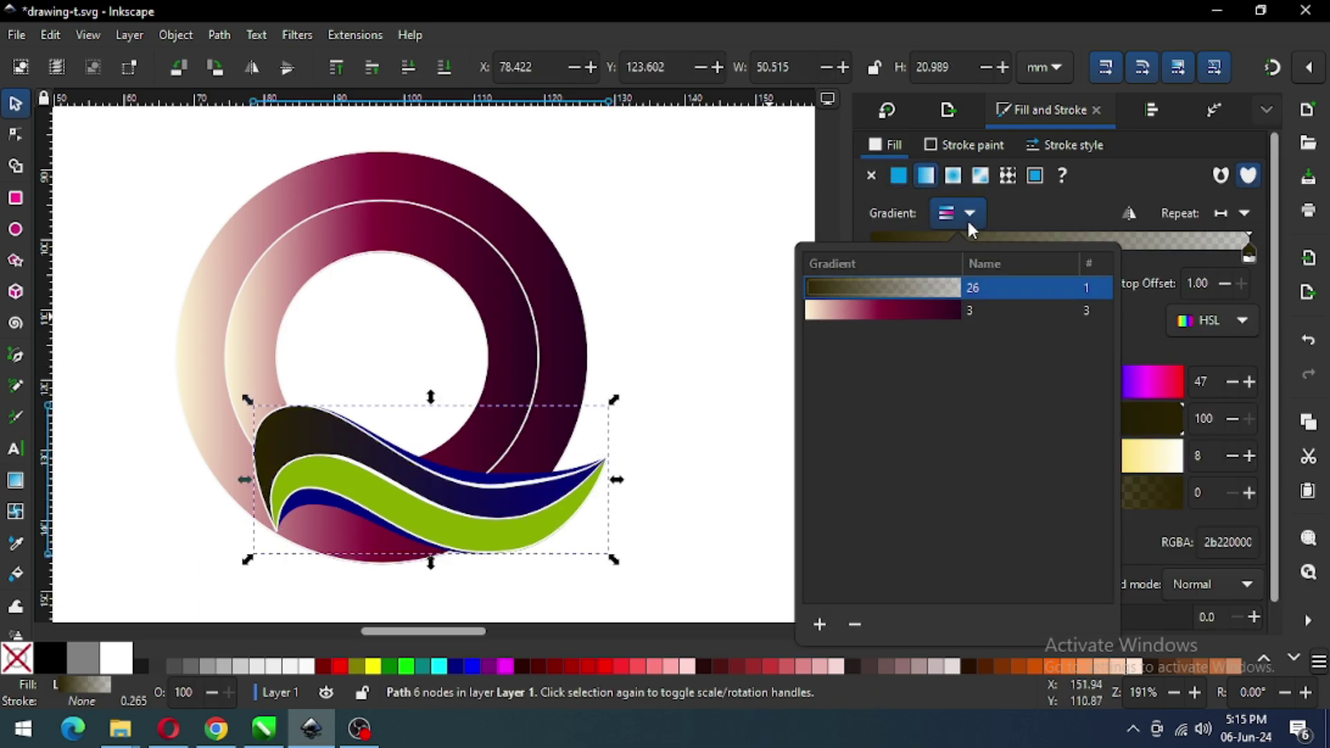
left_click(932, 310)
left_click(689, 396)
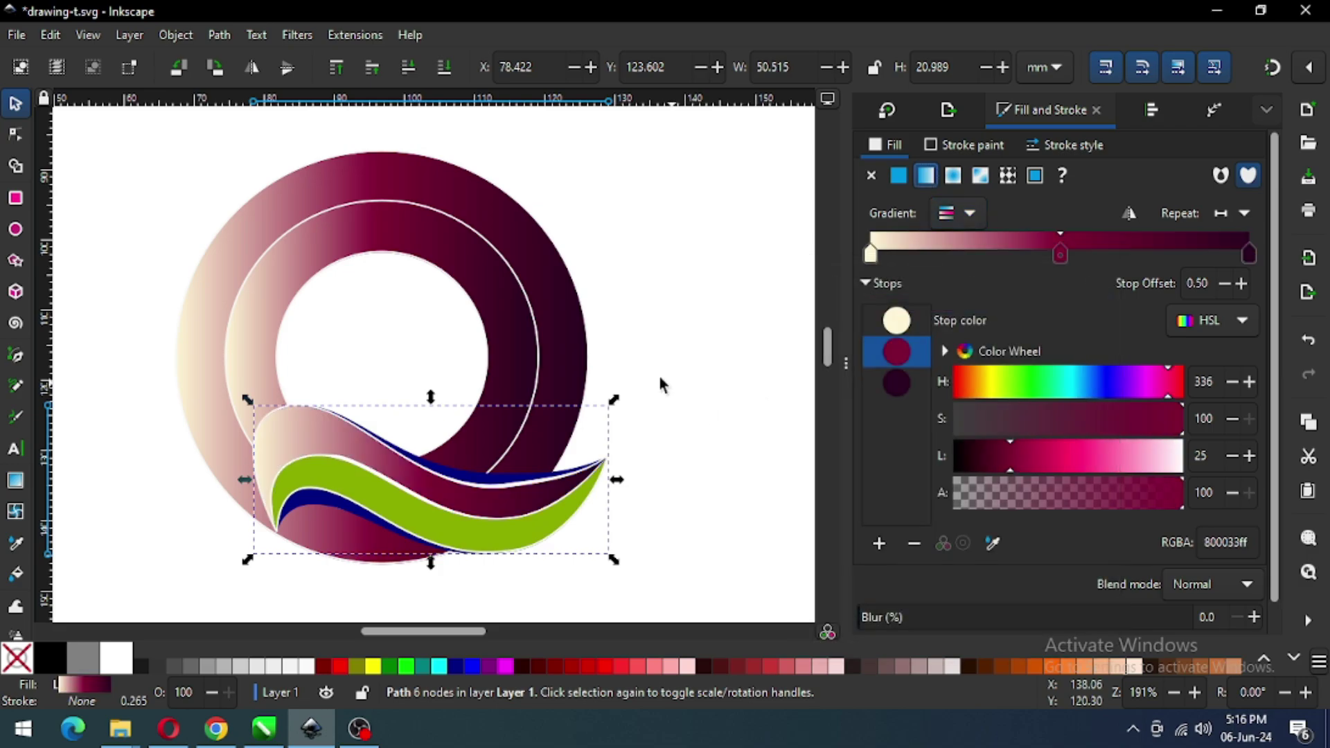
left_click(658, 374)
Step: Fill the green lower wave section with the ring's cream-to-maroon linear gradient, named 3
left_click(493, 535)
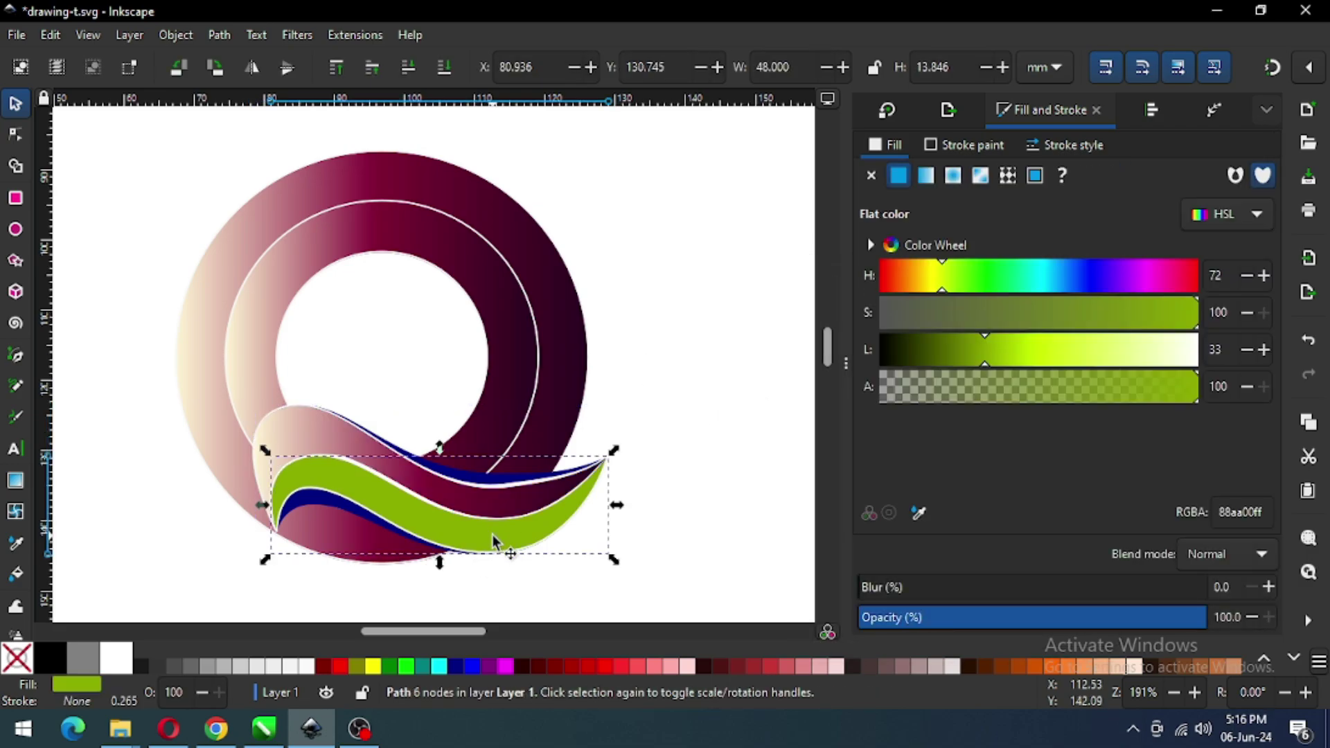
left_click(926, 175)
left_click(957, 211)
left_click(923, 306)
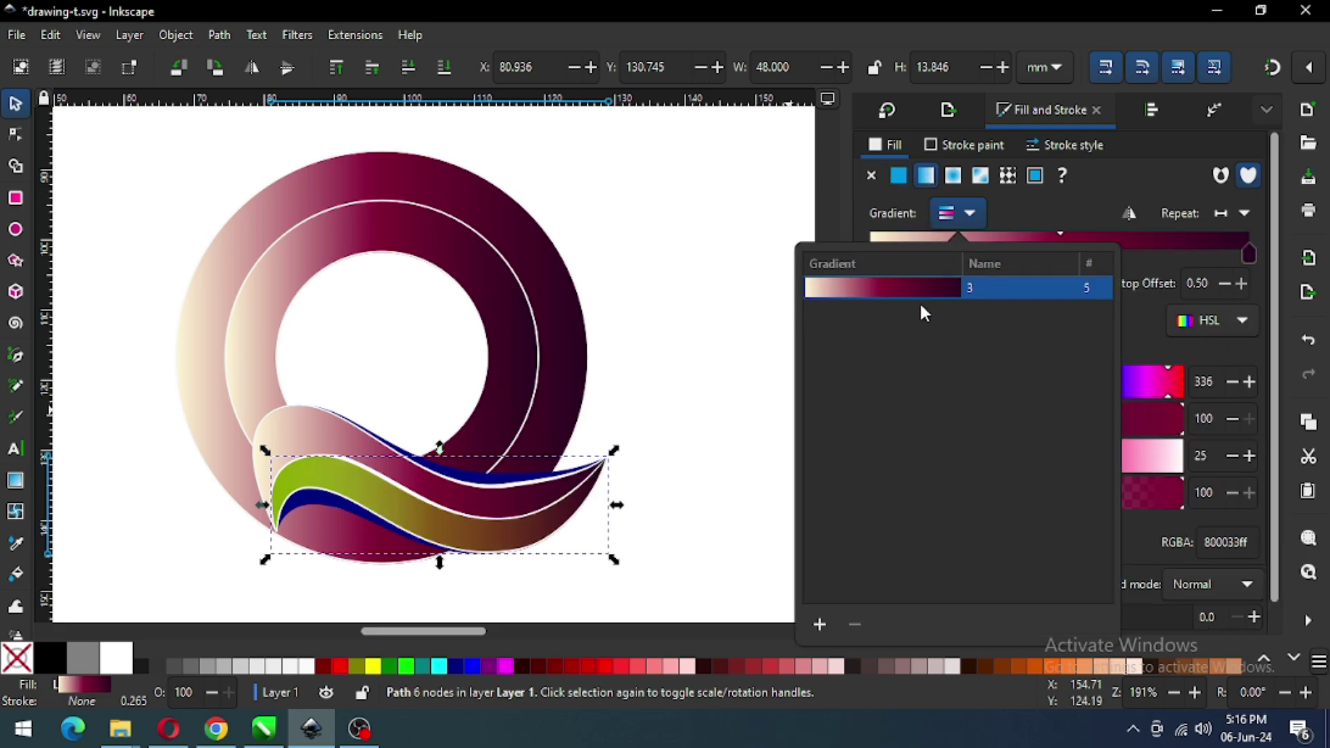
left_click(678, 336)
left_click(679, 336)
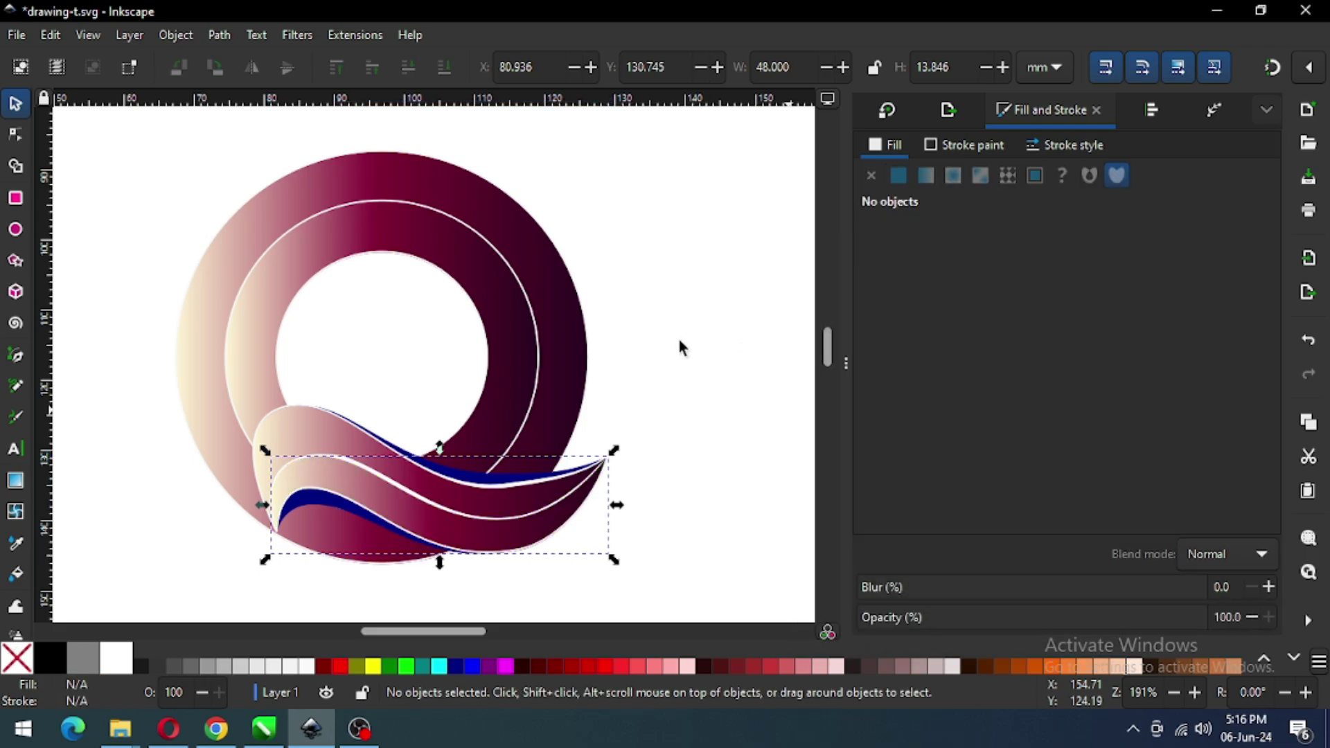
Step: Recolour the navy border shape with a dark purple sampled from the ring's right edge and lower its lightness to 8
left_click(528, 466)
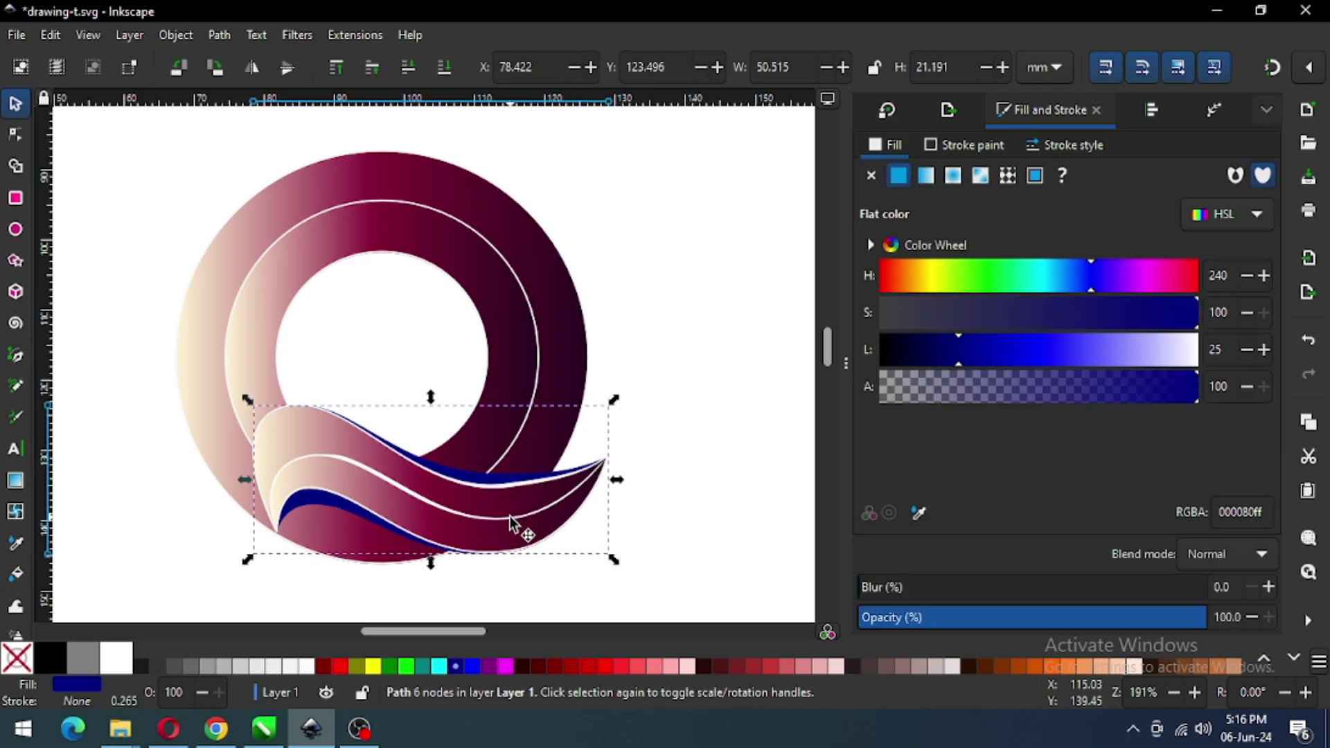
left_click(16, 543)
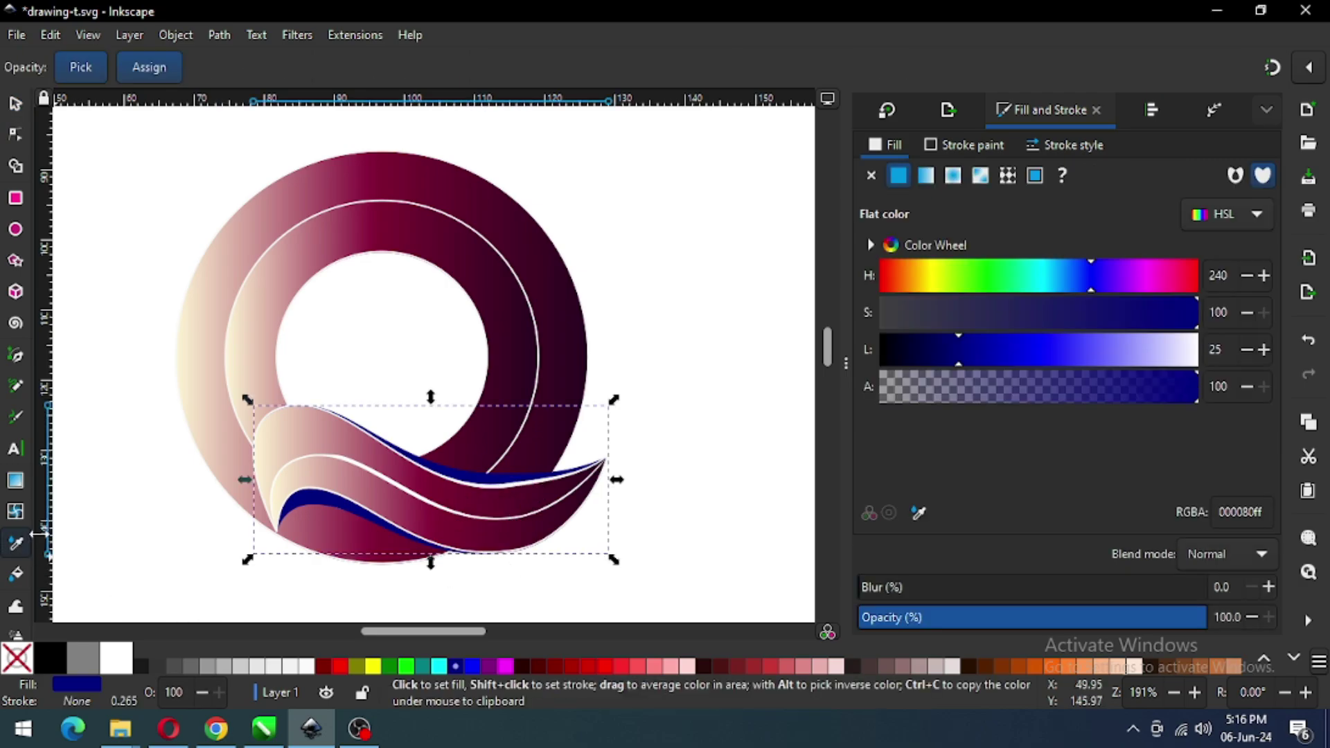
left_click_drag(583, 356, 594, 368)
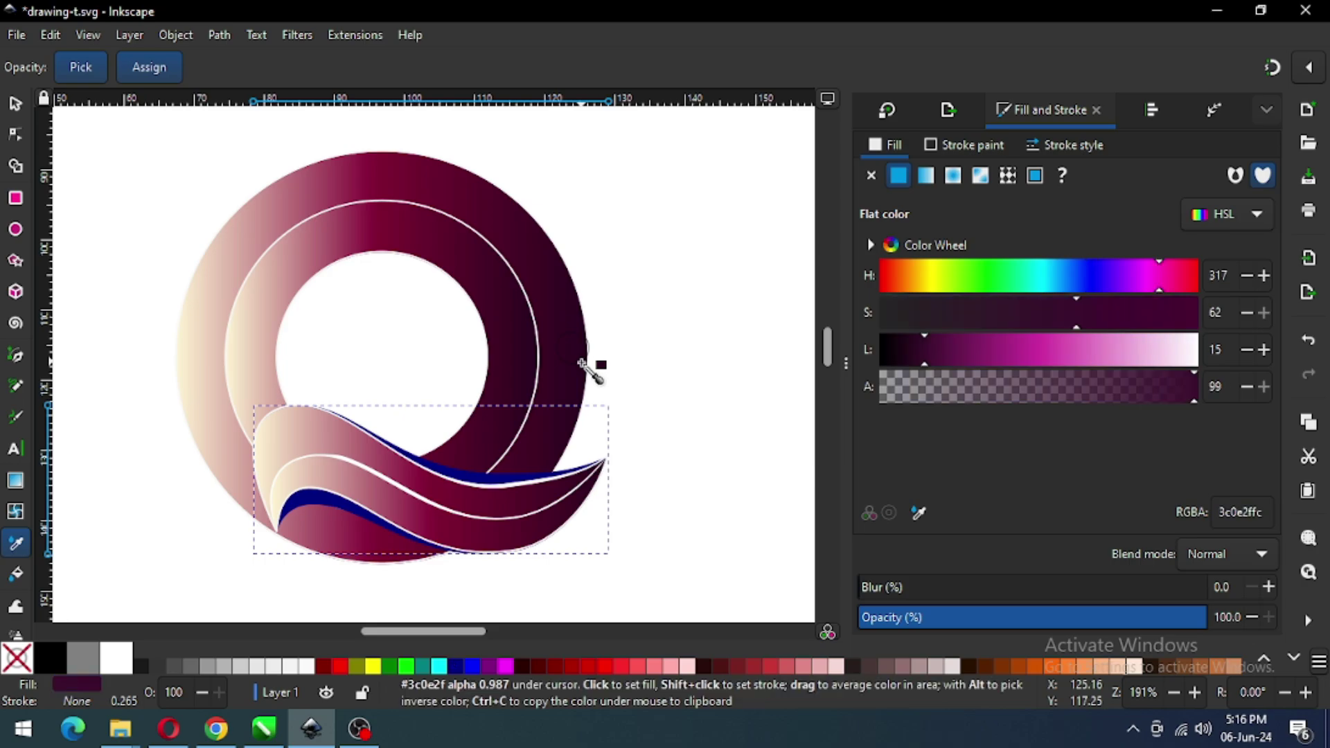
left_click(15, 104)
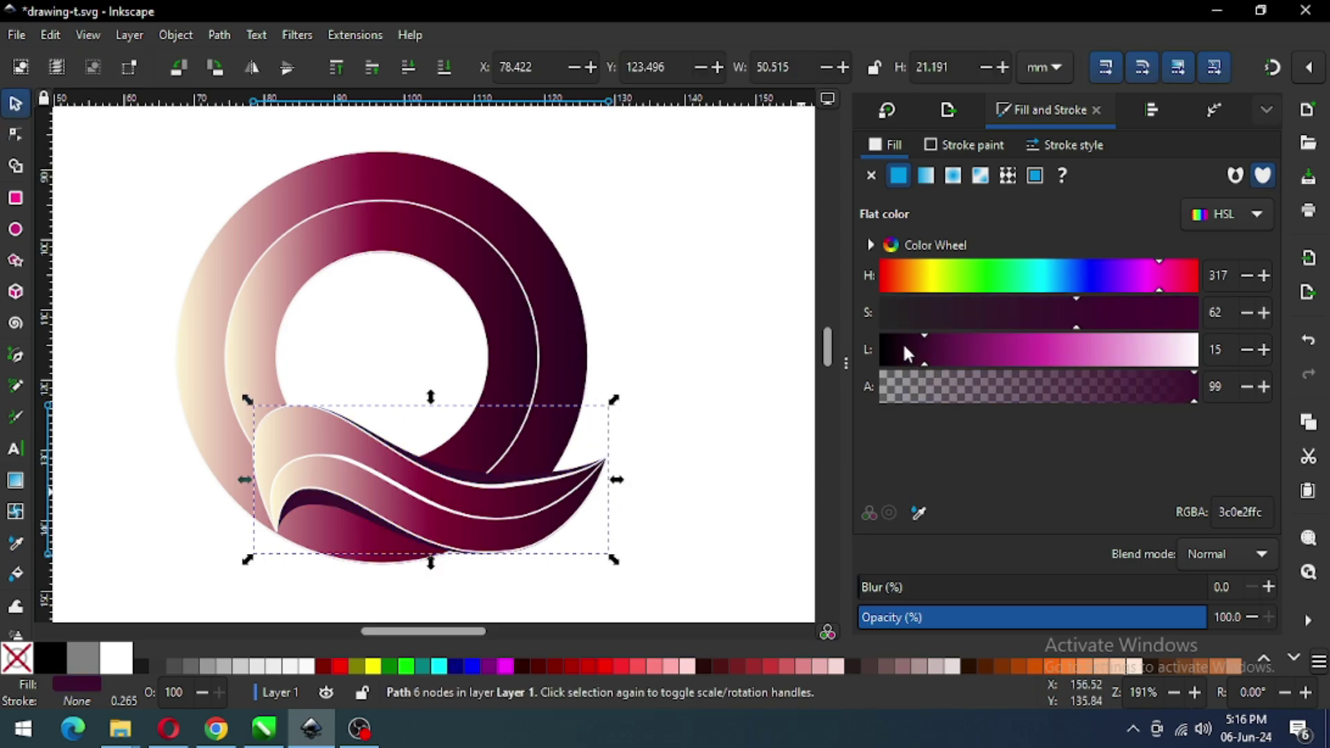
left_click(904, 346)
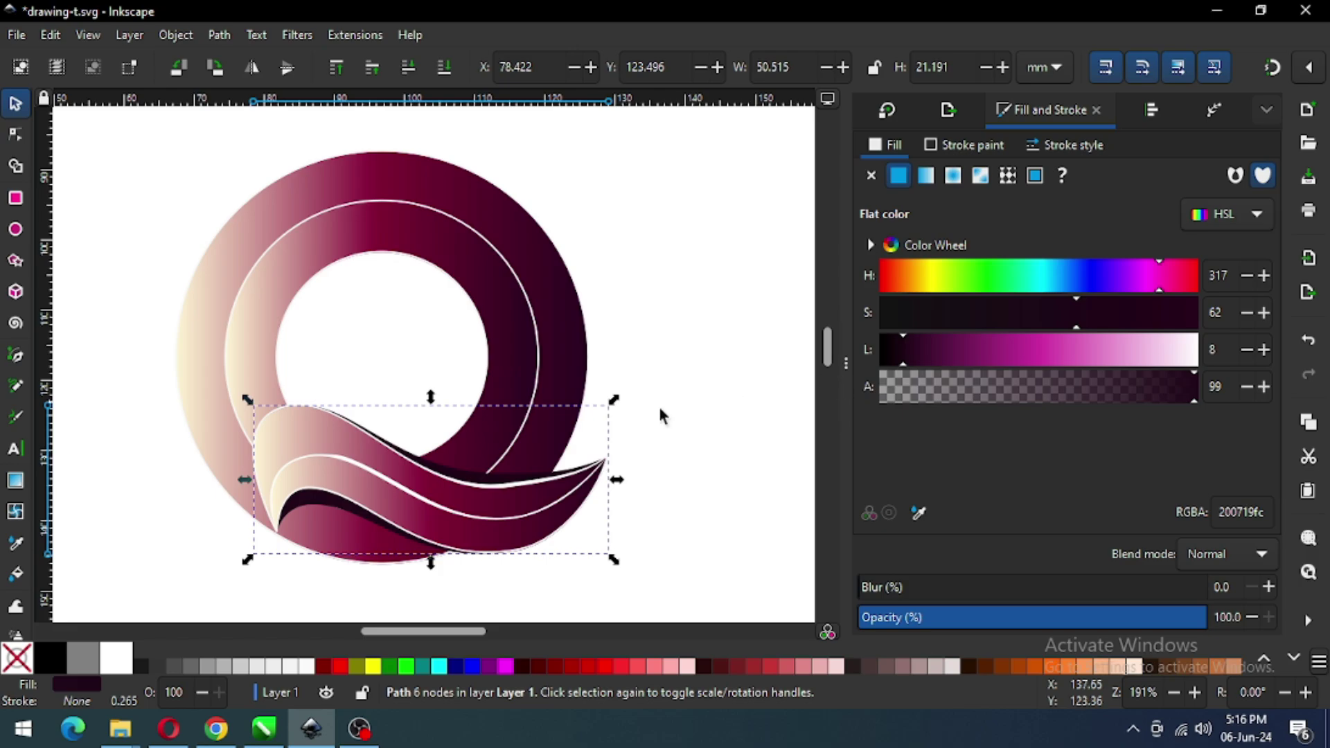
Step: Fill the white dividing line between the two wave sections with a white-to-transparent linear gradient and pull both gradient ends slightly inward
left_click(669, 320)
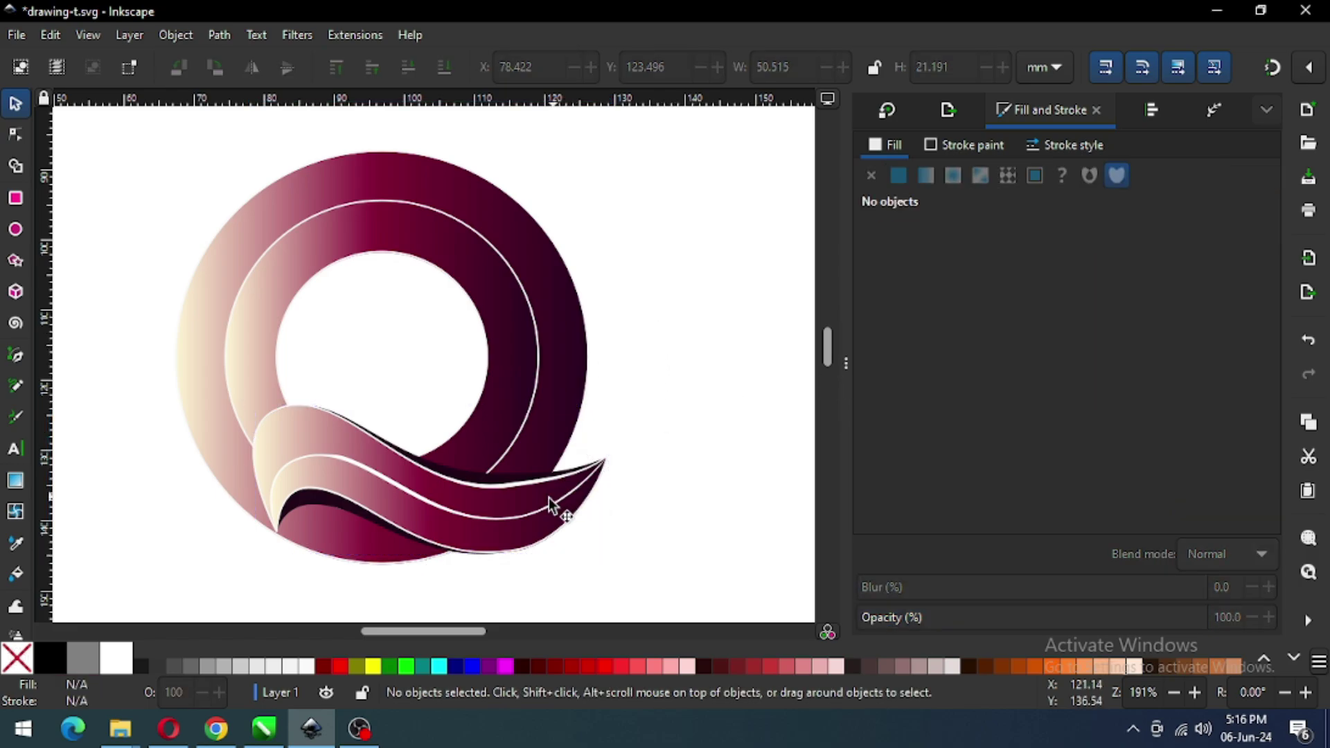
left_click(535, 514)
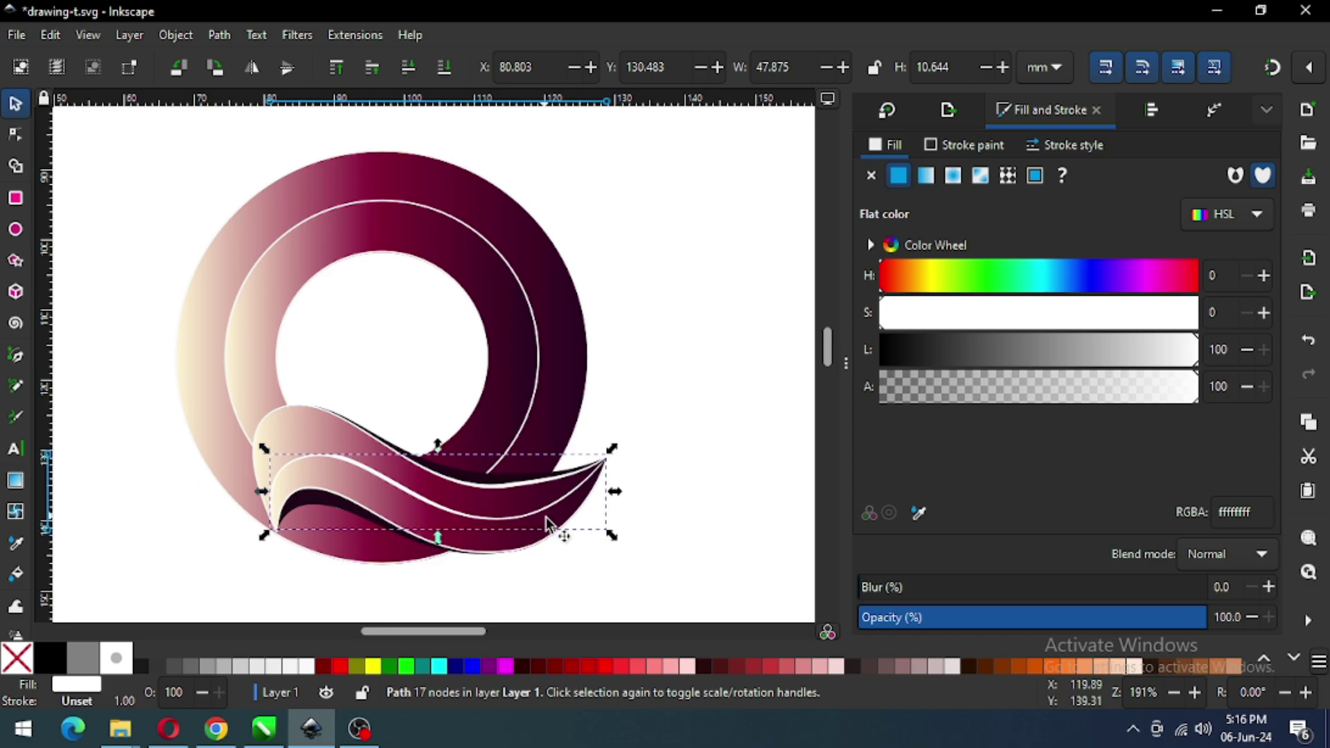
left_click(926, 176)
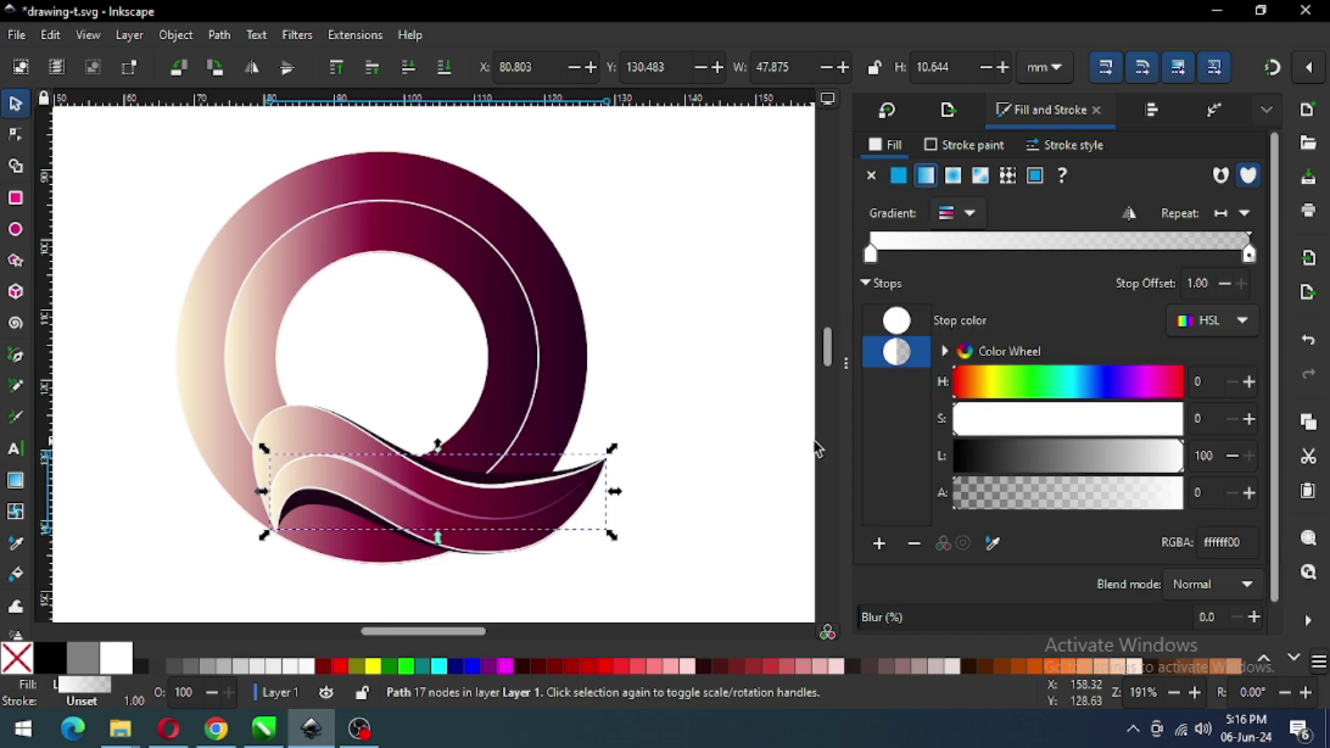
left_click(16, 482)
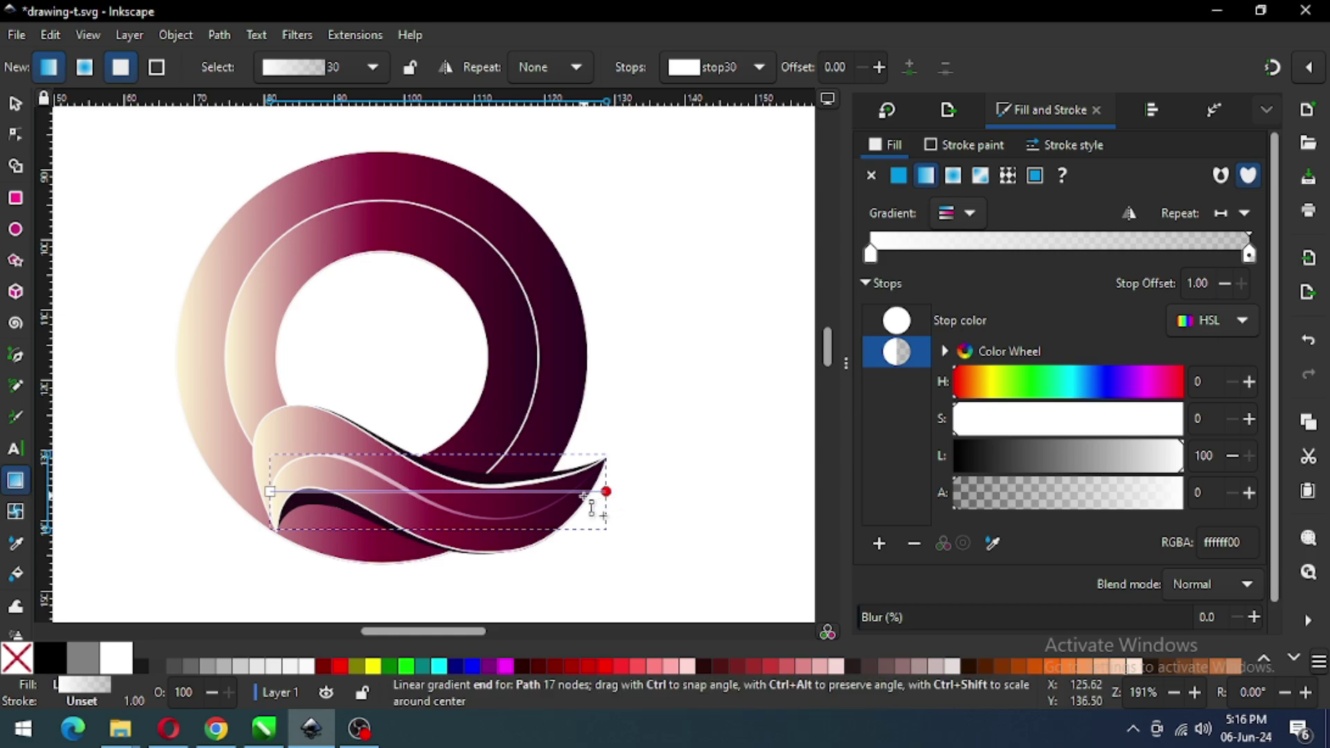
left_click_drag(607, 492, 581, 496)
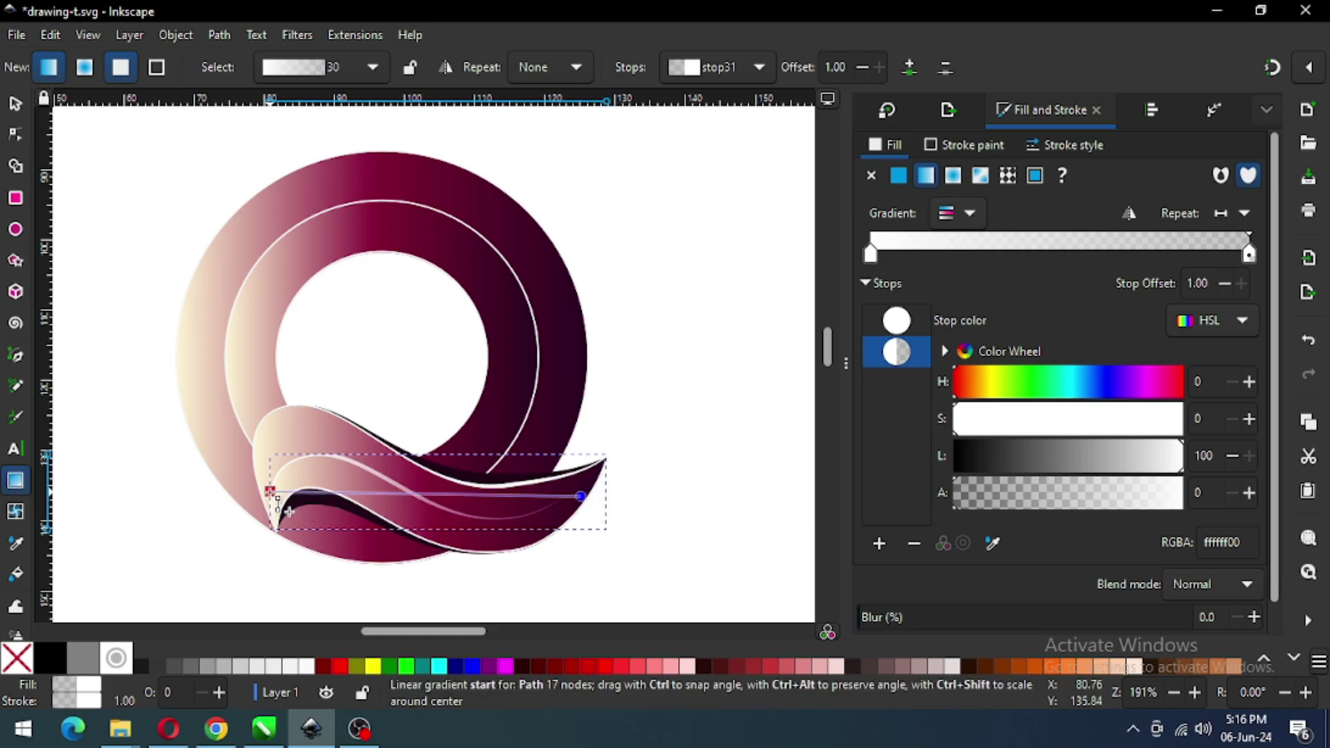
left_click_drag(270, 492, 282, 489)
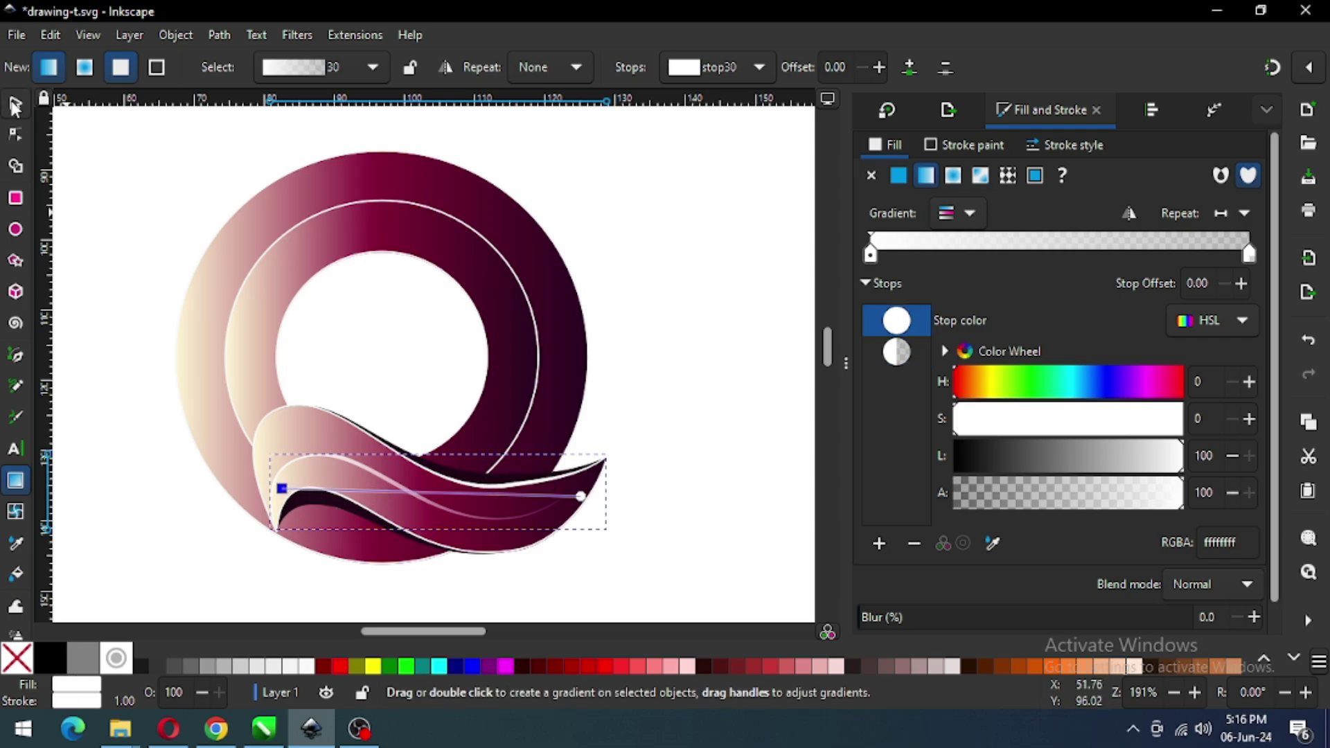
left_click(15, 106)
left_click(666, 350)
Step: Give the wave's white outline shape a fading linear gradient with end-stop alpha 48, moving the gradient start slightly inward
left_click(544, 478)
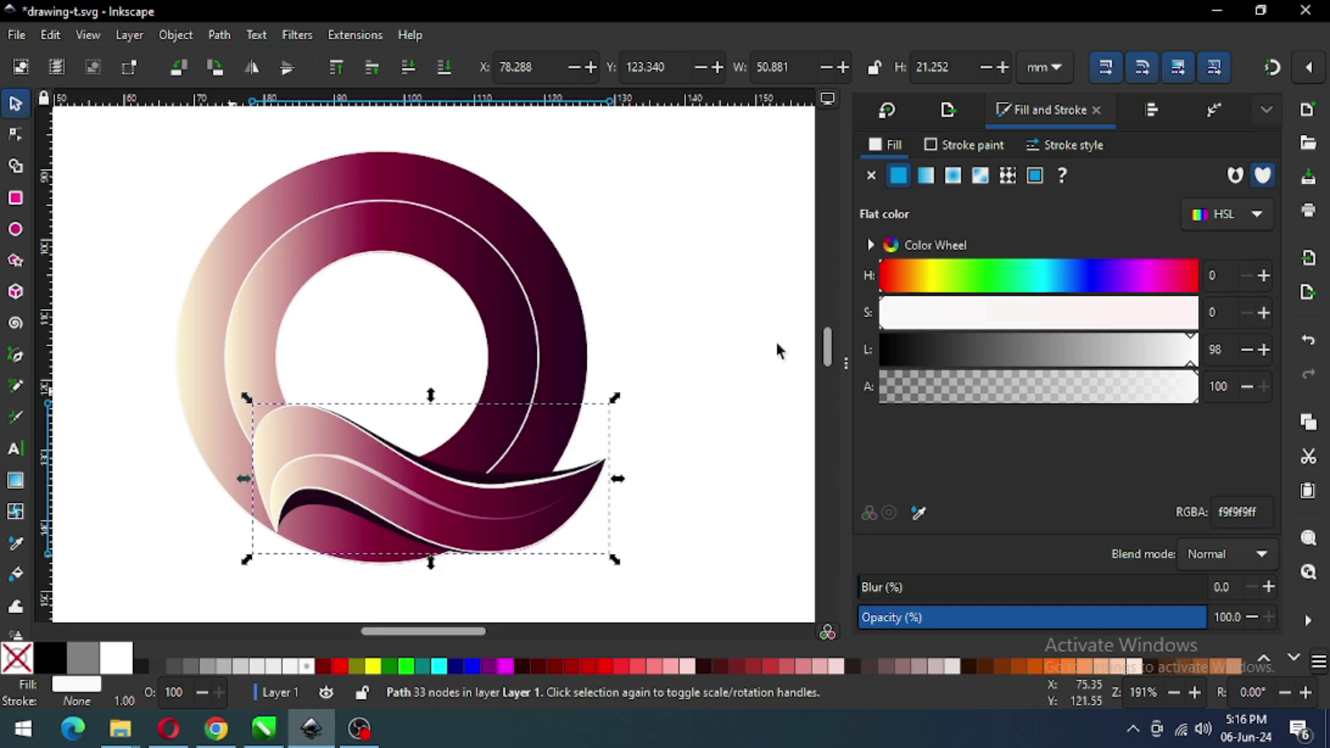
left_click(926, 177)
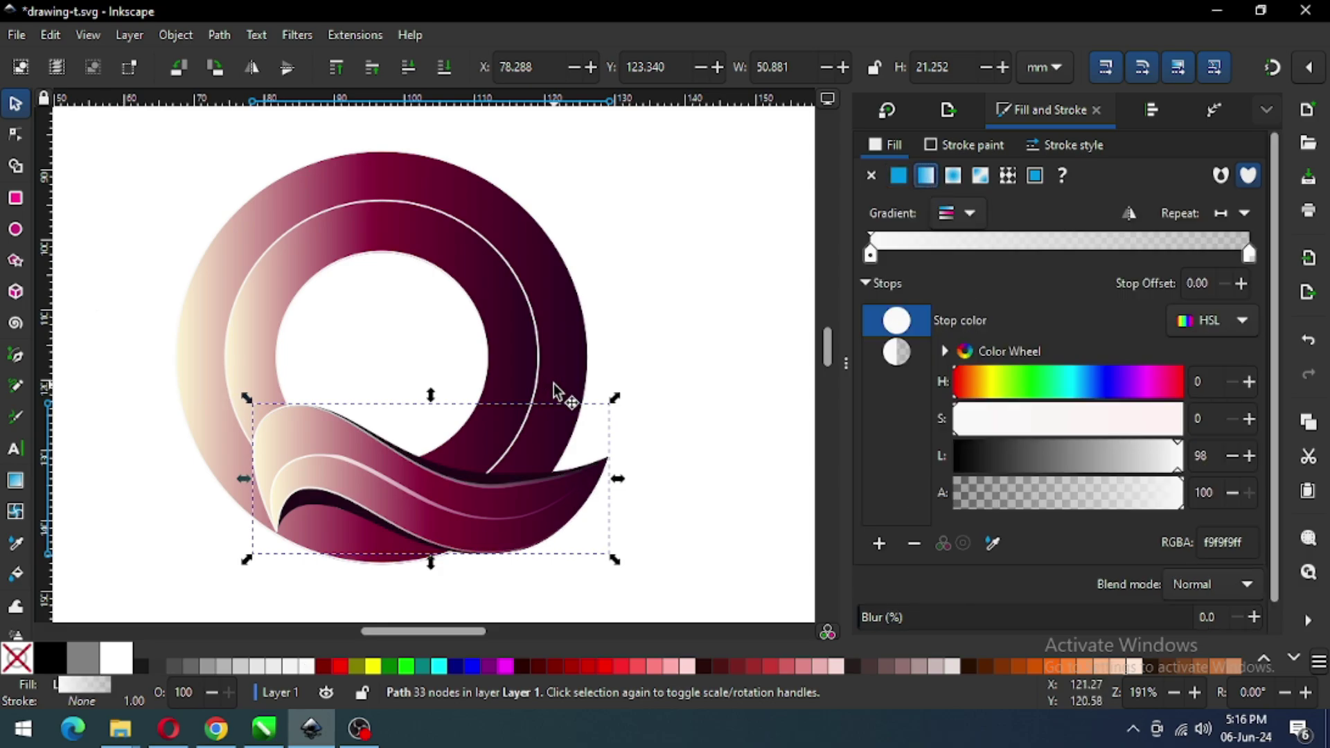
left_click(15, 480)
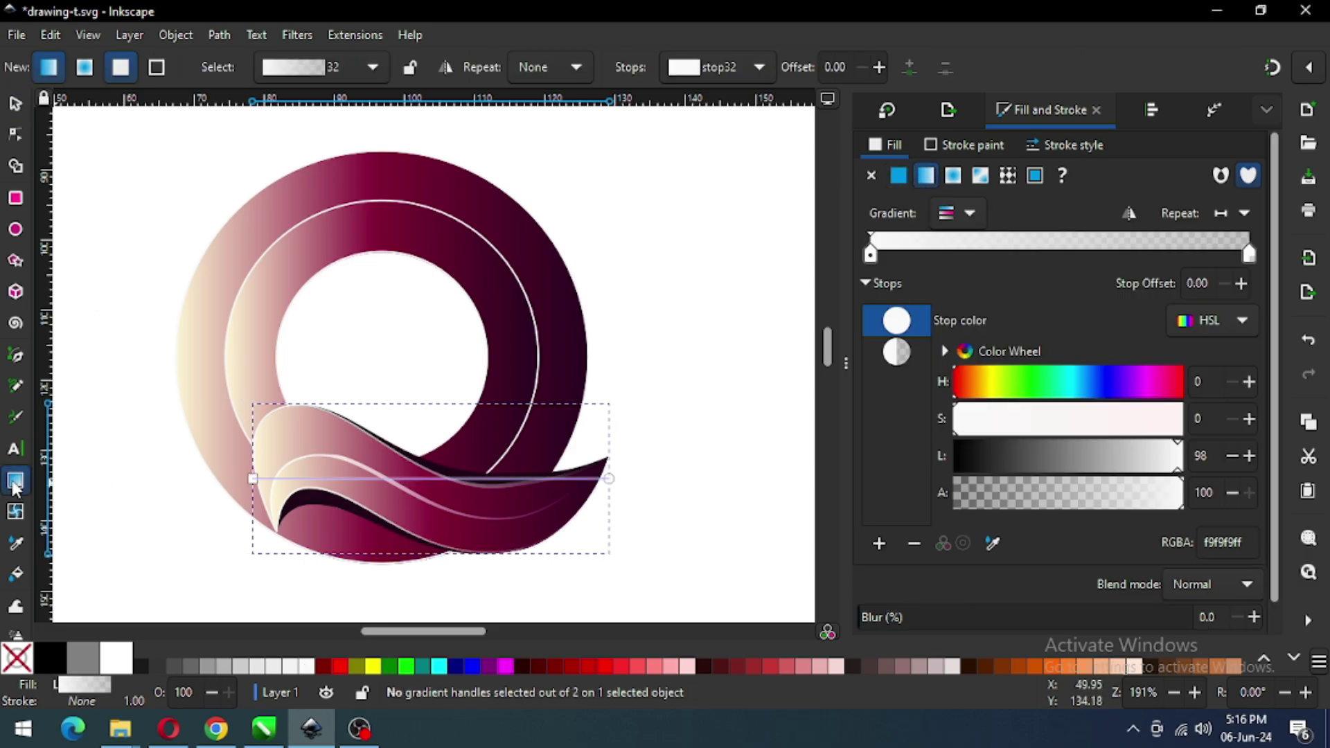
left_click(610, 479)
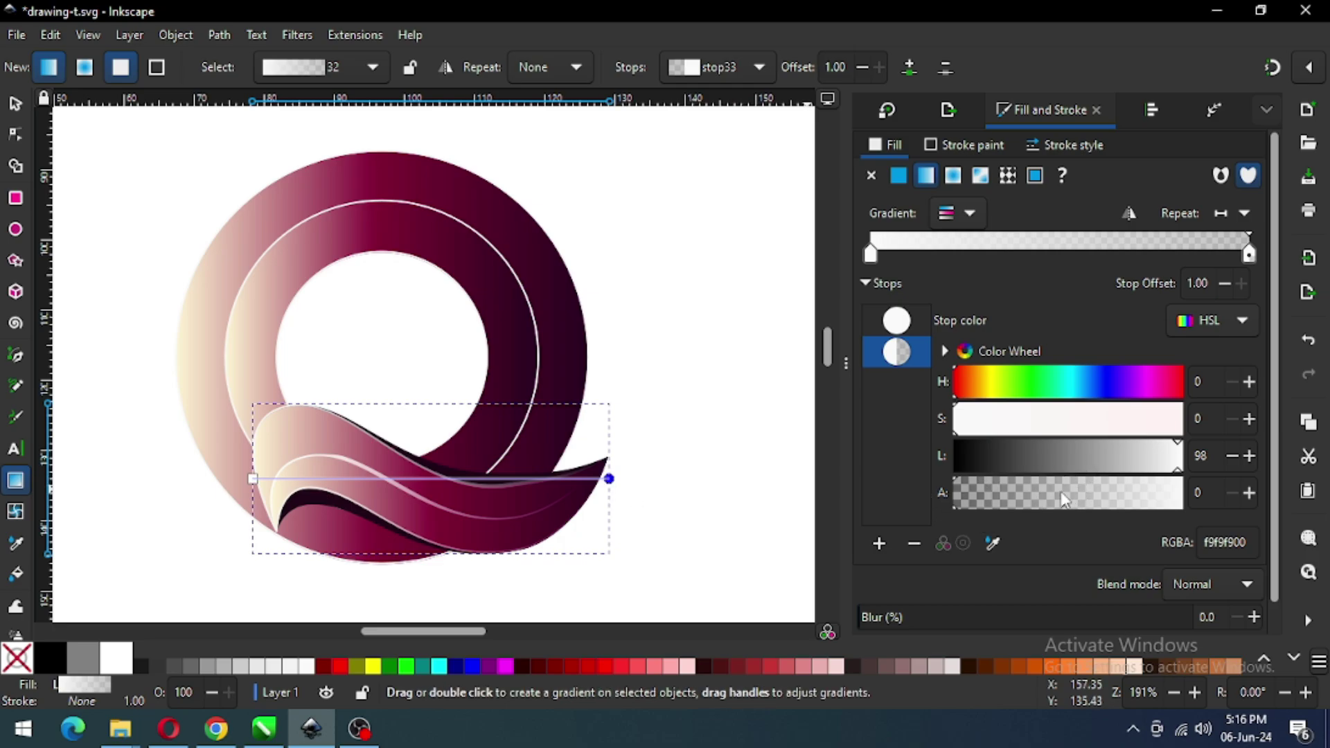
mouse_move(1065, 500)
left_mouse_down()
mouse_move(1208, 488)
mouse_move(1064, 506)
left_mouse_up()
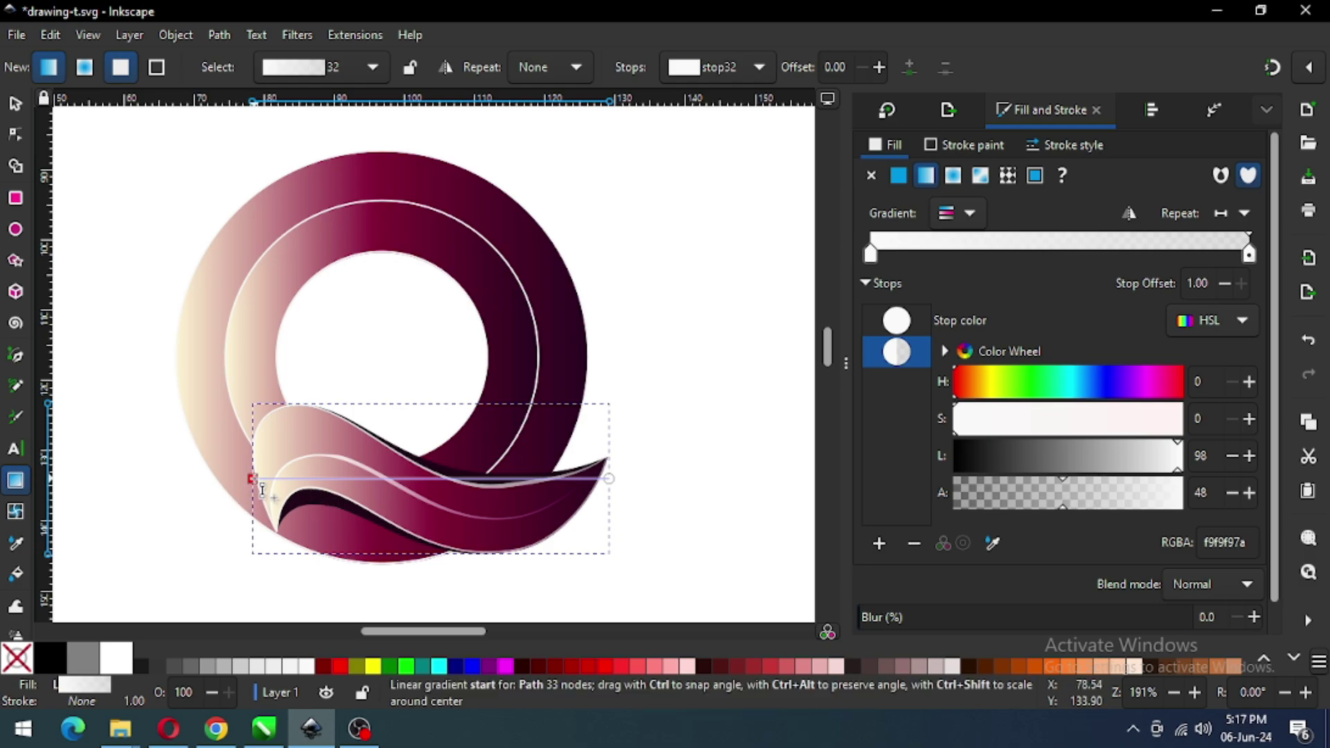
left_click_drag(262, 489, 270, 476)
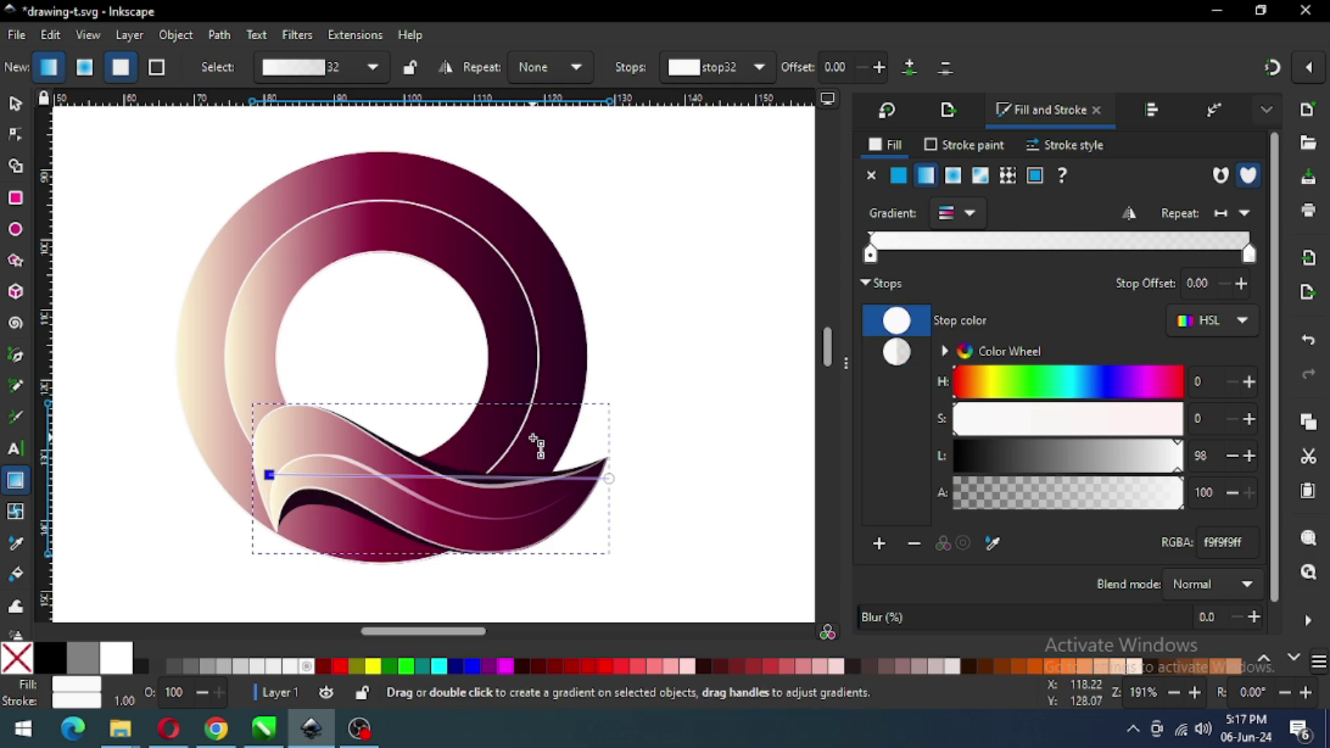
left_click(15, 105)
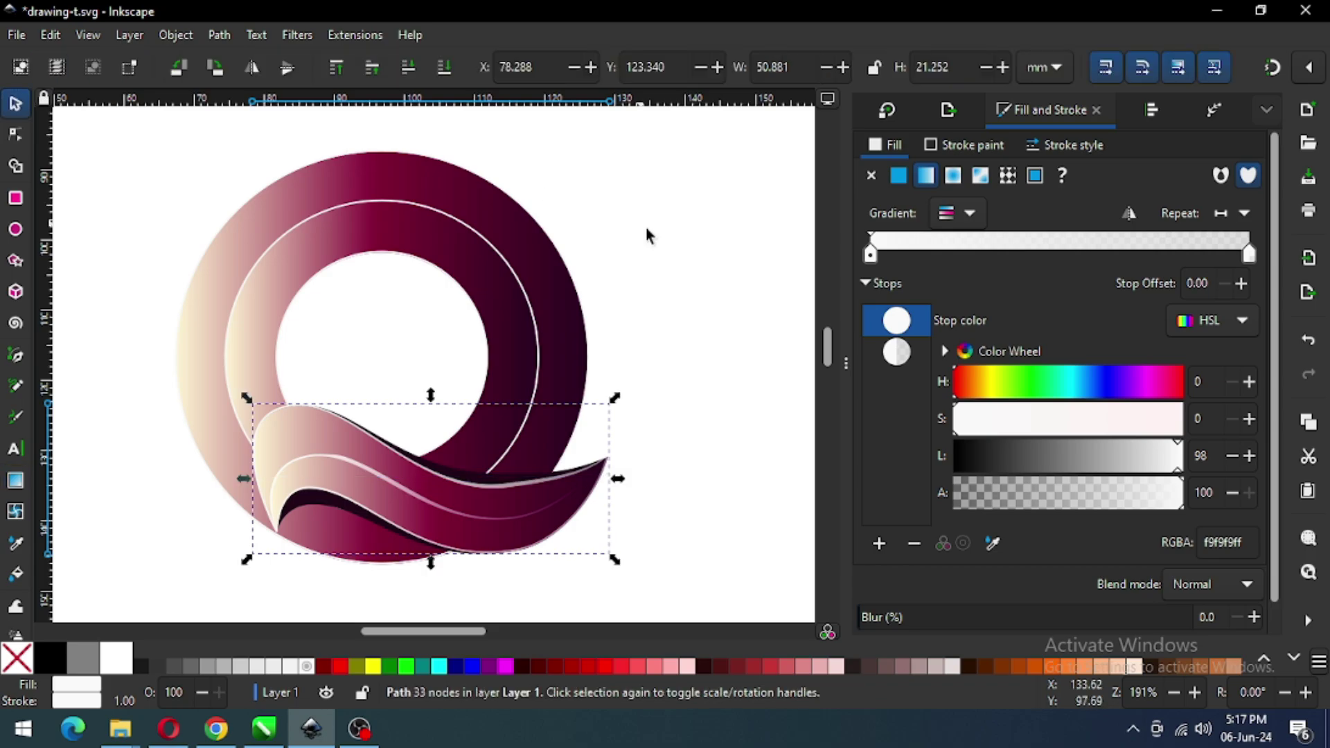
left_click(647, 227)
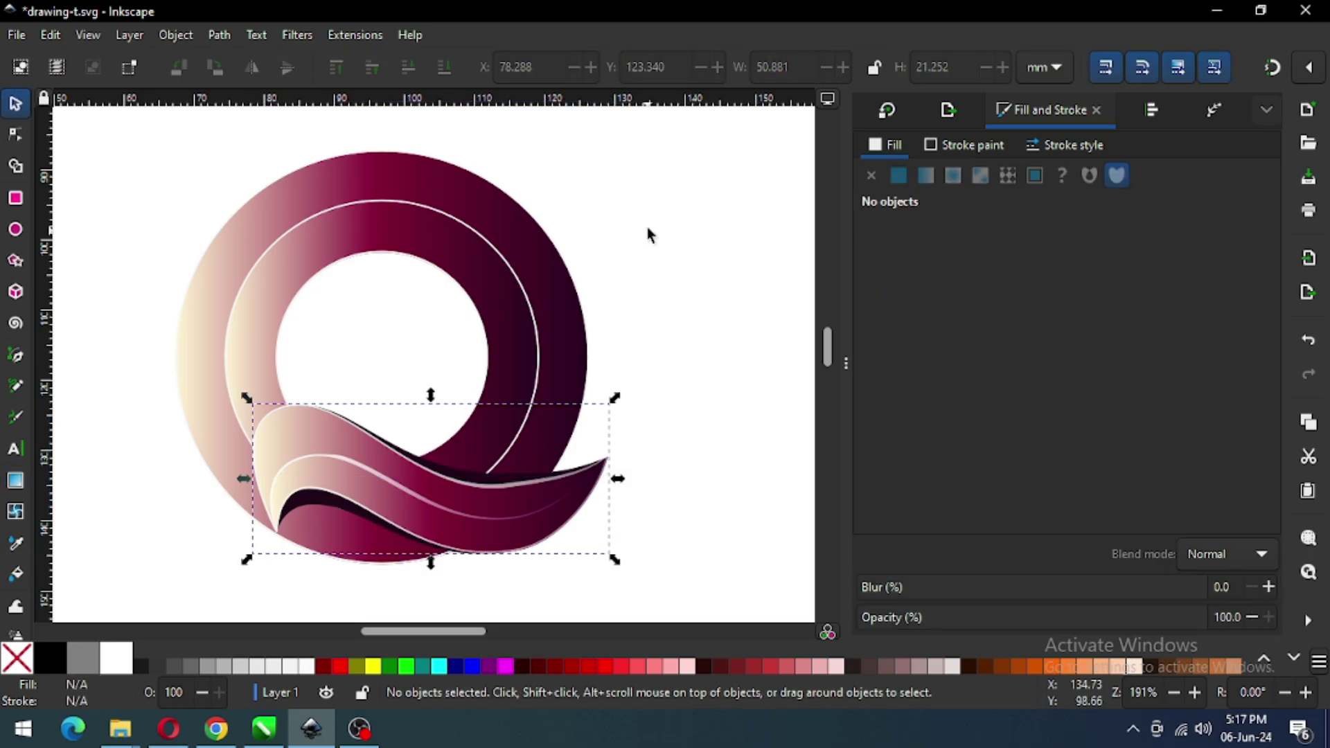
Step: Give the white circle line between the rings a linear gradient with start alpha 50 and end alpha 22, and save the drawing
left_click(544, 339)
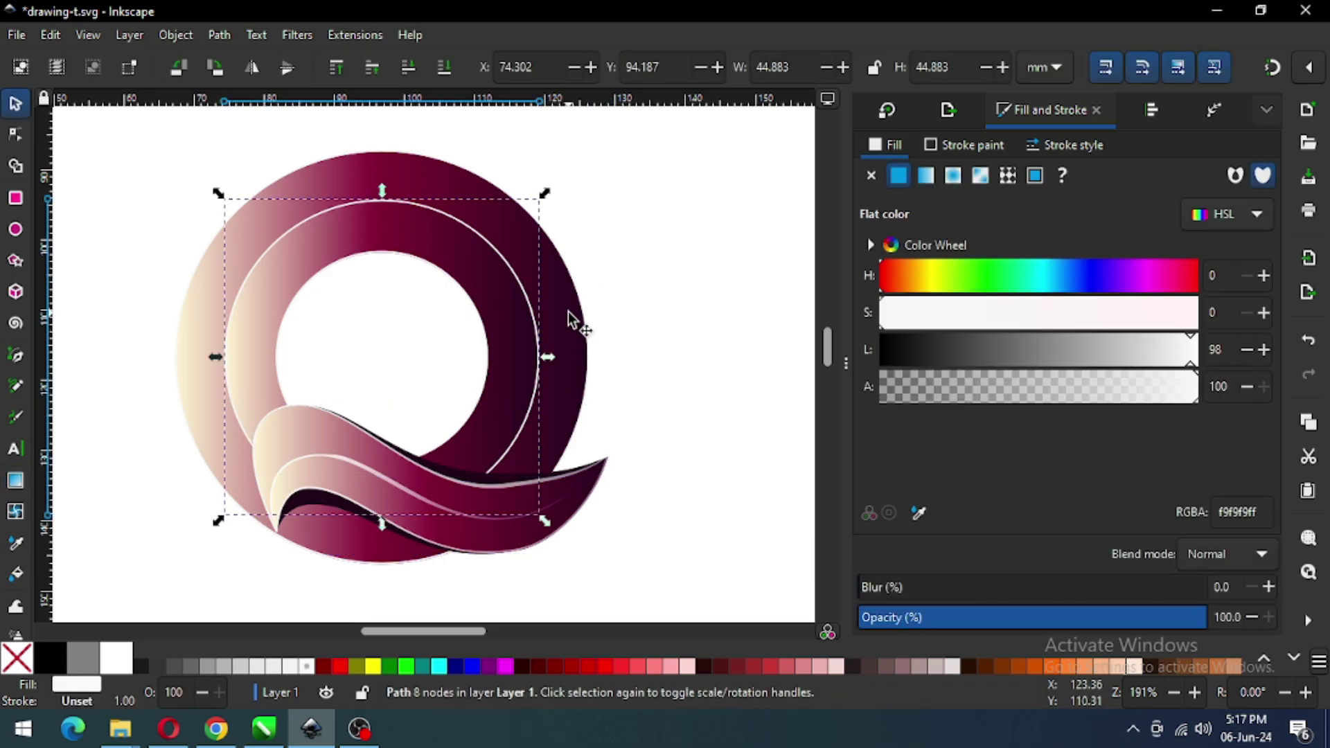
left_click(925, 176)
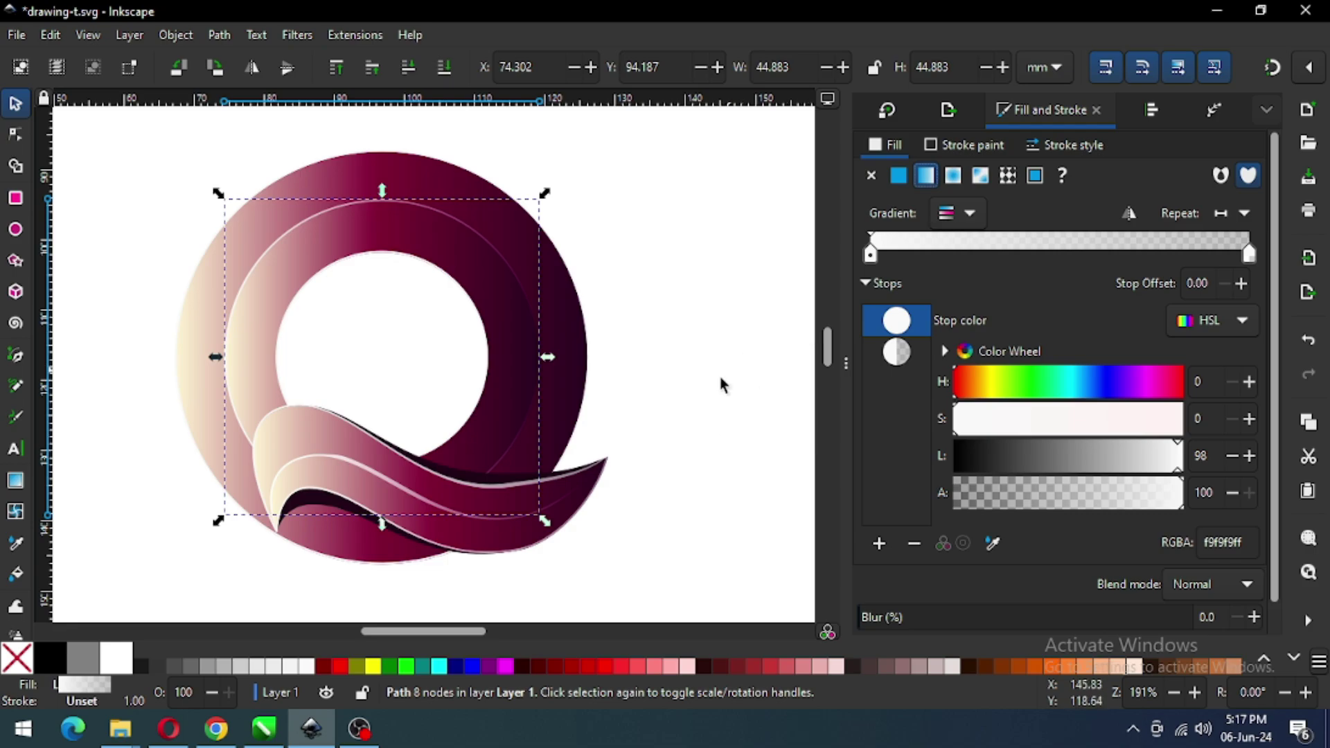
left_click(16, 483)
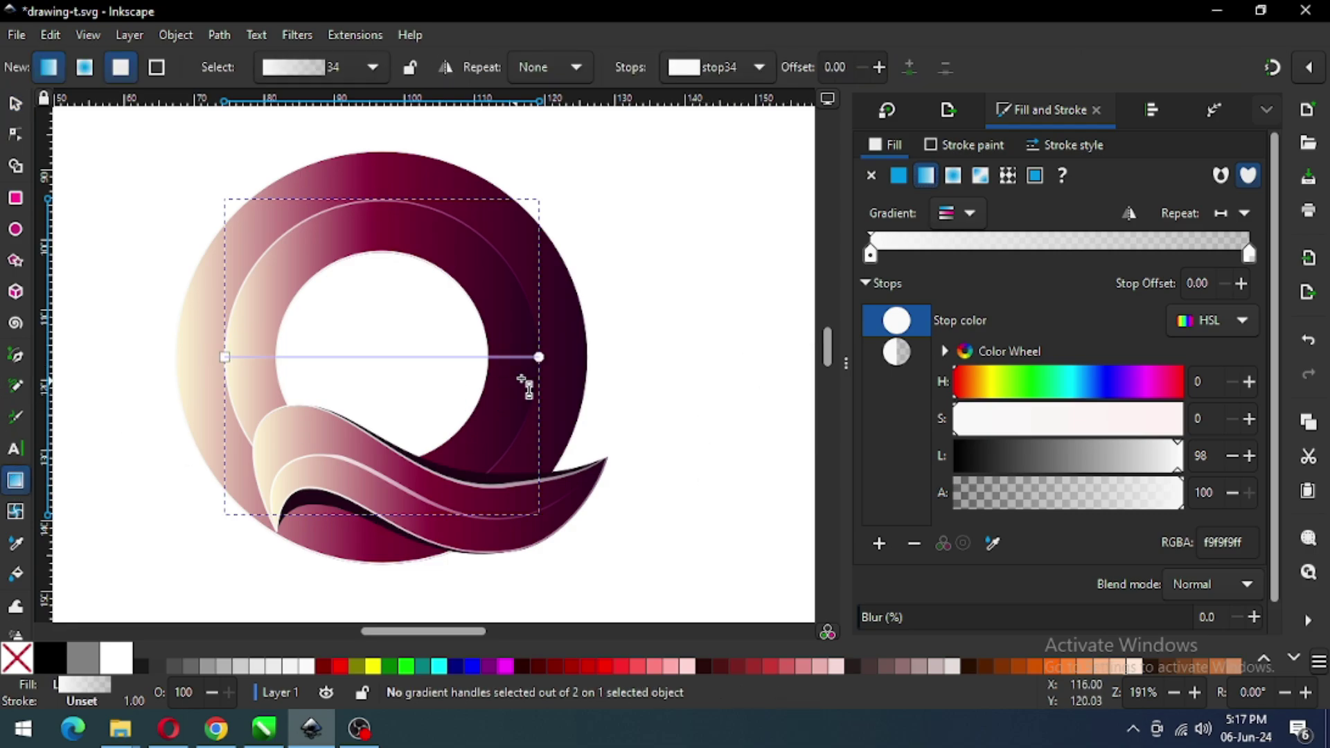
left_click_drag(552, 359, 549, 353)
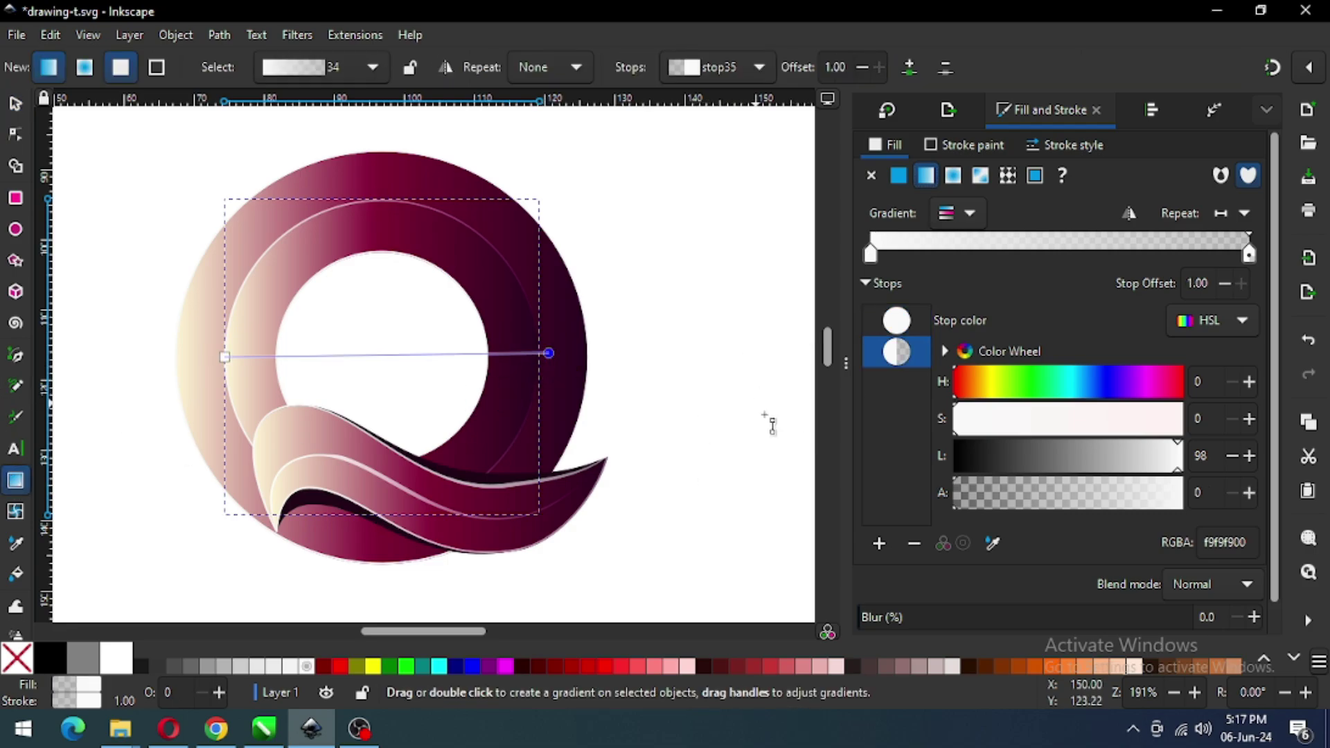
mouse_move(999, 500)
left_mouse_down()
mouse_move(1233, 506)
mouse_move(1003, 496)
left_mouse_up()
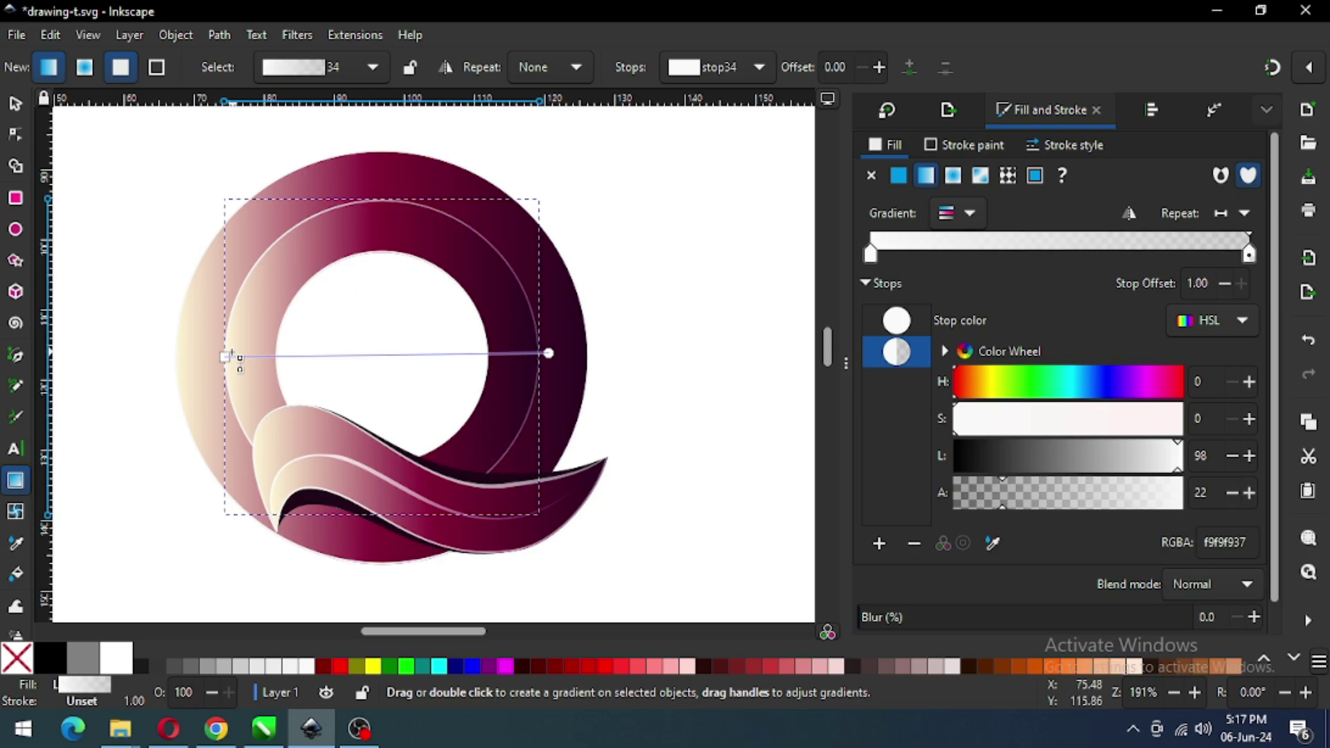
left_click_drag(225, 357, 244, 367)
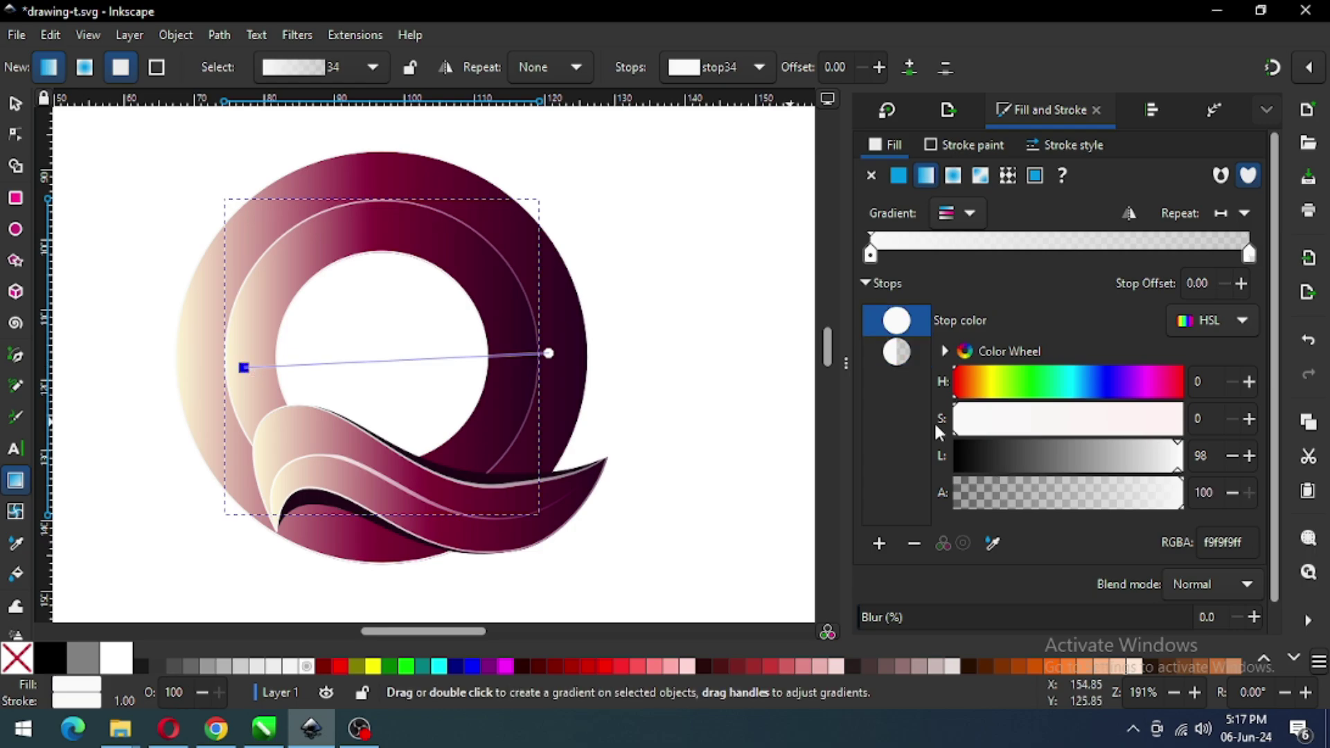
left_click(1070, 500)
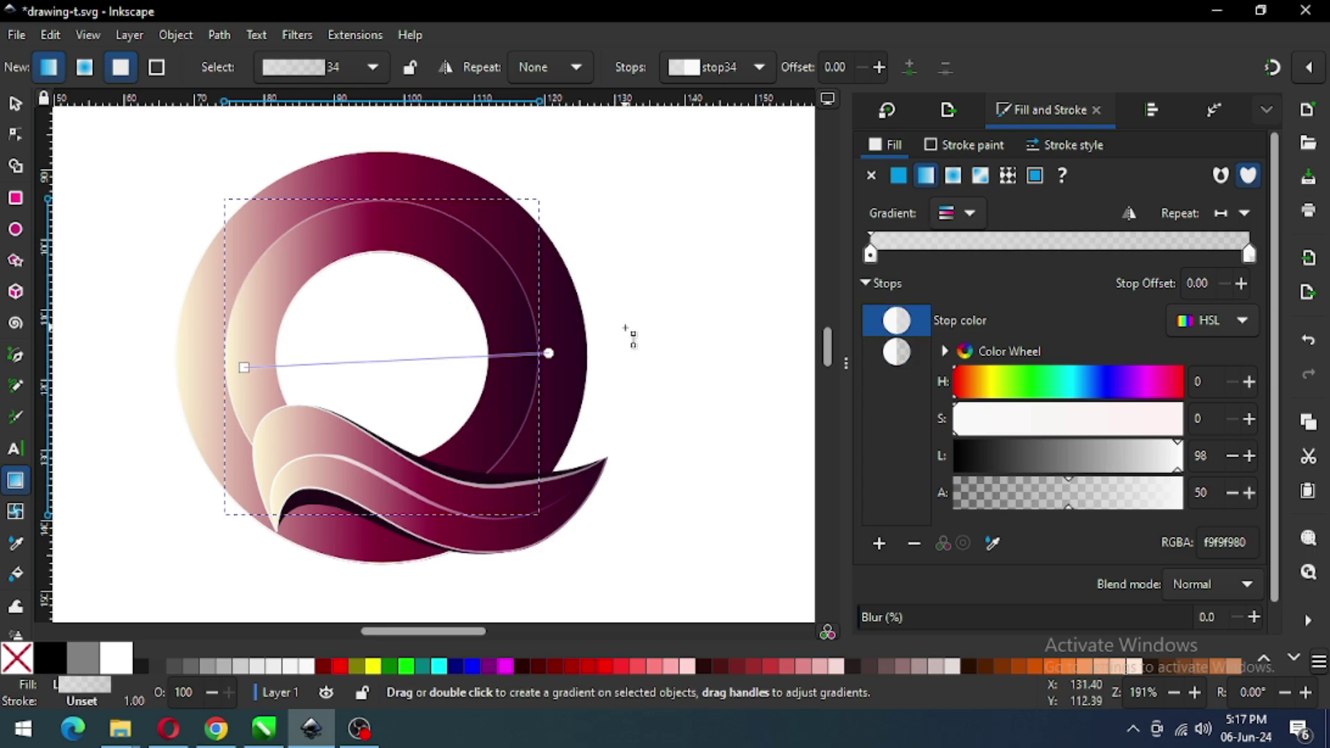
left_click(14, 105)
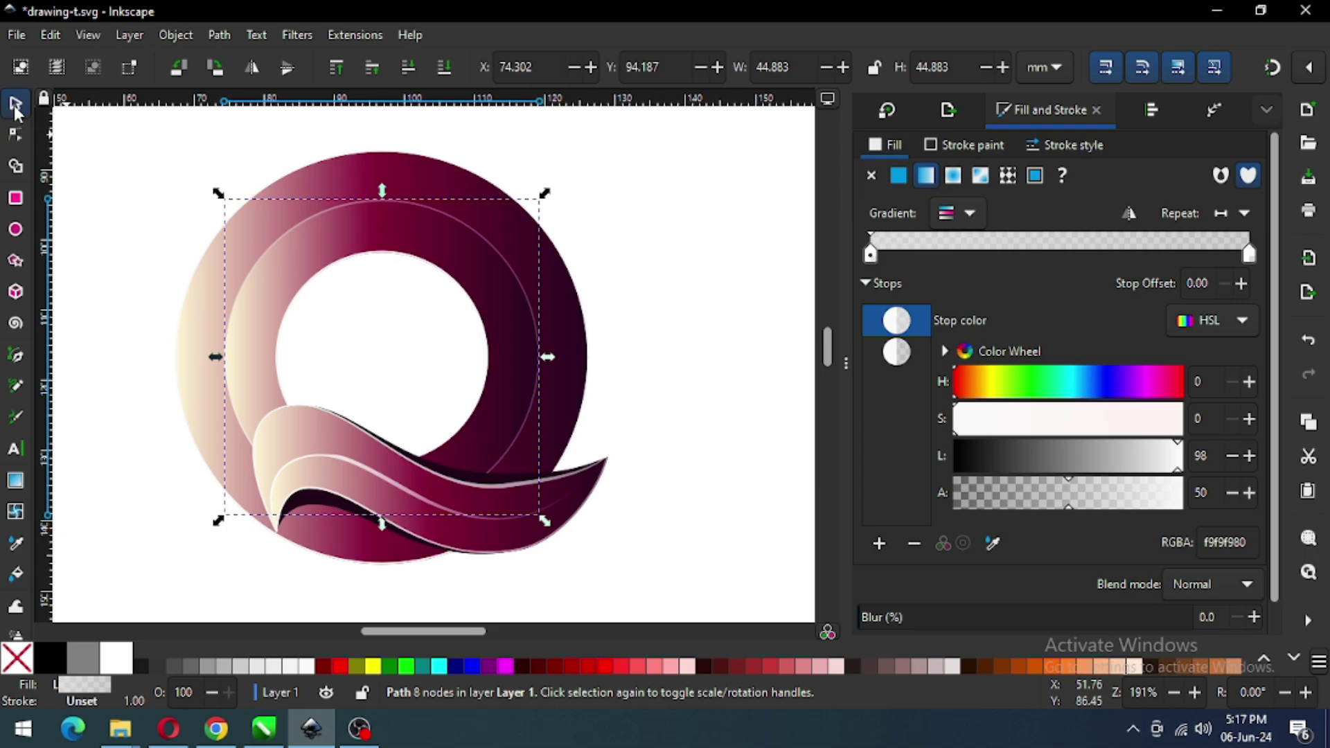
left_click(513, 135)
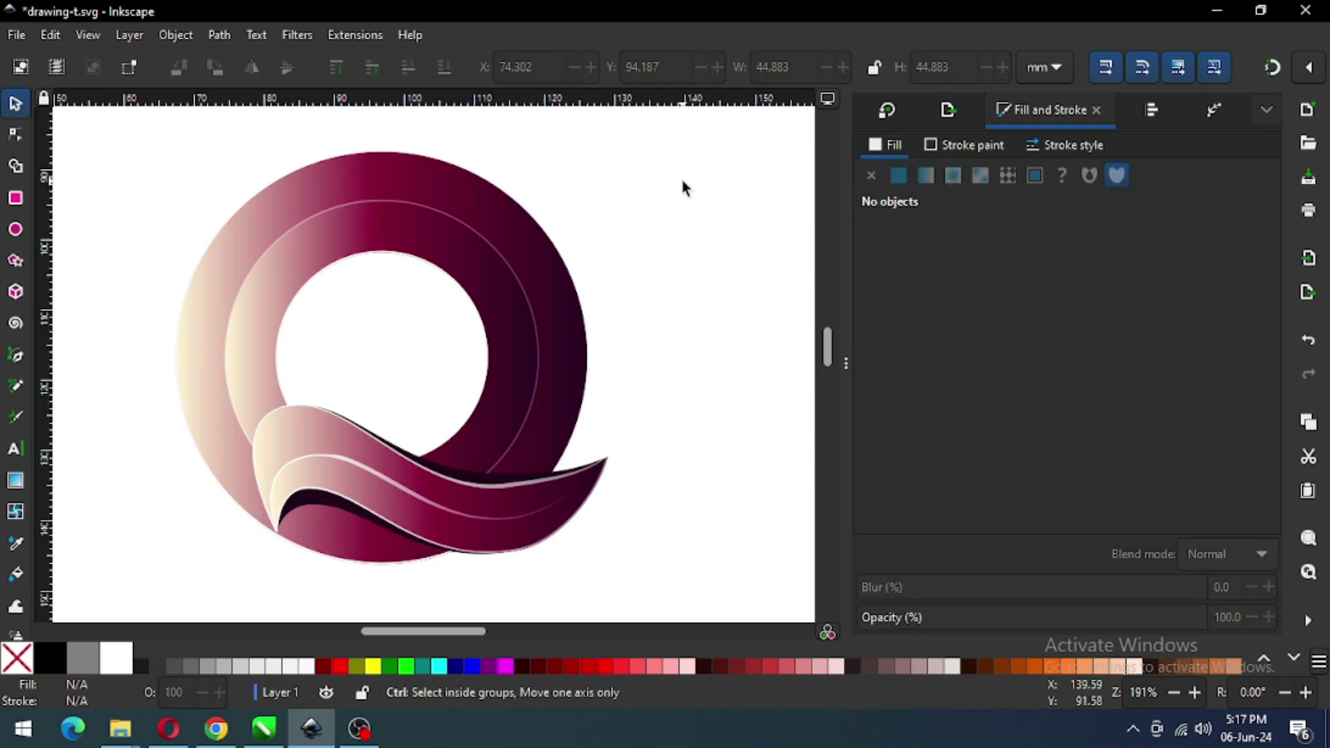
key("ctrl+s")
key("ctrl+s")
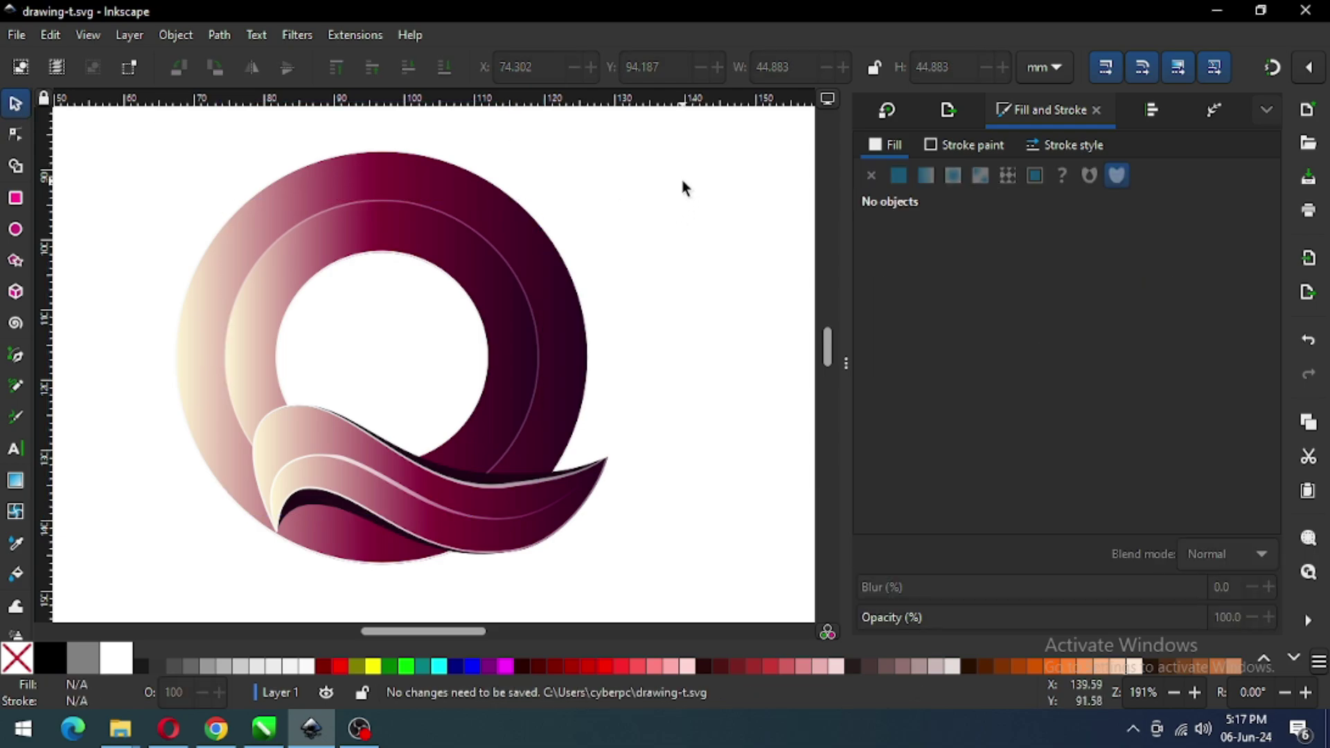
Step: Angle the inner ring's gradient diagonally, with its cream start outside the ring's lower left and its dark end inside the right edge
left_click(260, 334)
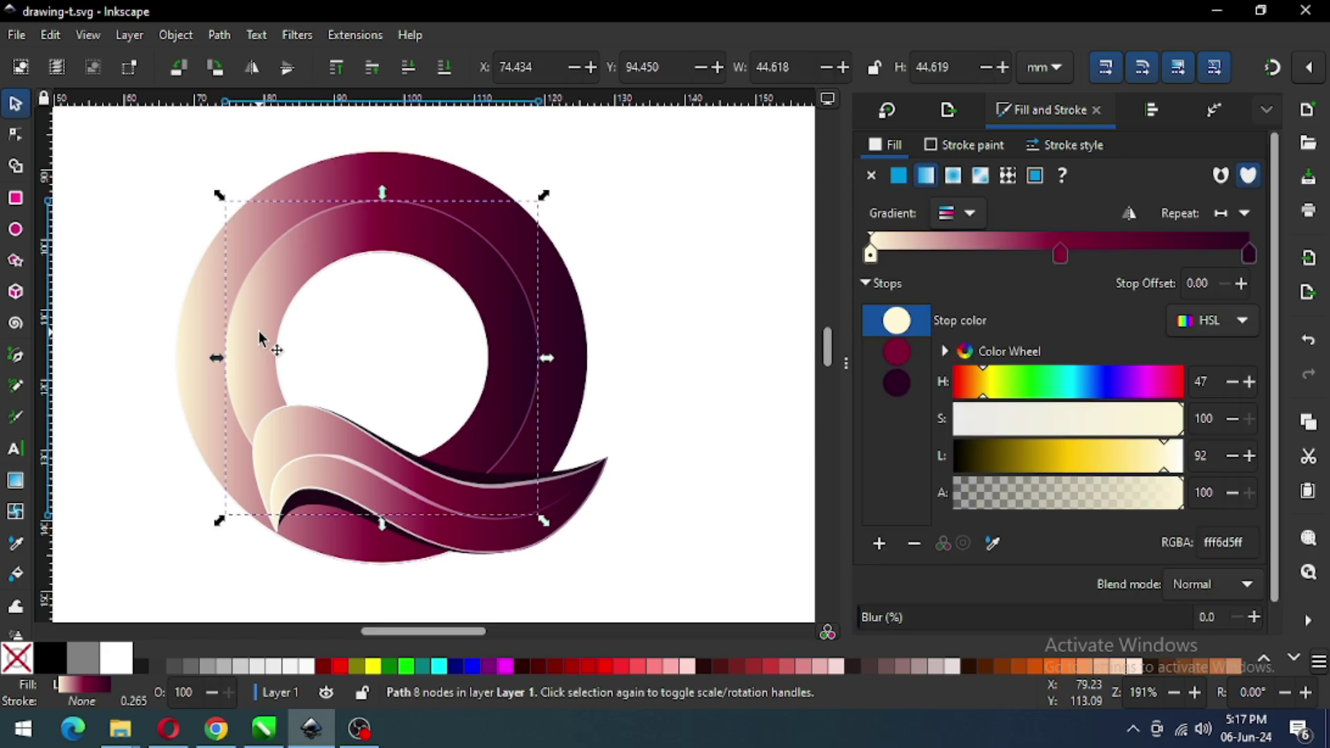
left_click(15, 480)
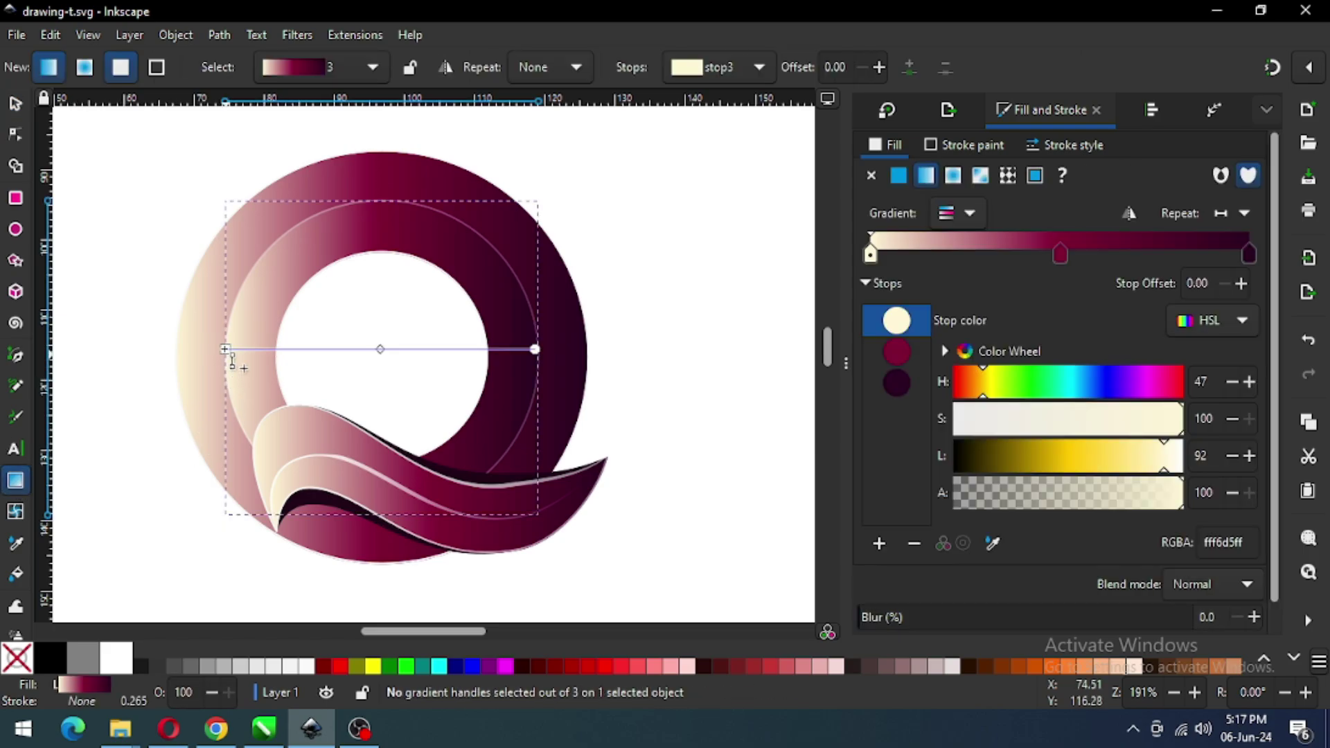
mouse_move(222, 347)
left_mouse_down()
mouse_move(172, 539)
mouse_move(149, 571)
left_mouse_up()
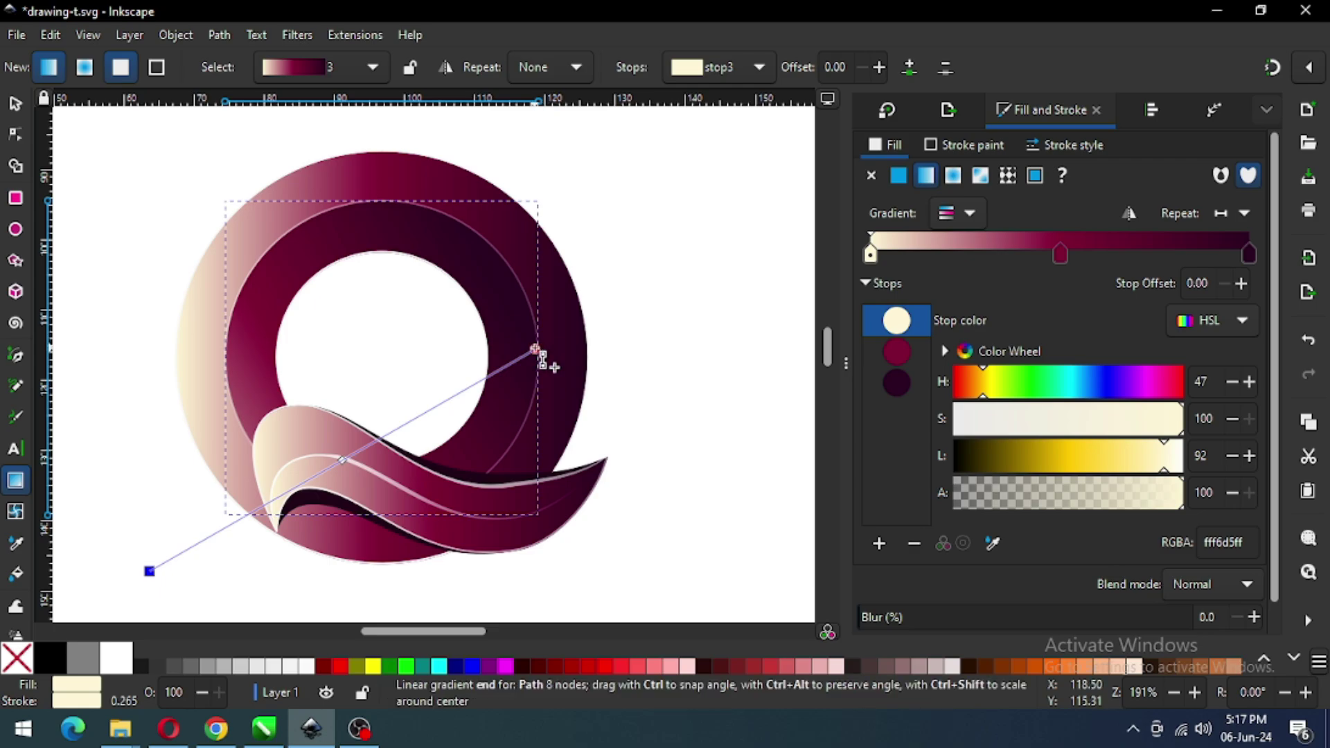
left_click_drag(535, 349, 509, 348)
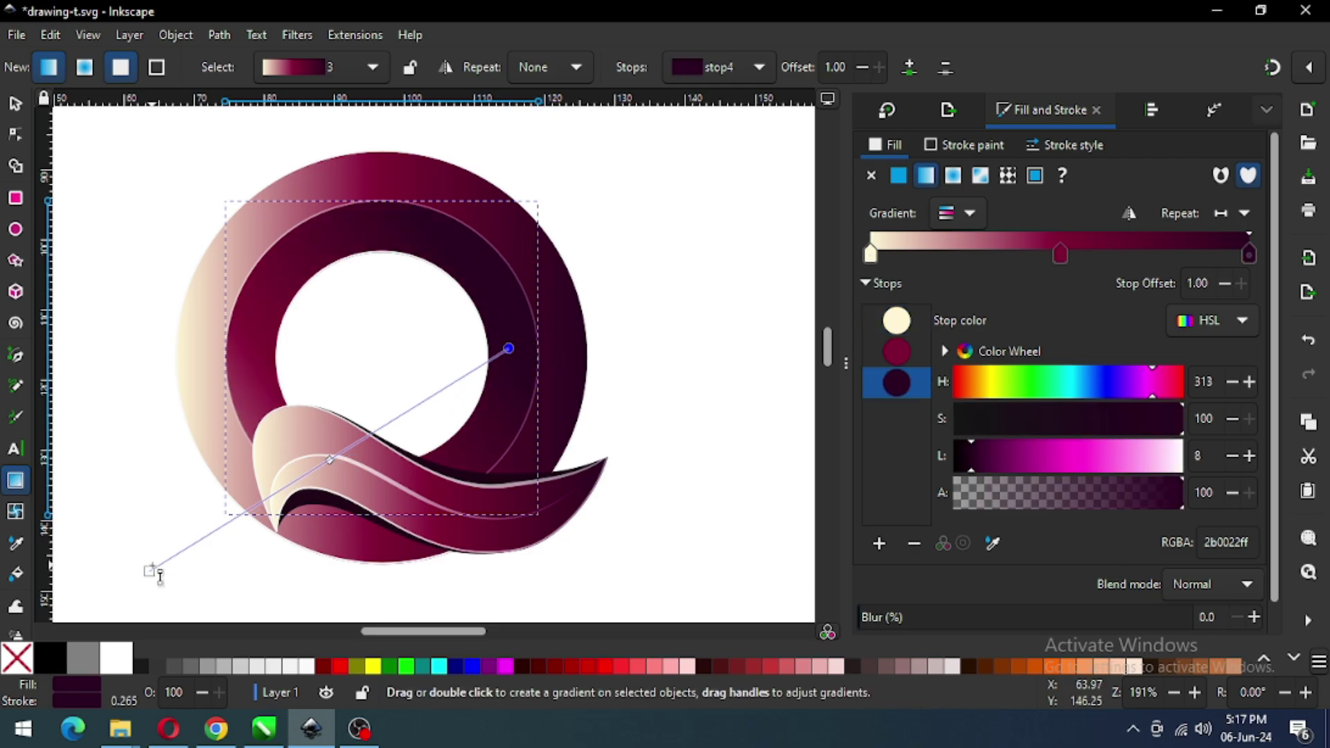
left_click_drag(149, 571, 169, 550)
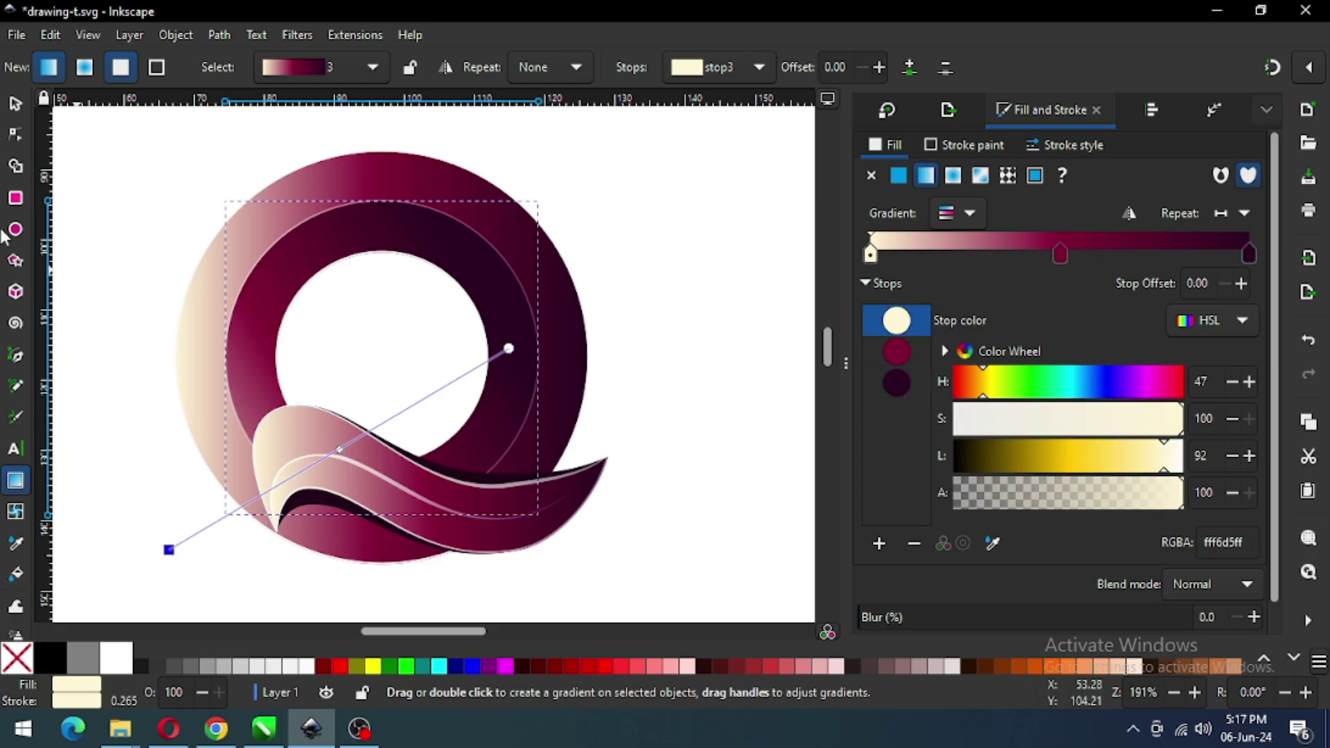
key("s")
left_click(624, 305)
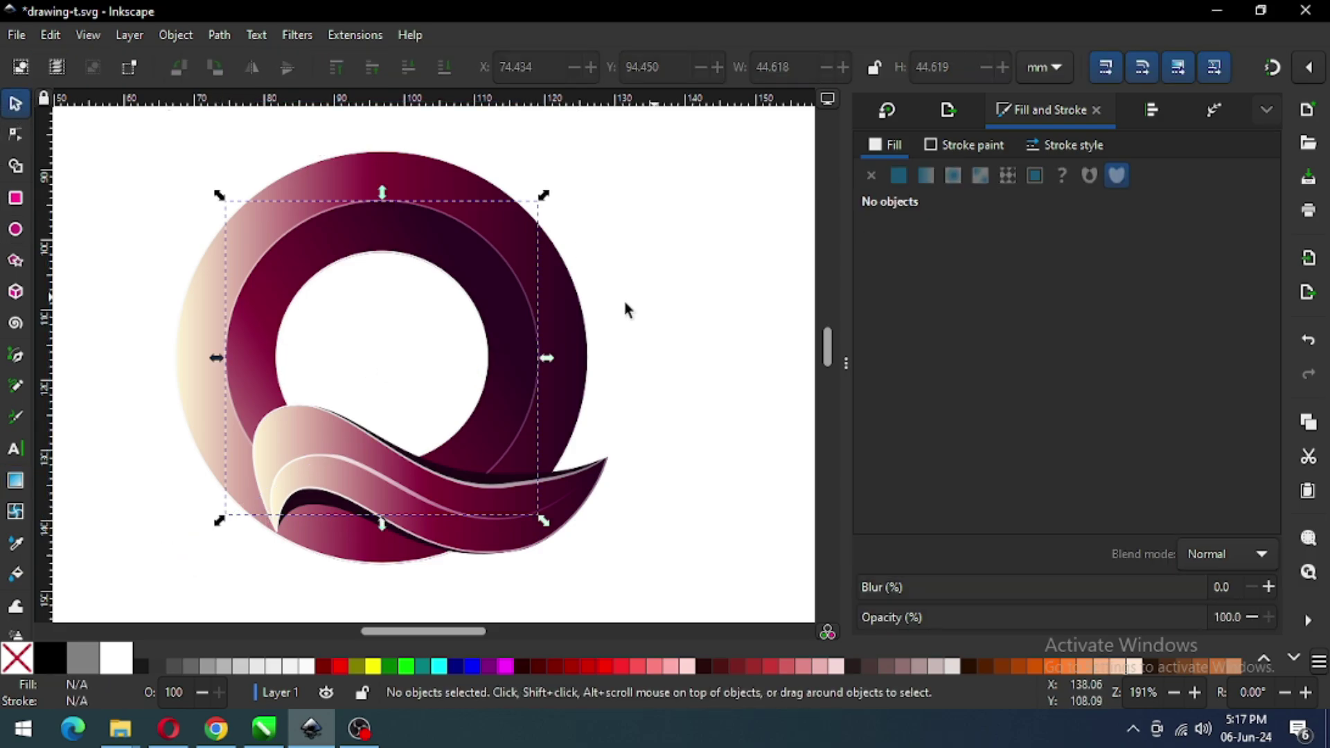
Step: Angle the outer ring's gradient by moving its cream start down to the ring's lower-left edge, and save the drawing
left_click(484, 211)
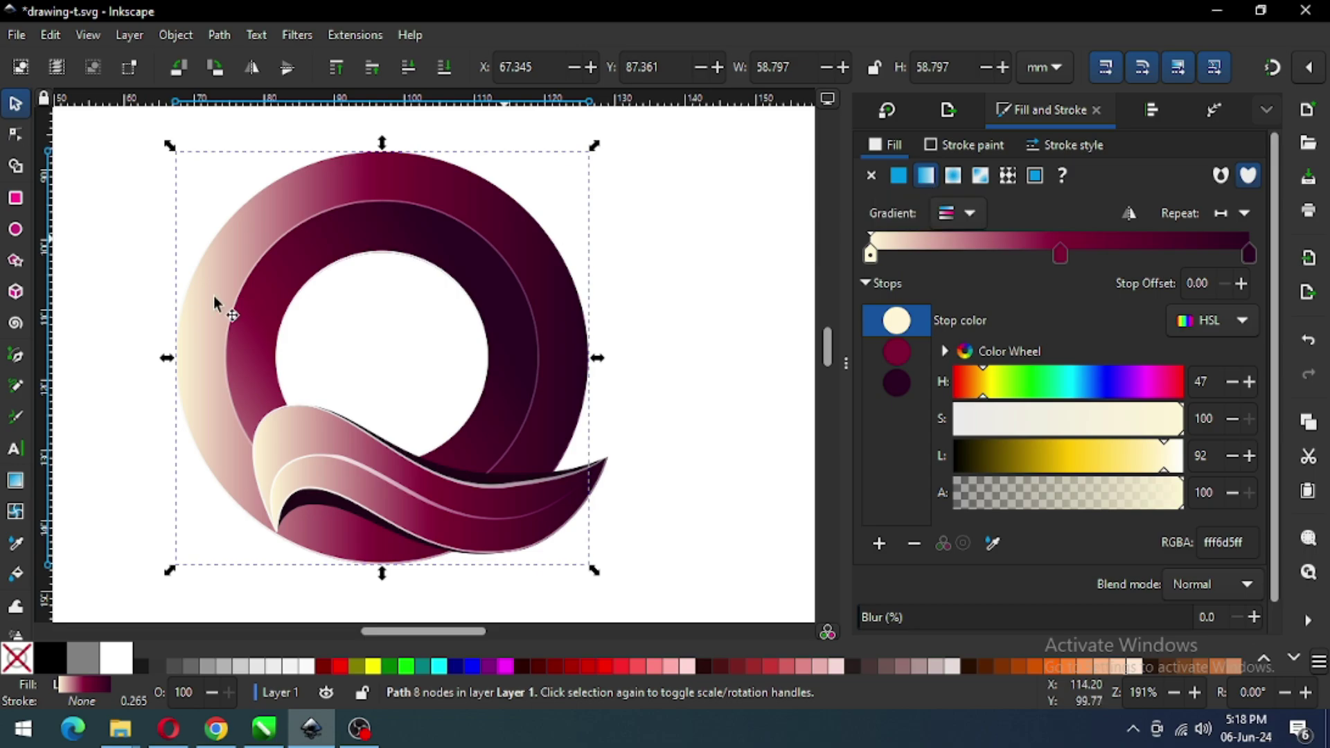
left_click(16, 482)
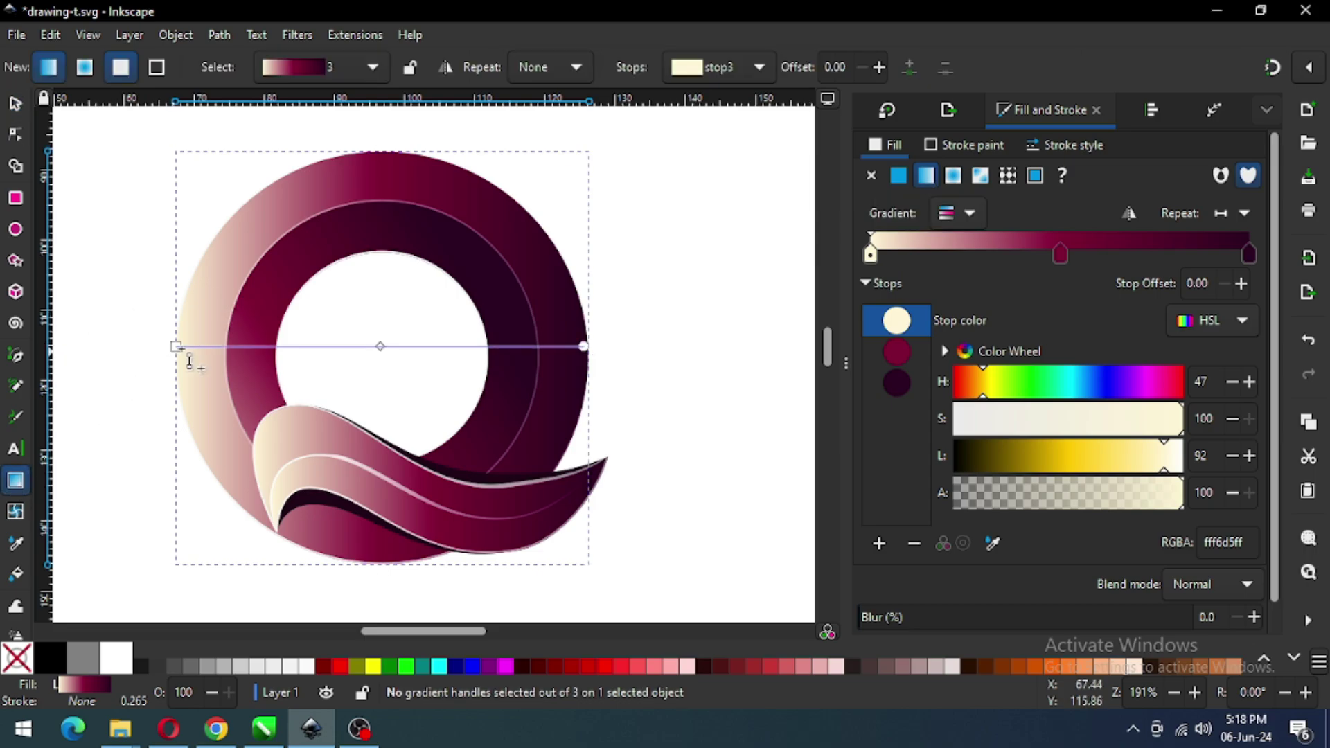
left_click_drag(177, 347, 220, 509)
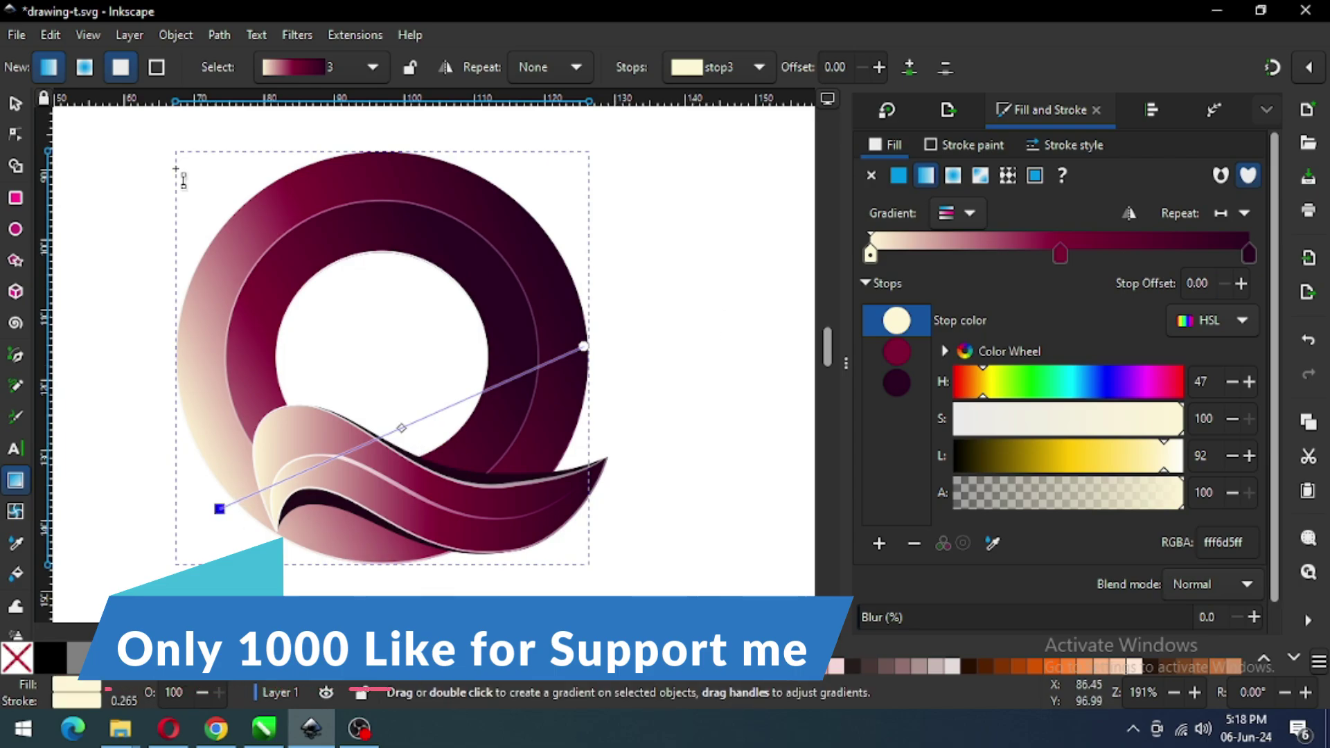
left_click(17, 104)
left_click(622, 230)
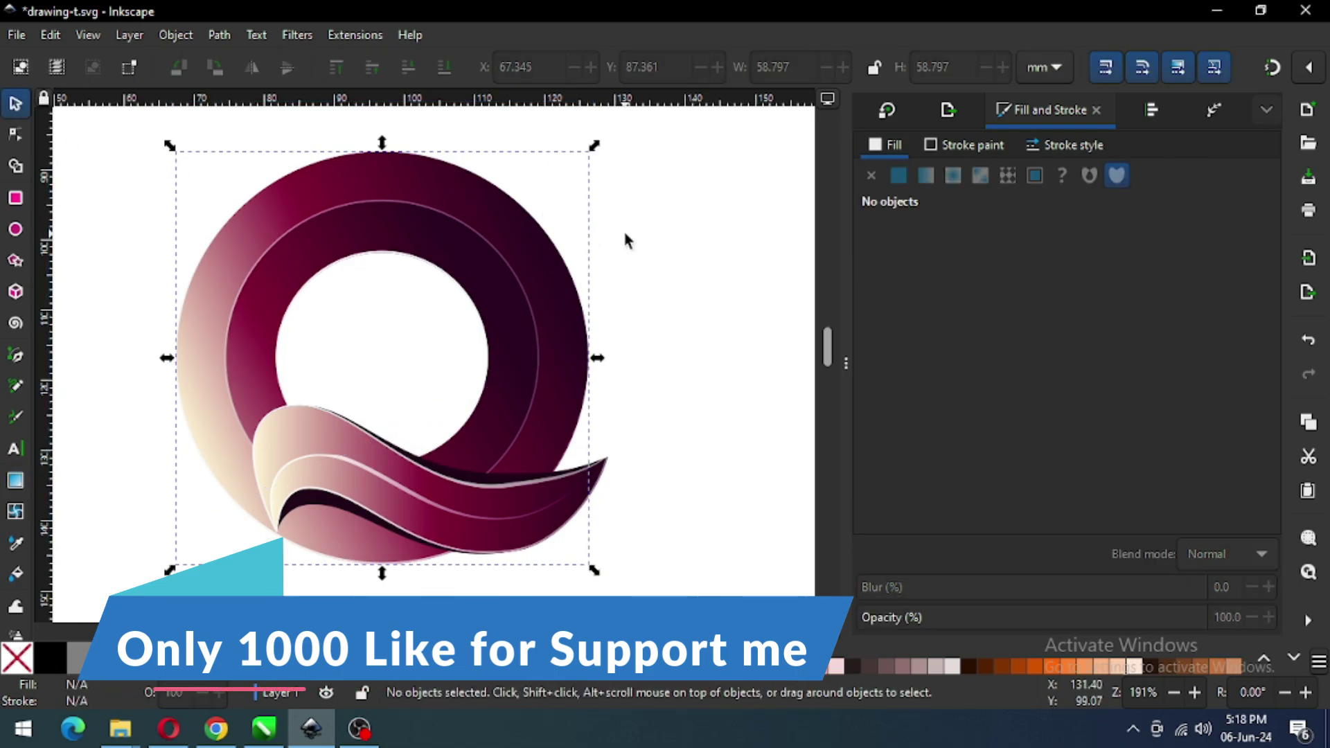
key("ctrl+s")
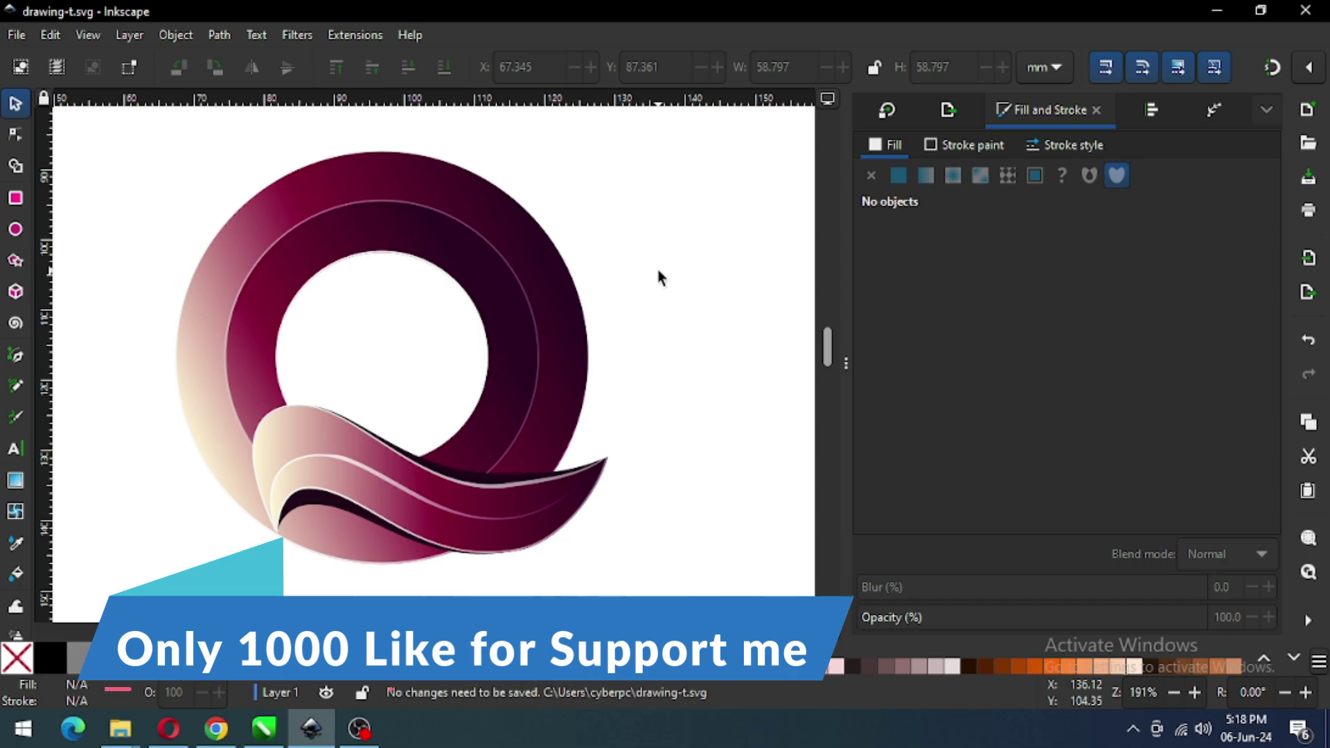